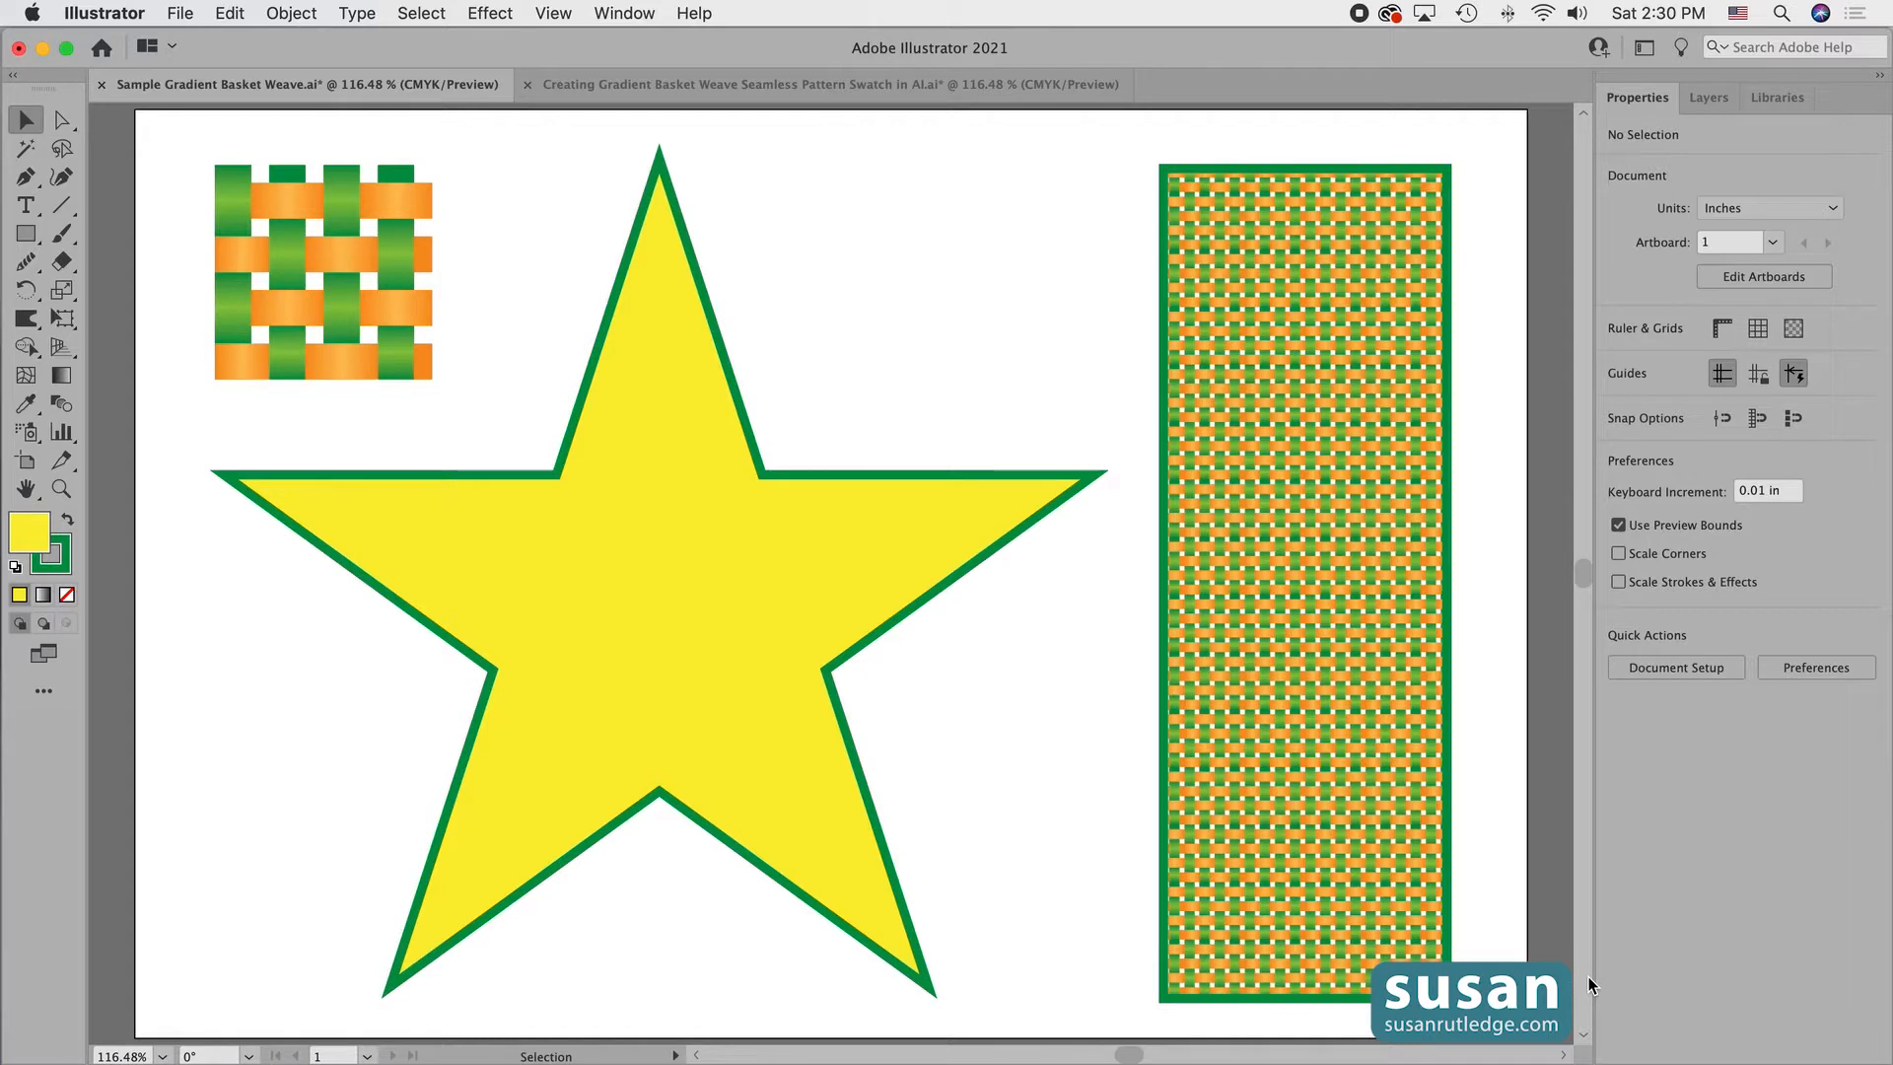
Fill the yellow star with the green-and-orange basket weave pattern swatch and deselect it.
left_click(714, 591)
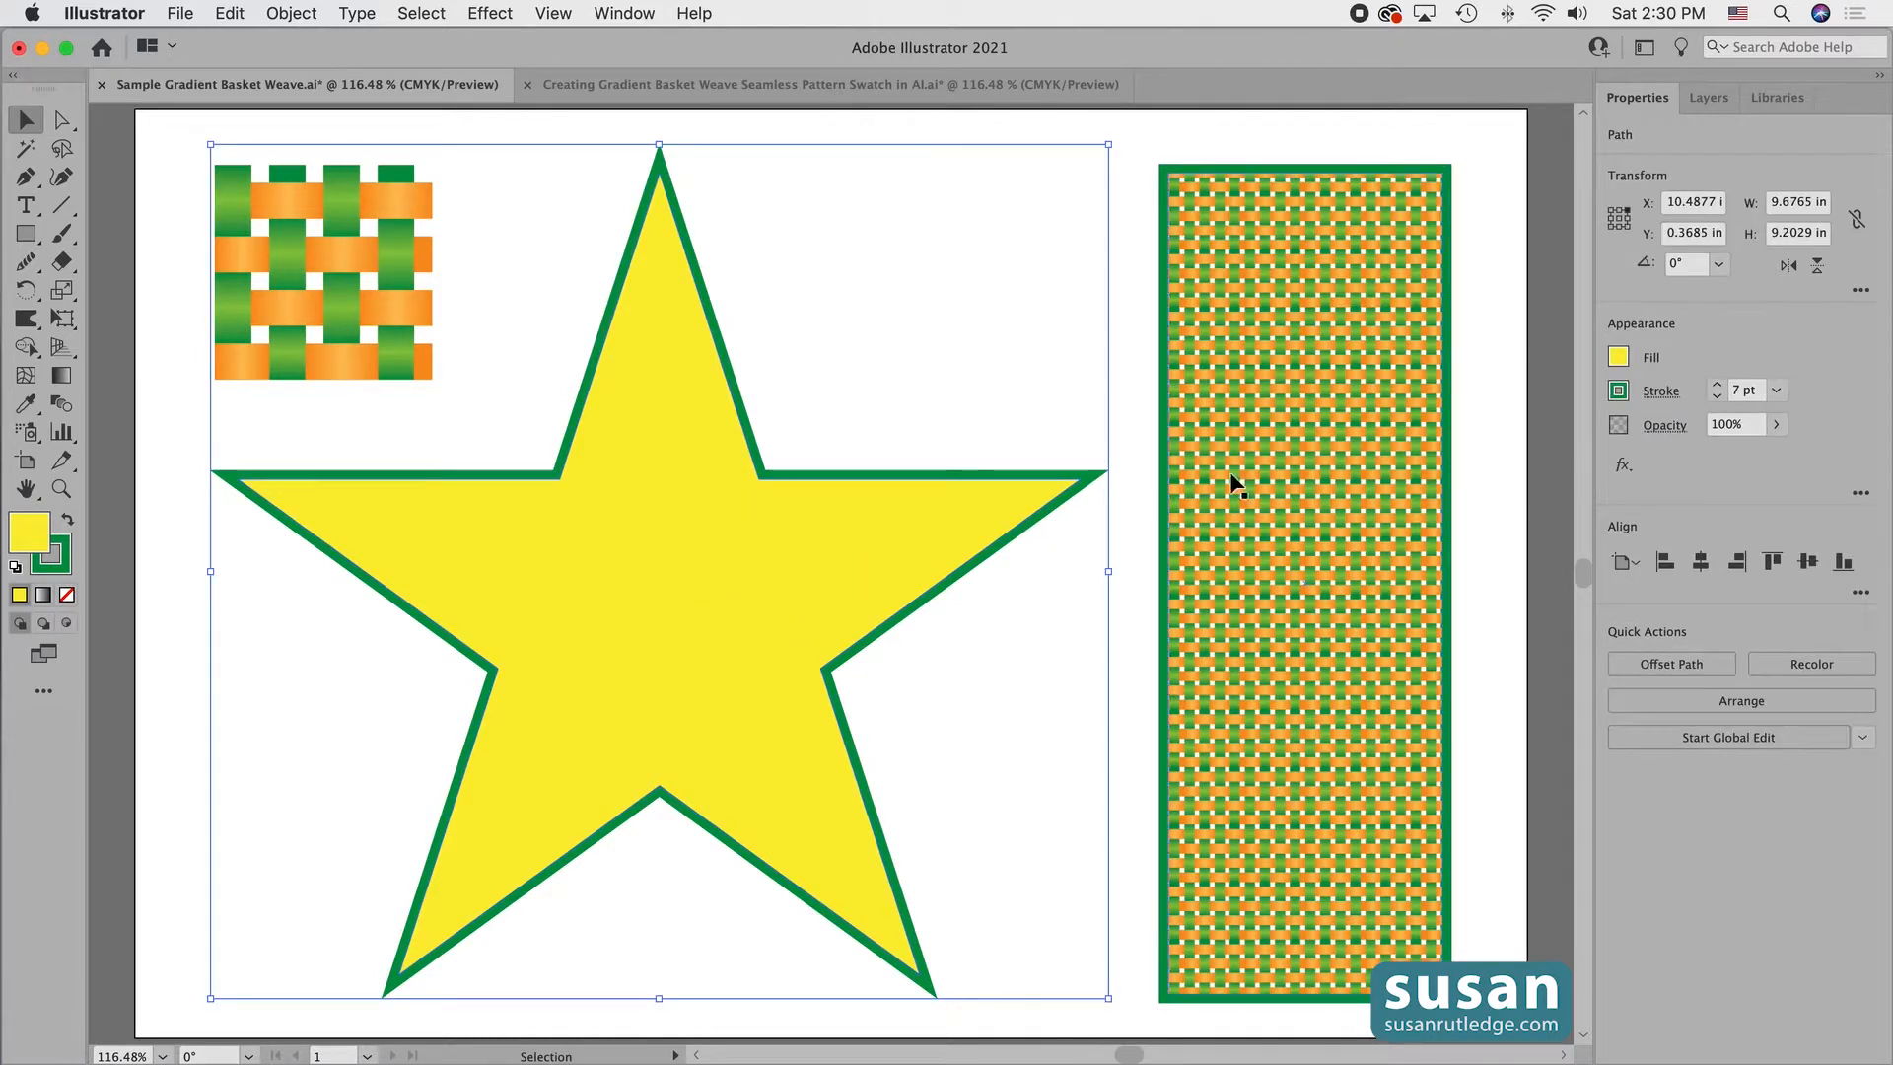
left_click(1620, 358)
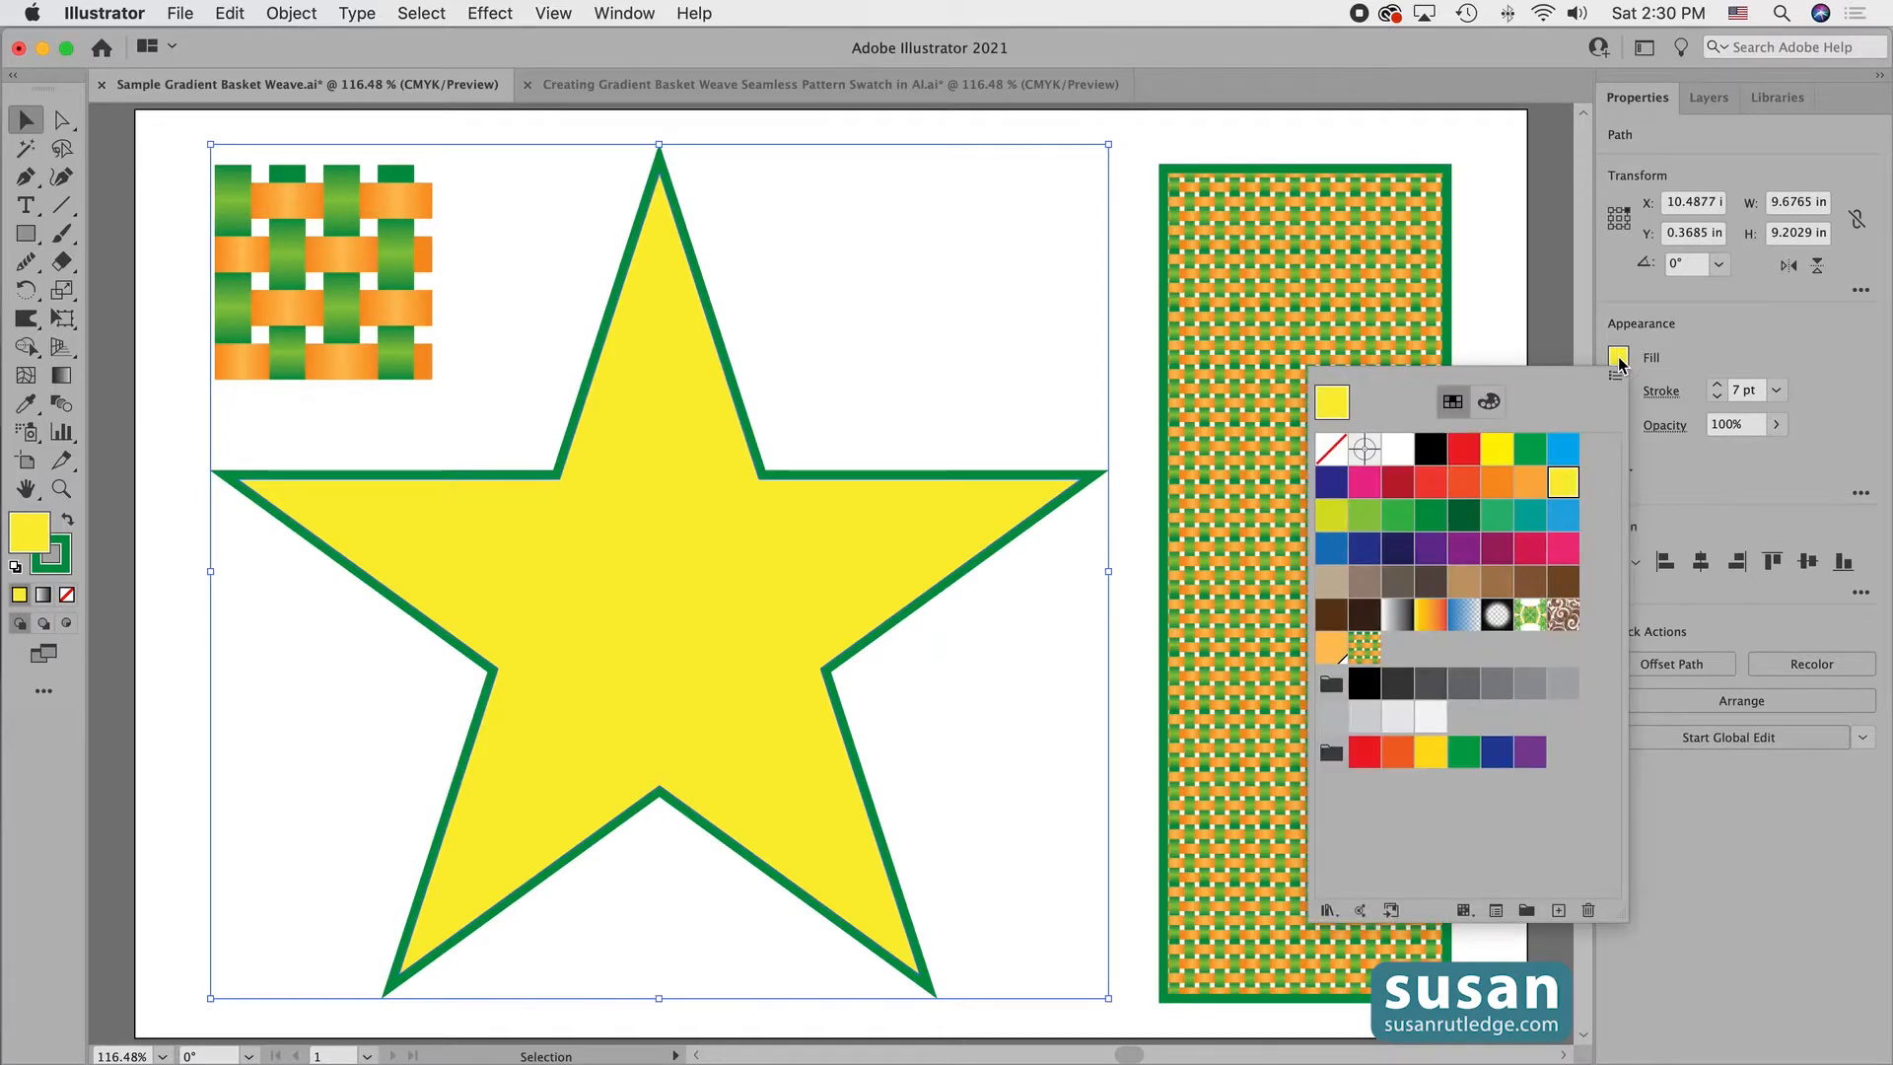
left_click(1364, 649)
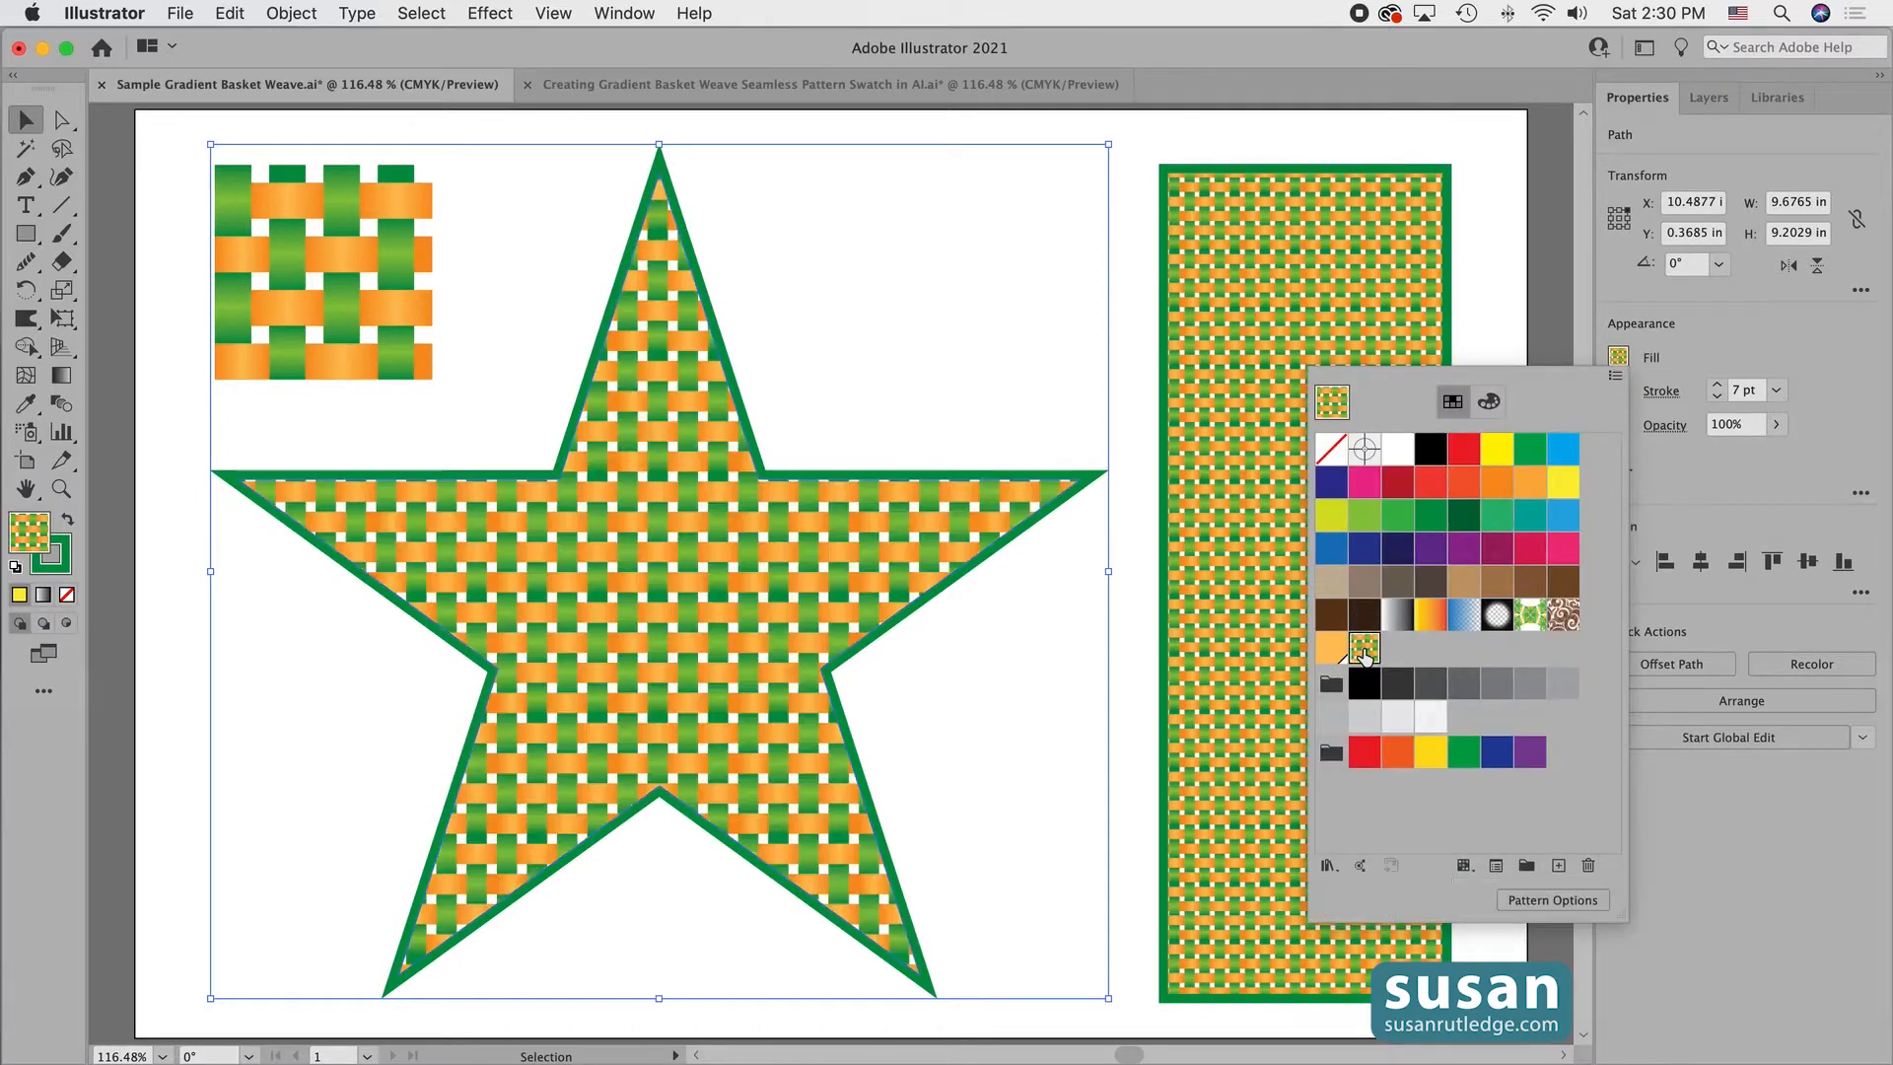
left_click(796, 811)
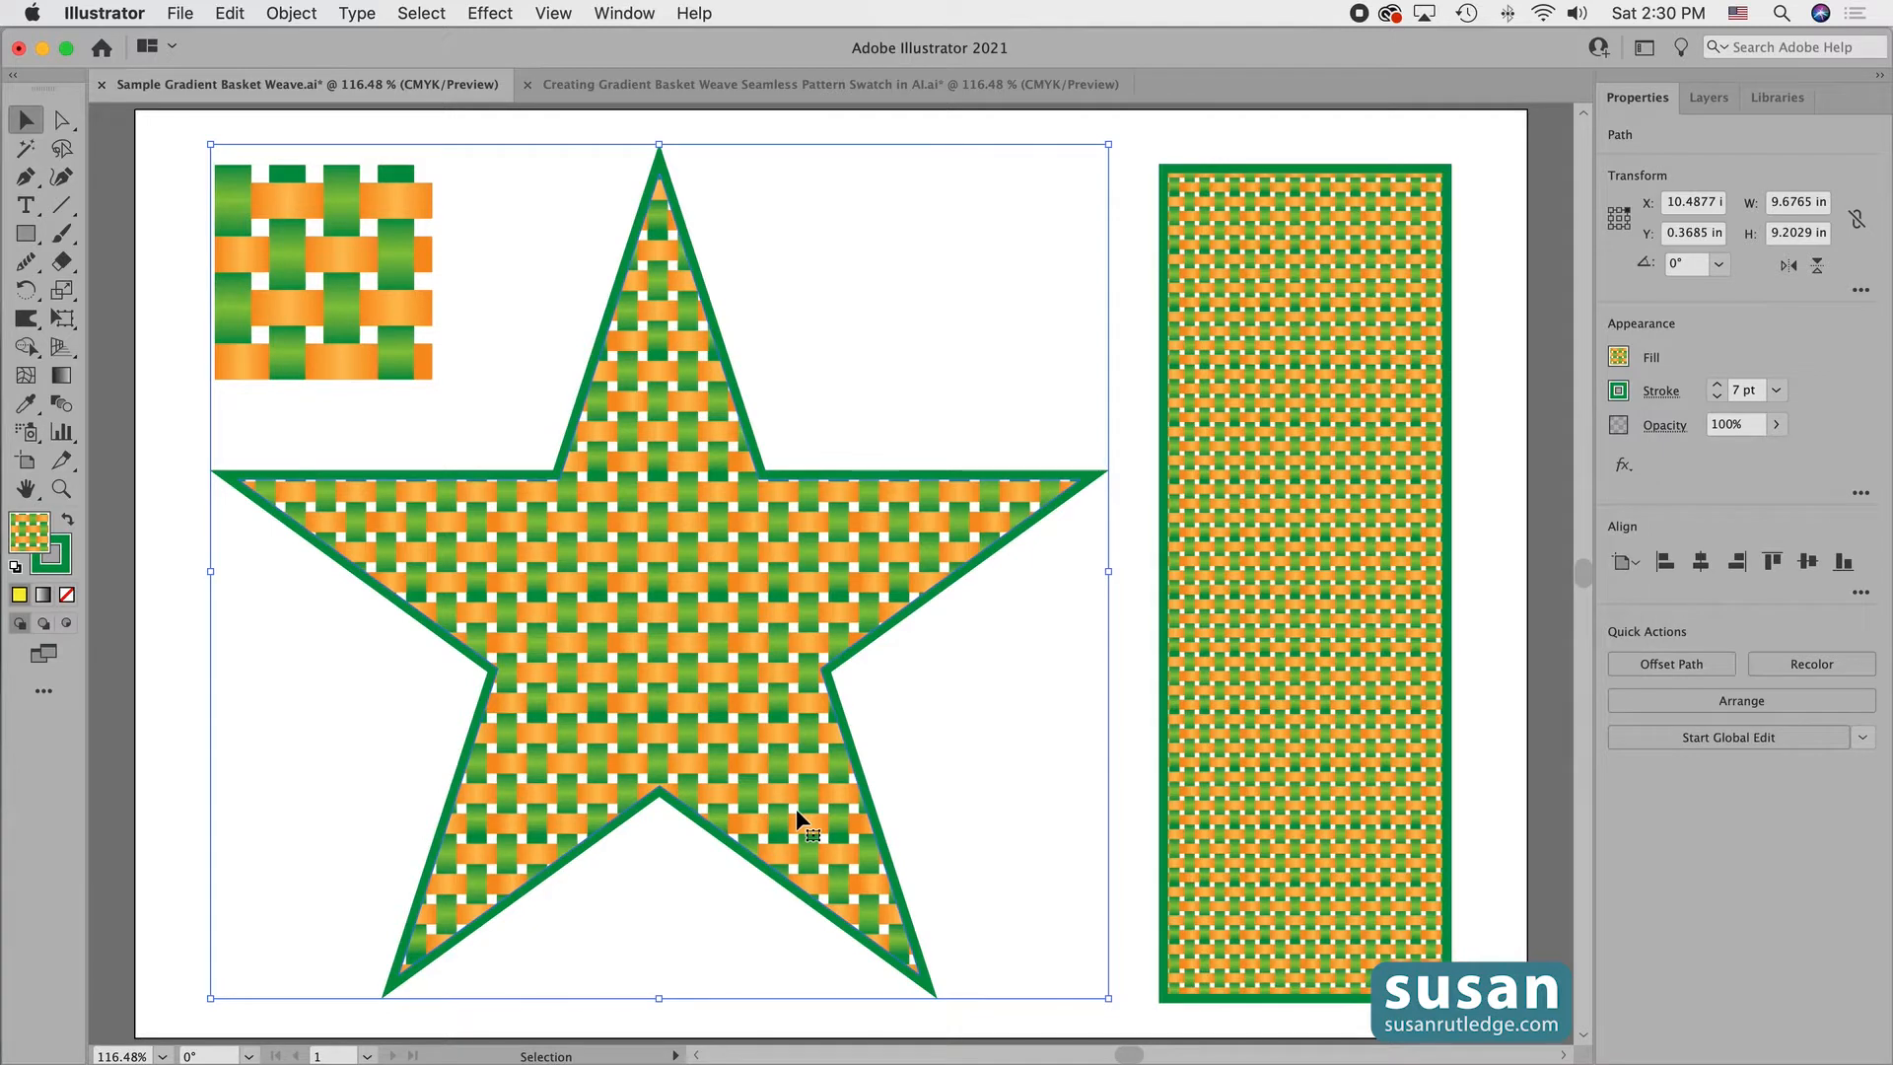
left_click(1128, 944)
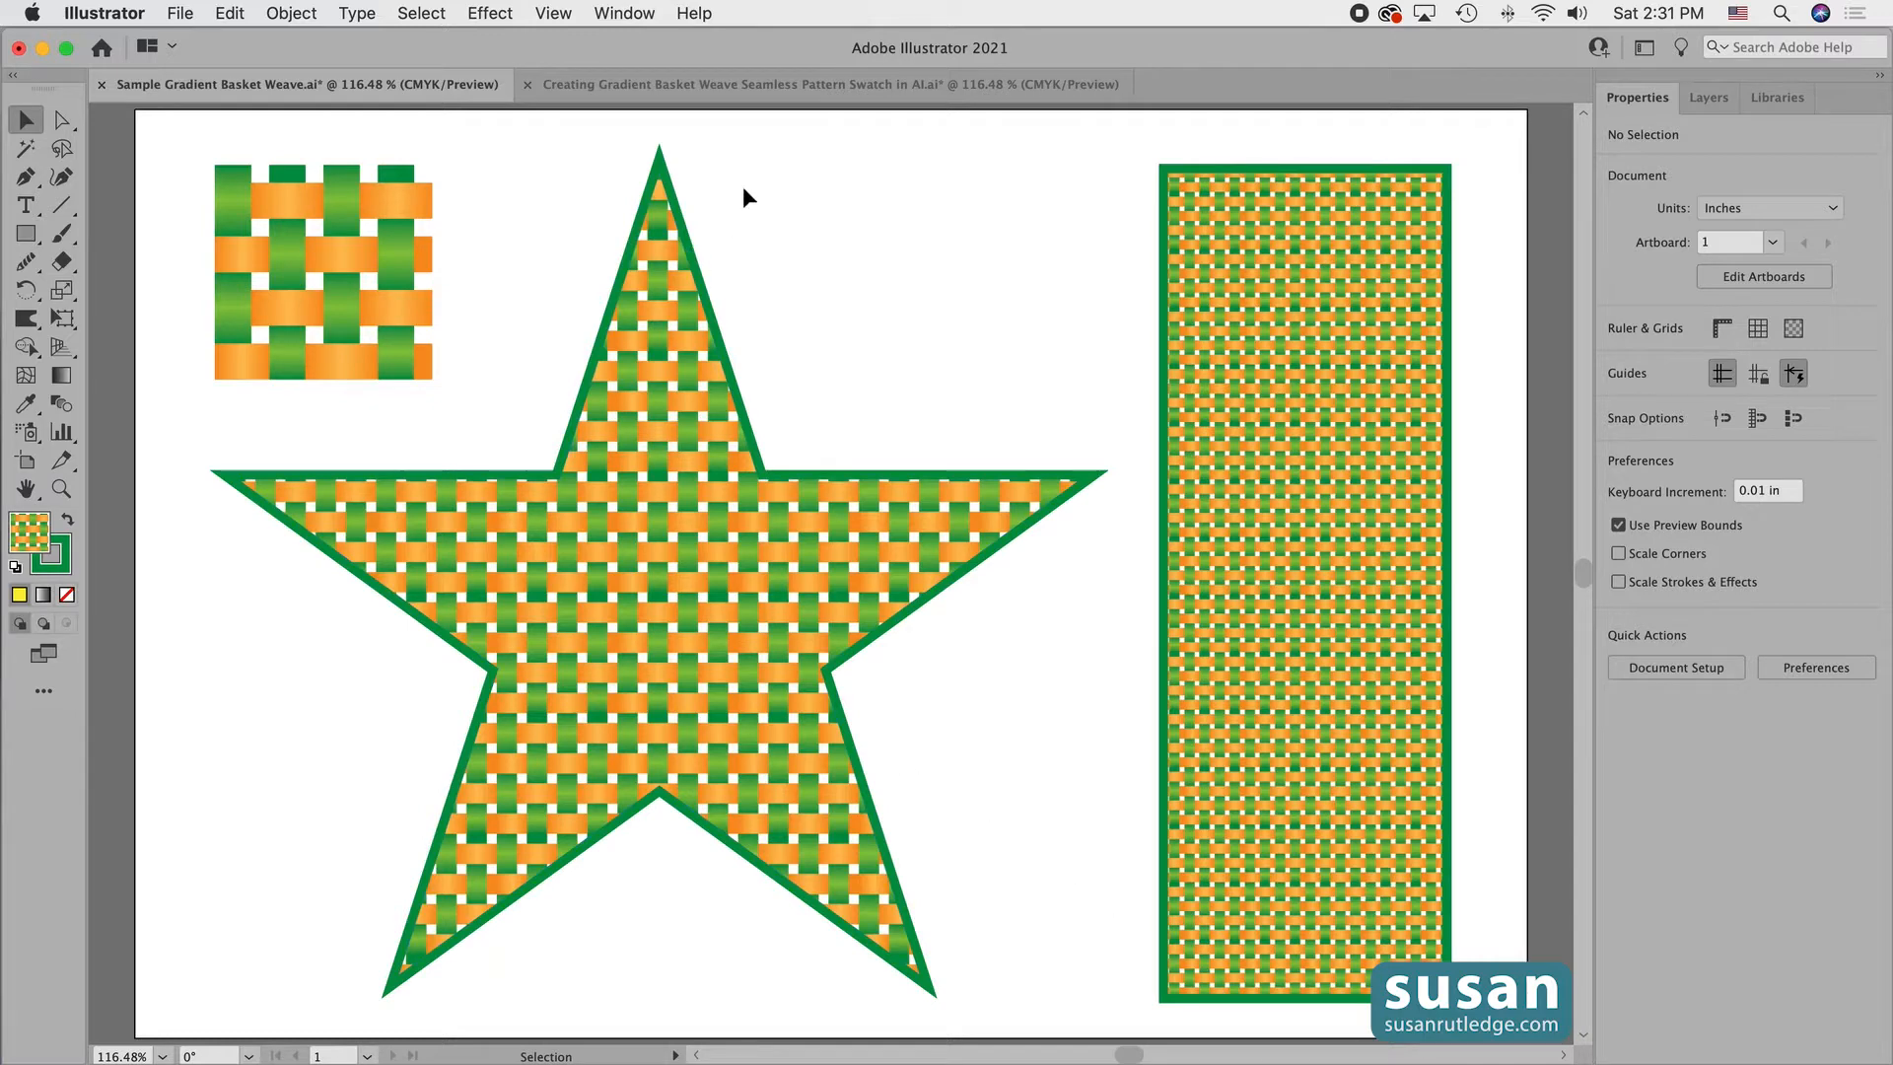
In the Creating Gradient Basket Weave Seamless Pattern Swatch document, draw a 4.5 by 0.5 in rectangle and apply the light green sample with the Eyedropper.
left_click(796, 87)
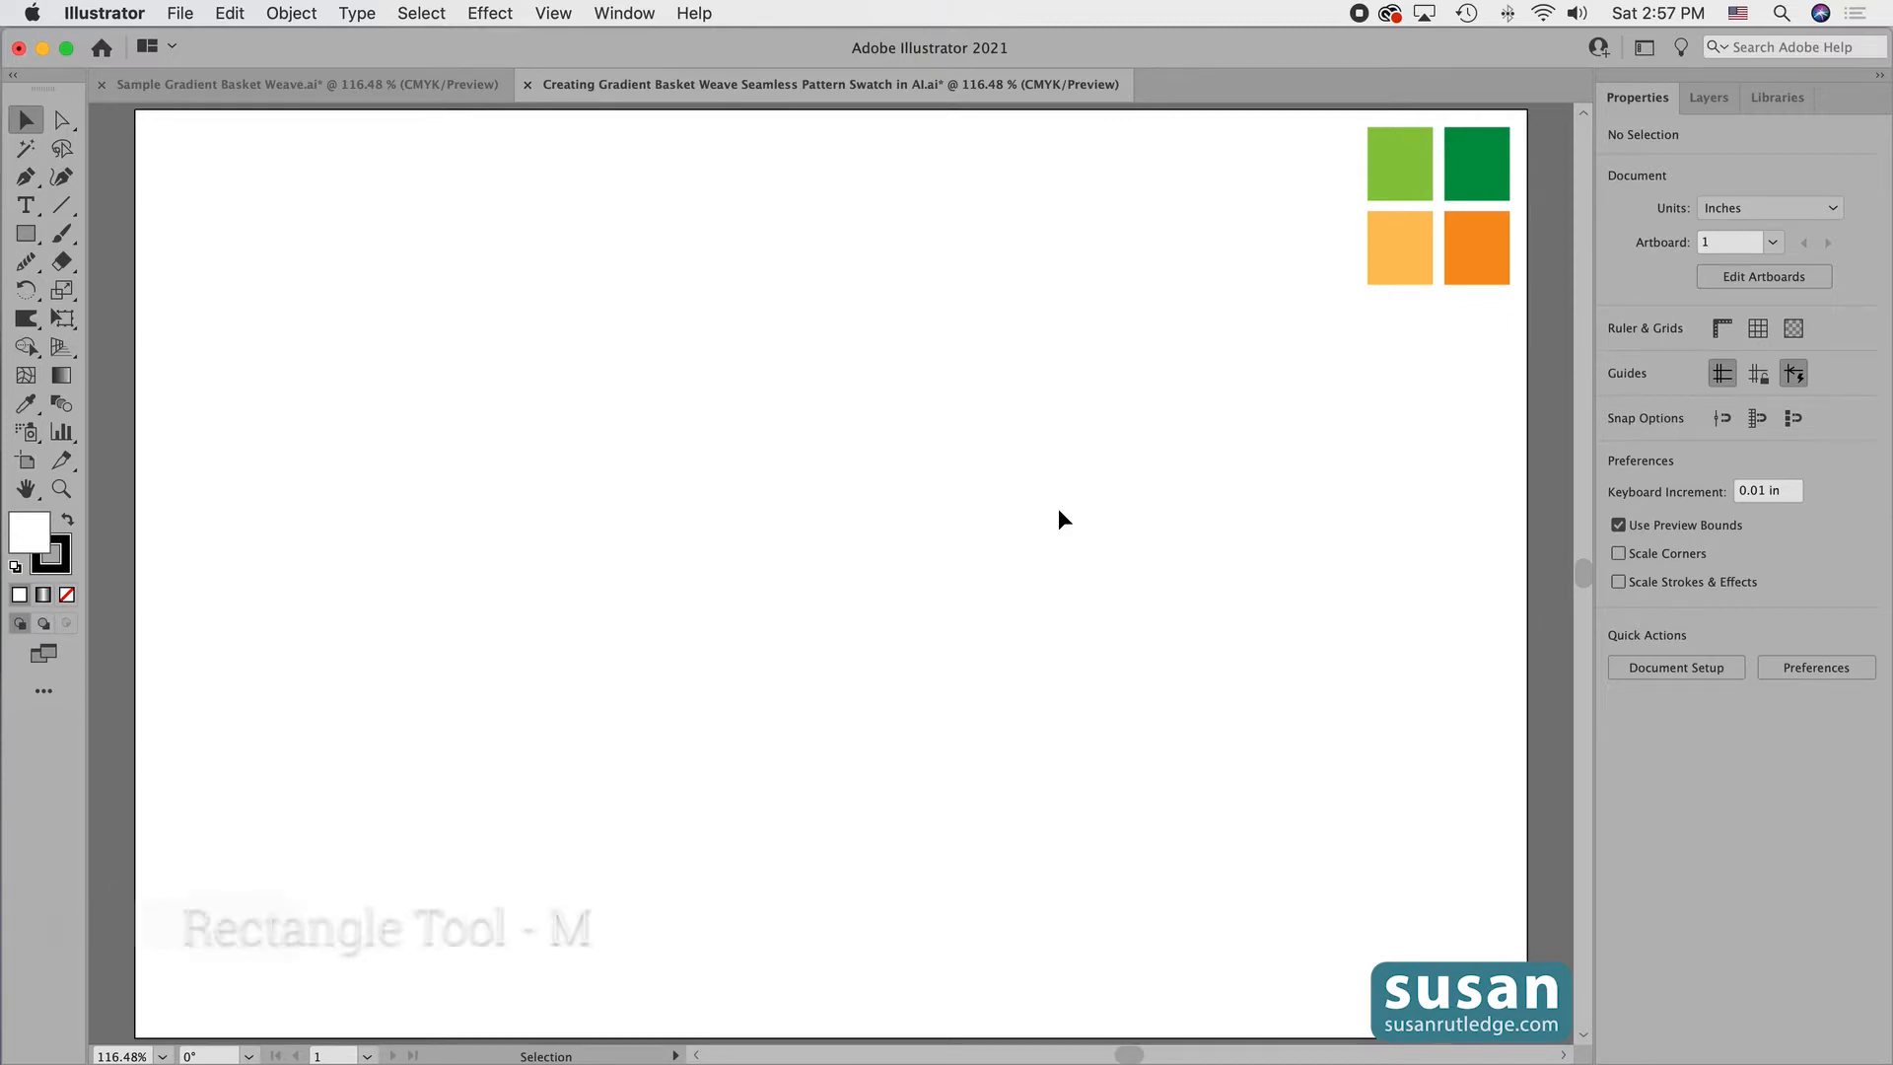
key("m")
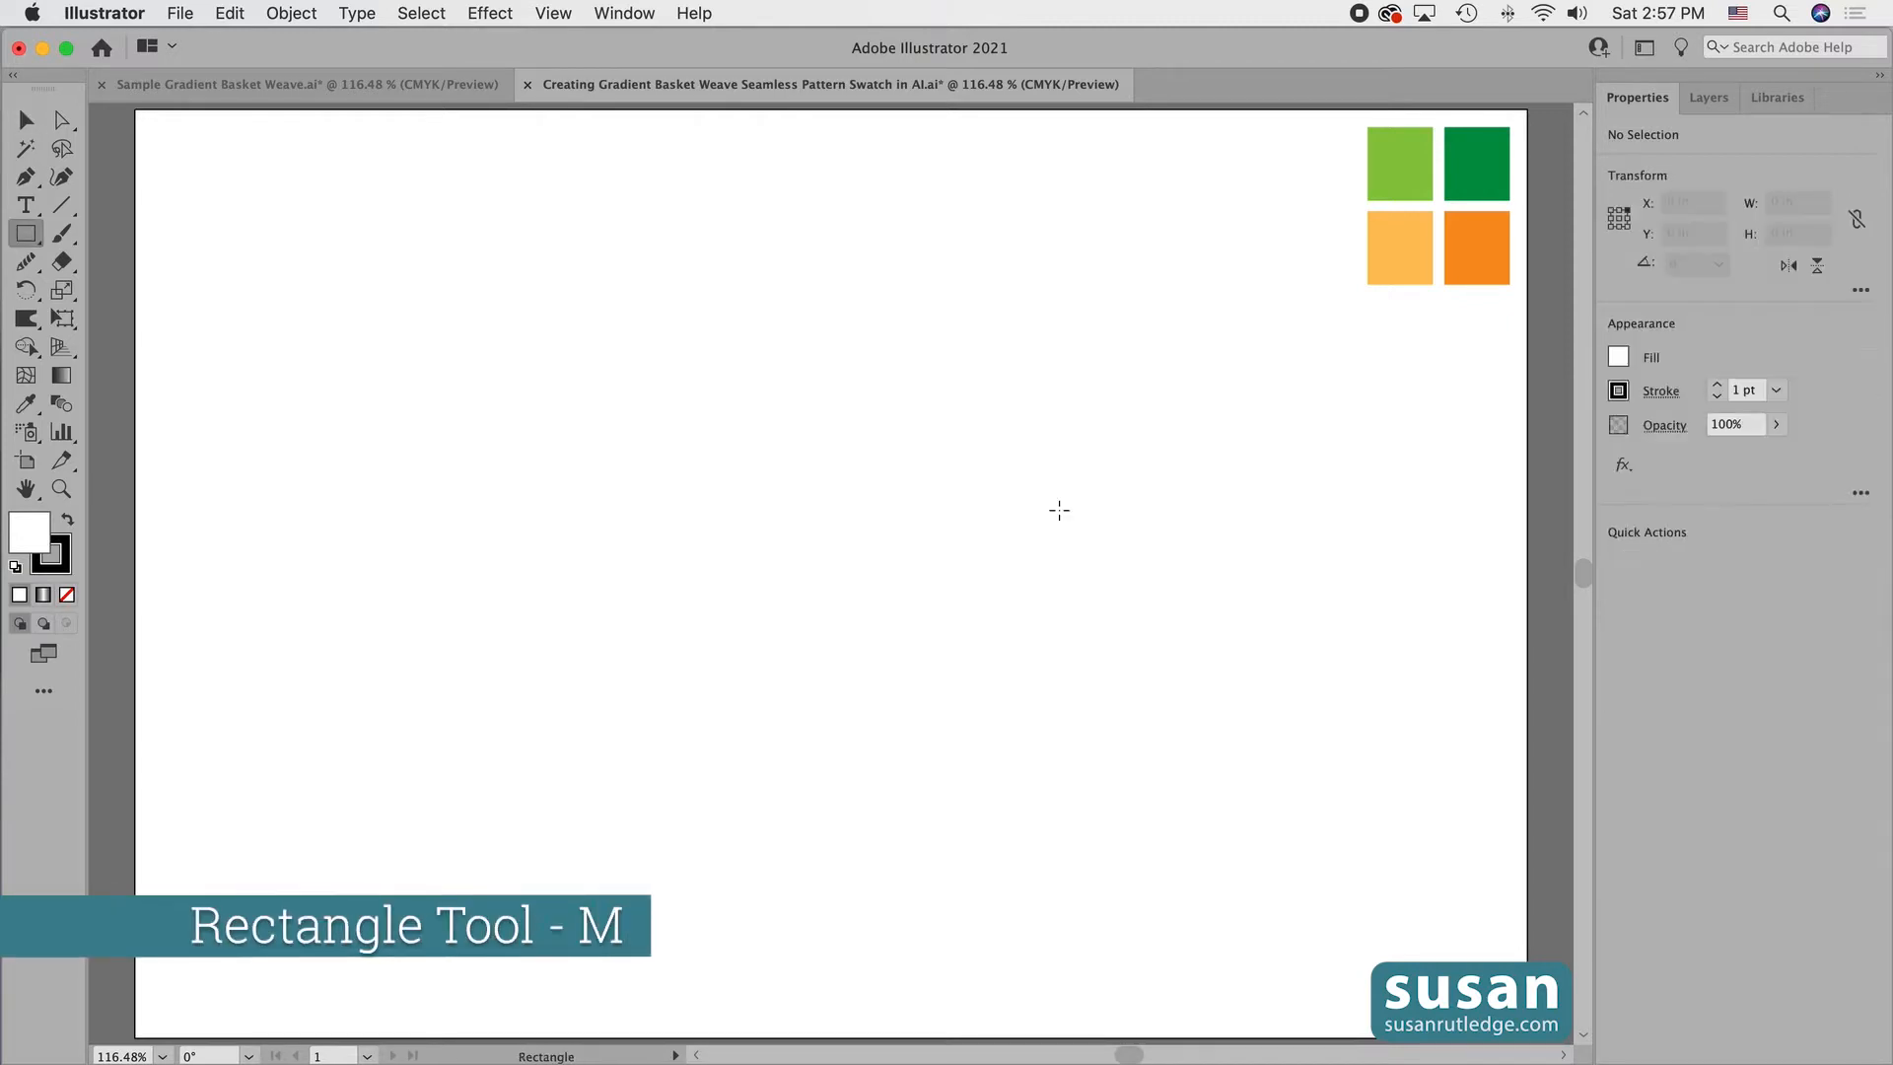
left_click(601, 288)
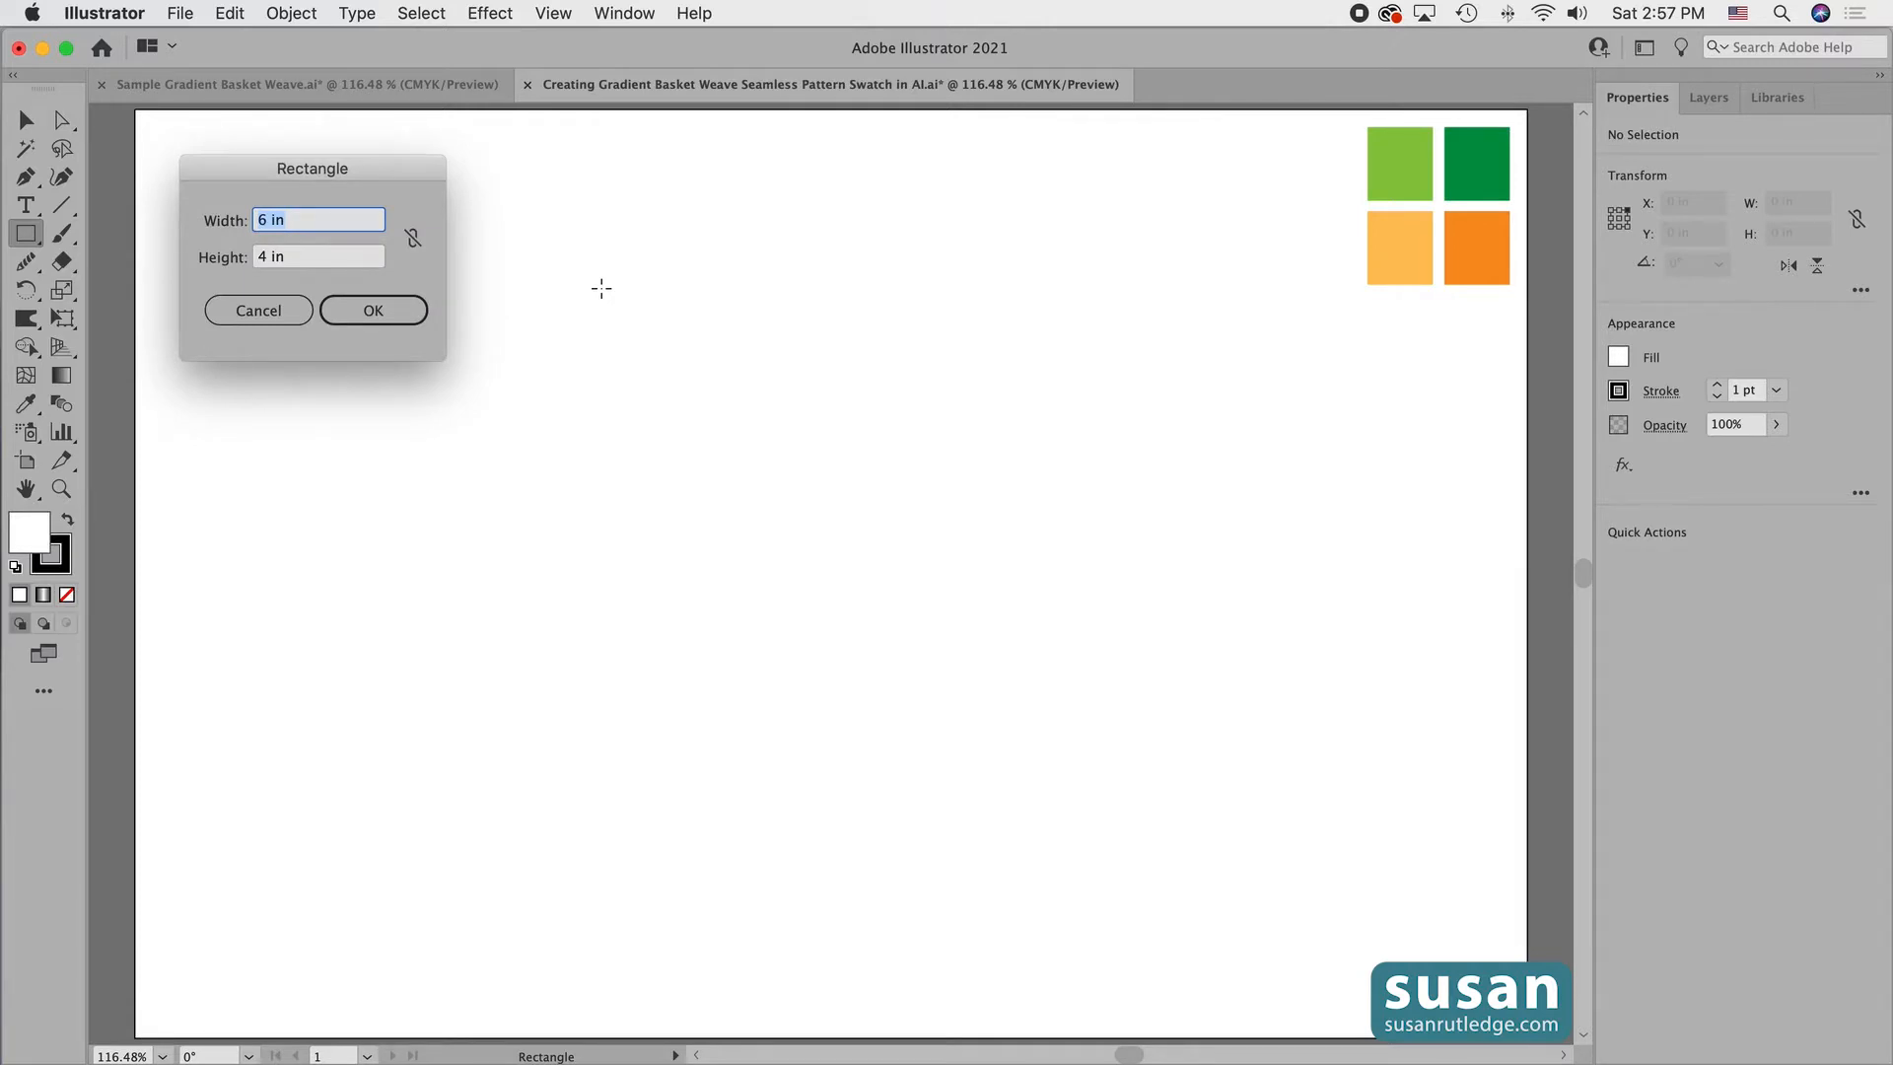
type("4.5")
key("Tab")
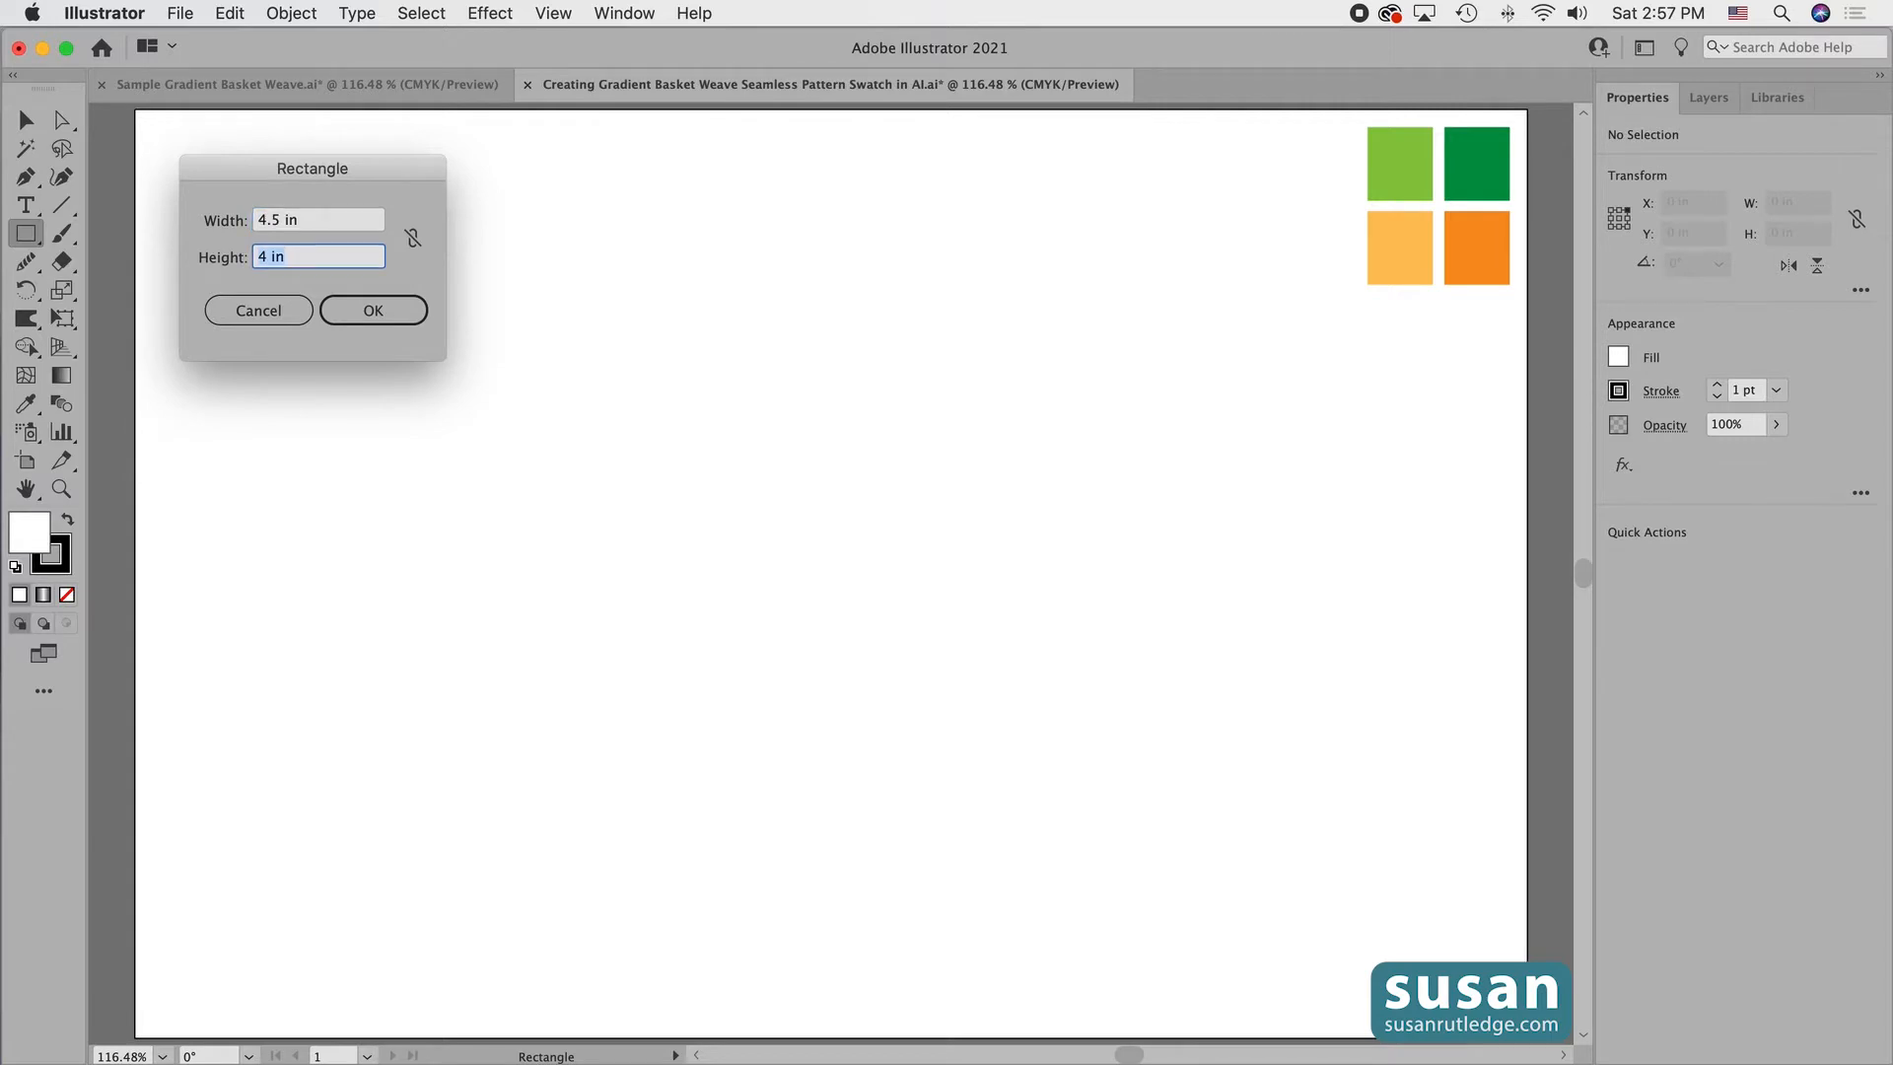
type(".5")
key("Return")
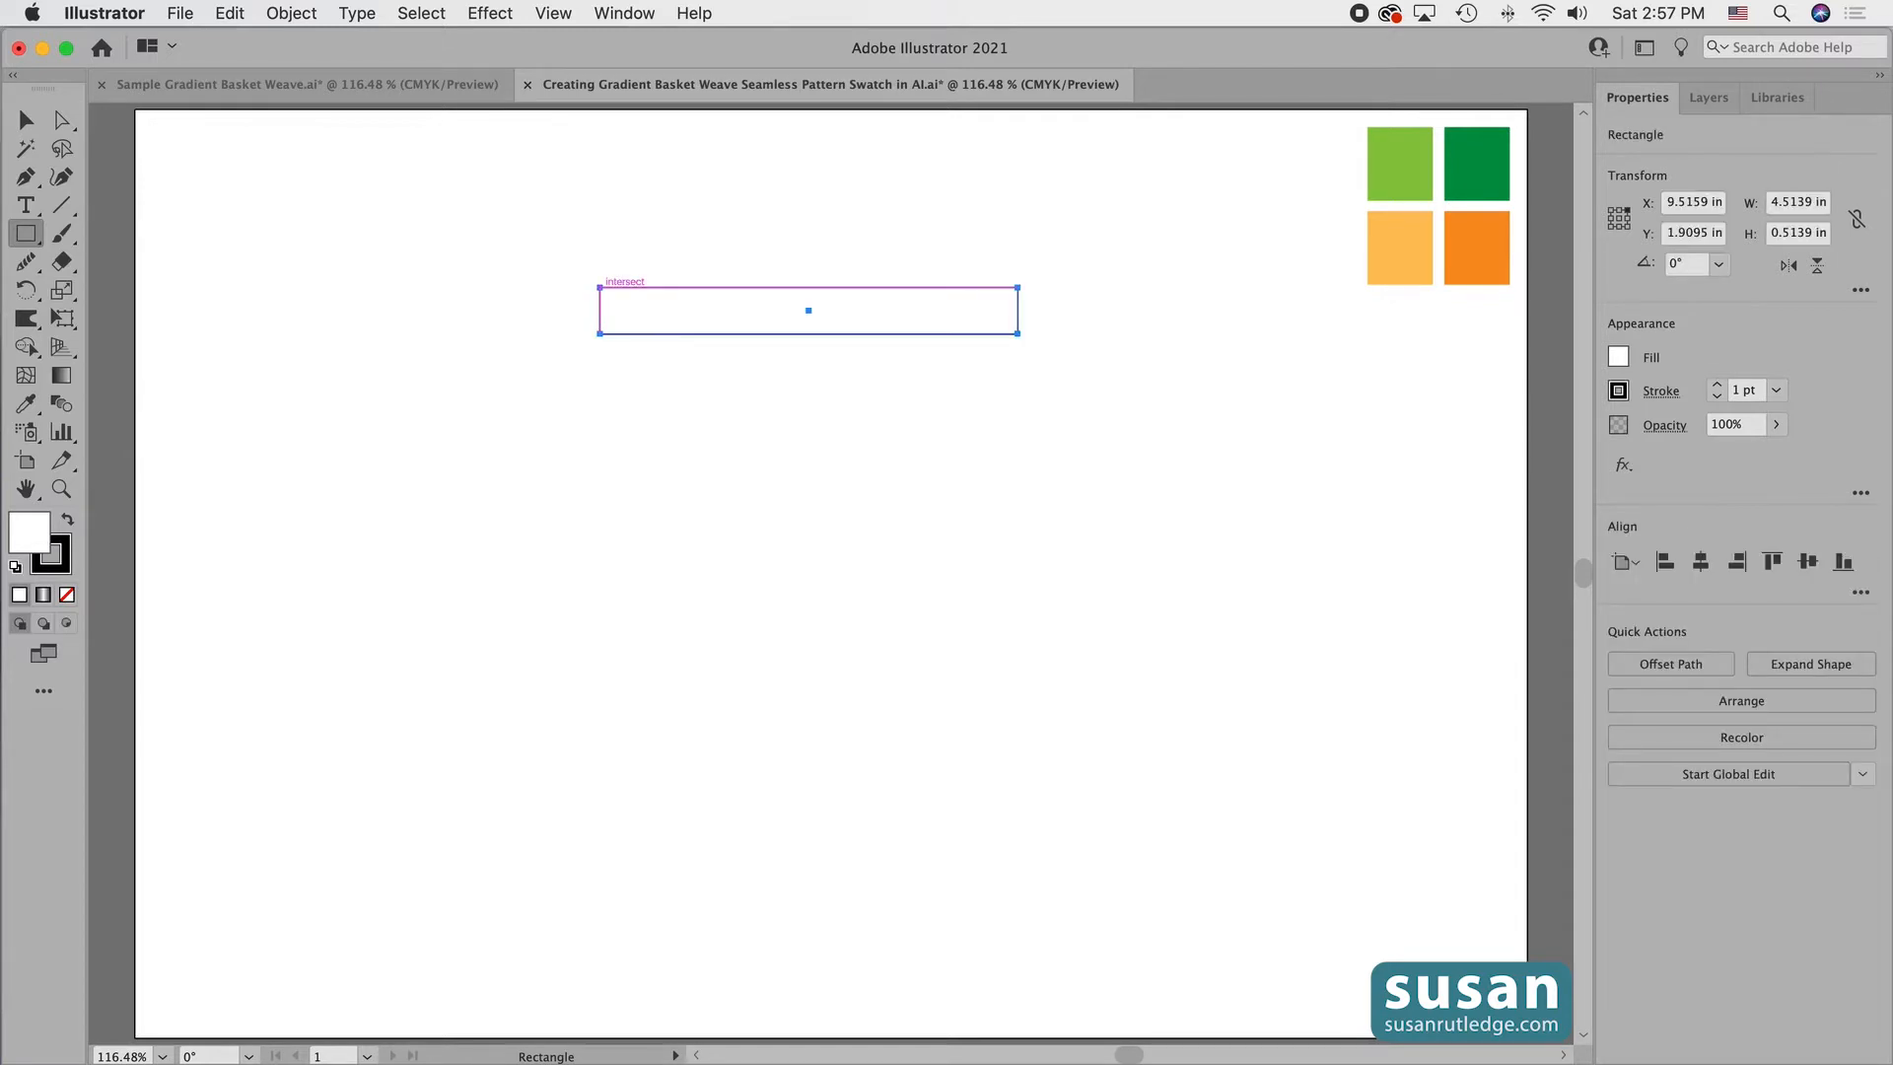
key("i")
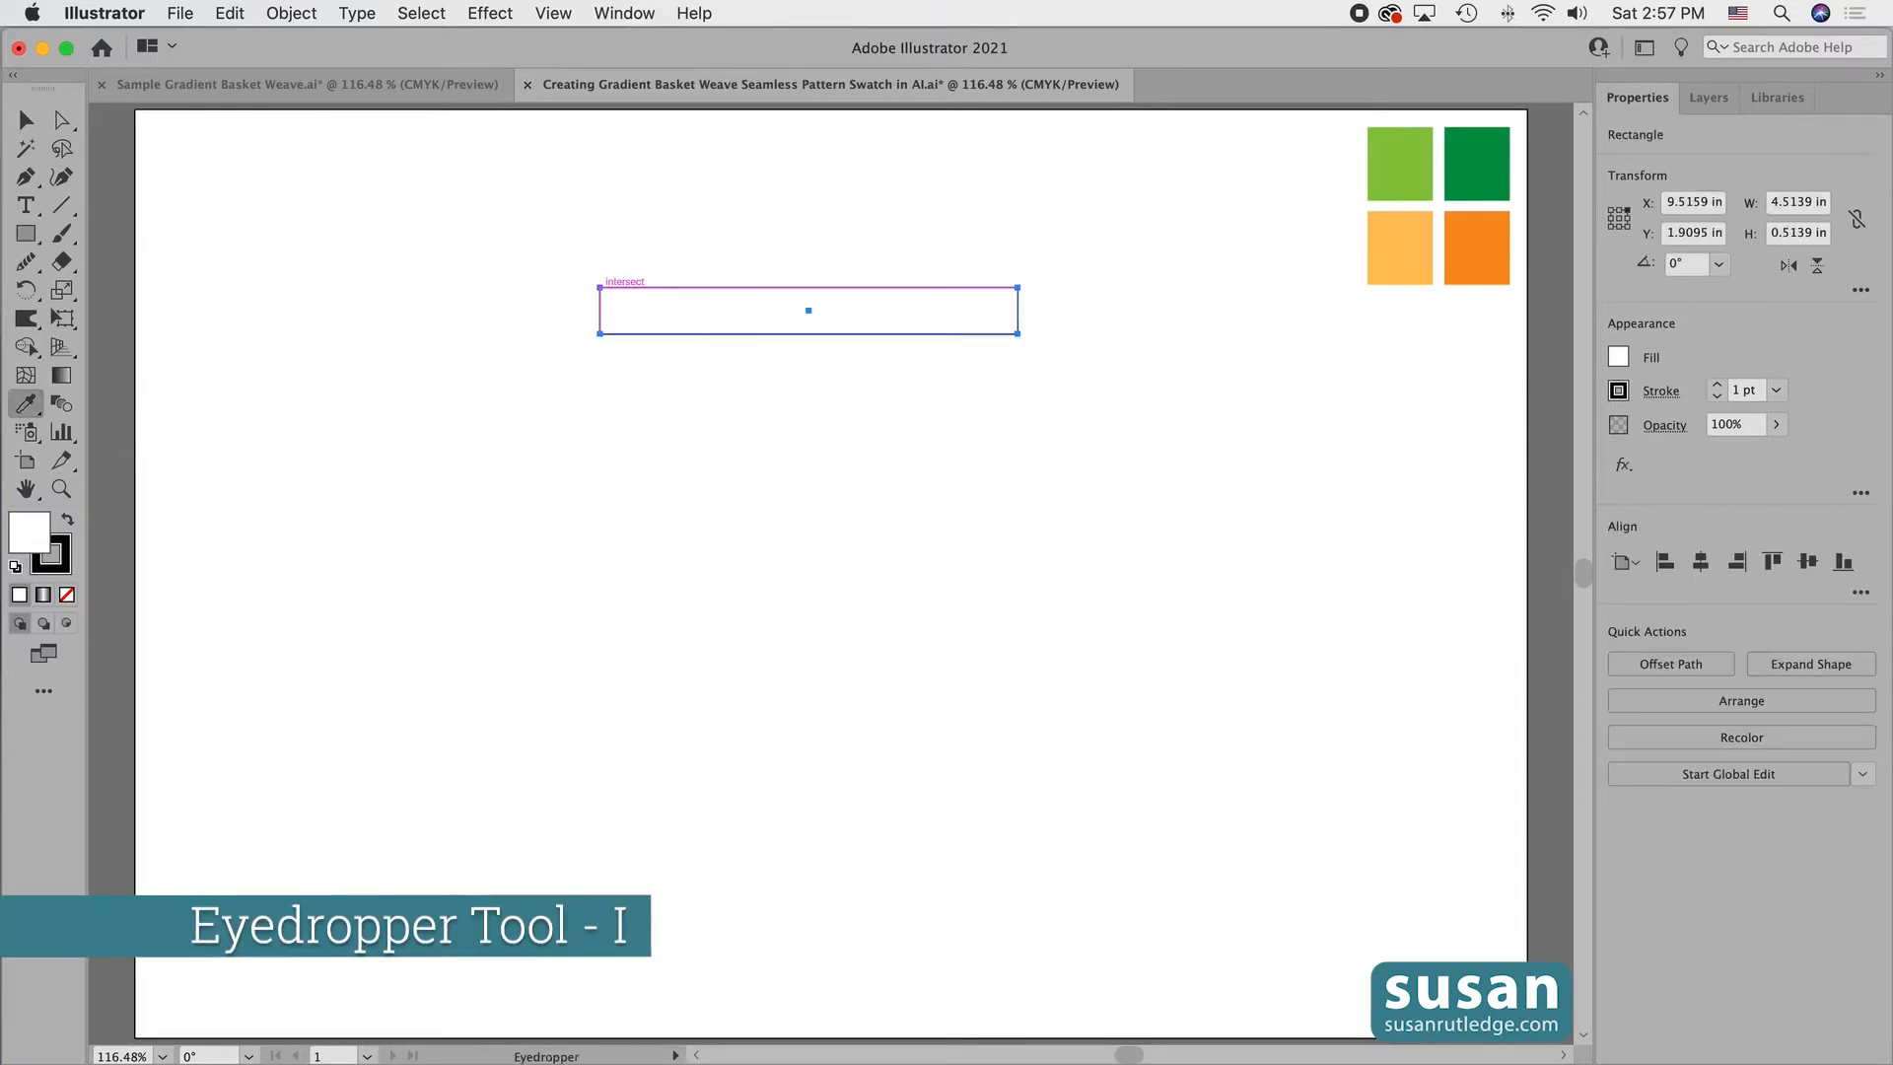
left_click(1400, 161)
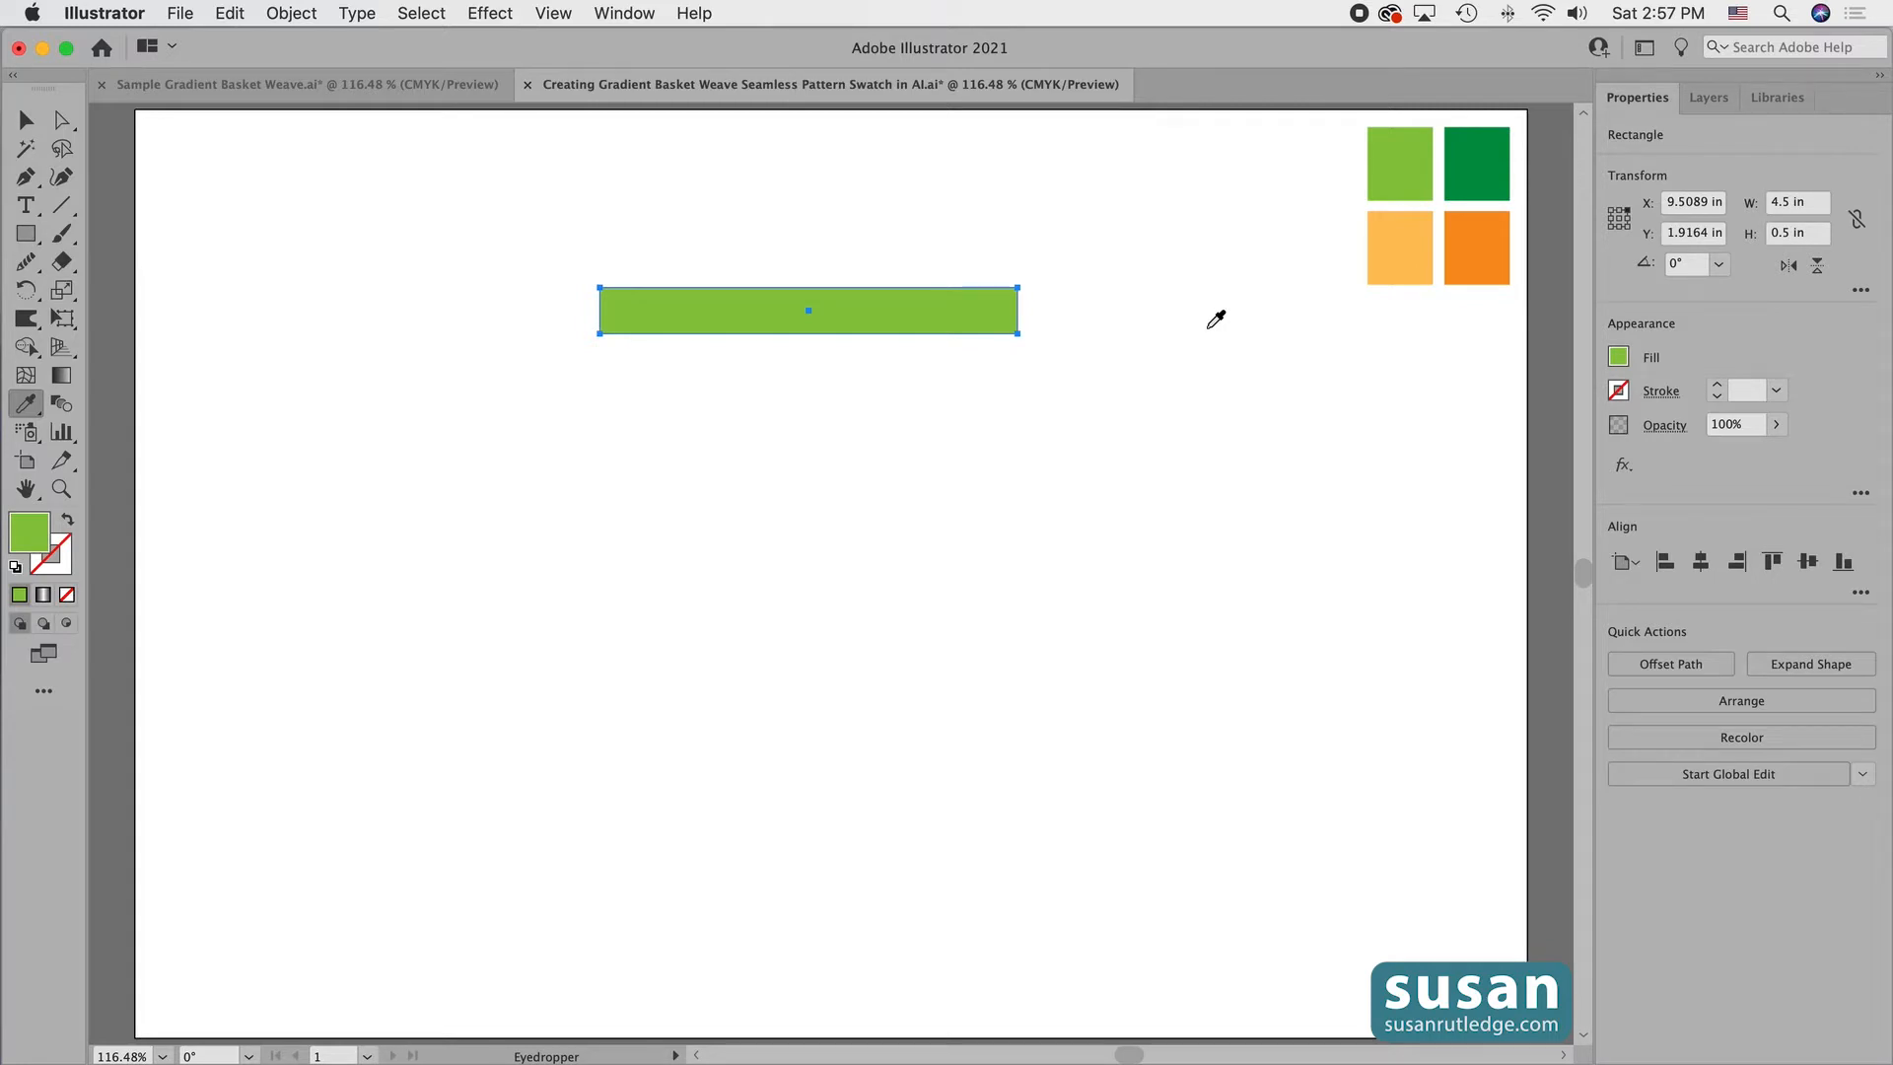
Create a copy of the green bar offset 0 in horizontally and 0.75 in vertically with the Move transform.
left_click(292, 13)
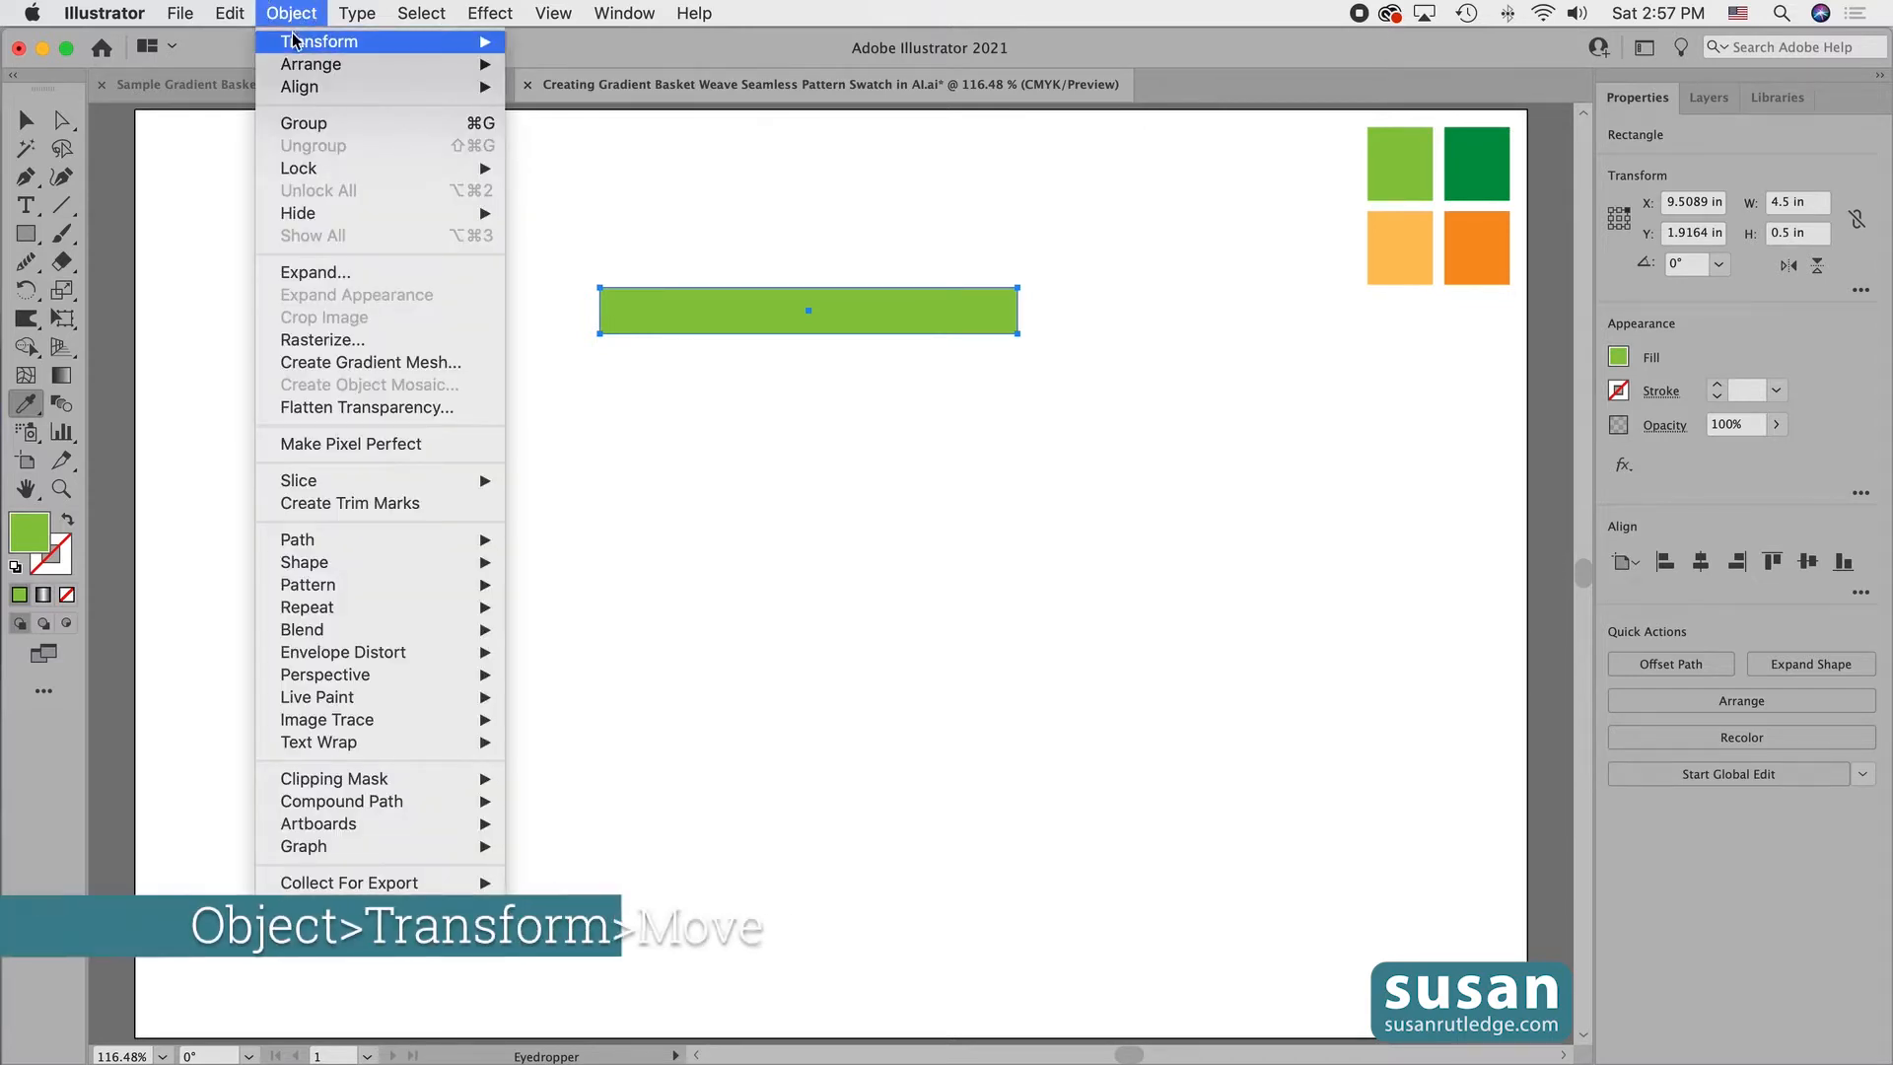
mouse_move(291, 39)
left_click(564, 84)
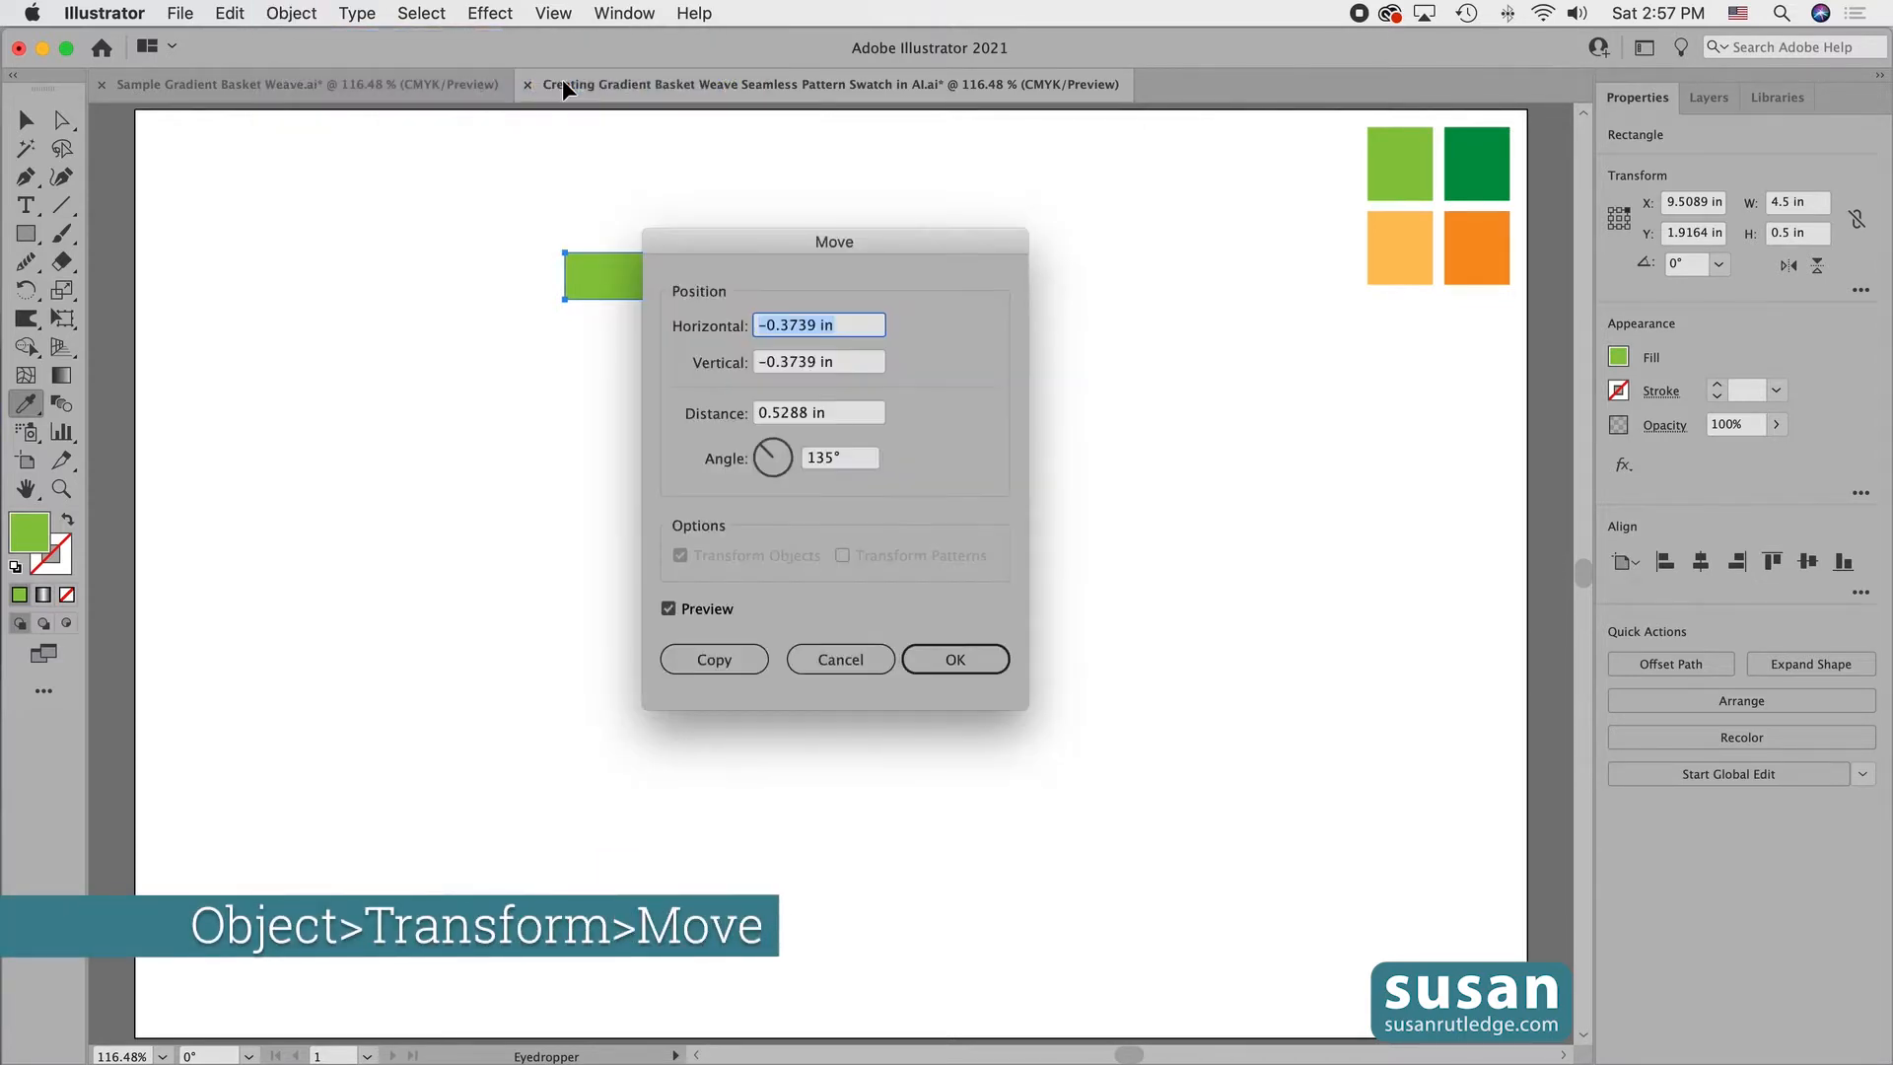
left_click_drag(739, 244, 1176, 383)
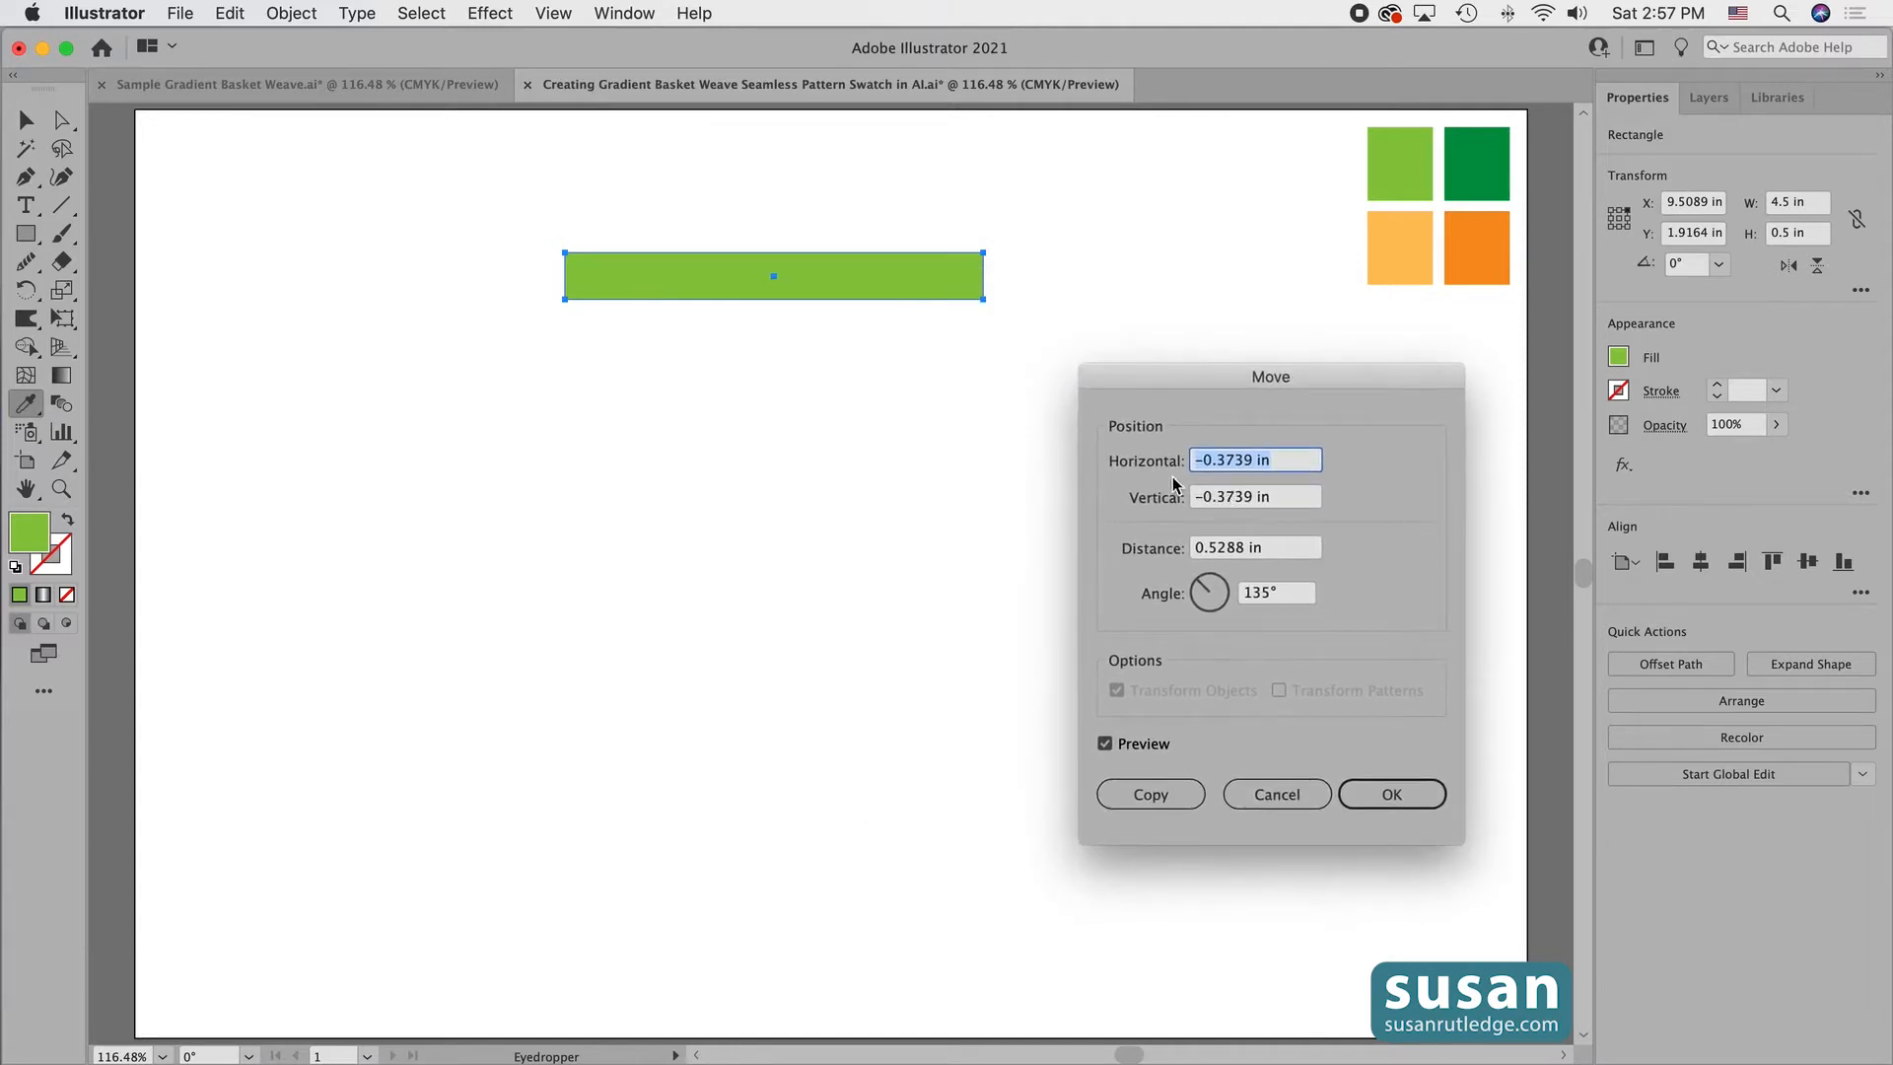
type("0")
left_click(1283, 499)
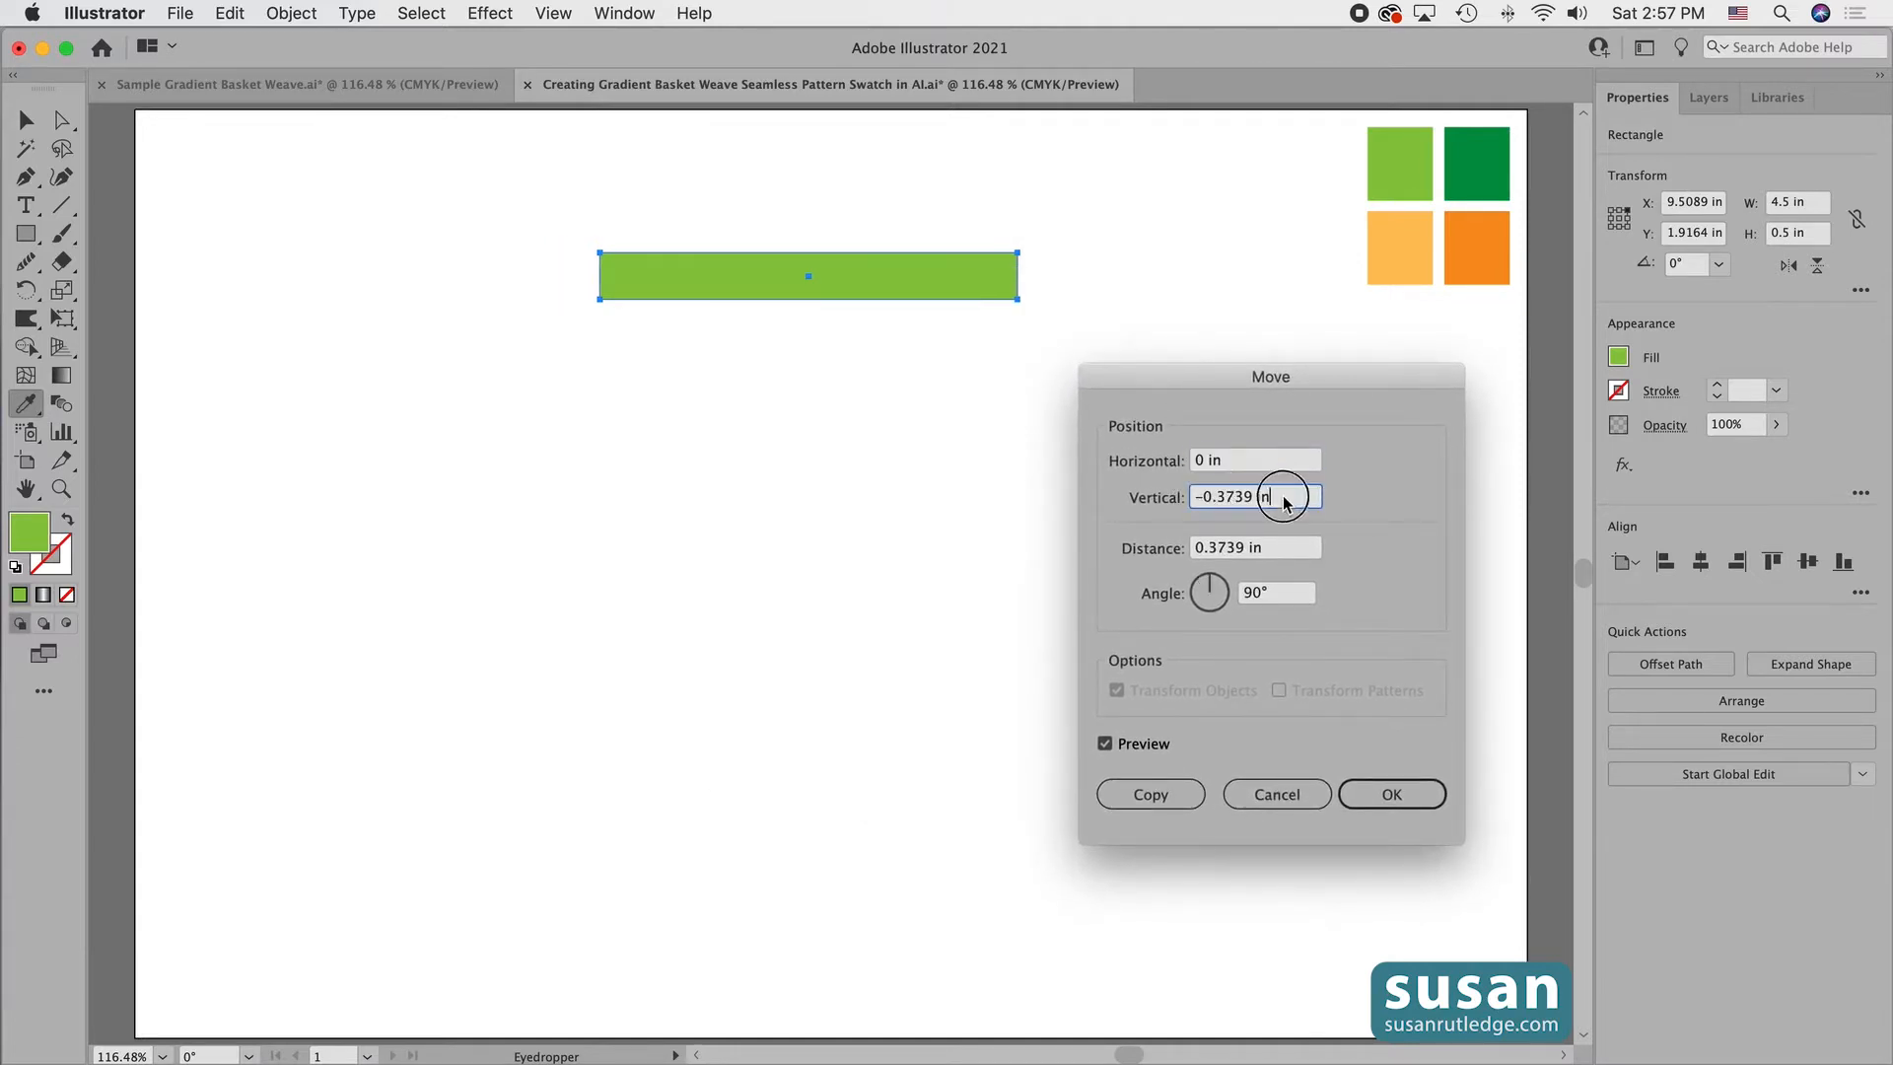
left_click_drag(1283, 499, 1191, 505)
type(".75")
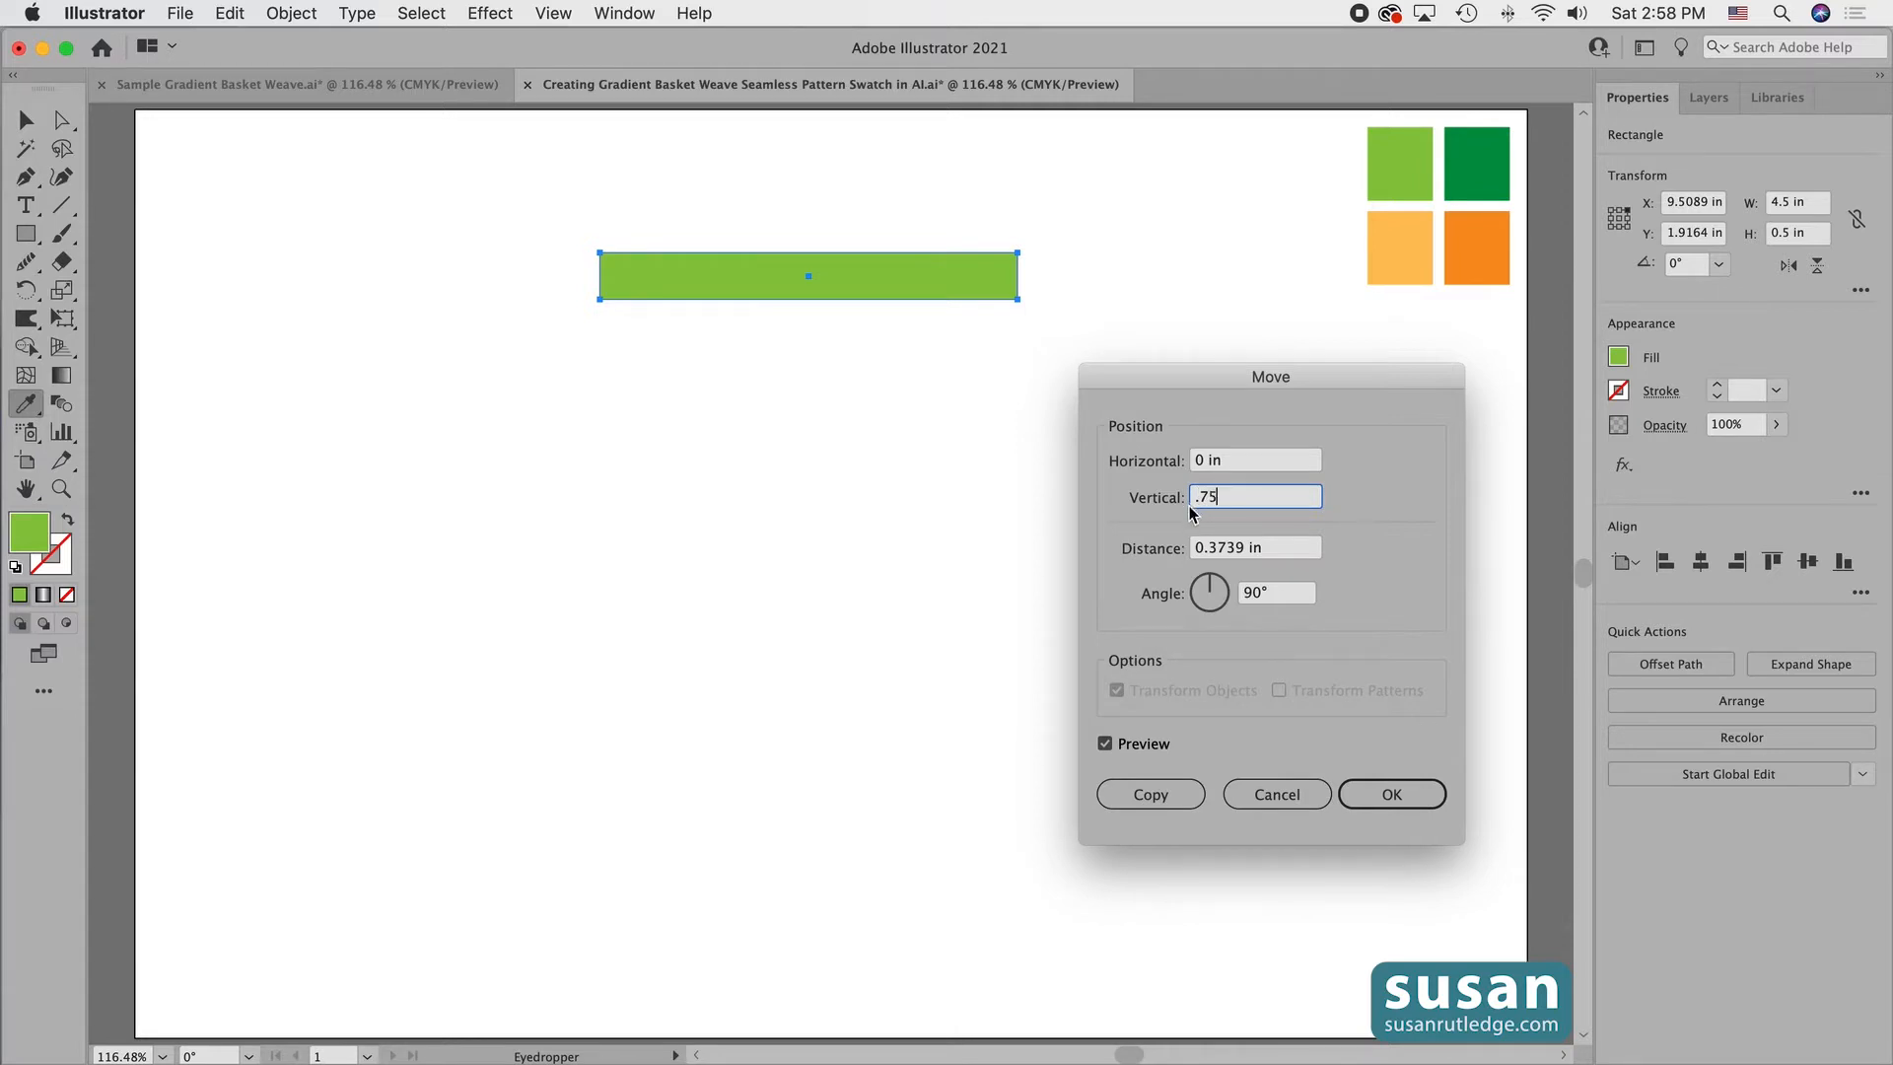
left_click(1151, 795)
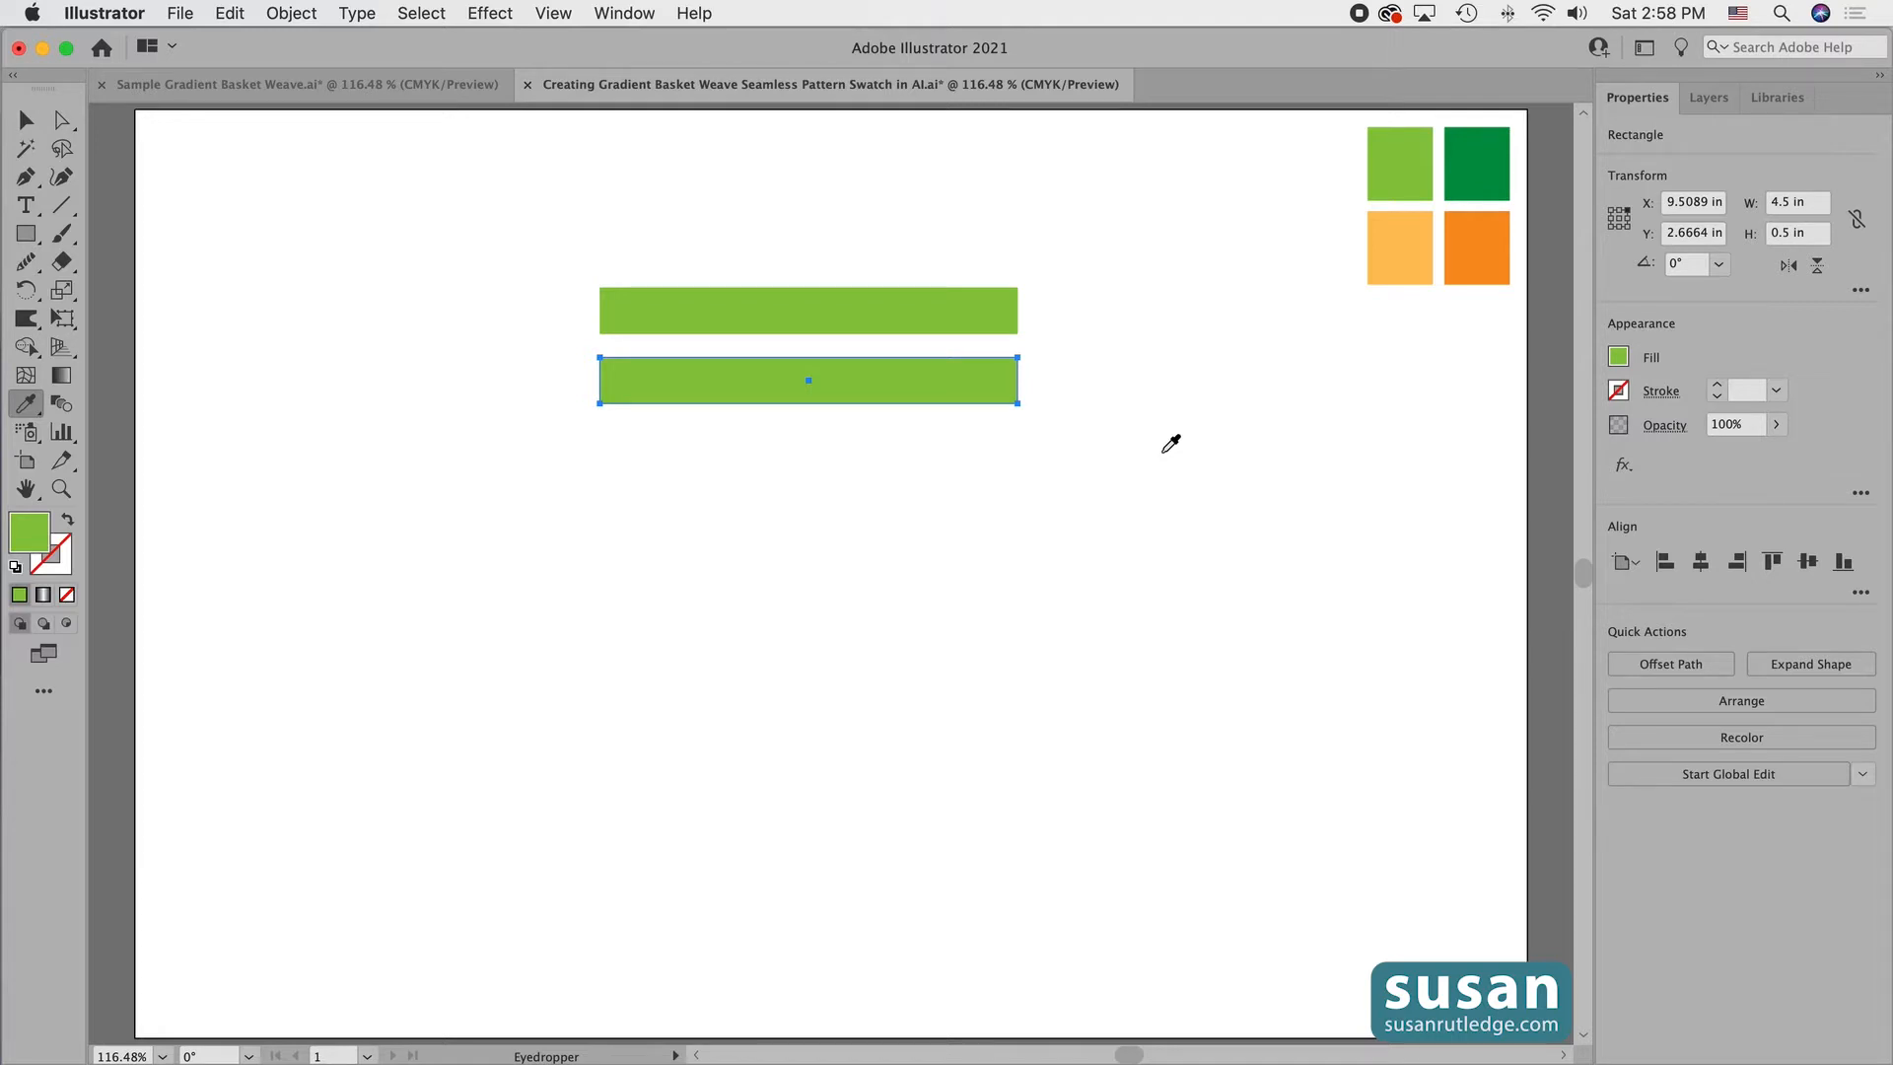
Repeat the move-copy transformation three times to make a stack of five evenly spaced green bars.
key("super+d")
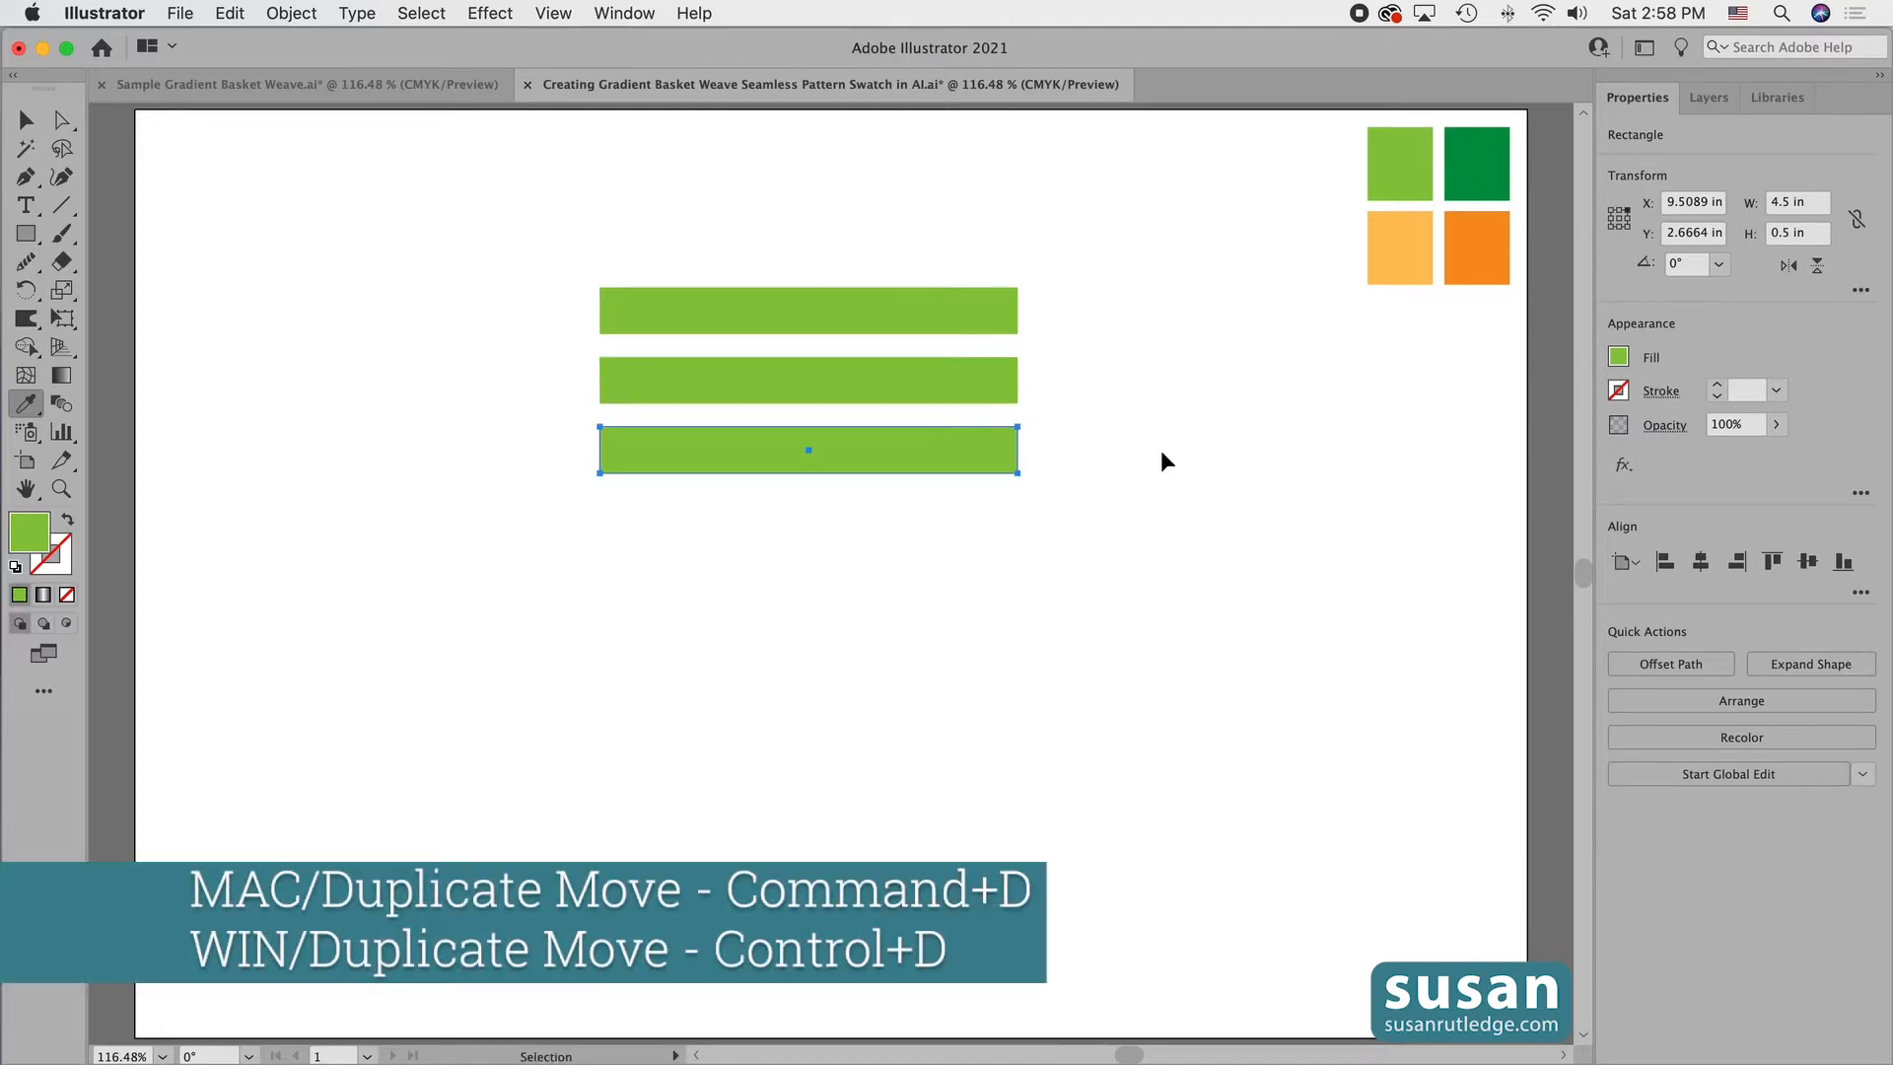
key("super+d")
key("super+d")
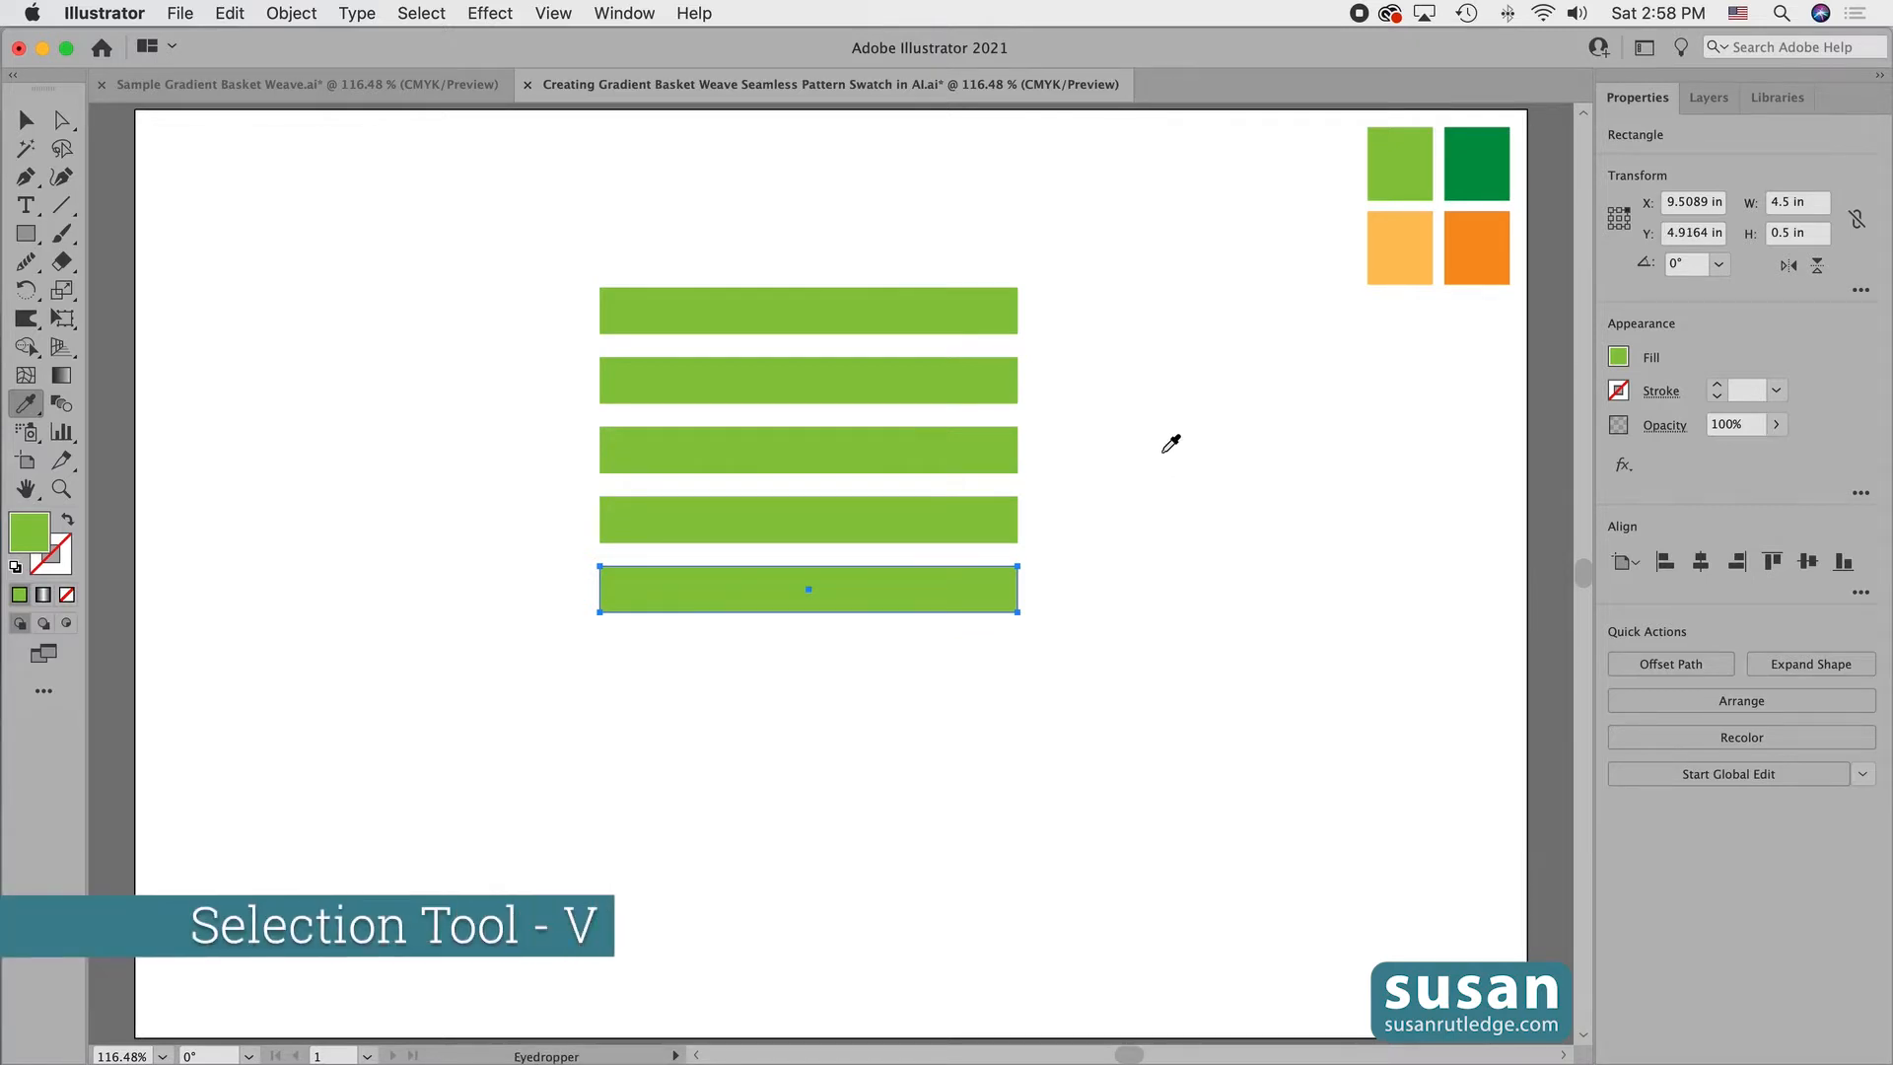
Duplicate the five green bars beside the originals and recolor the copies with the light orange sample.
key("v")
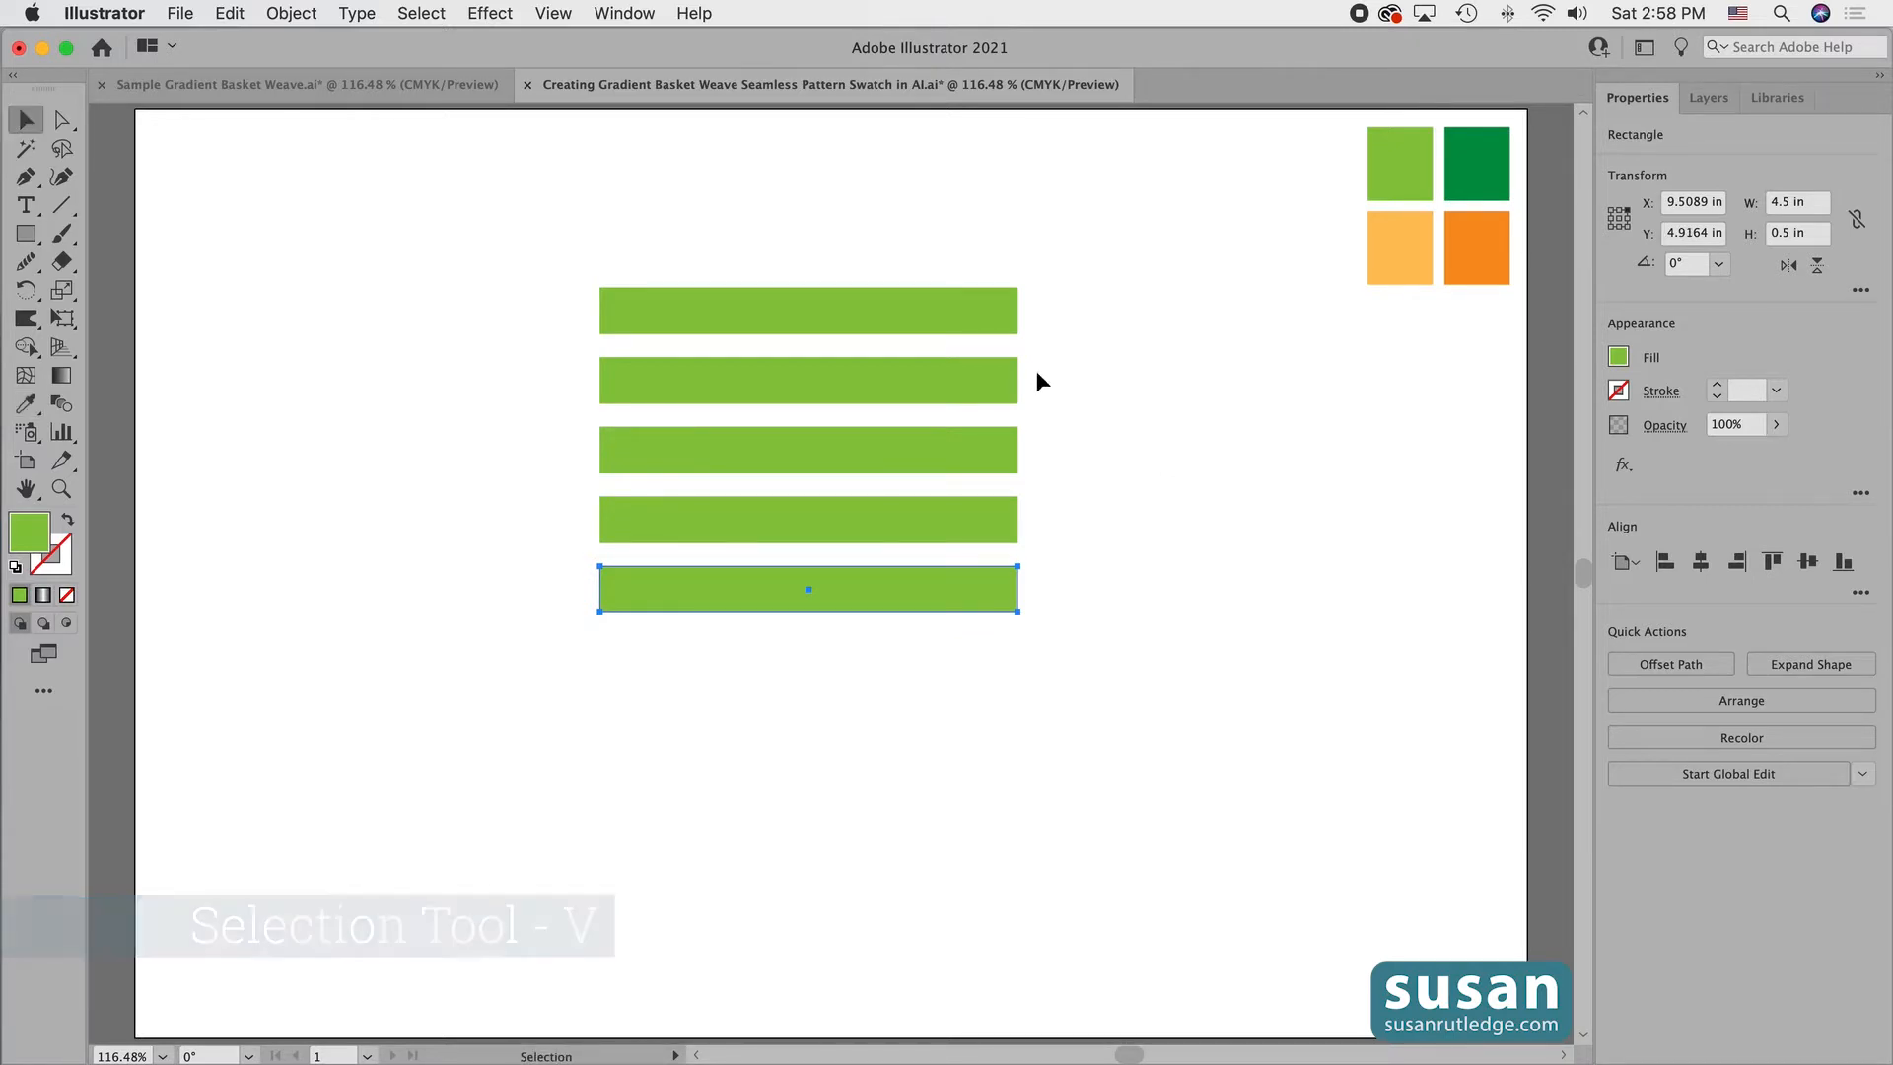
left_click_drag(839, 229, 888, 661)
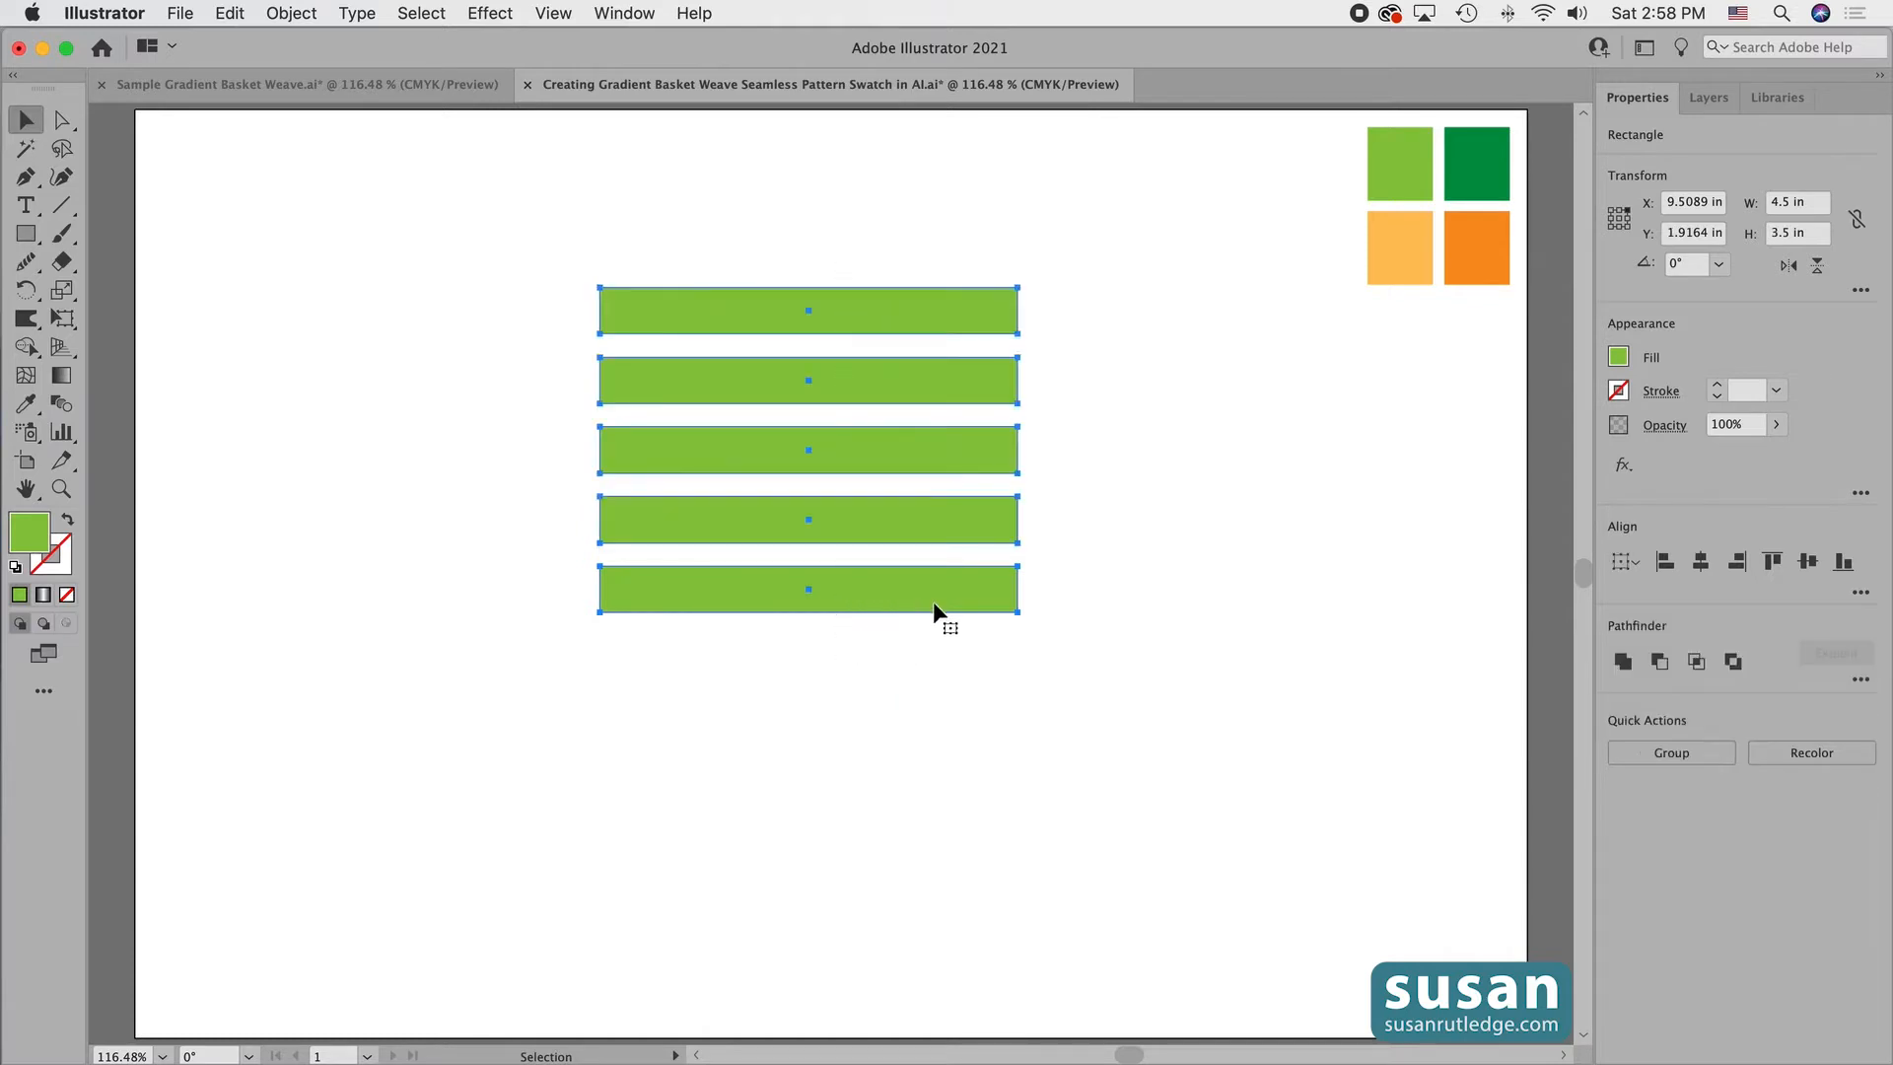
left_click_drag(929, 595, 1127, 618)
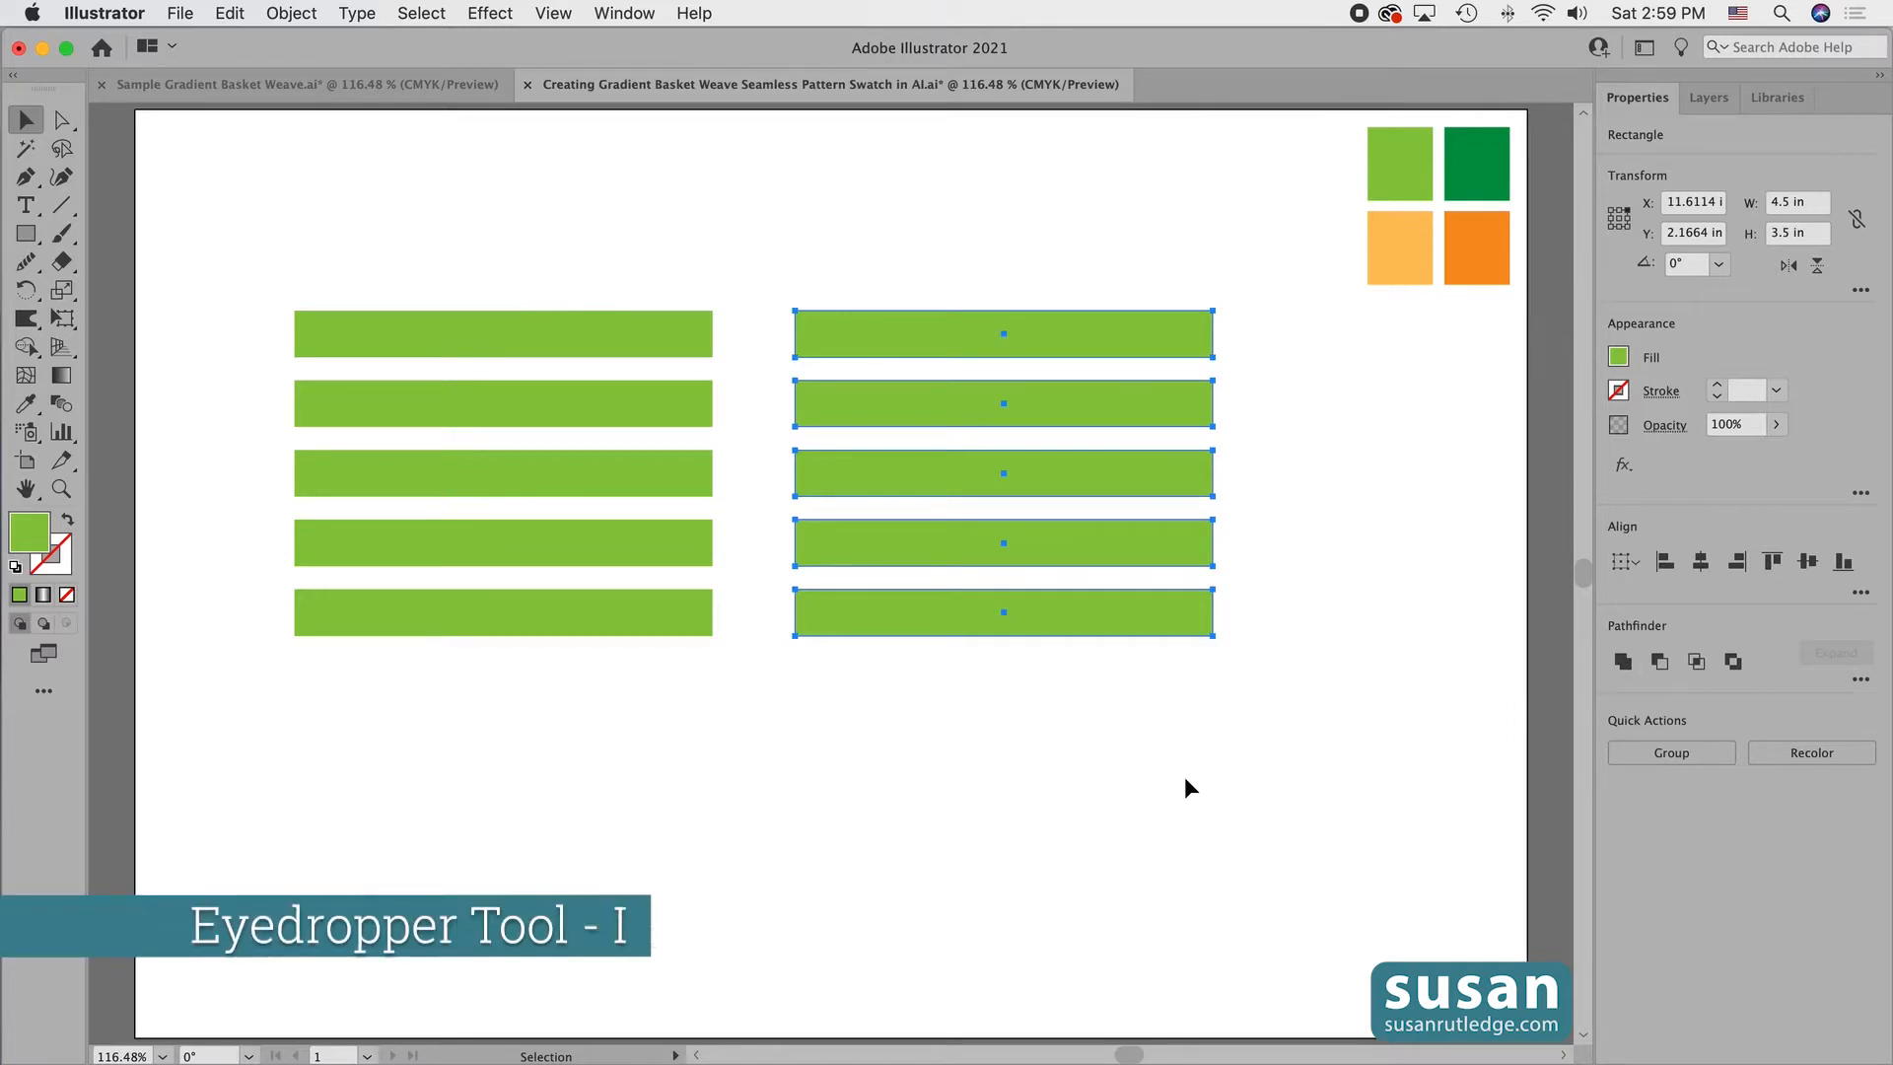
key("i")
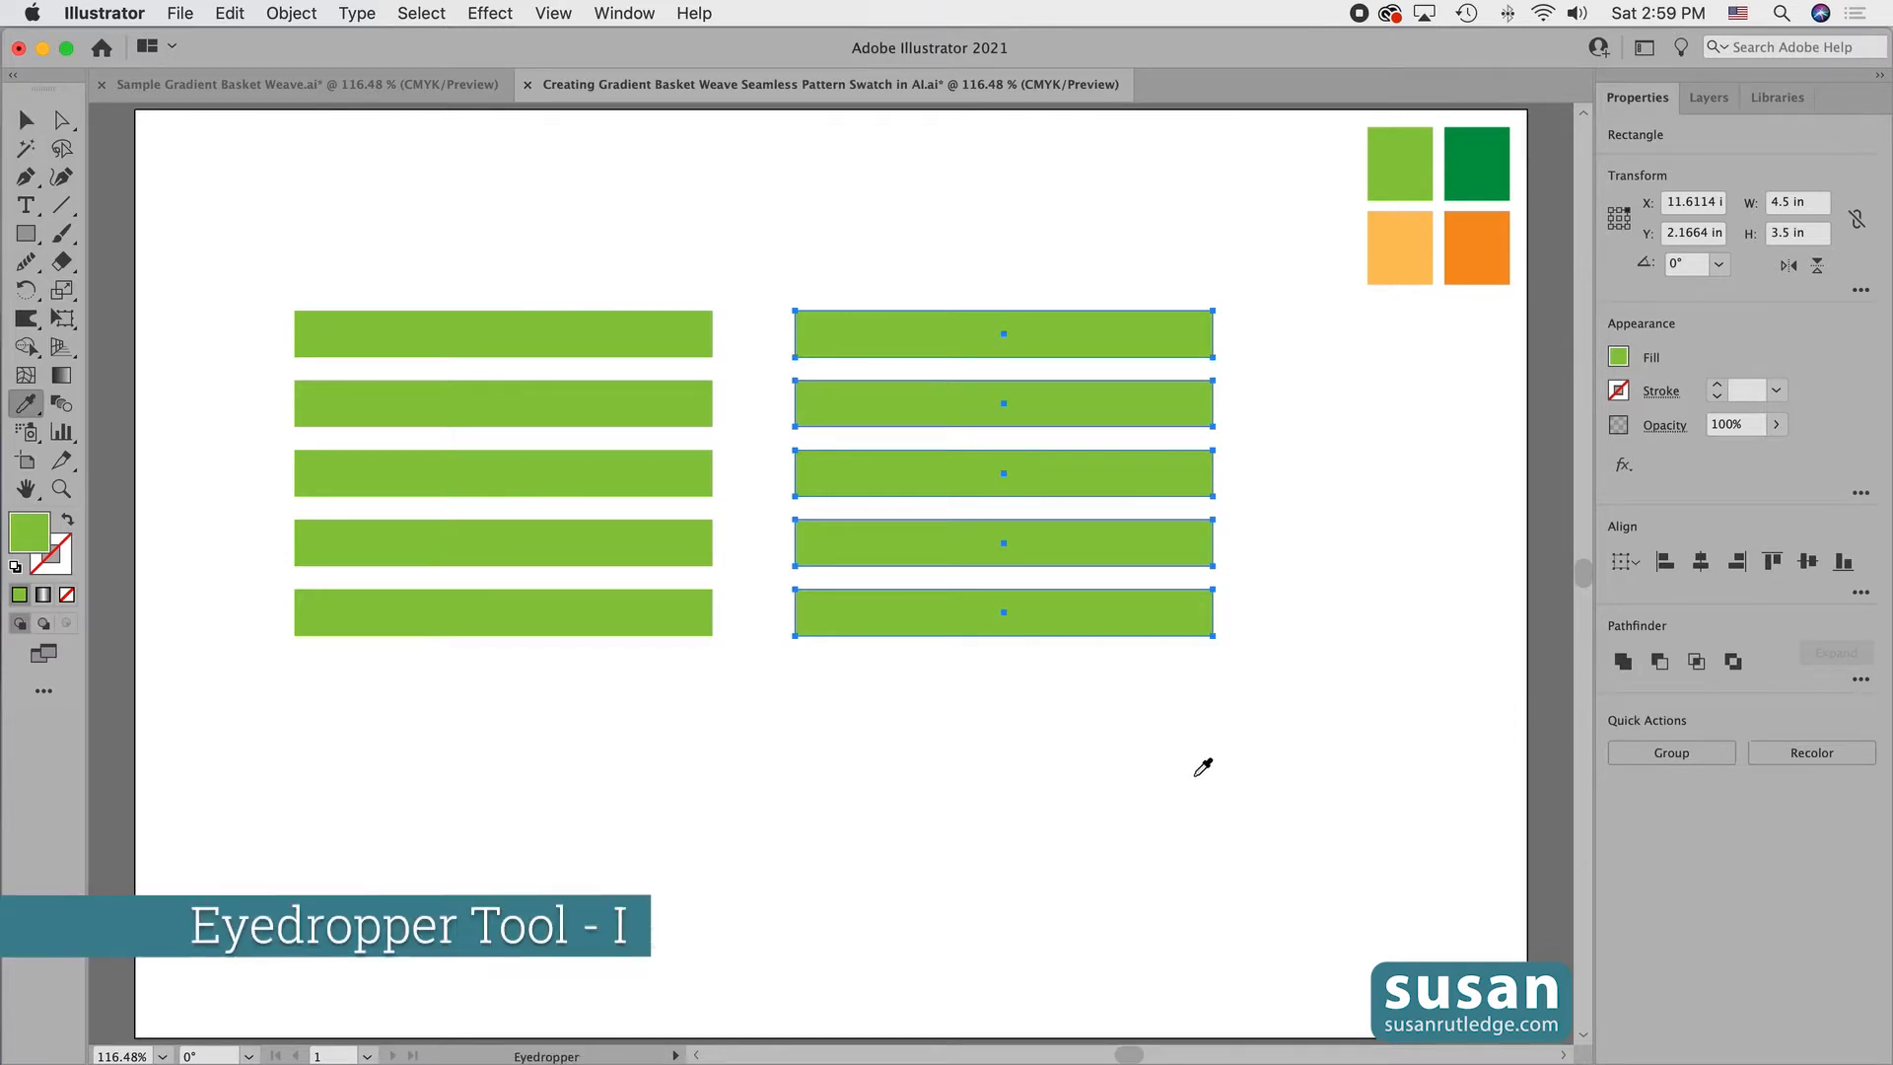
left_click(1392, 239)
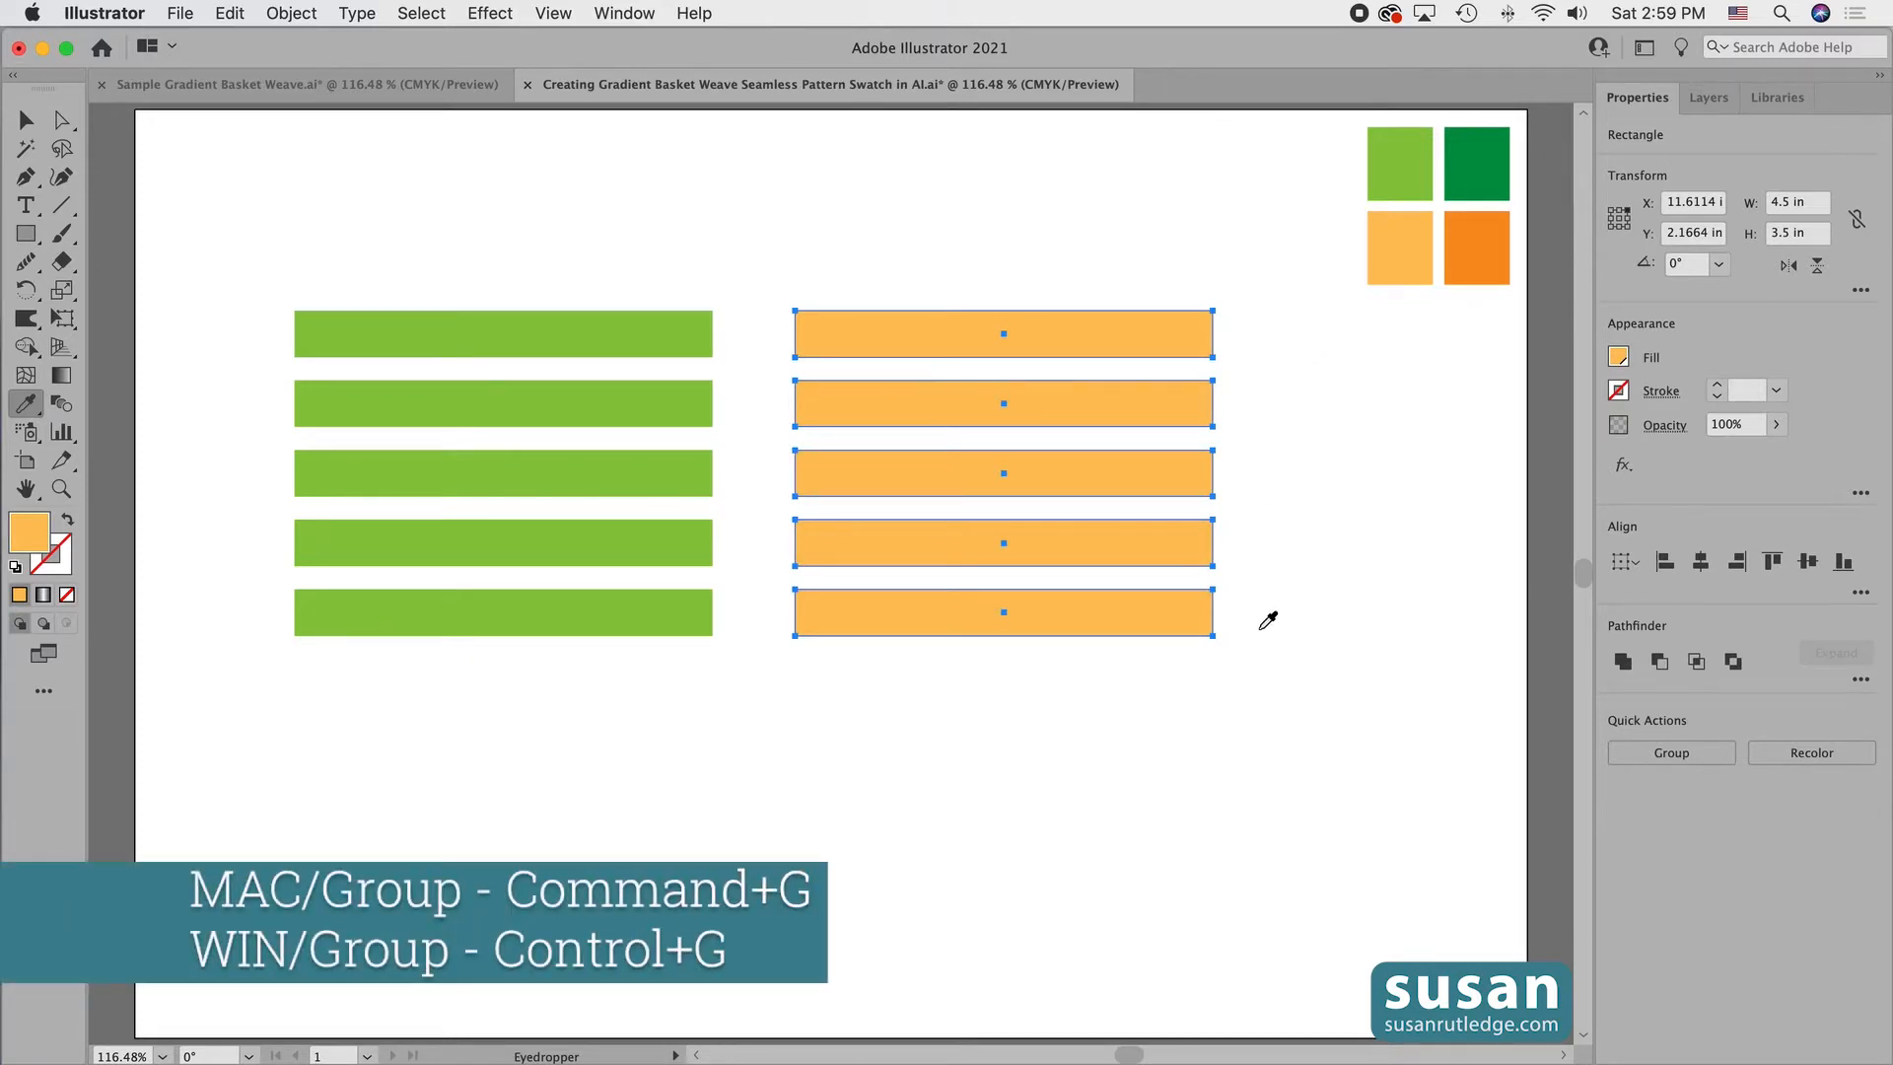
Group the five orange bars together, and group the five green bars separately.
key("super+g")
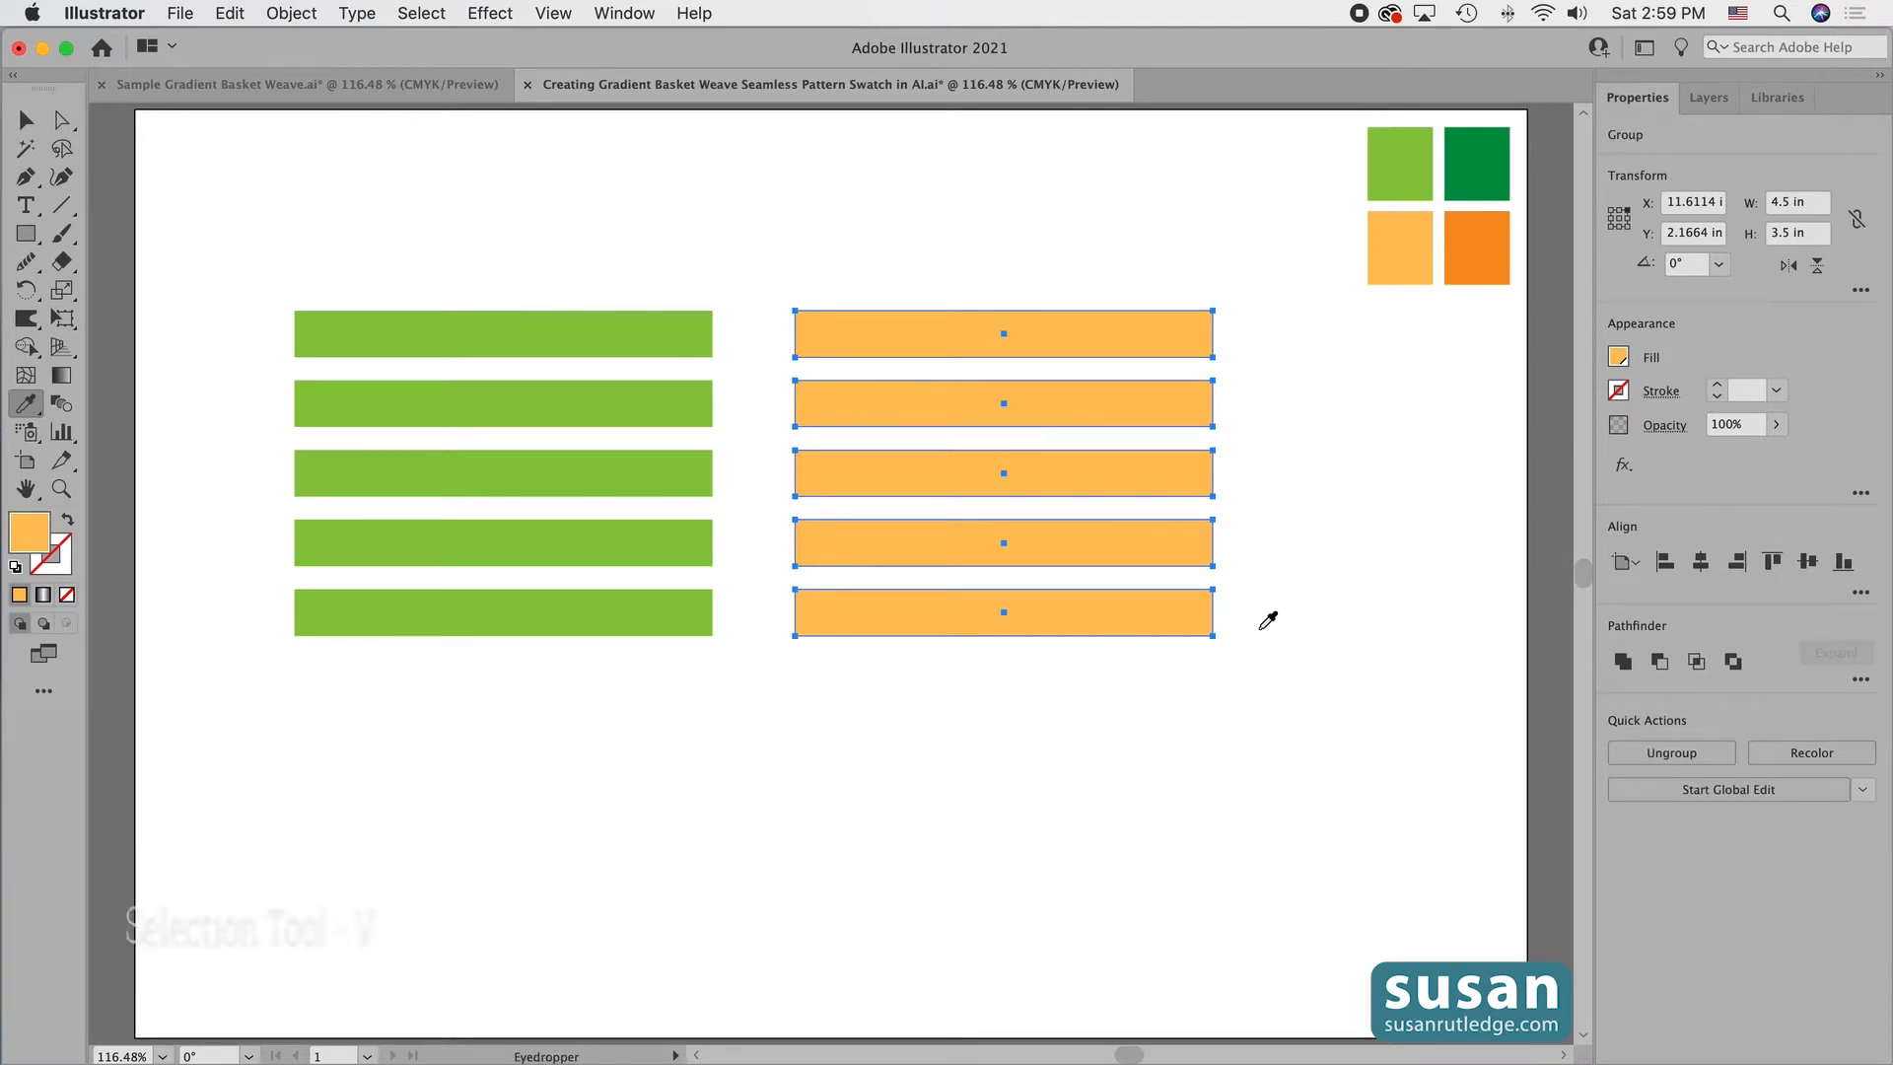
key("v")
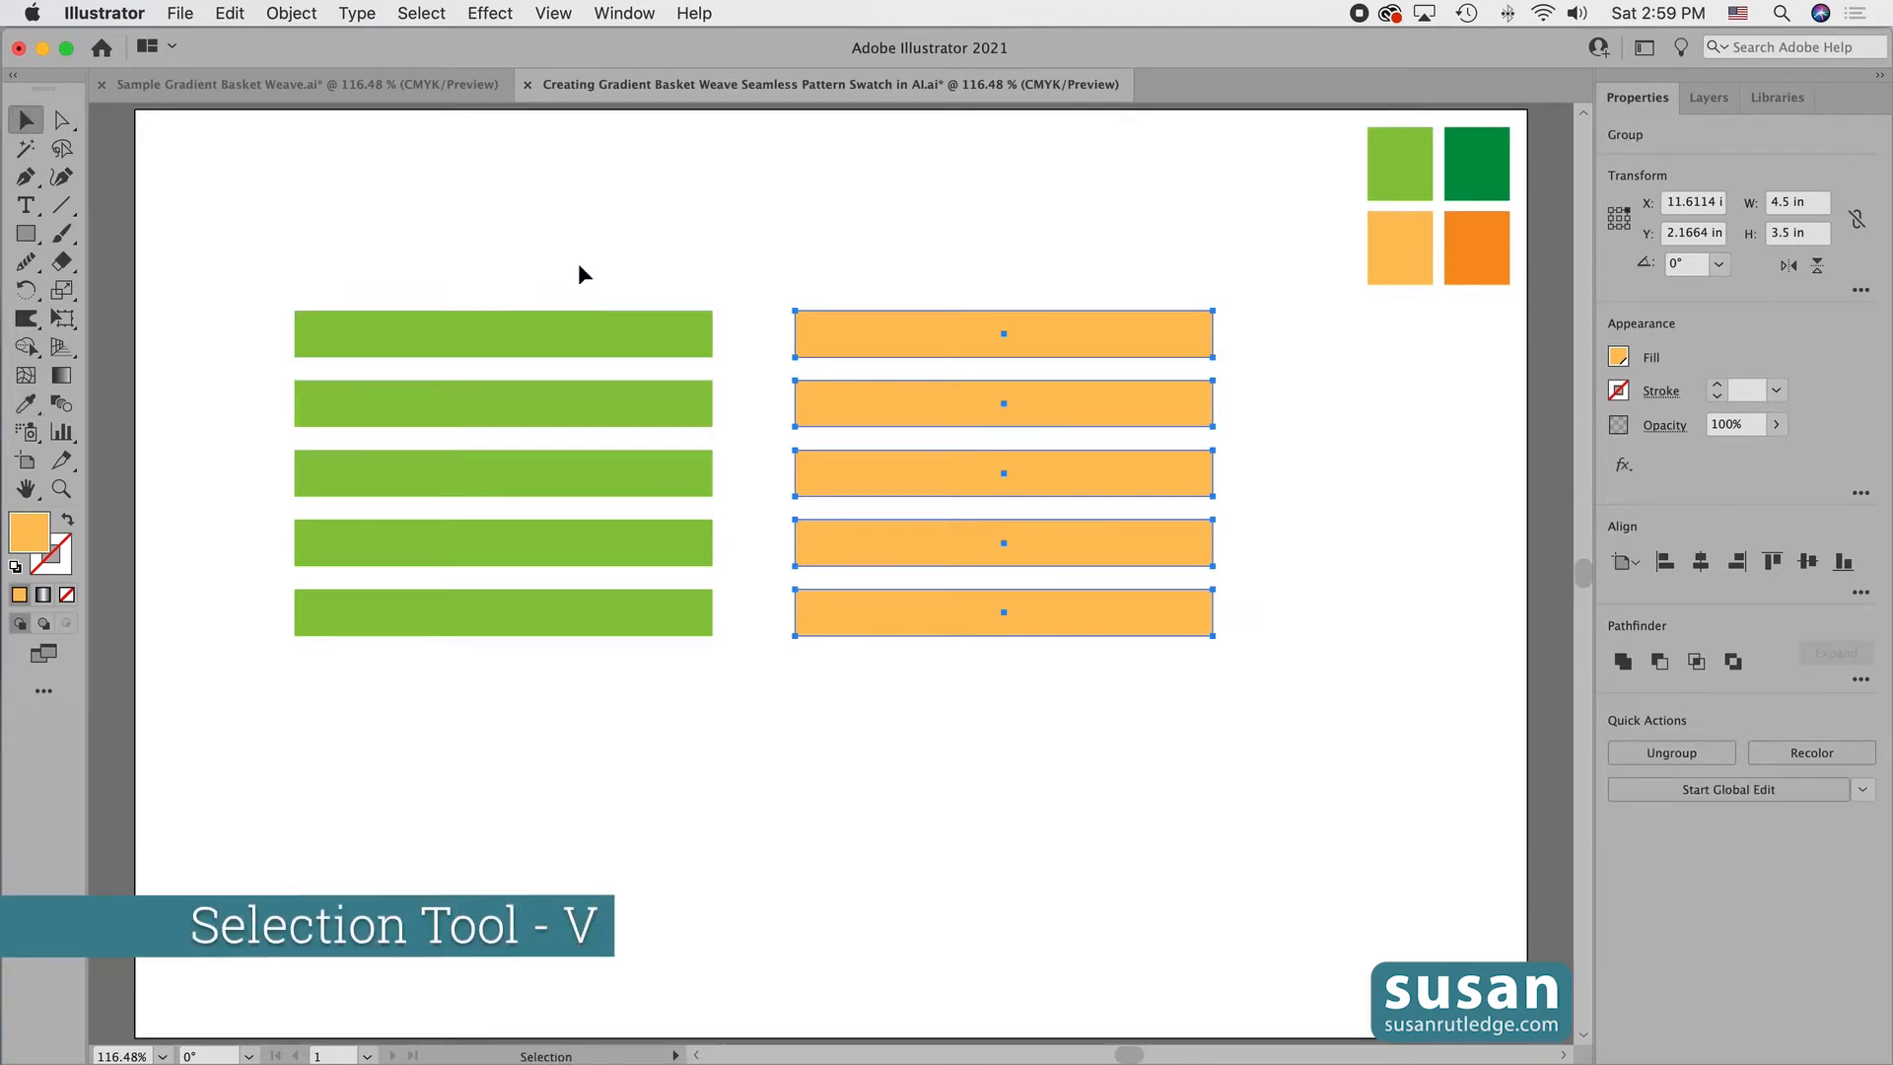
left_click_drag(564, 243, 698, 701)
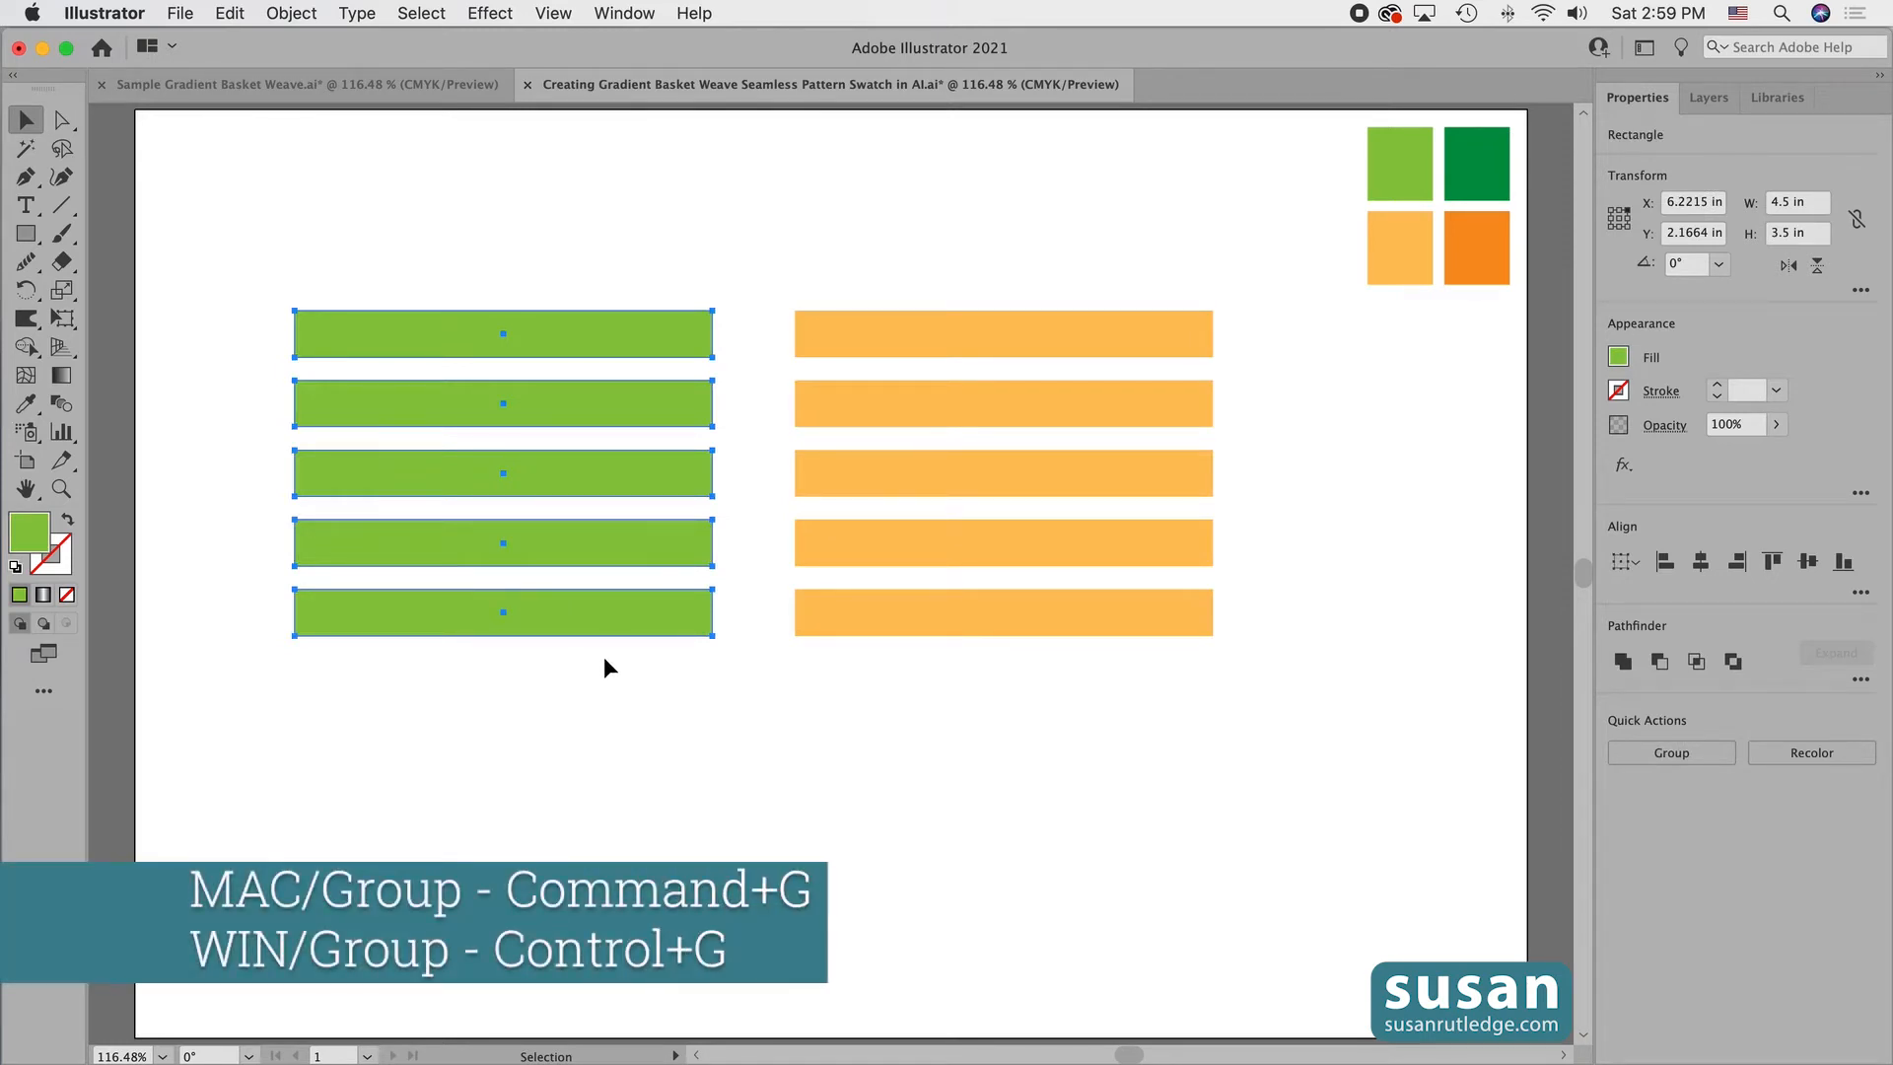
key("super+g")
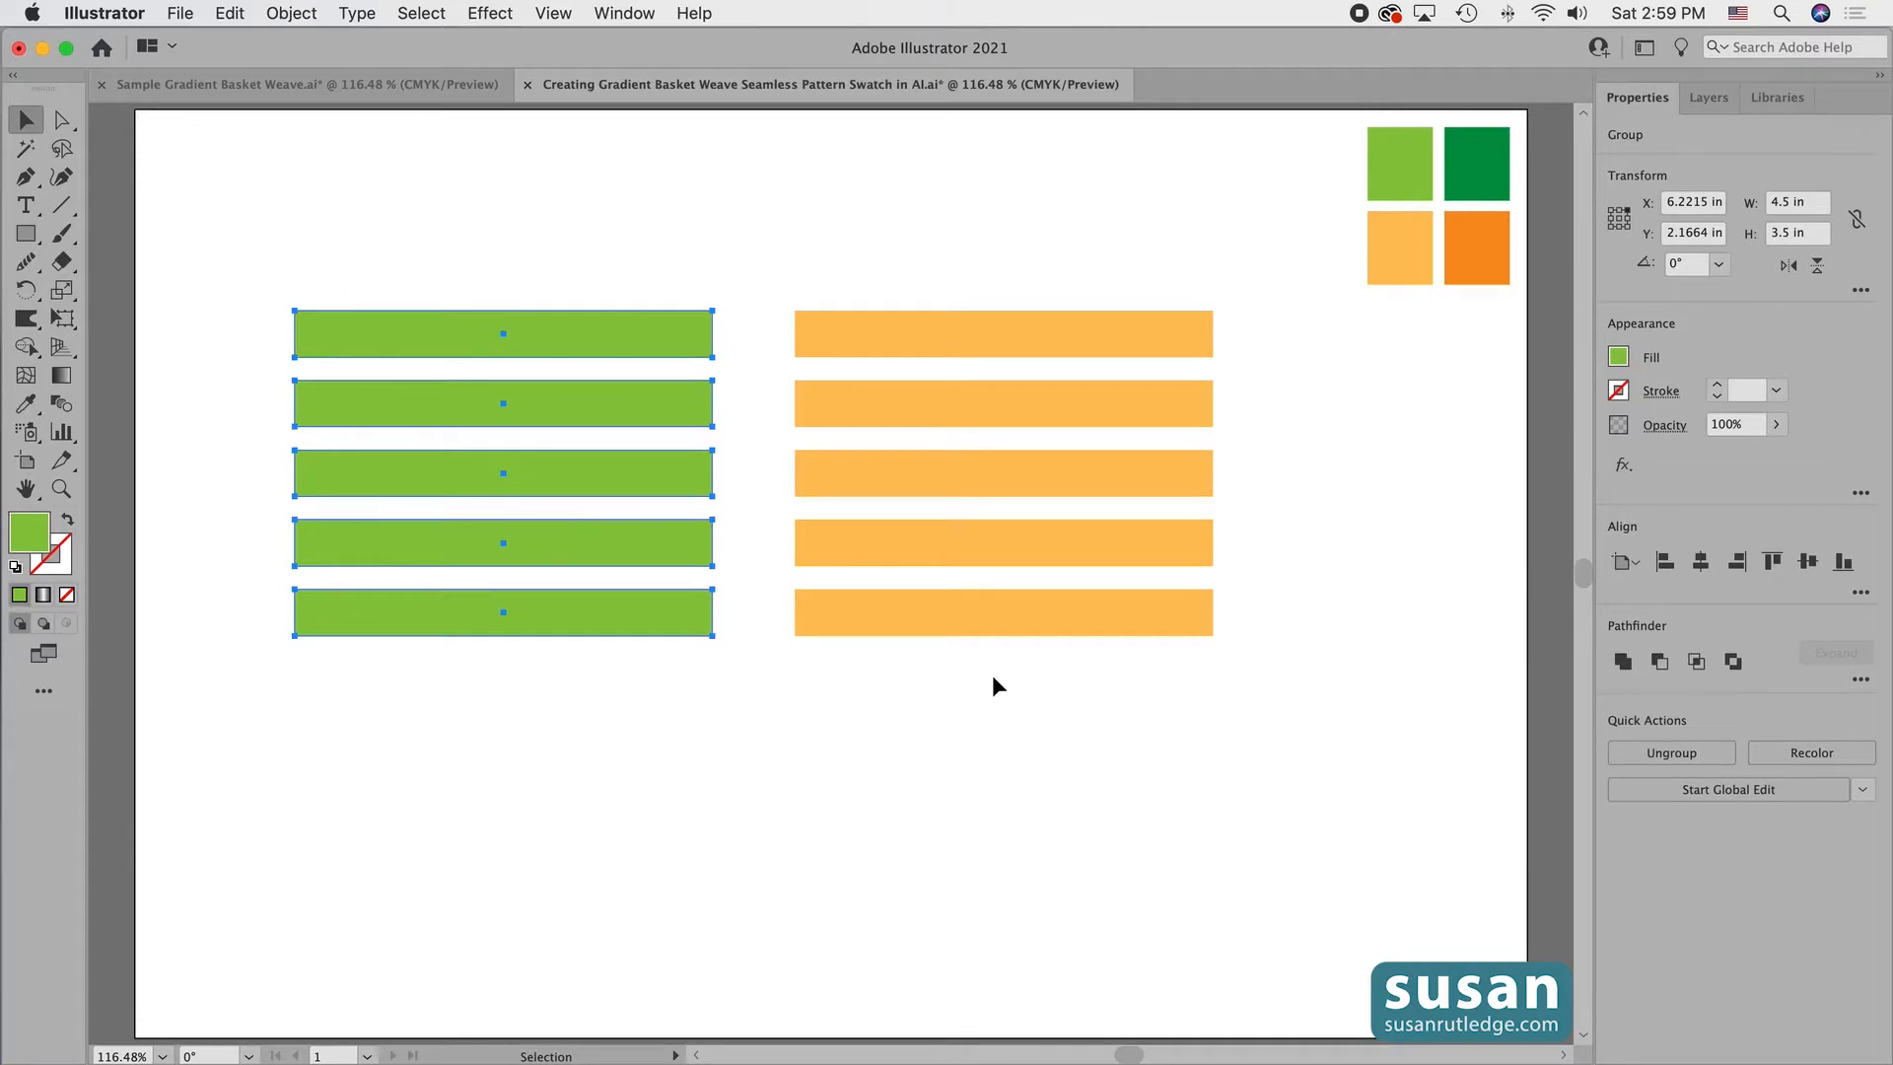
Rotate the orange bar group 90° so its bars stand vertically.
left_click(1081, 625)
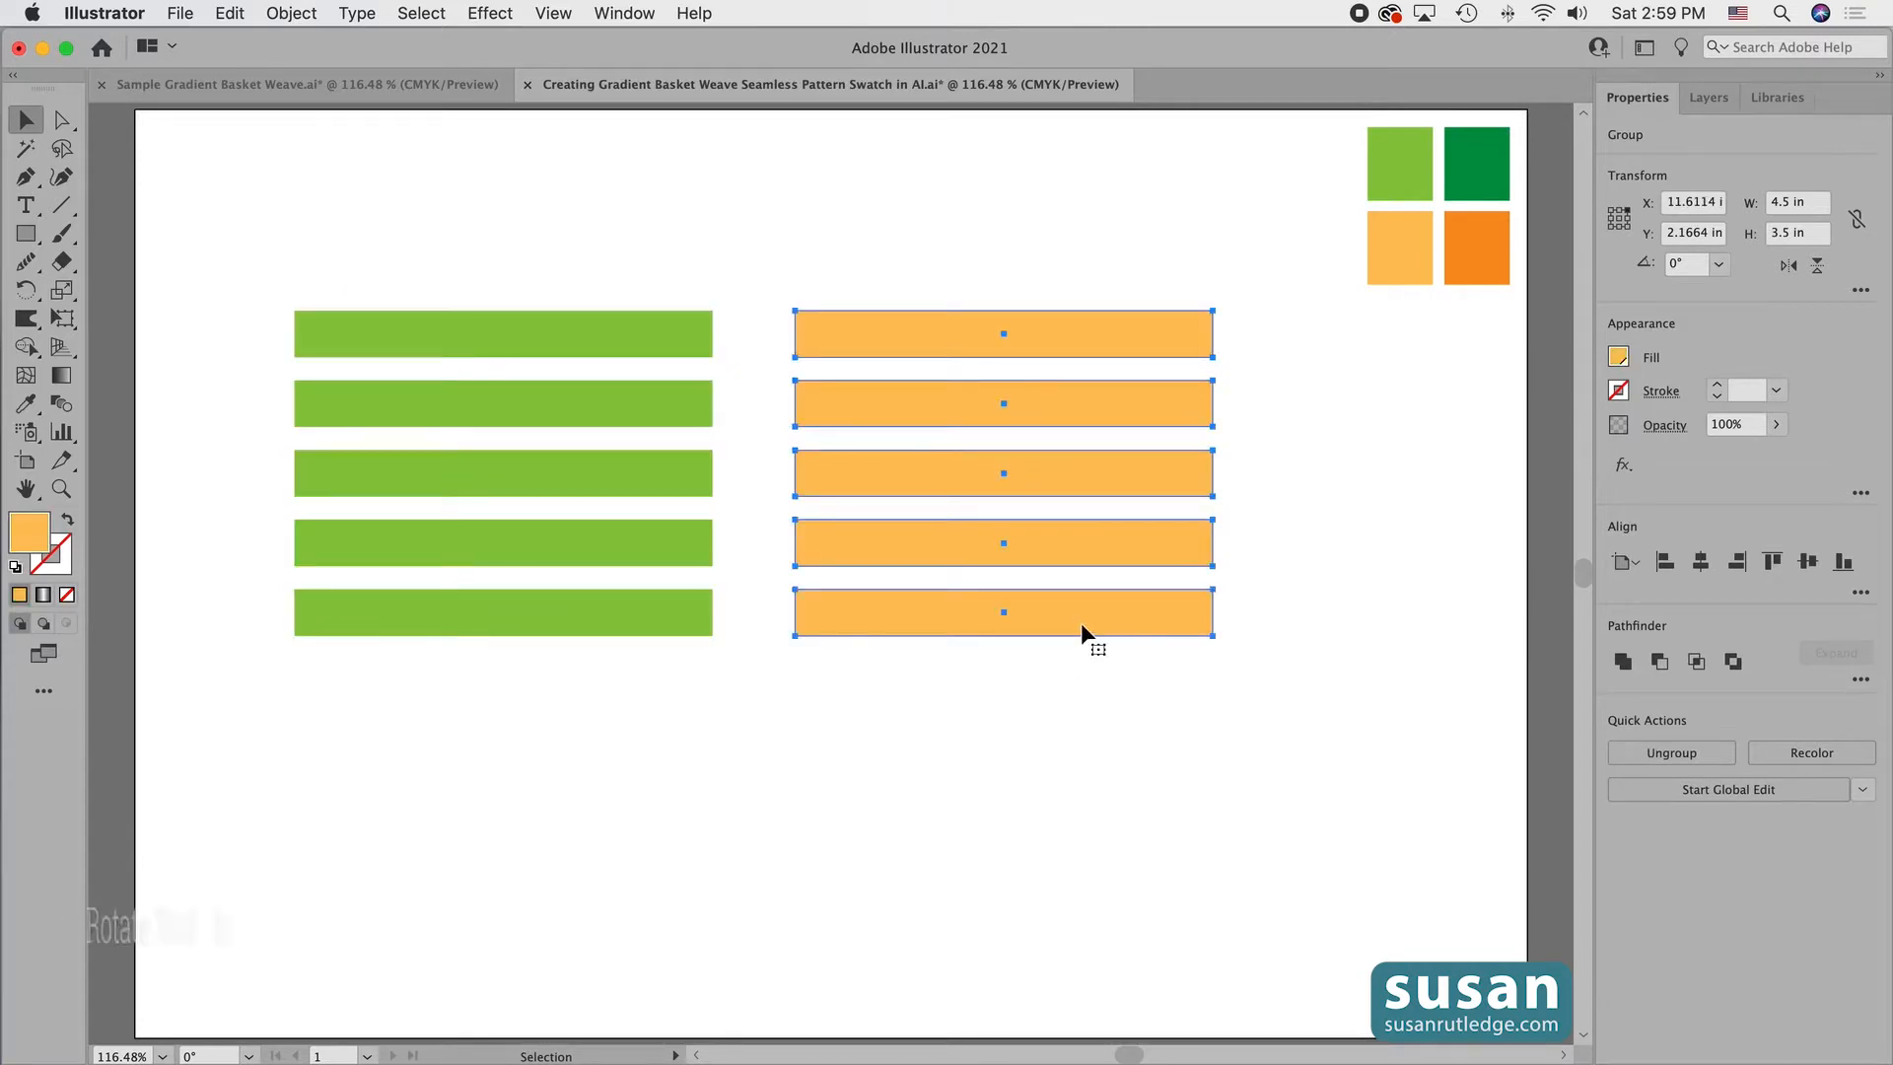
key("r")
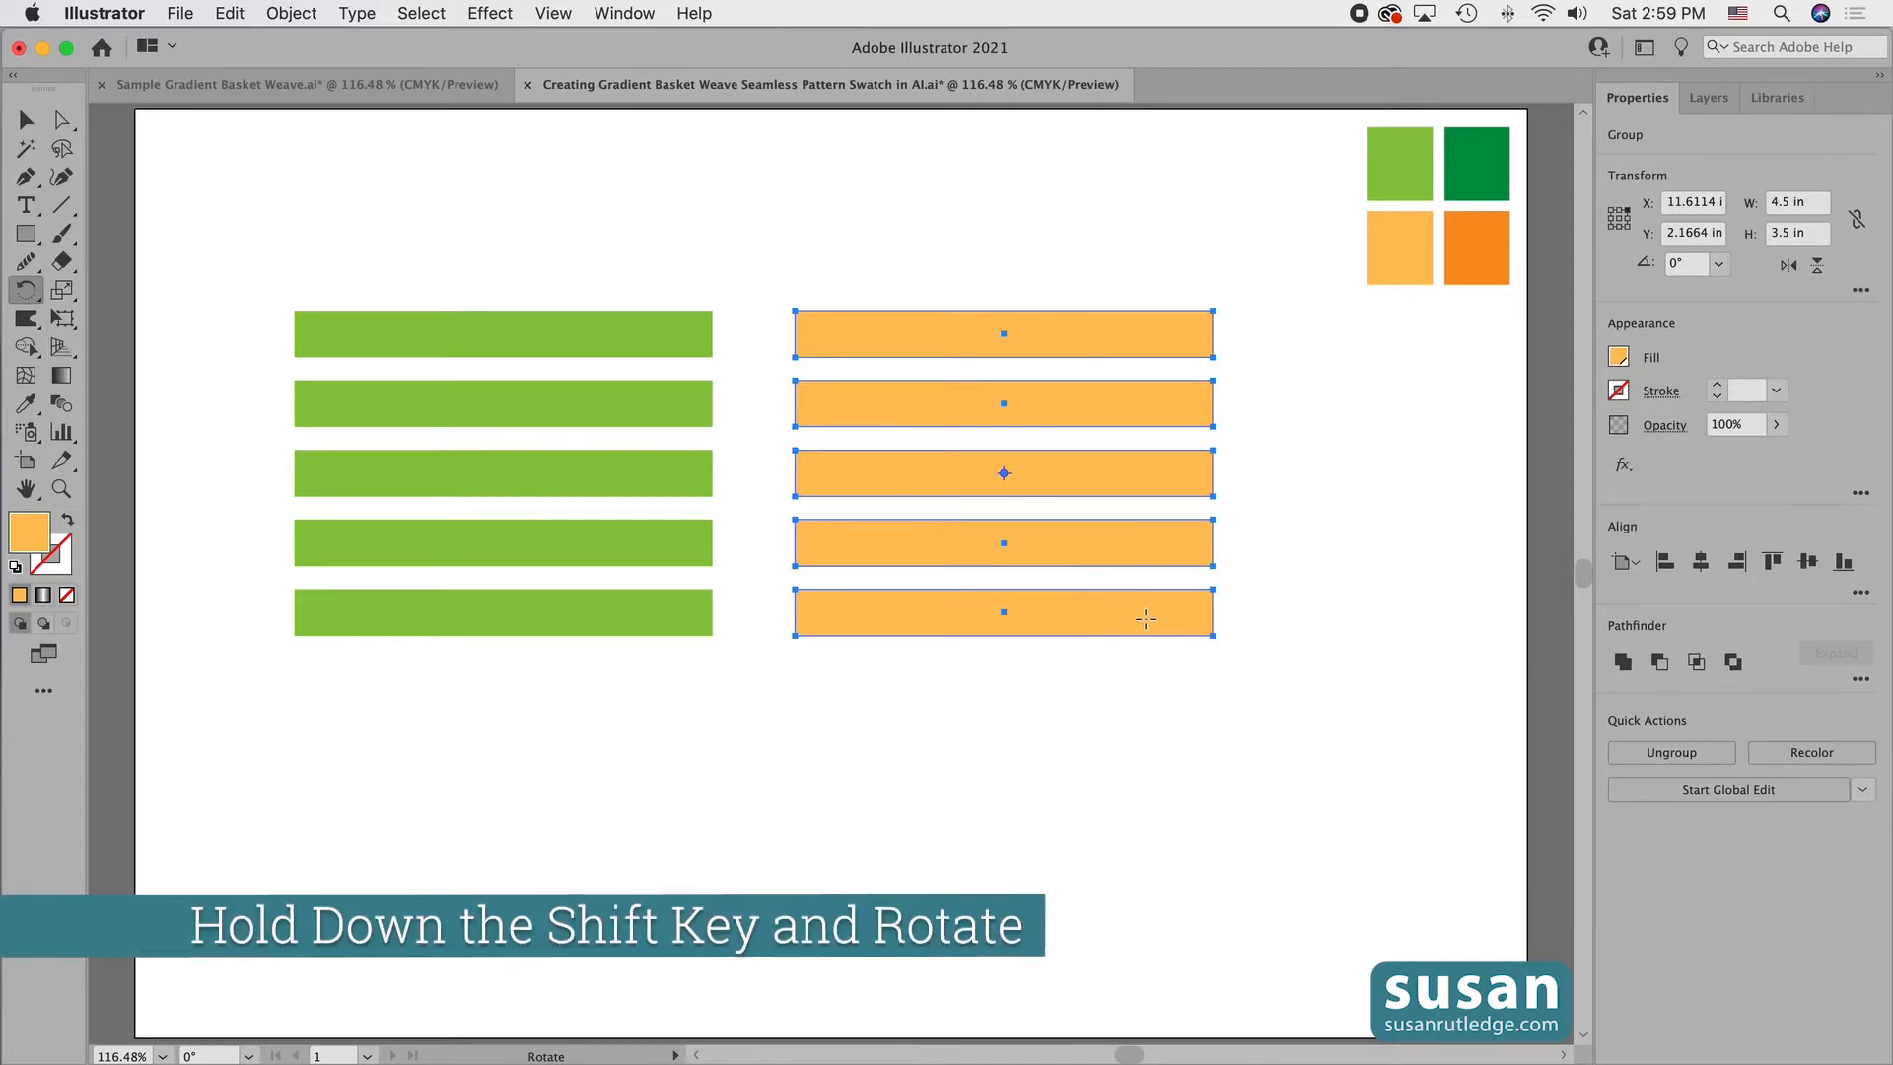
left_click_drag(1156, 625, 1049, 438)
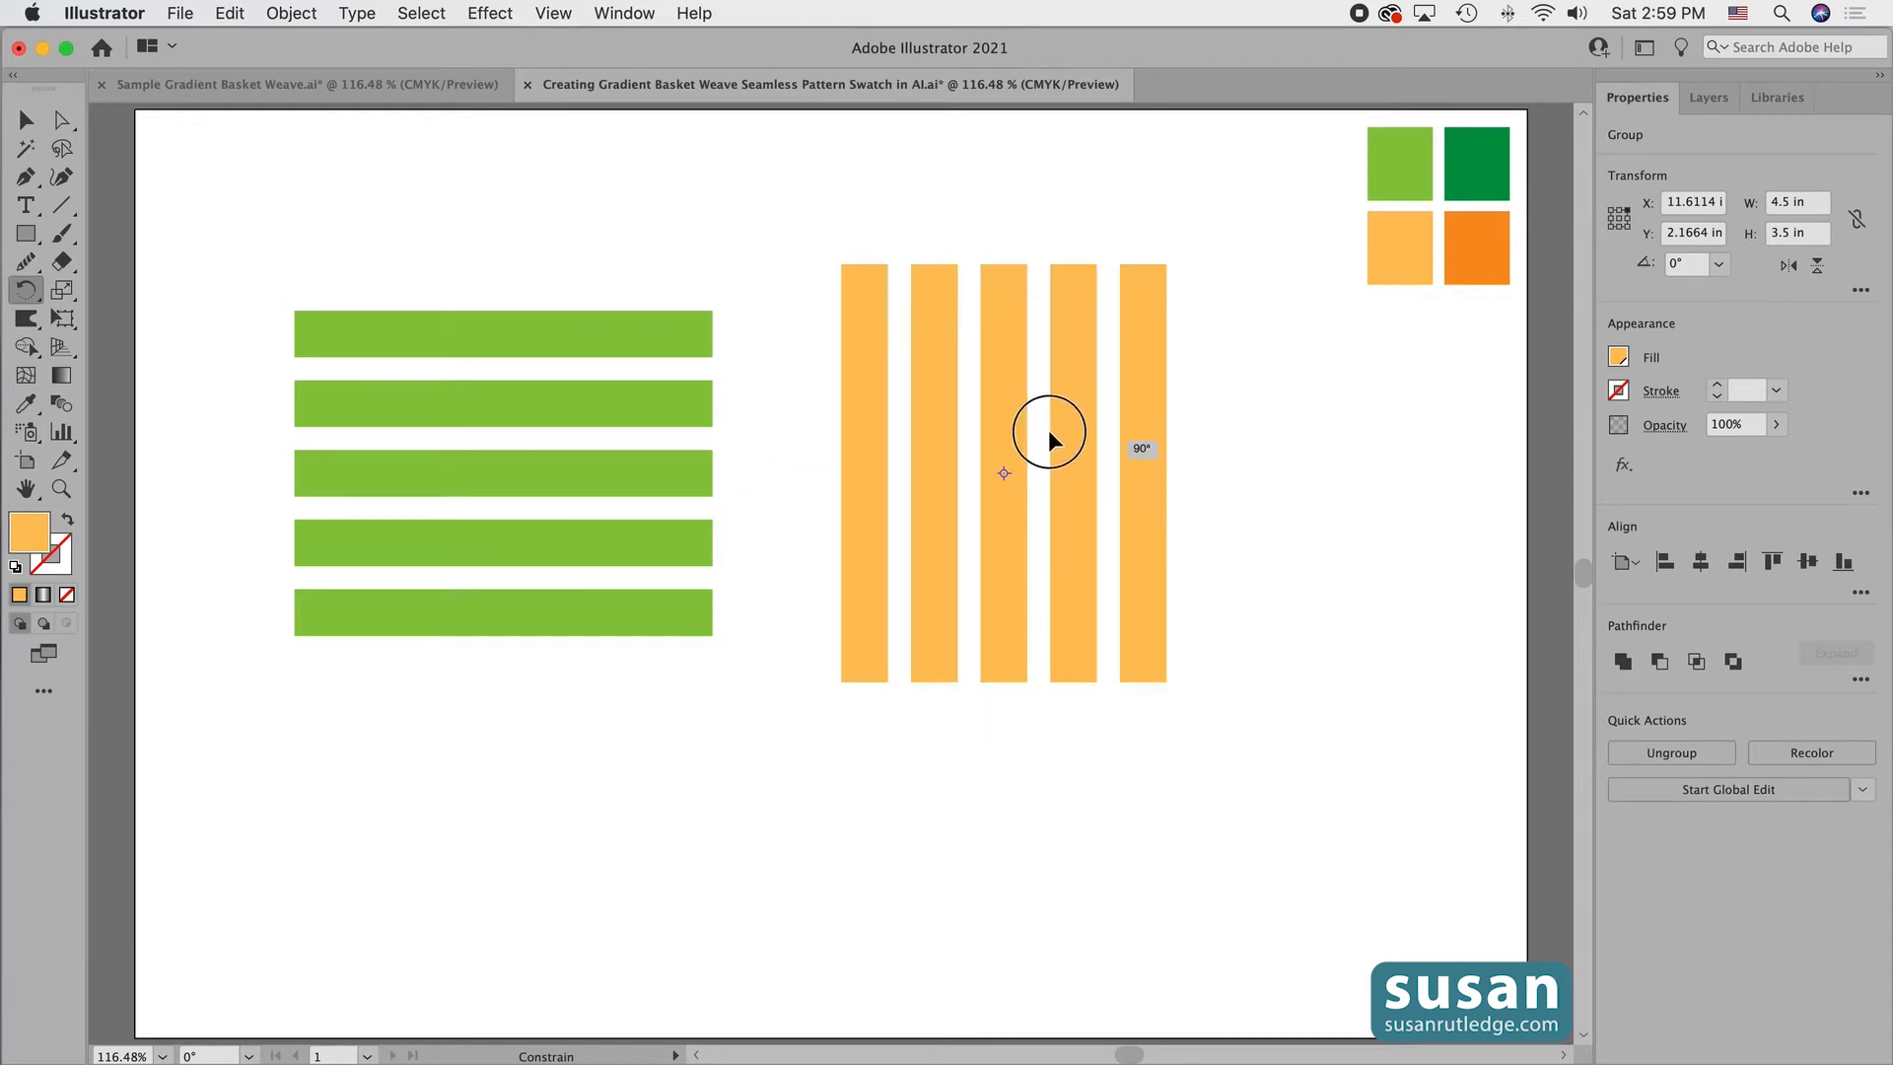
left_click_drag(1050, 434, 1049, 432)
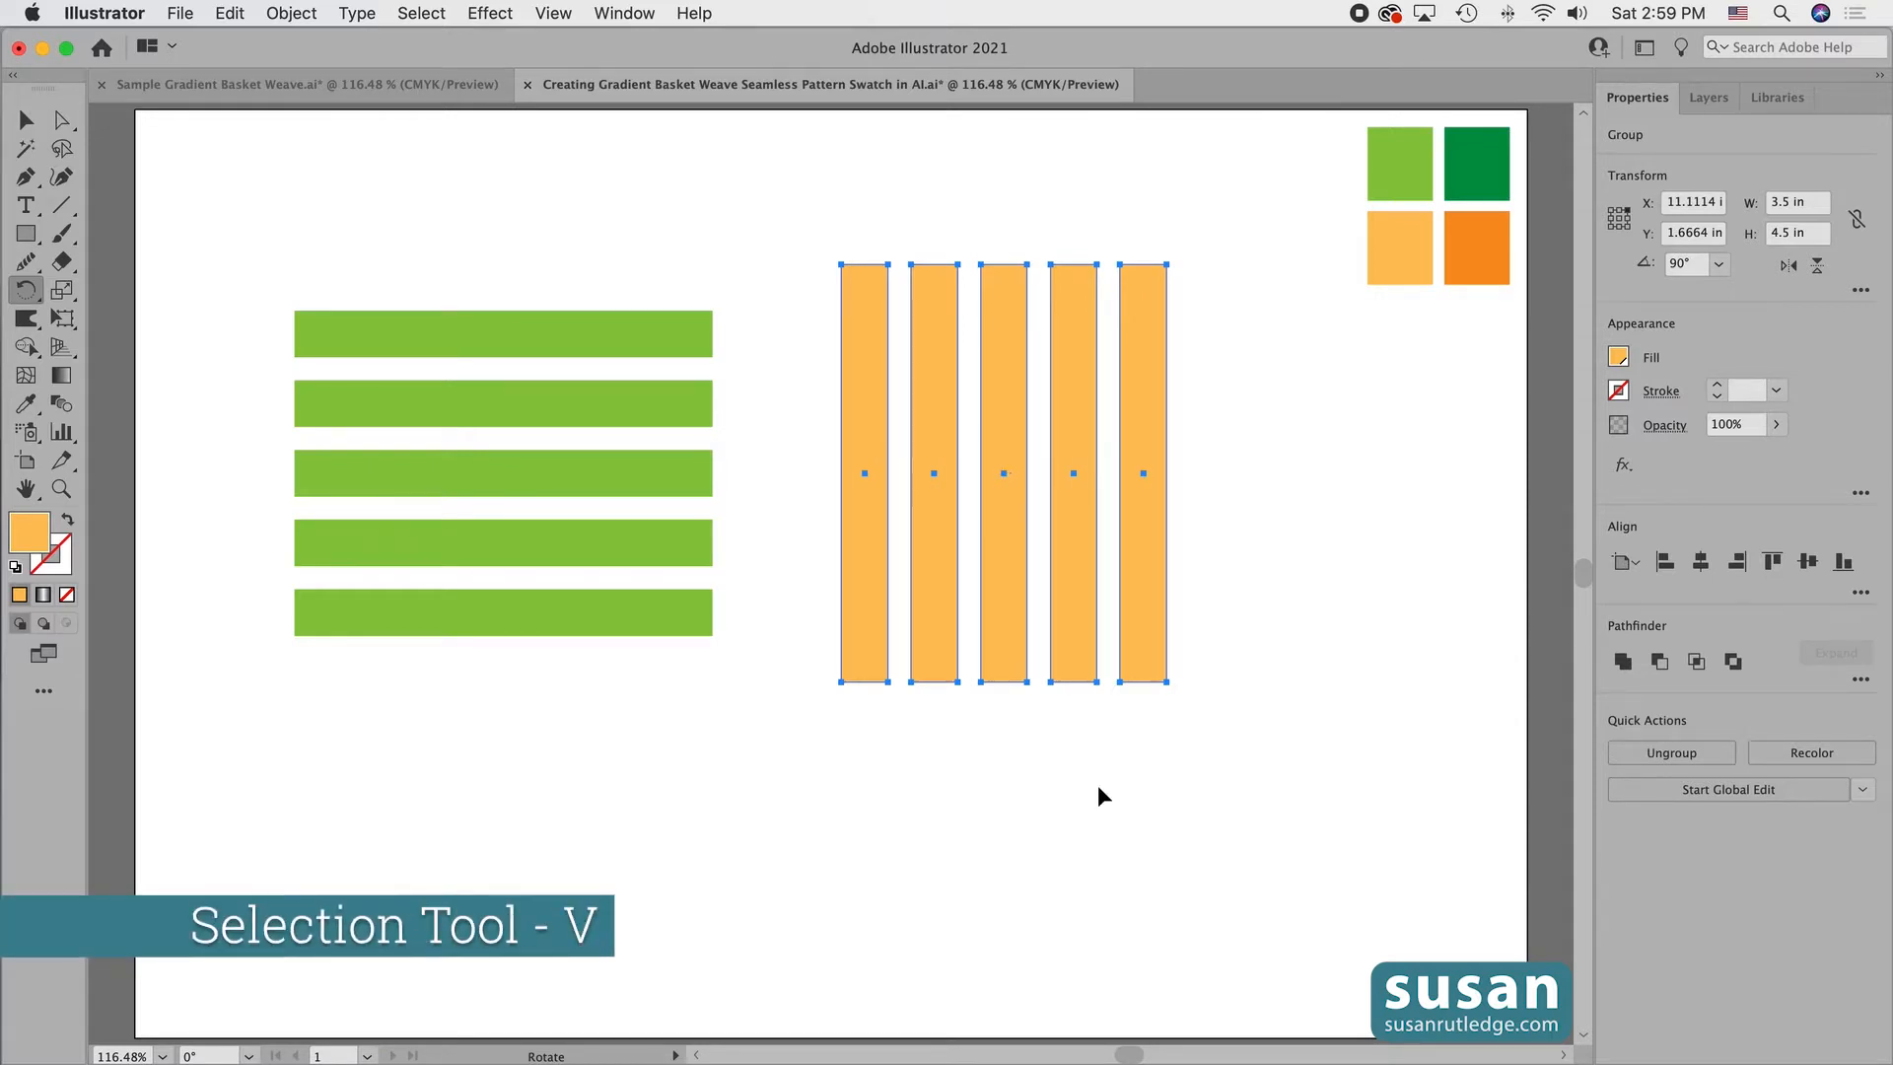
Align the green and orange bar groups to each other by their left and top edges so they overlap.
key("v")
left_click_drag(201, 188, 1236, 739)
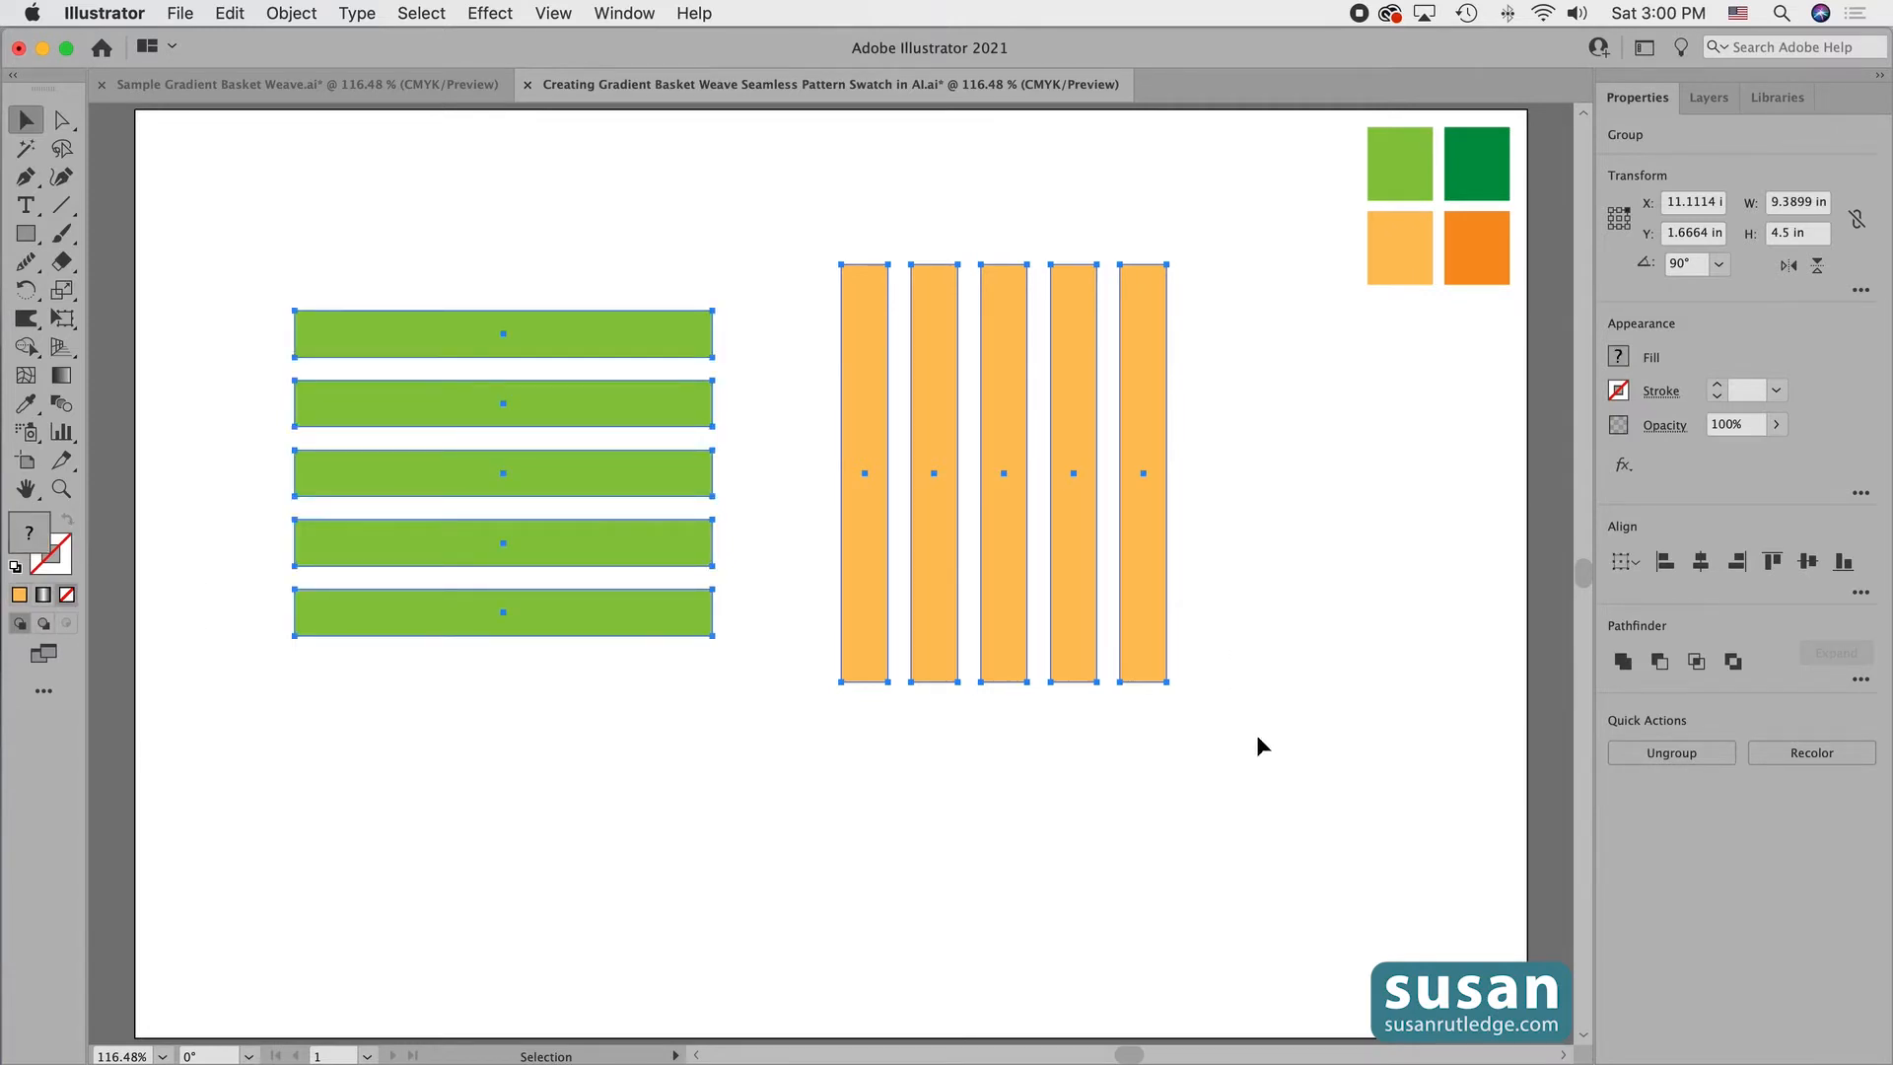
left_click(1664, 569)
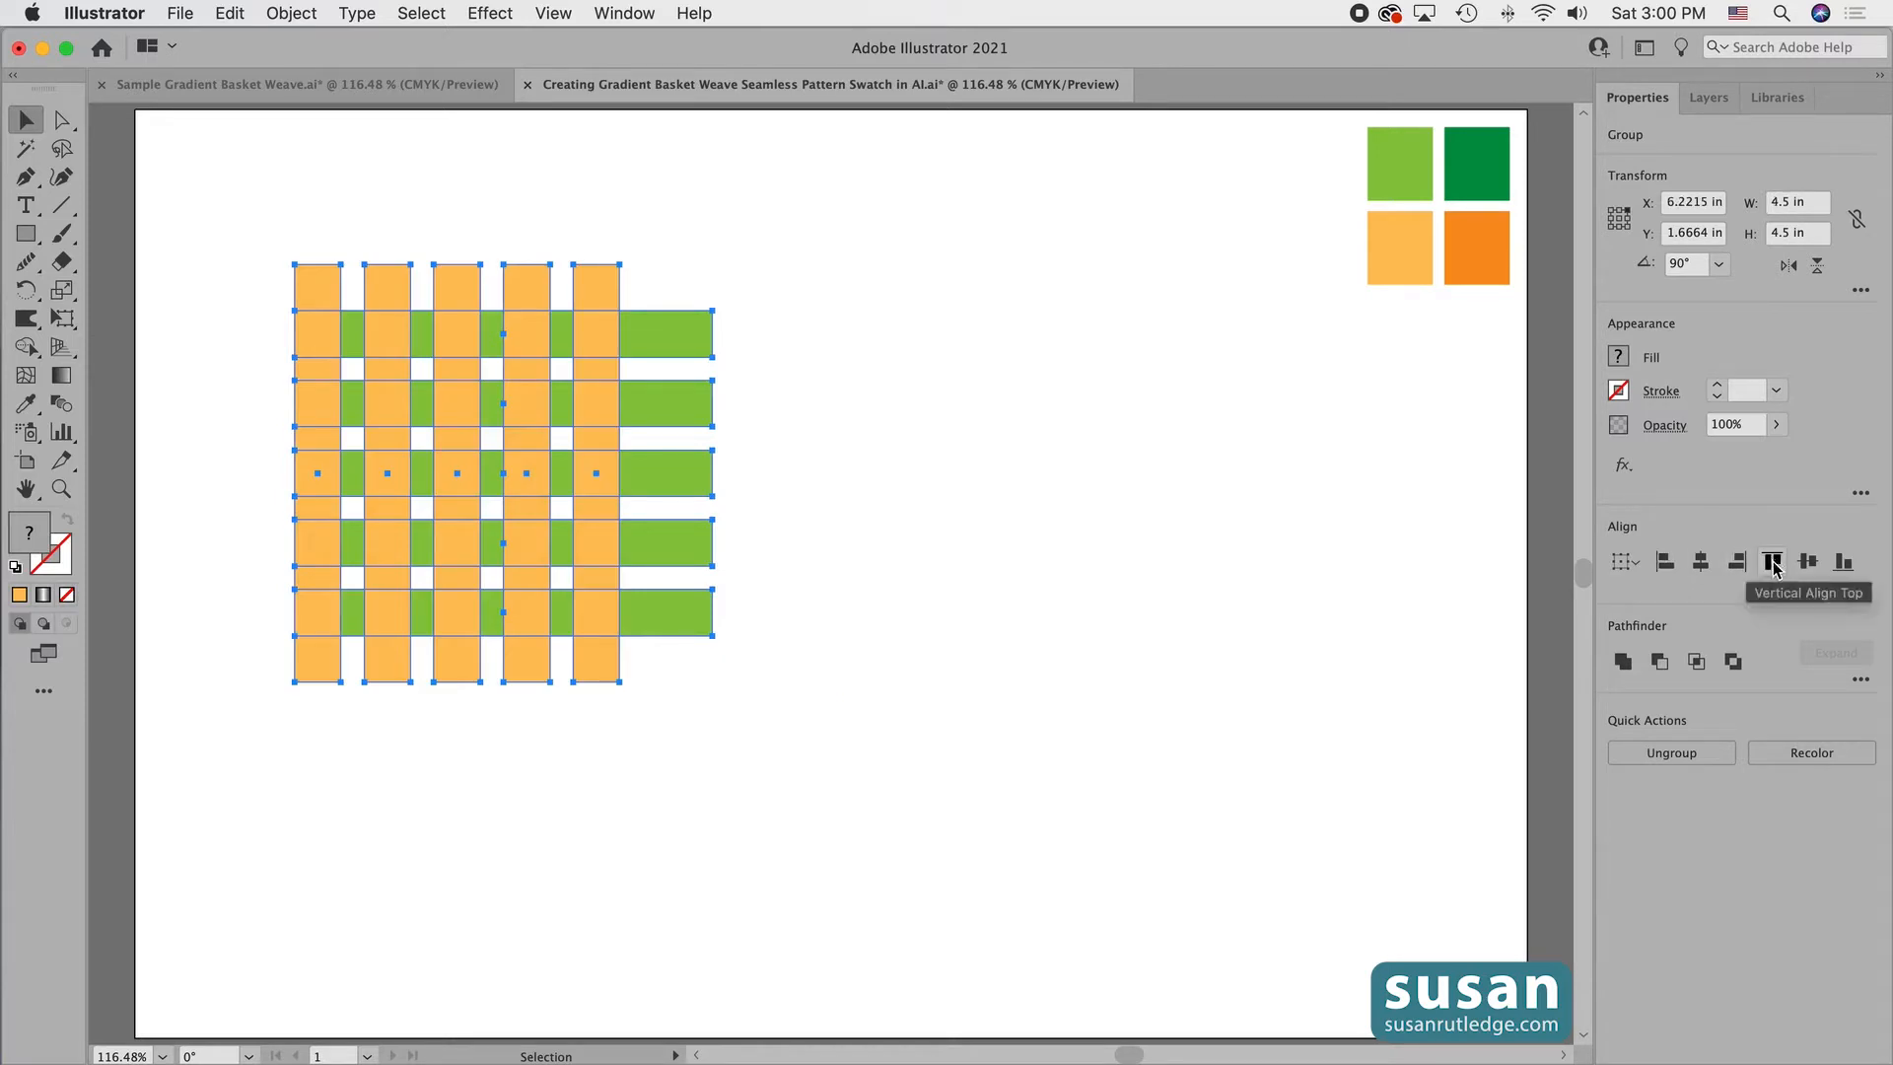
left_click(1773, 564)
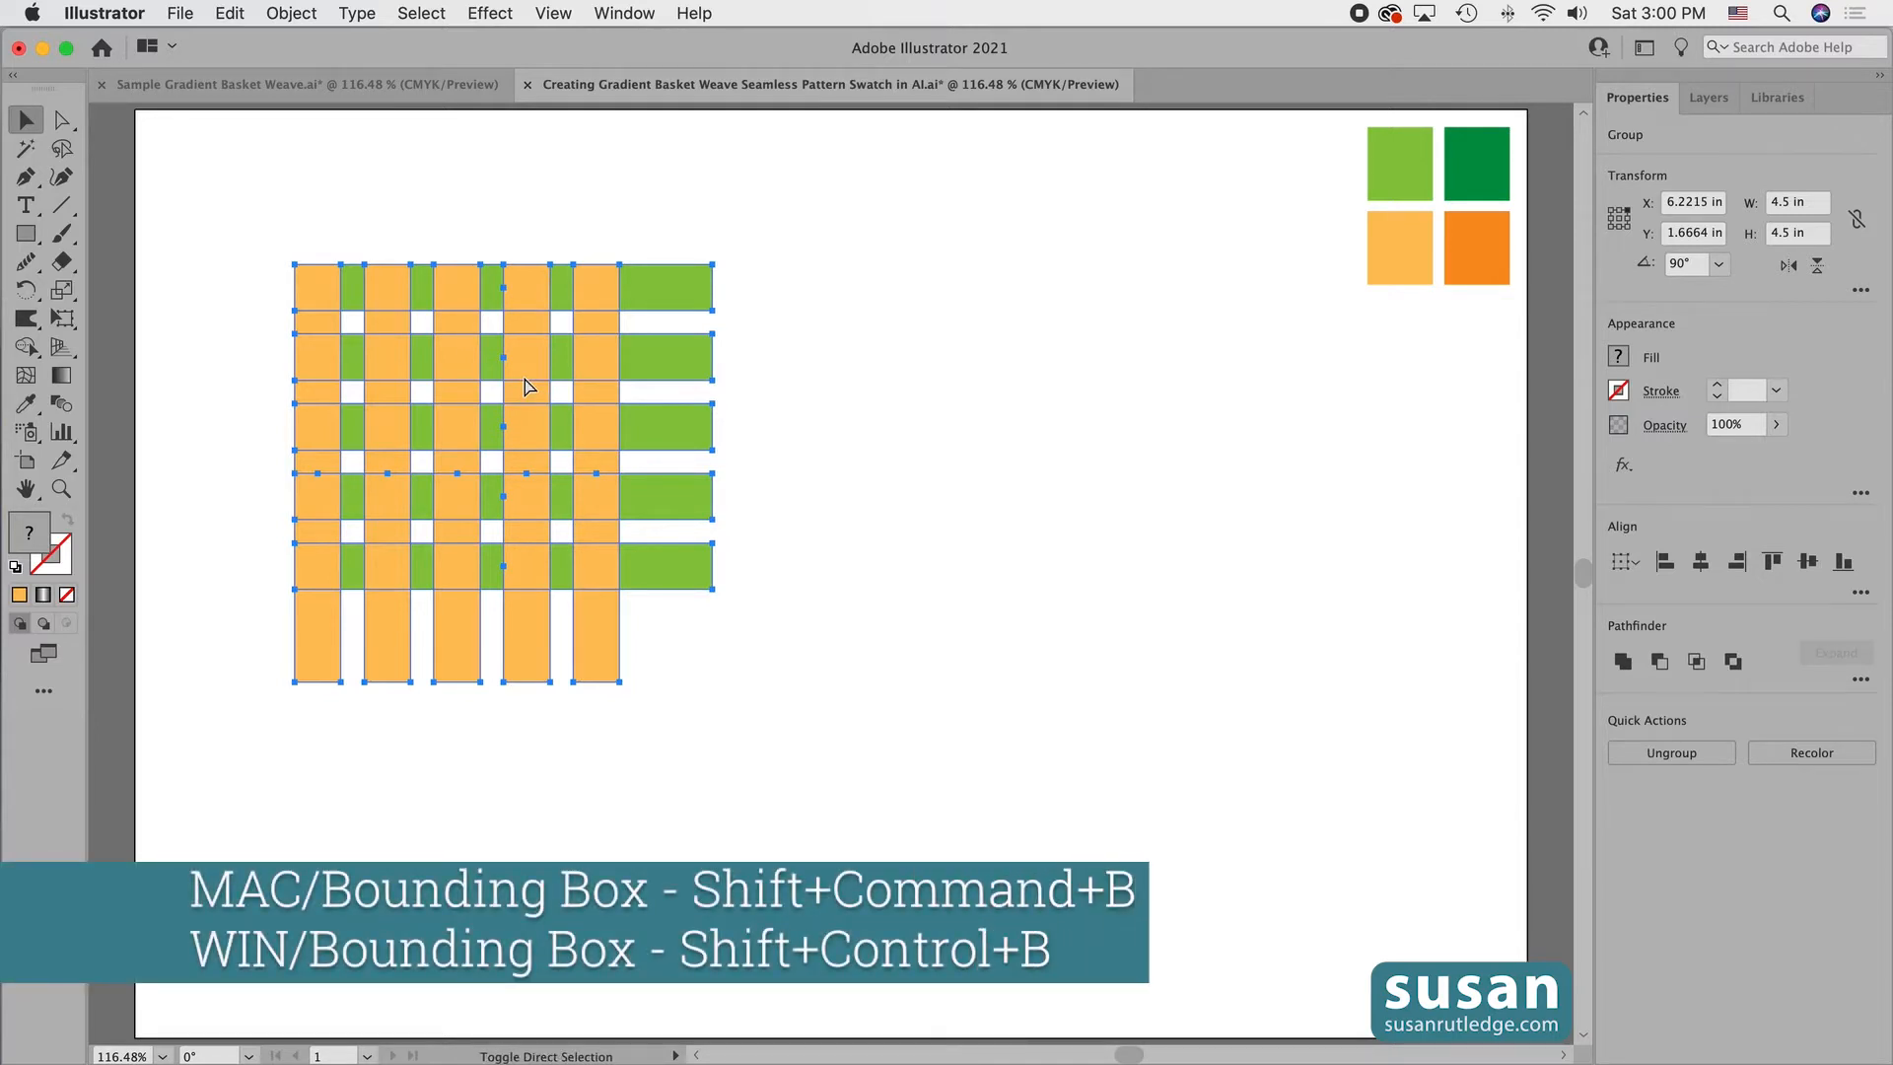
Show the bounding box, scale both bar groups up proportionally to about 7.41 in square, and move them toward the artboard's centre.
key("shift+super+b")
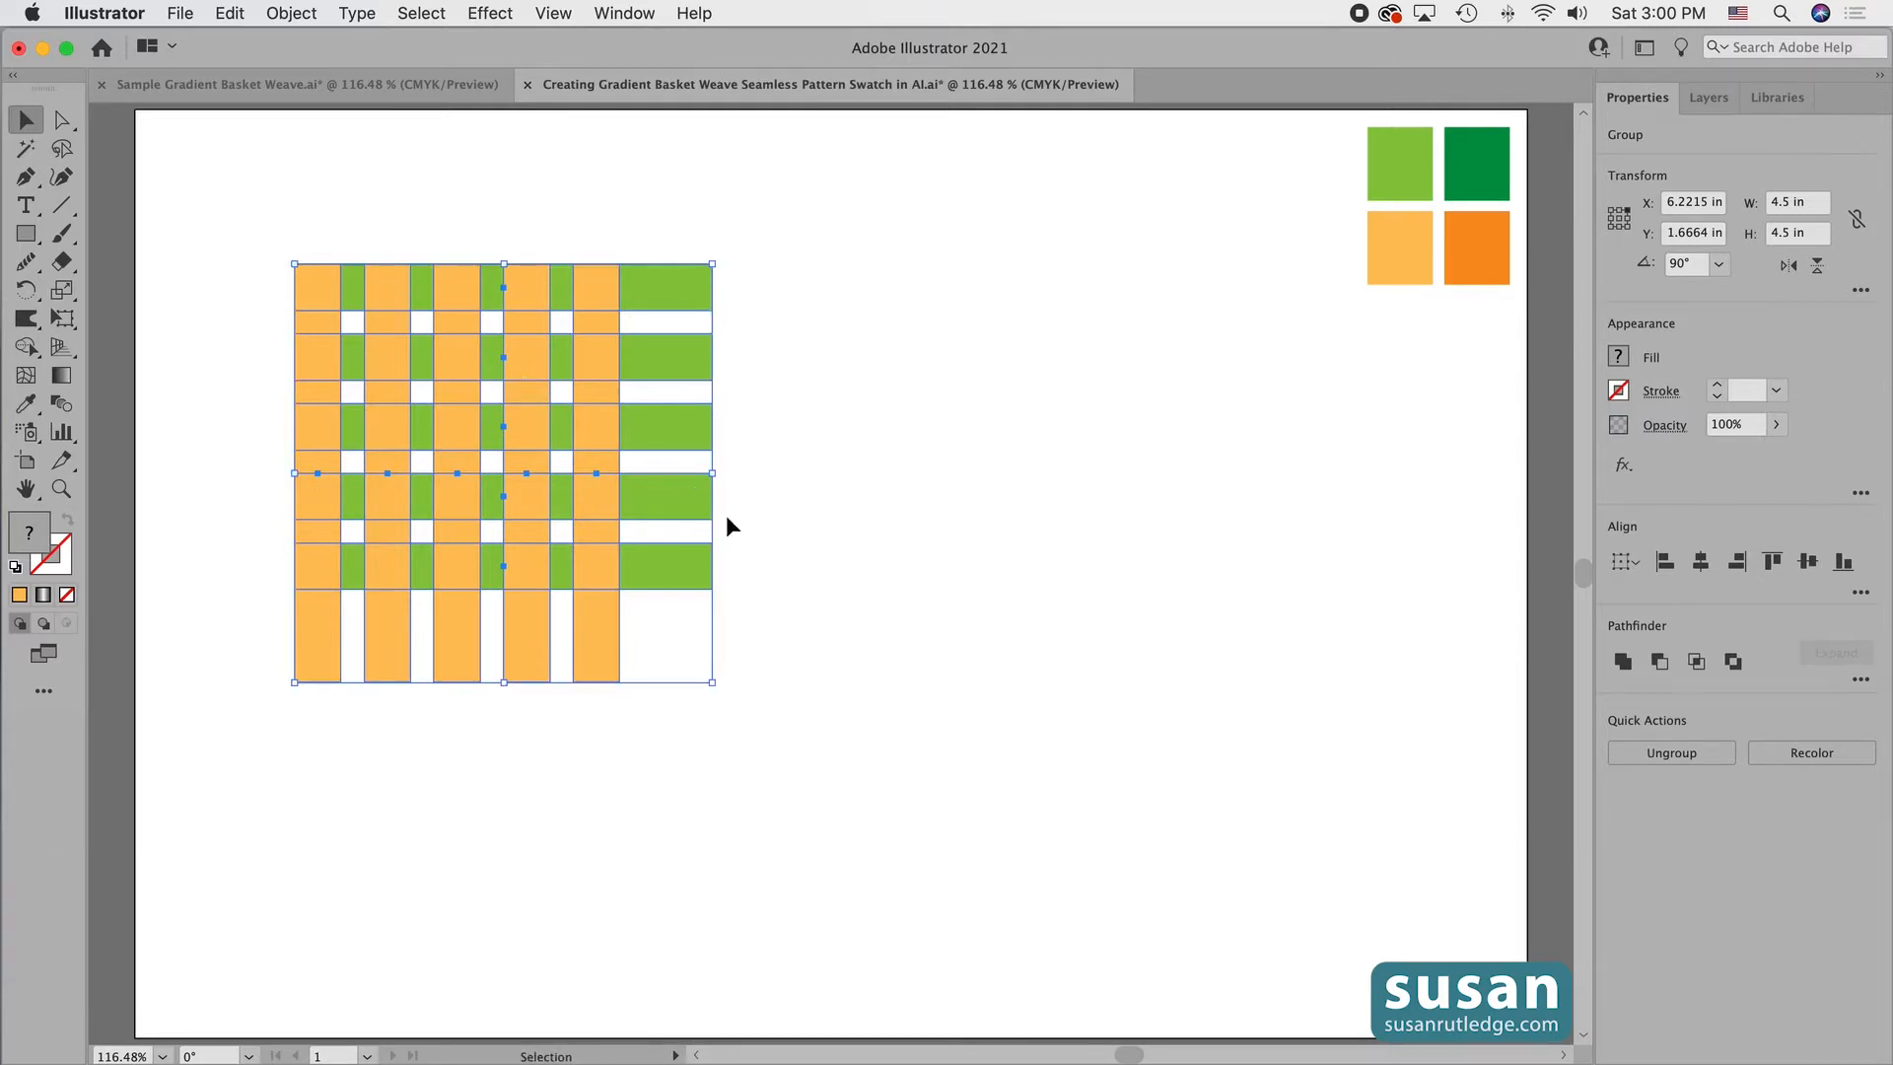
left_click_drag(711, 681, 992, 967)
left_click_drag(674, 417, 859, 344)
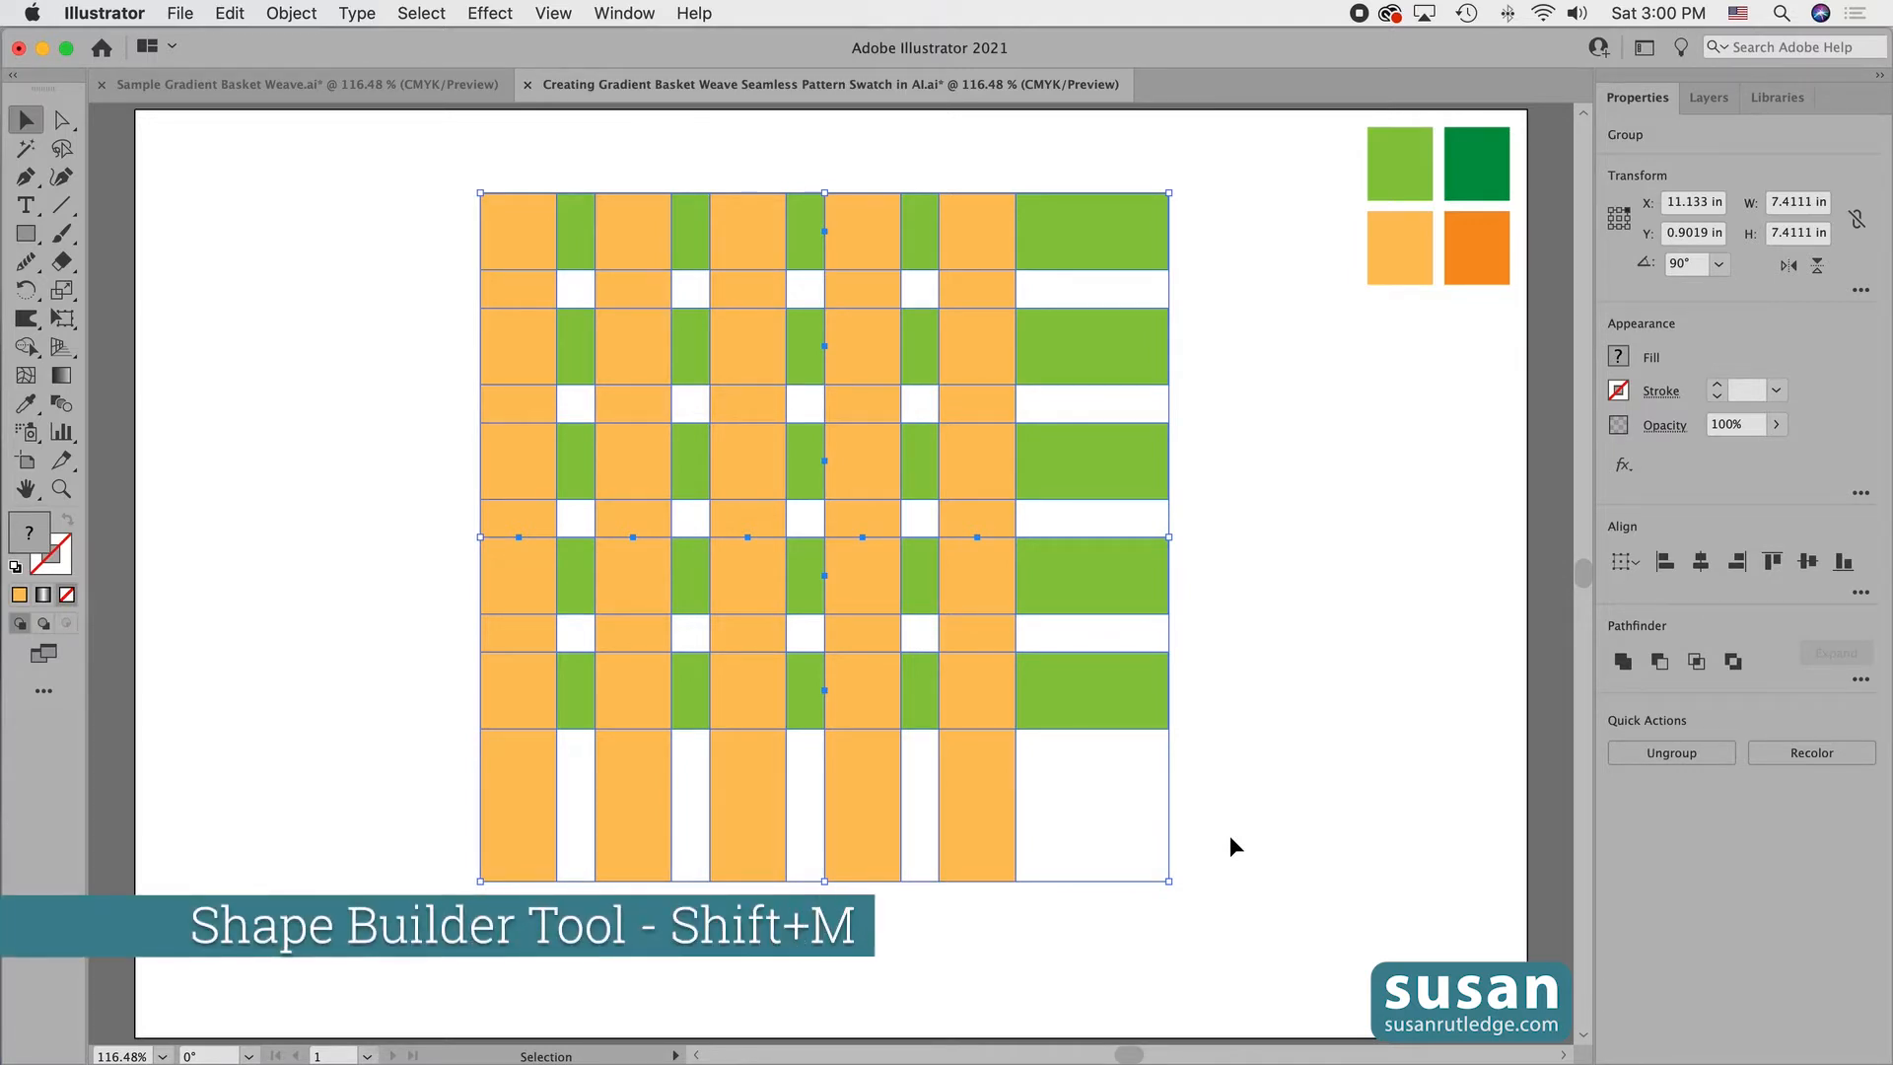
Remove the fifth orange bar, the fifth green bar and the leftover end pieces with the Shape Builder, leaving a four-by-four grid.
key("shift+m")
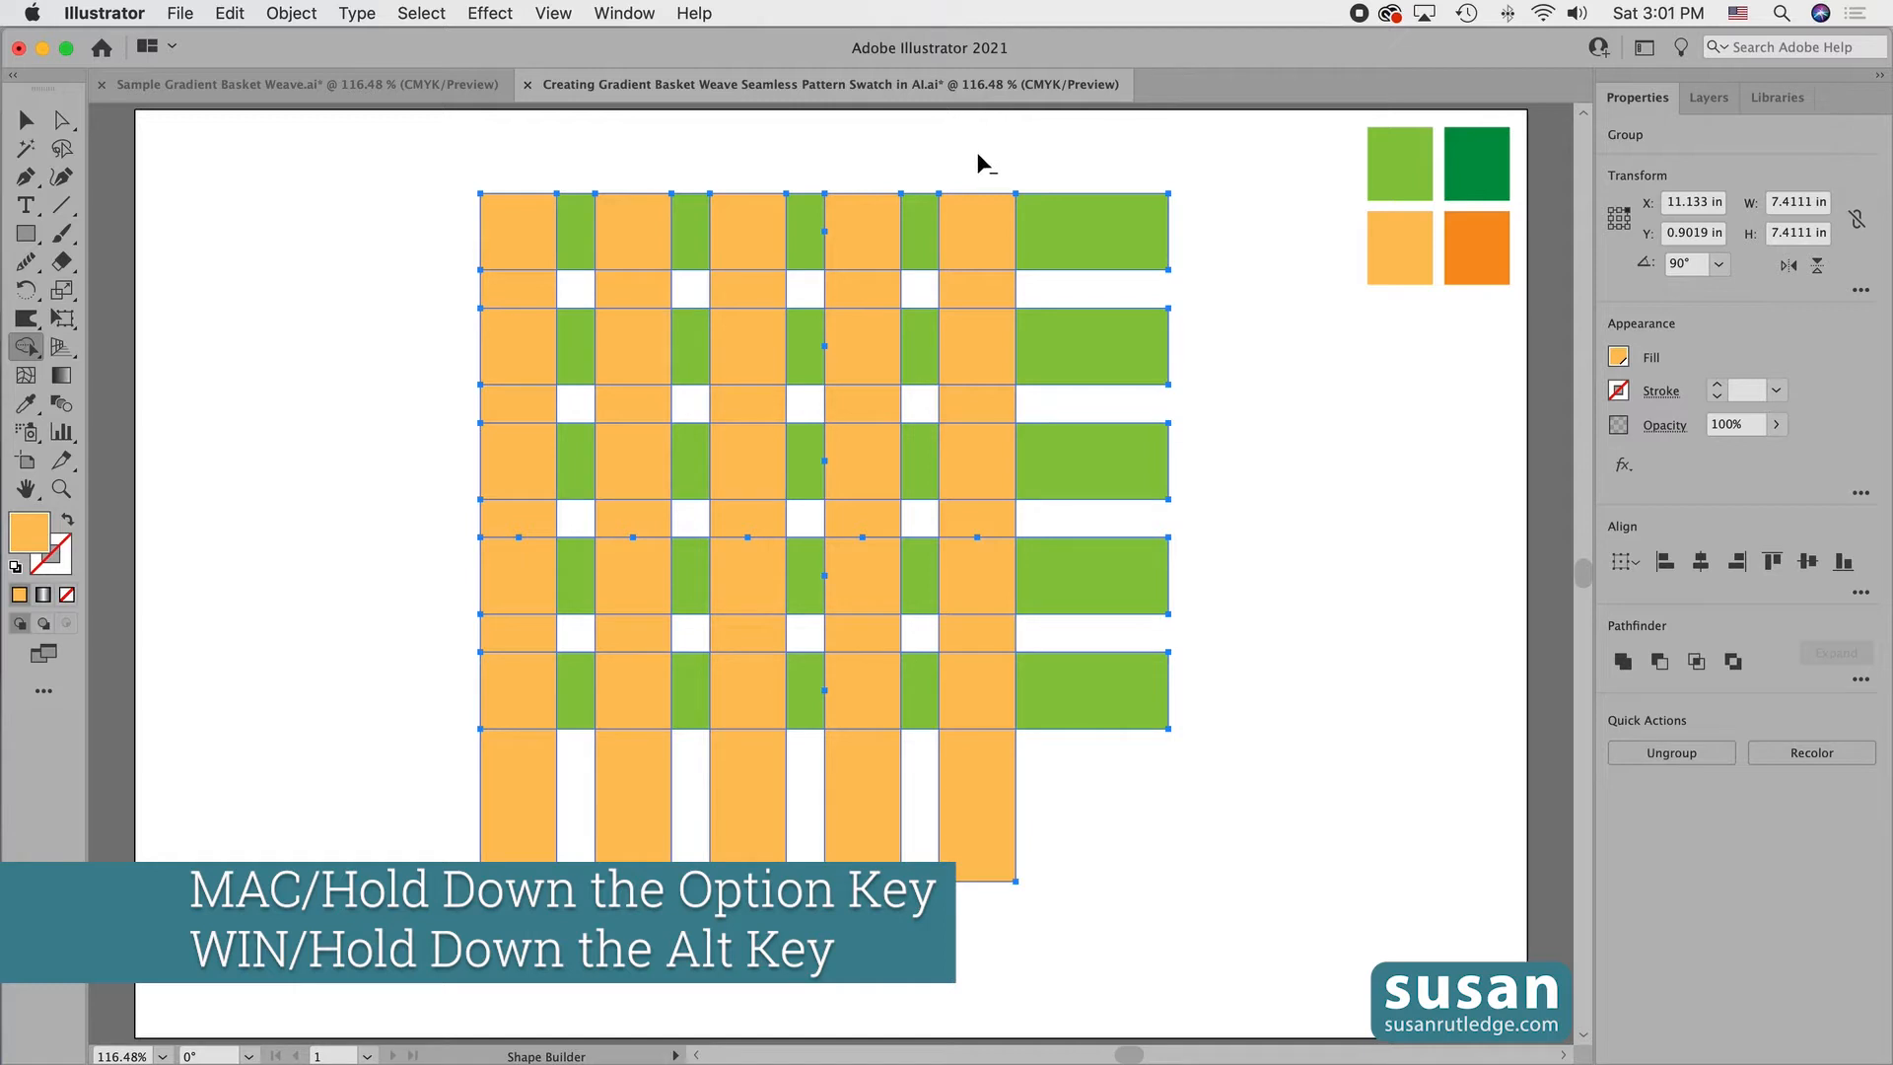
left_click_drag(972, 212, 981, 936)
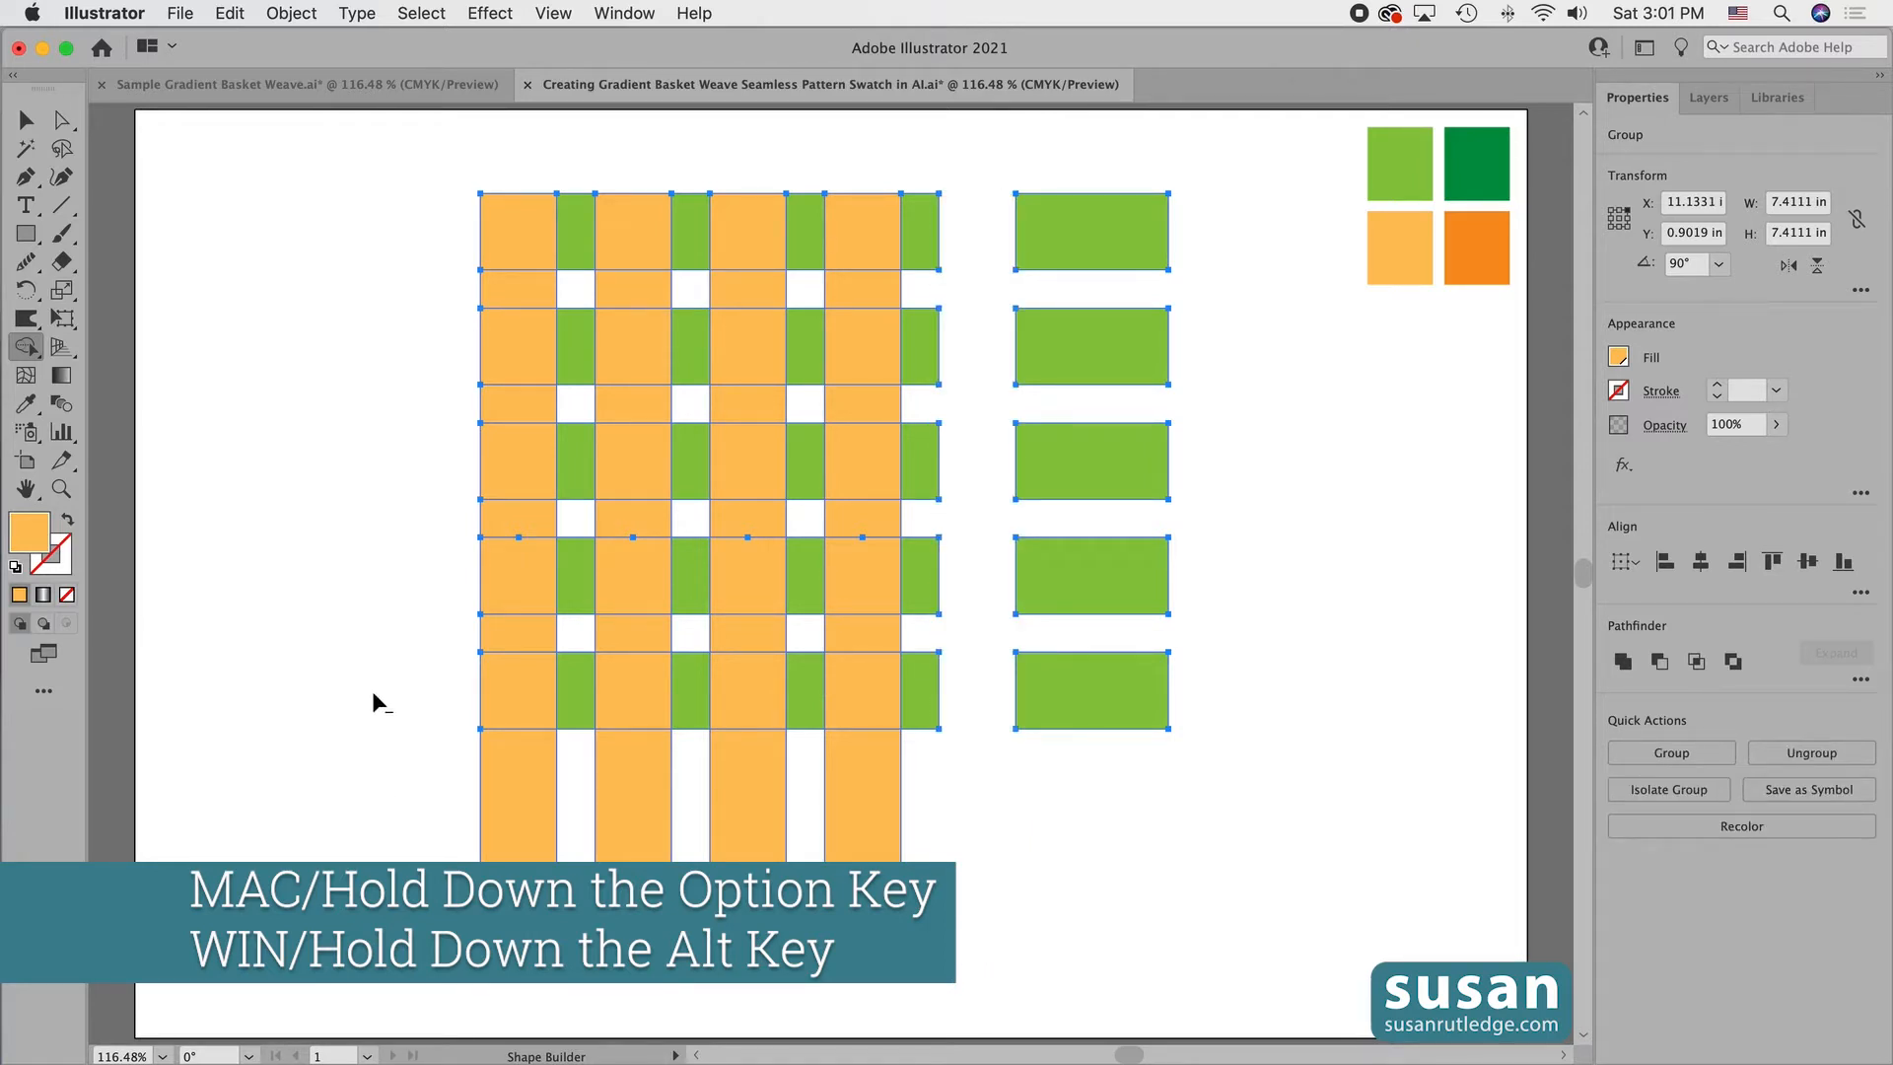
mouse_move(373, 691)
left_mouse_down()
mouse_move(960, 702)
mouse_move(990, 782)
left_mouse_up()
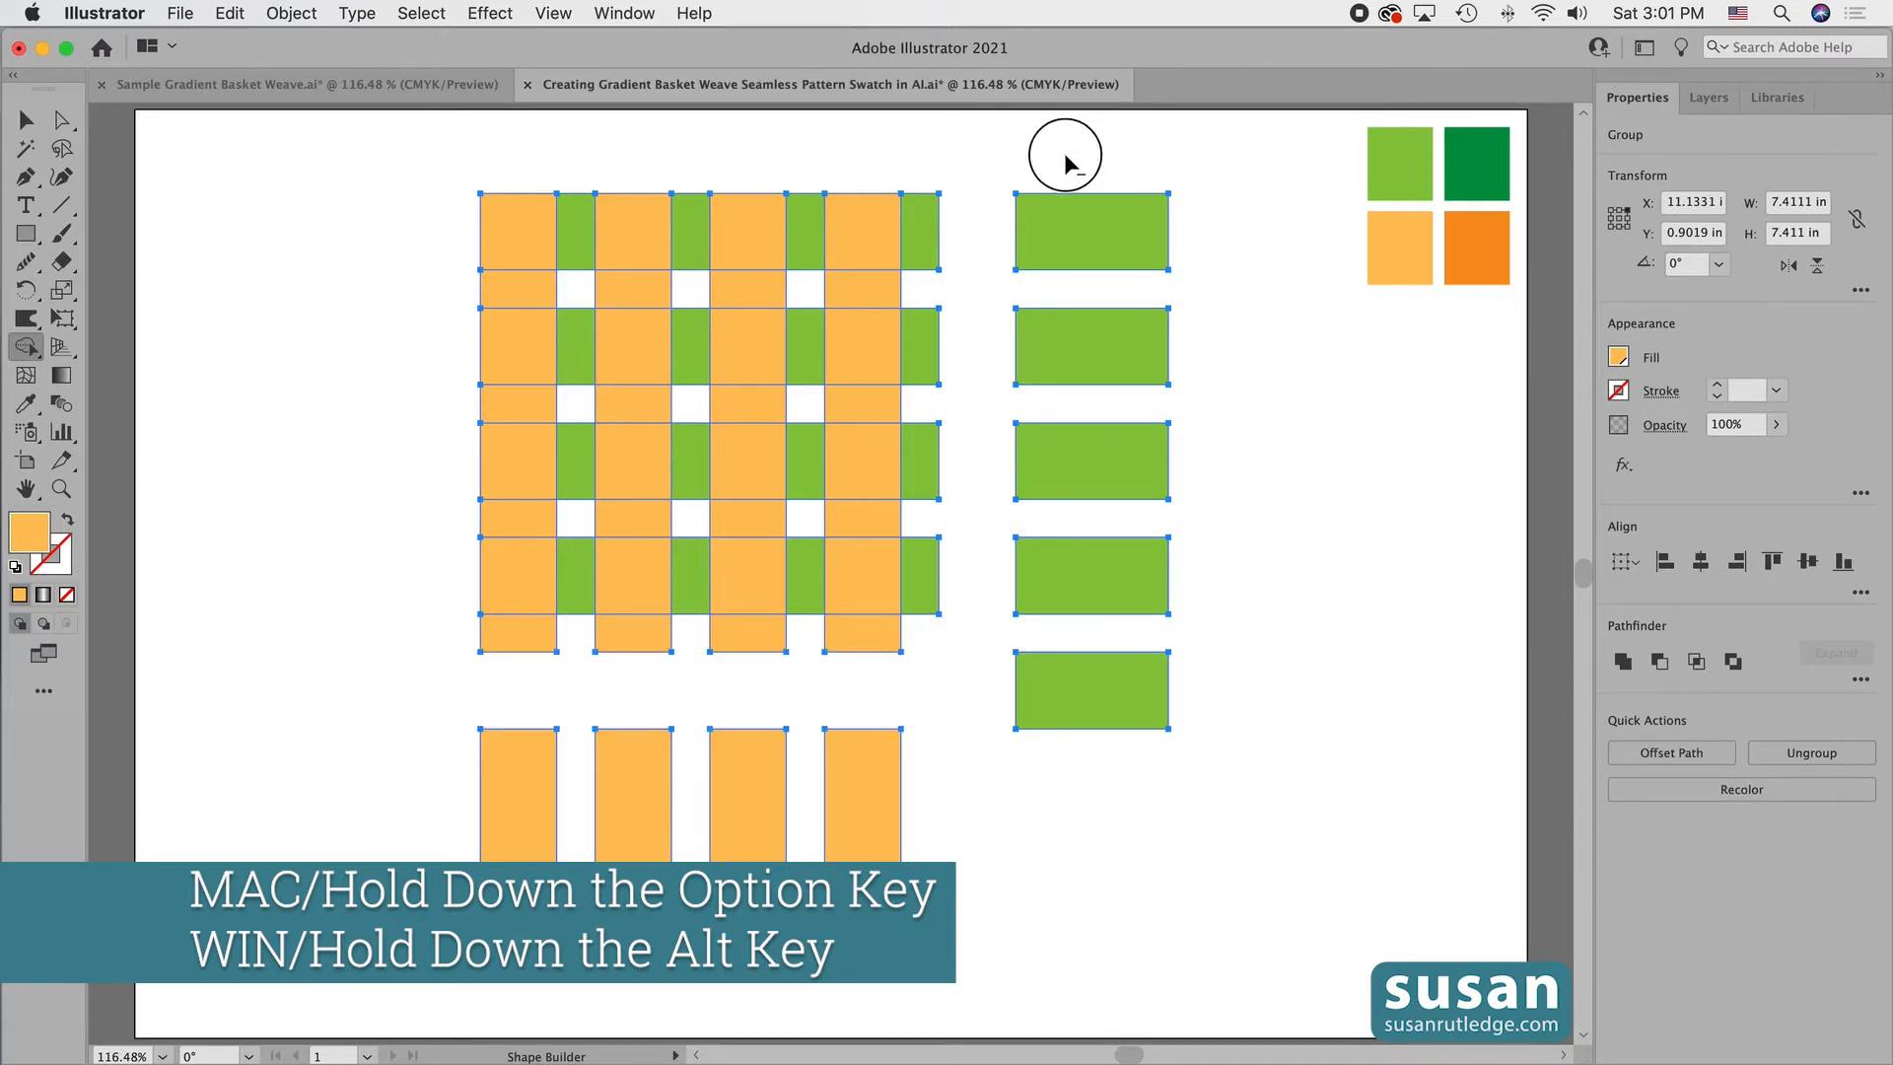
left_click_drag(1065, 161, 1090, 743)
mouse_move(1047, 803)
left_mouse_down()
mouse_move(727, 818)
mouse_move(400, 790)
left_mouse_up()
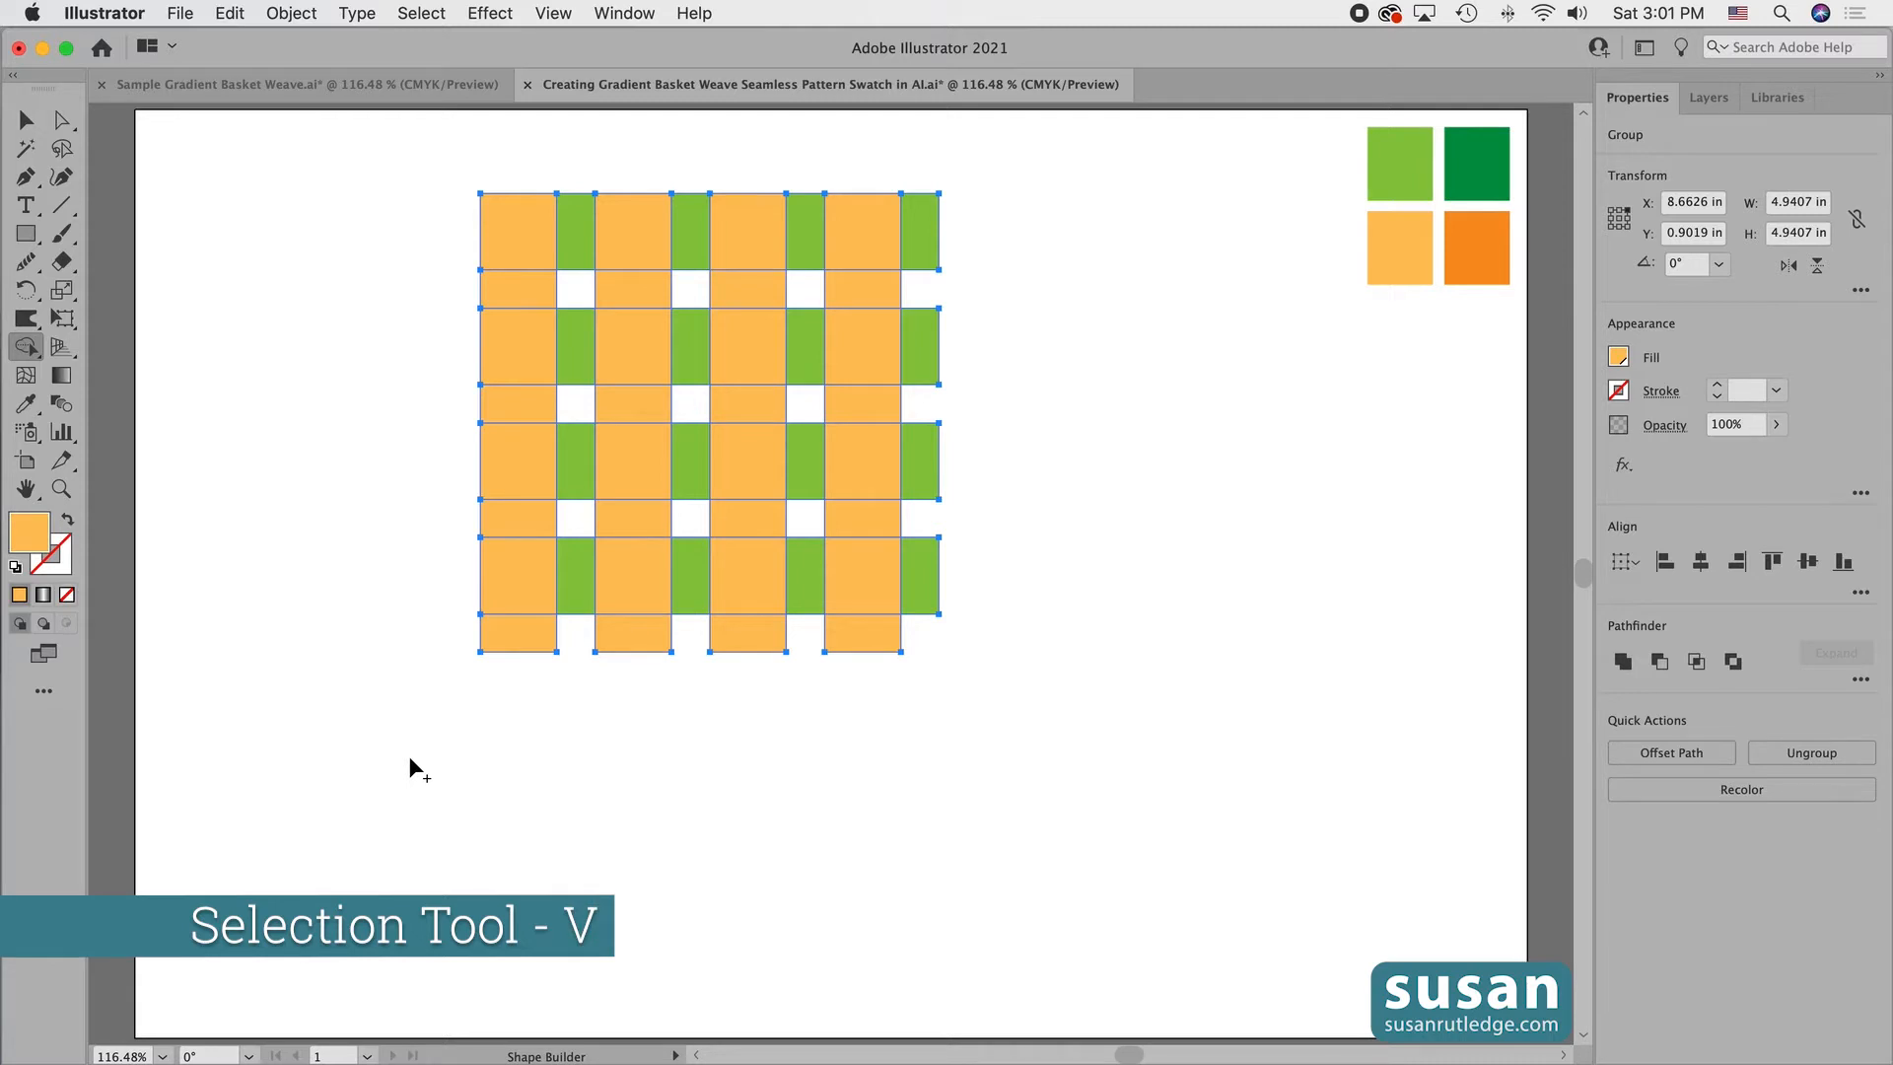
Ungroup the orange bars and the green bars, and move the whole grid to the middle of the artboard.
key("v")
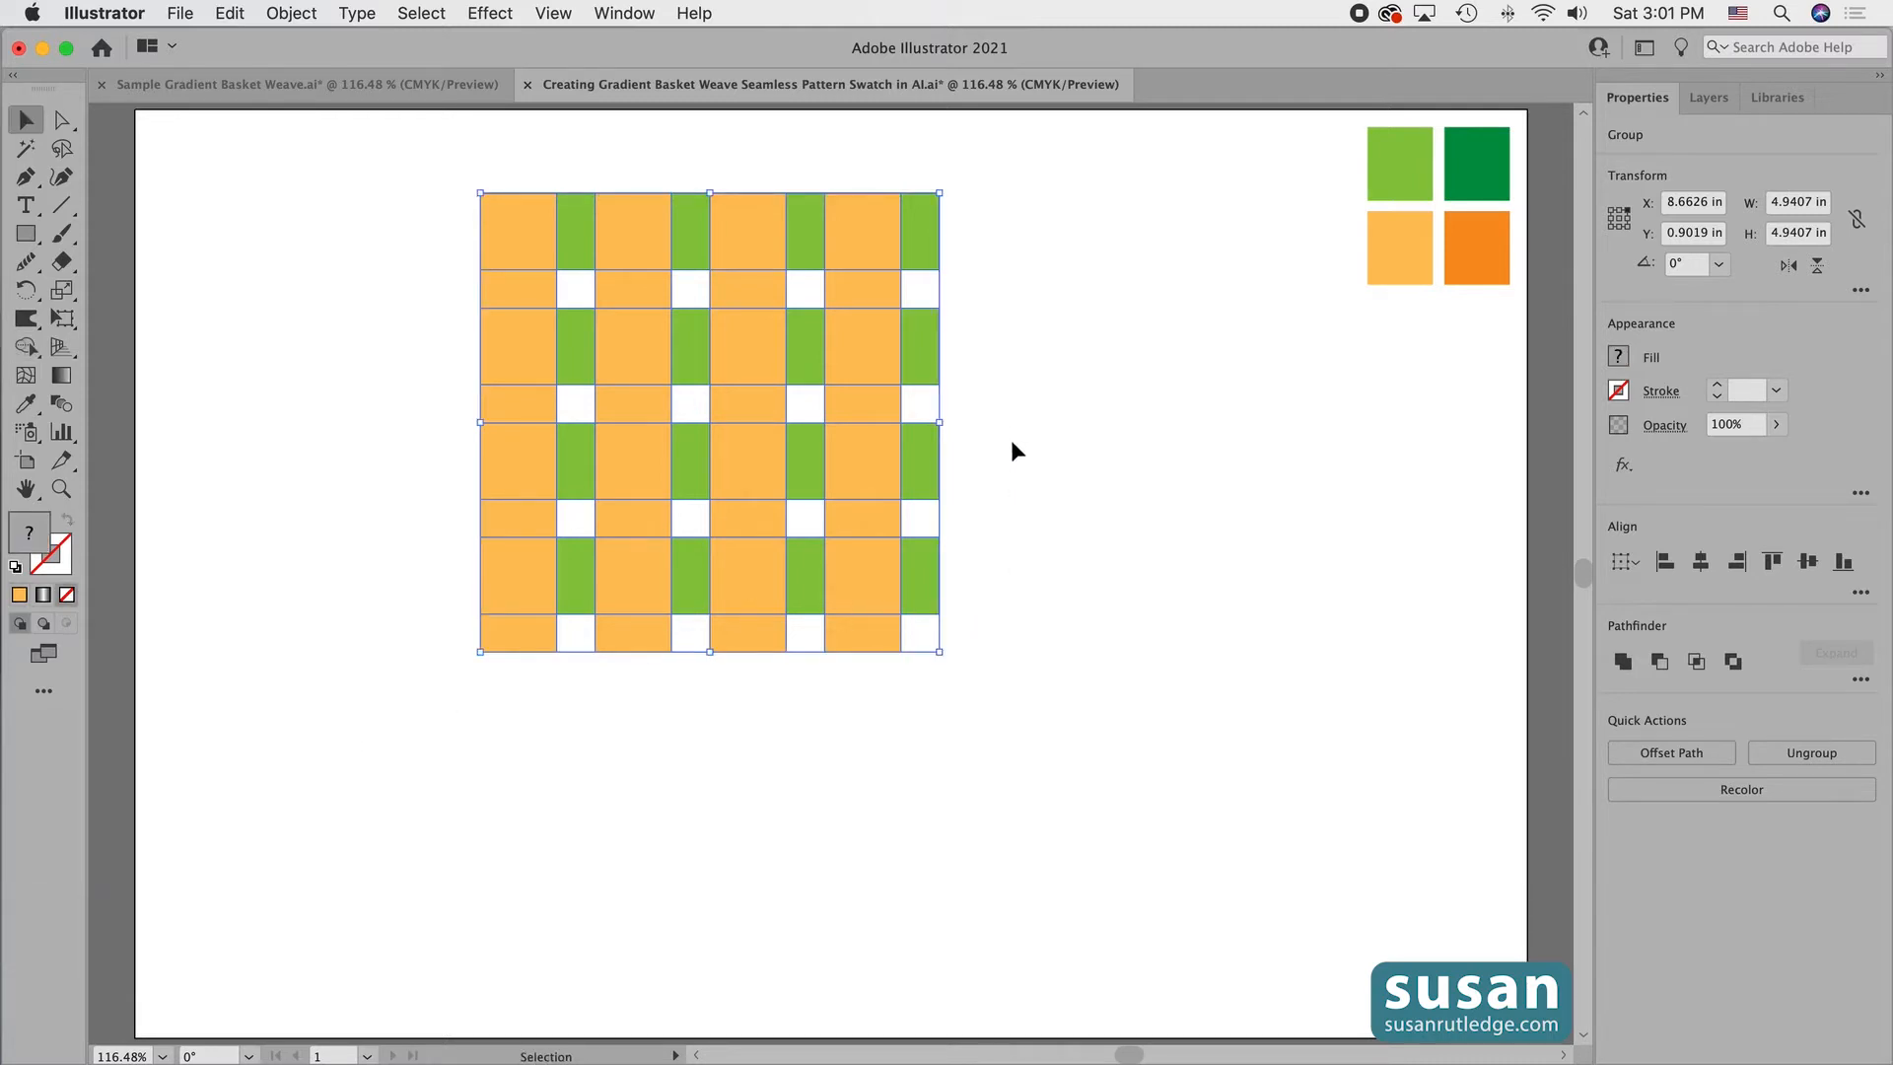
left_click(1008, 401)
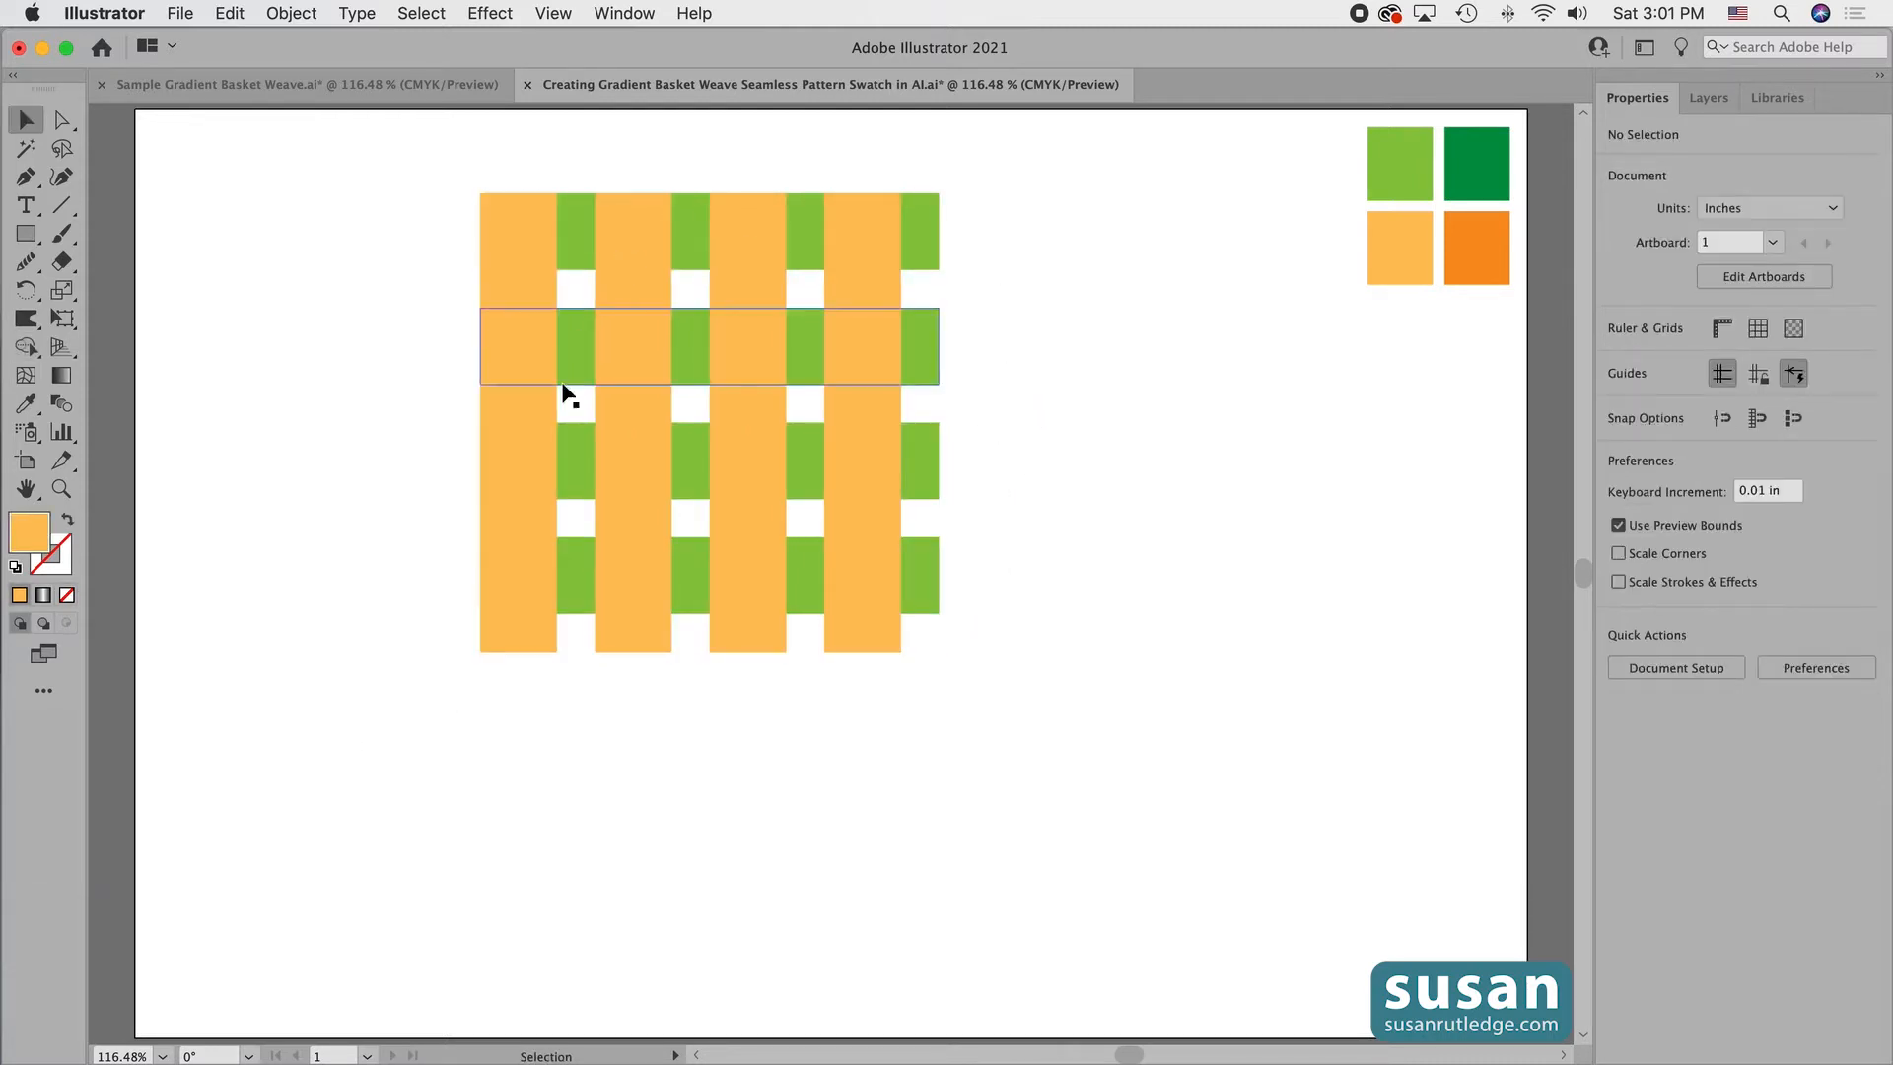
left_click(862, 634)
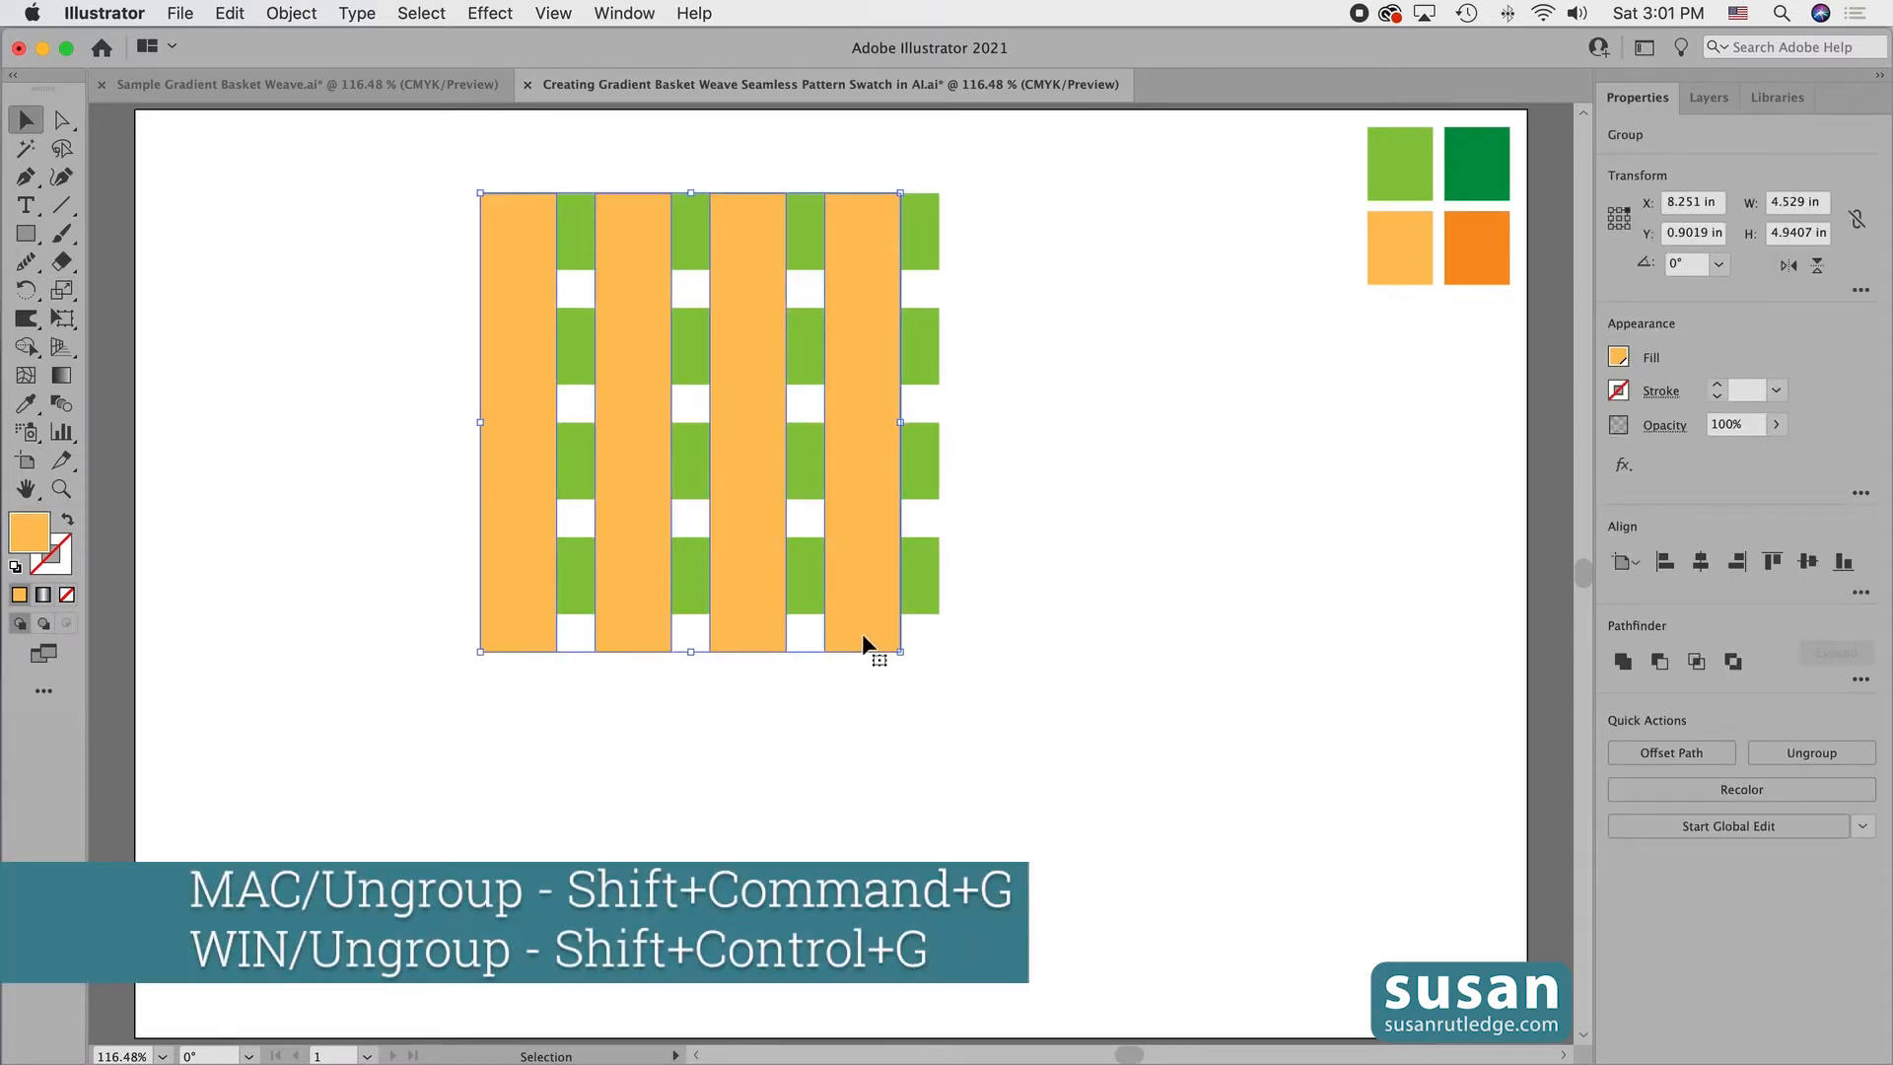
key("super+shift+g")
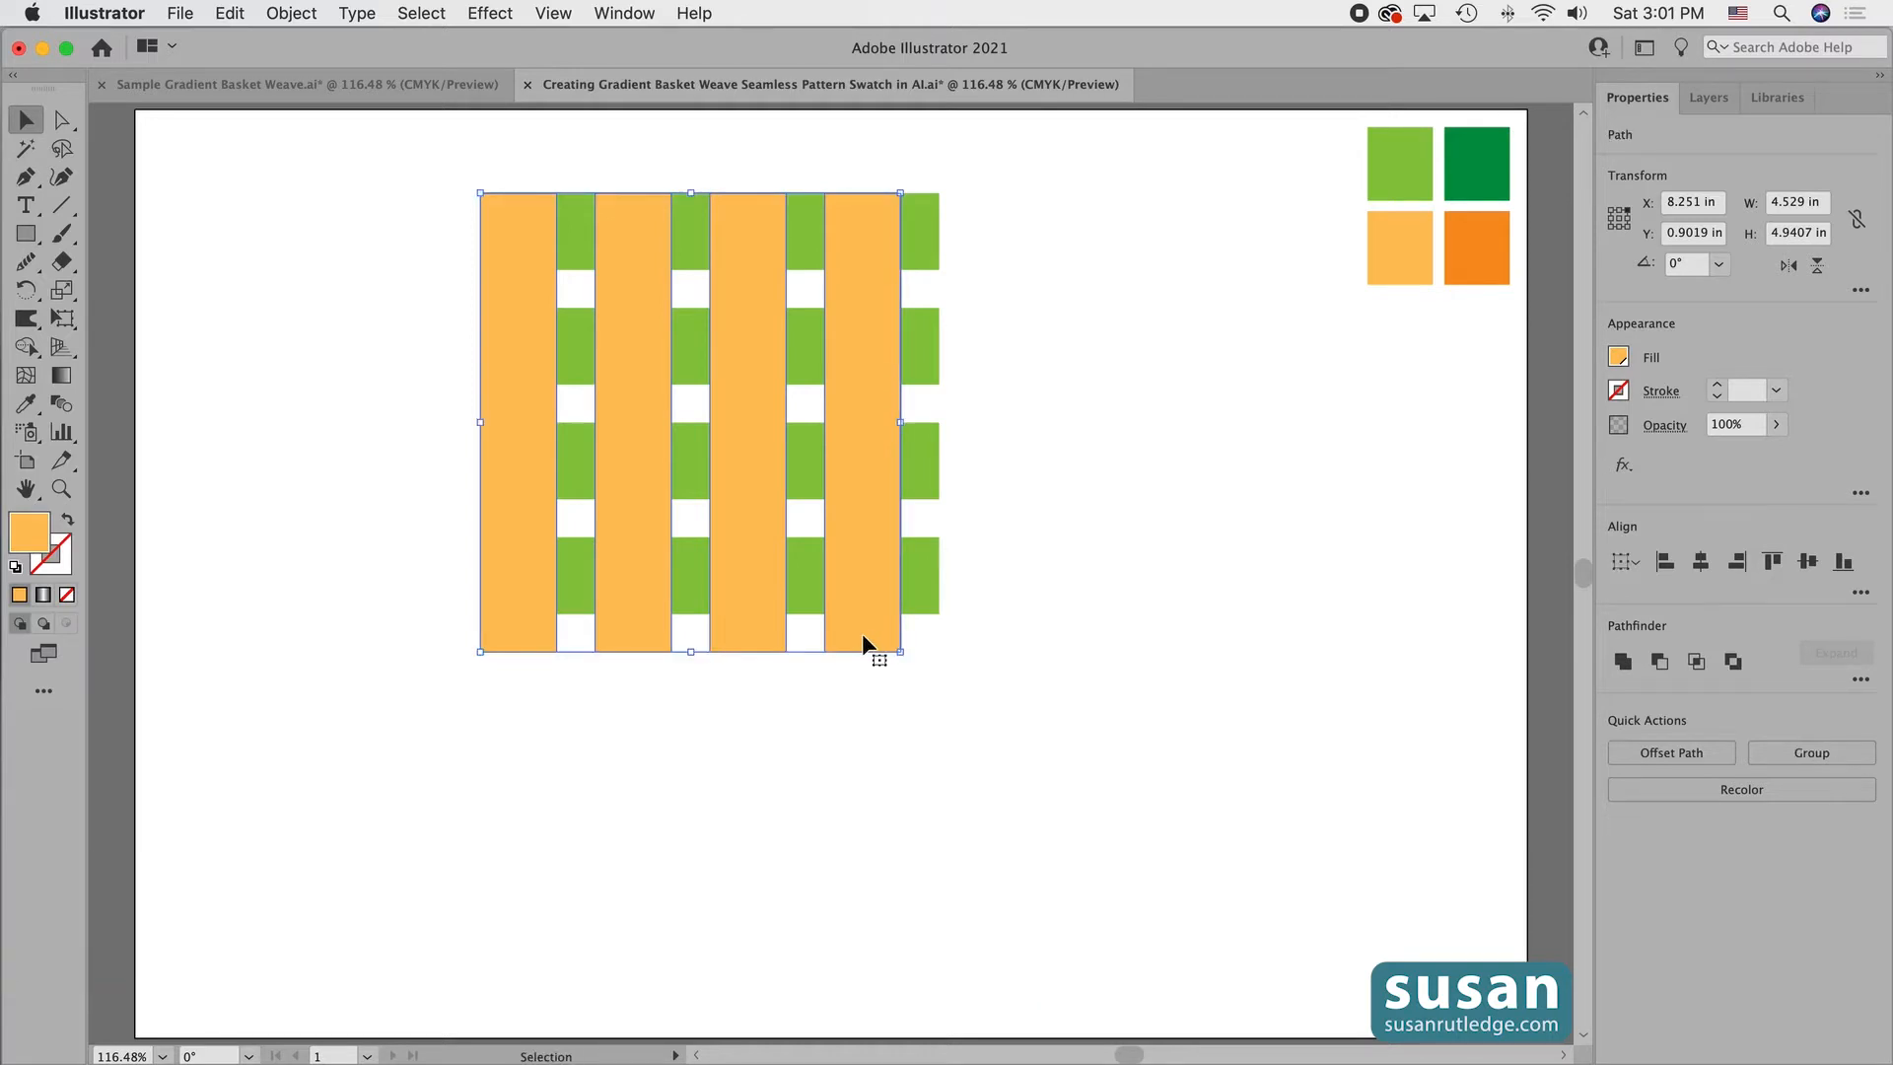
left_click(921, 584)
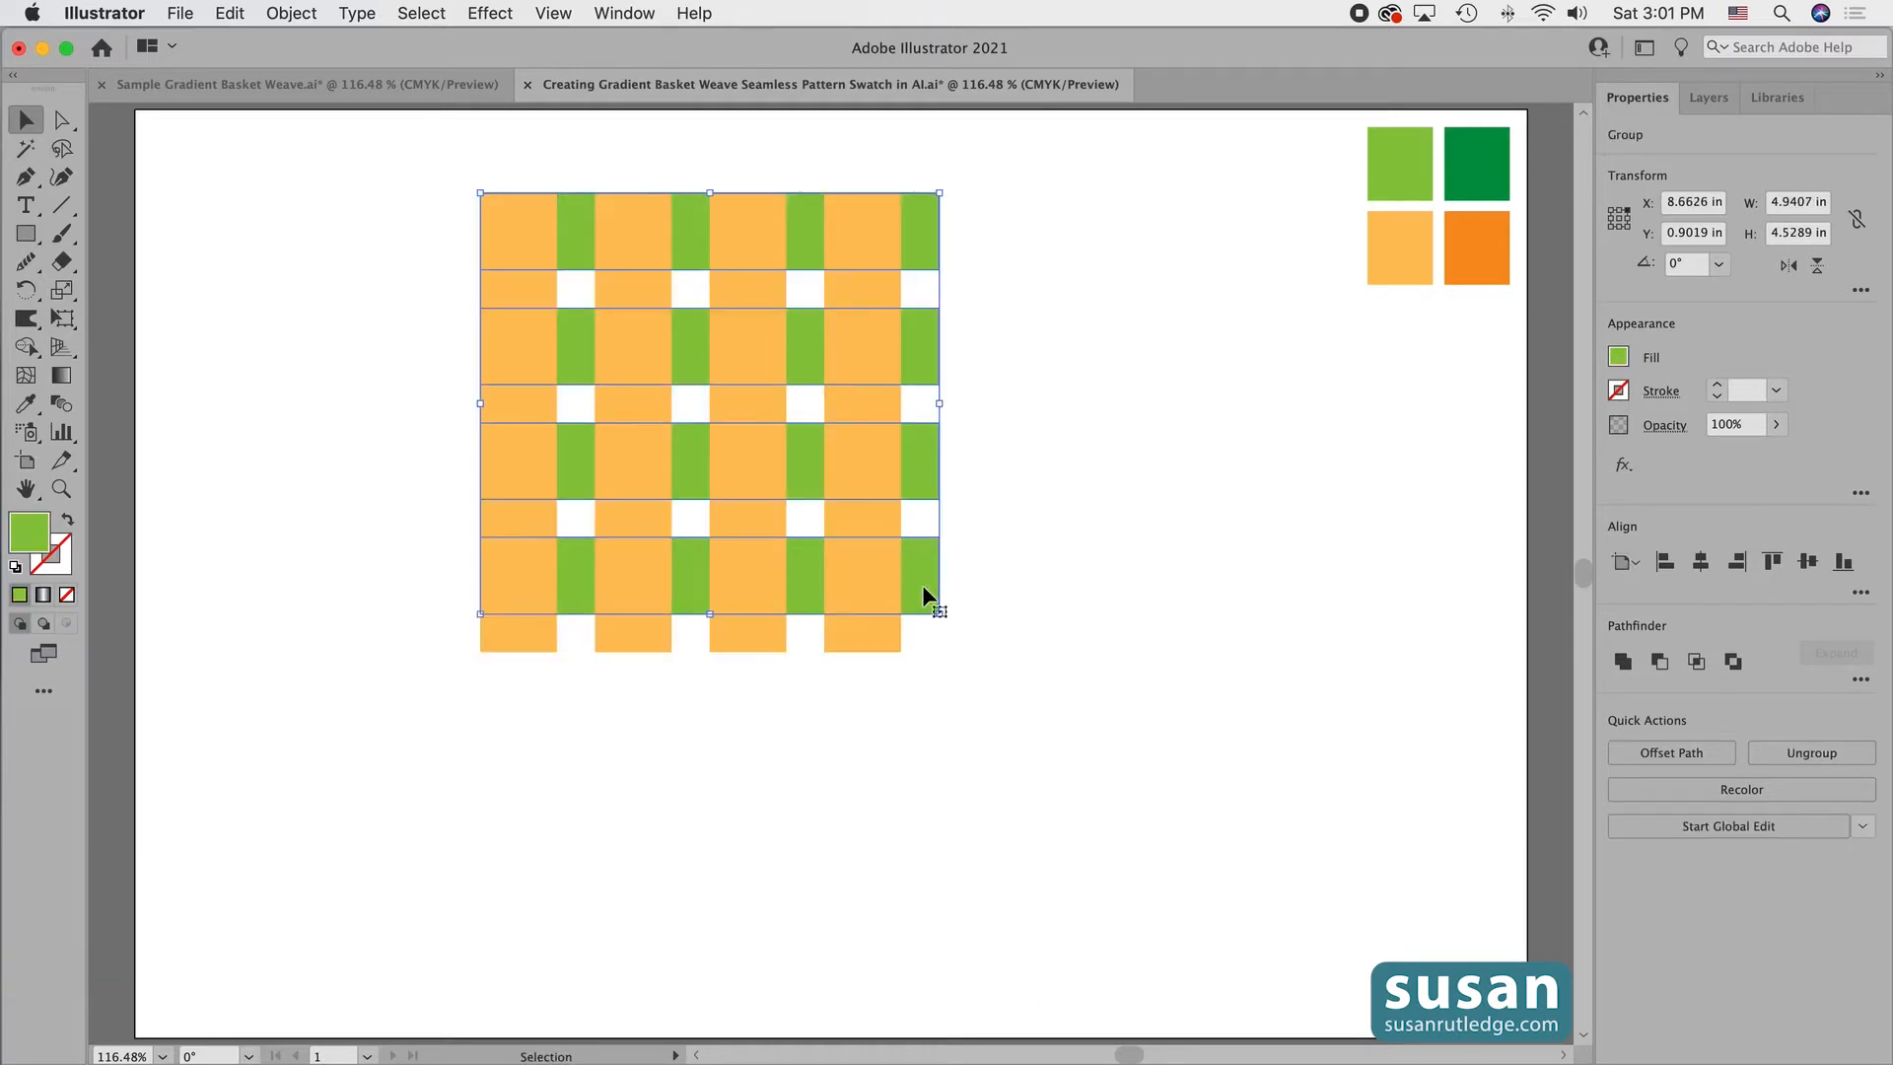
key("super+shift+g")
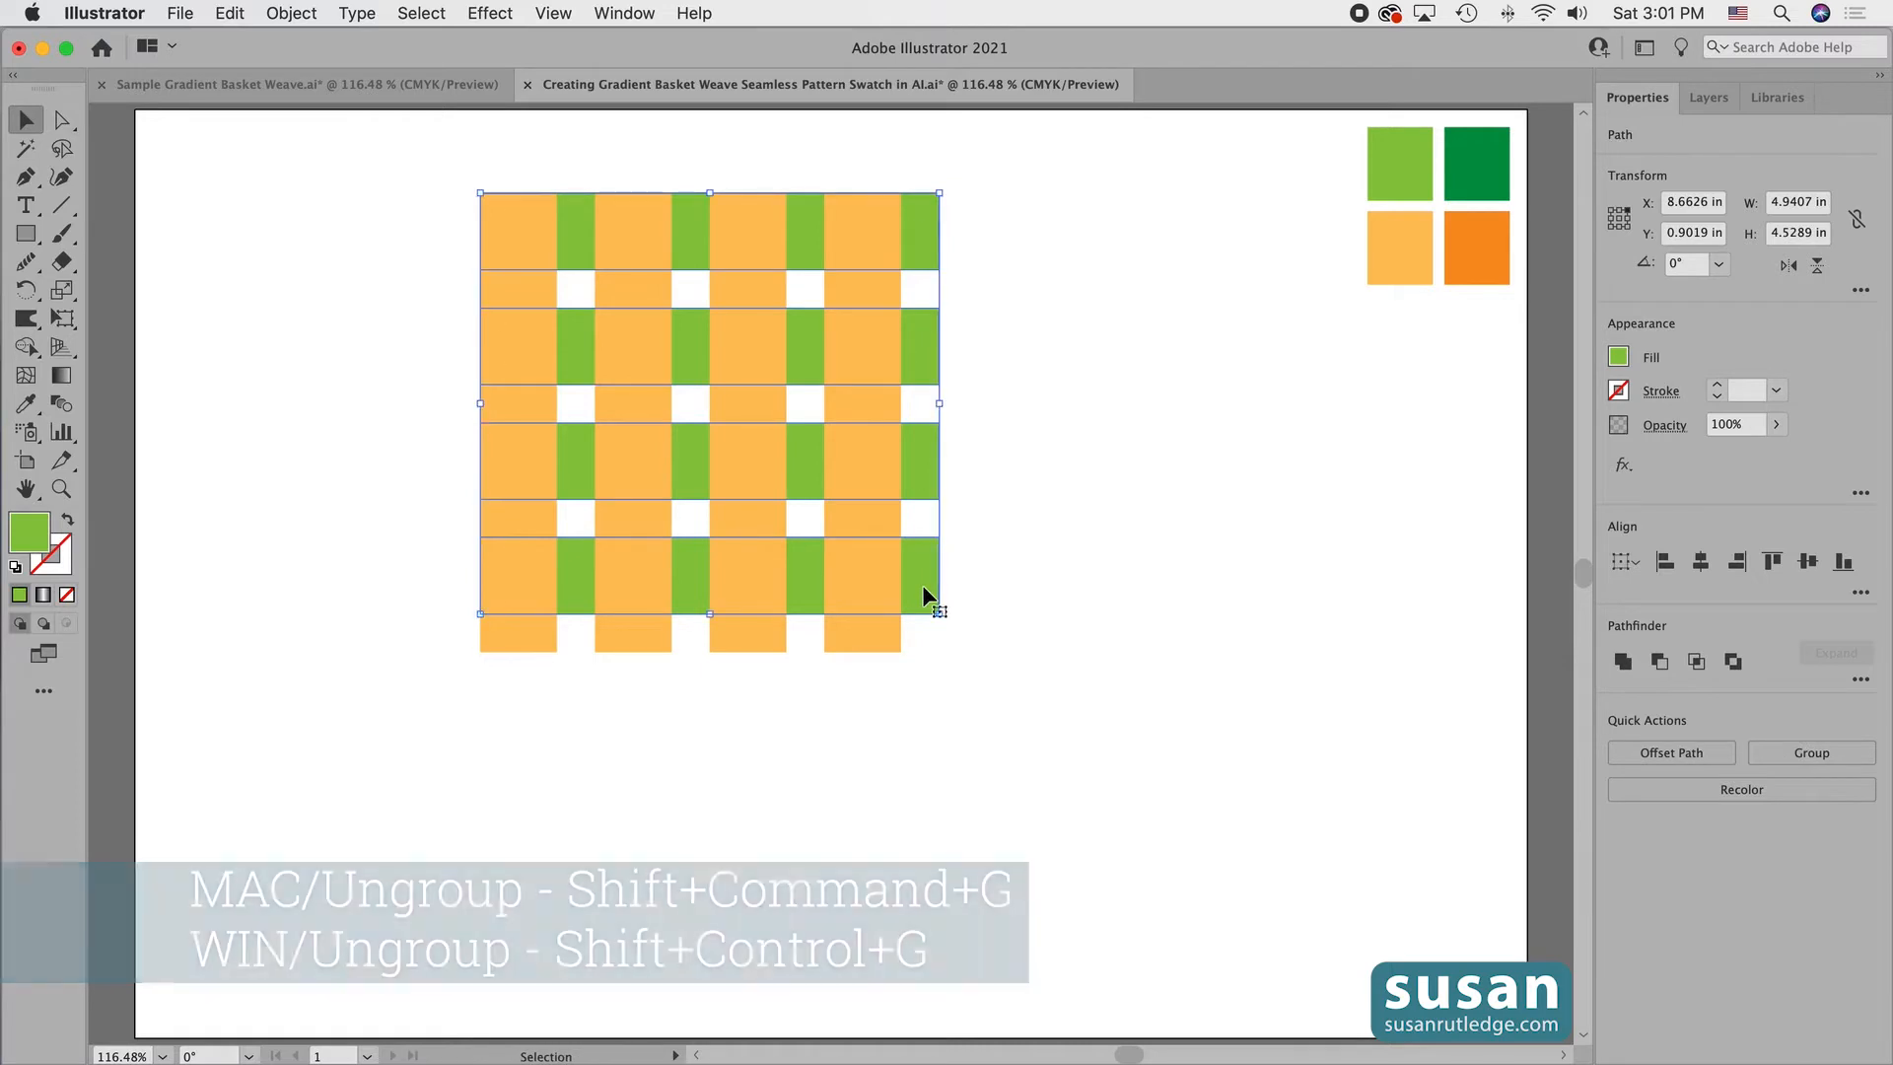
left_click(1124, 553)
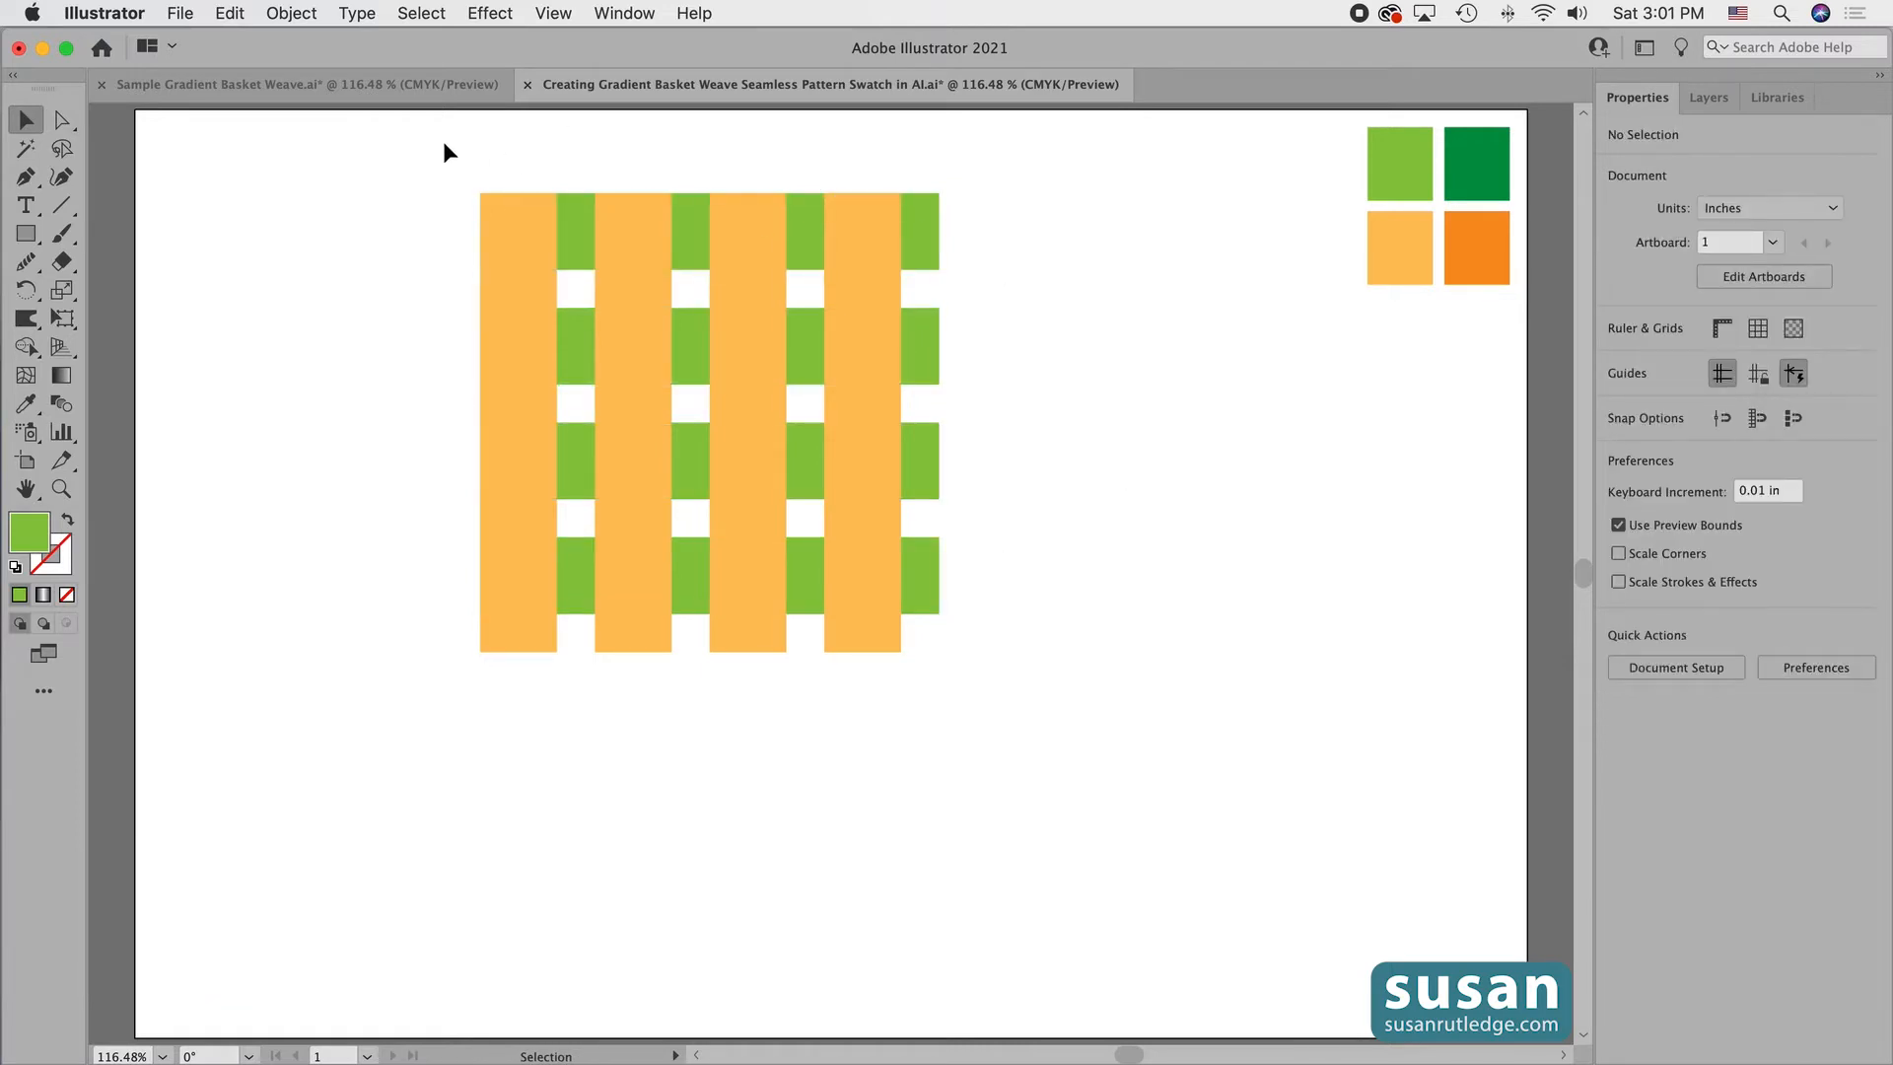
left_click_drag(444, 156, 961, 557)
left_click_drag(481, 243, 661, 380)
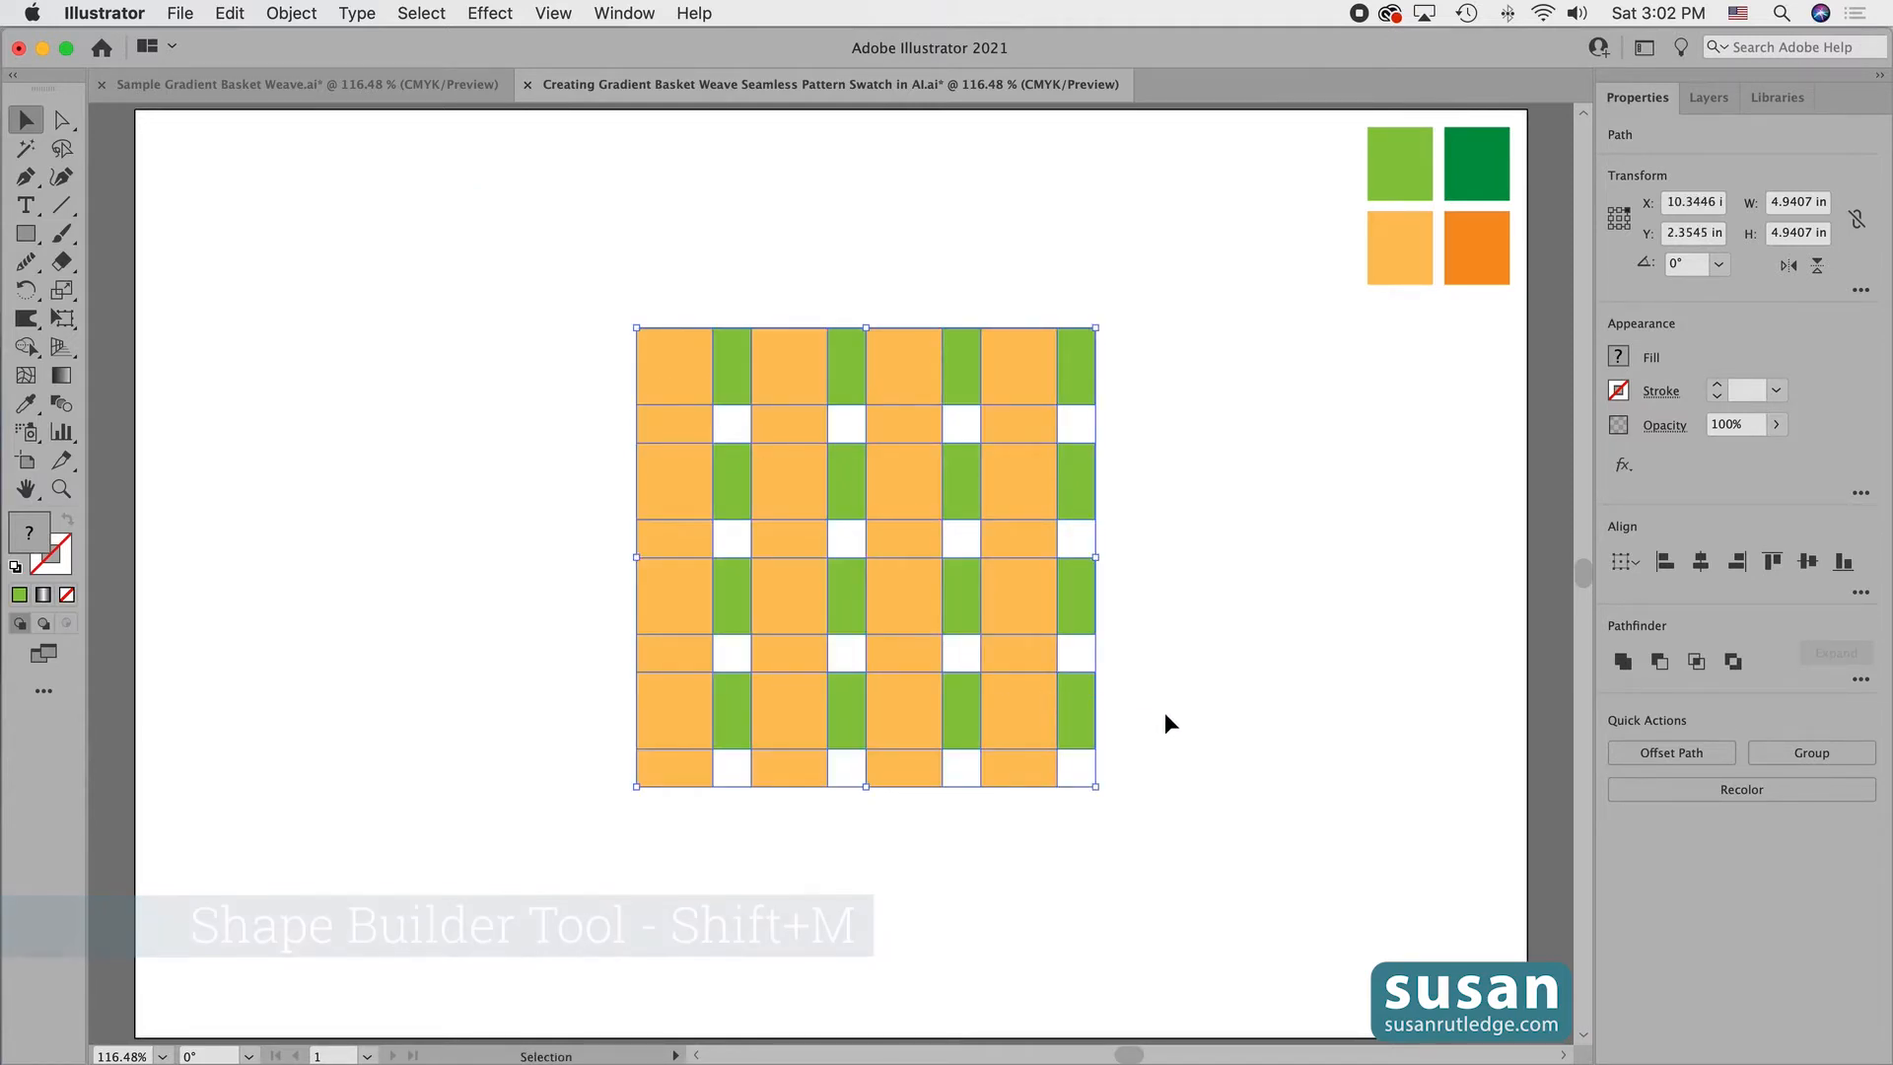
Merge green segments across alternating orange bars in all four rows with the Shape Builder to form an over-under weave.
key("shift+m")
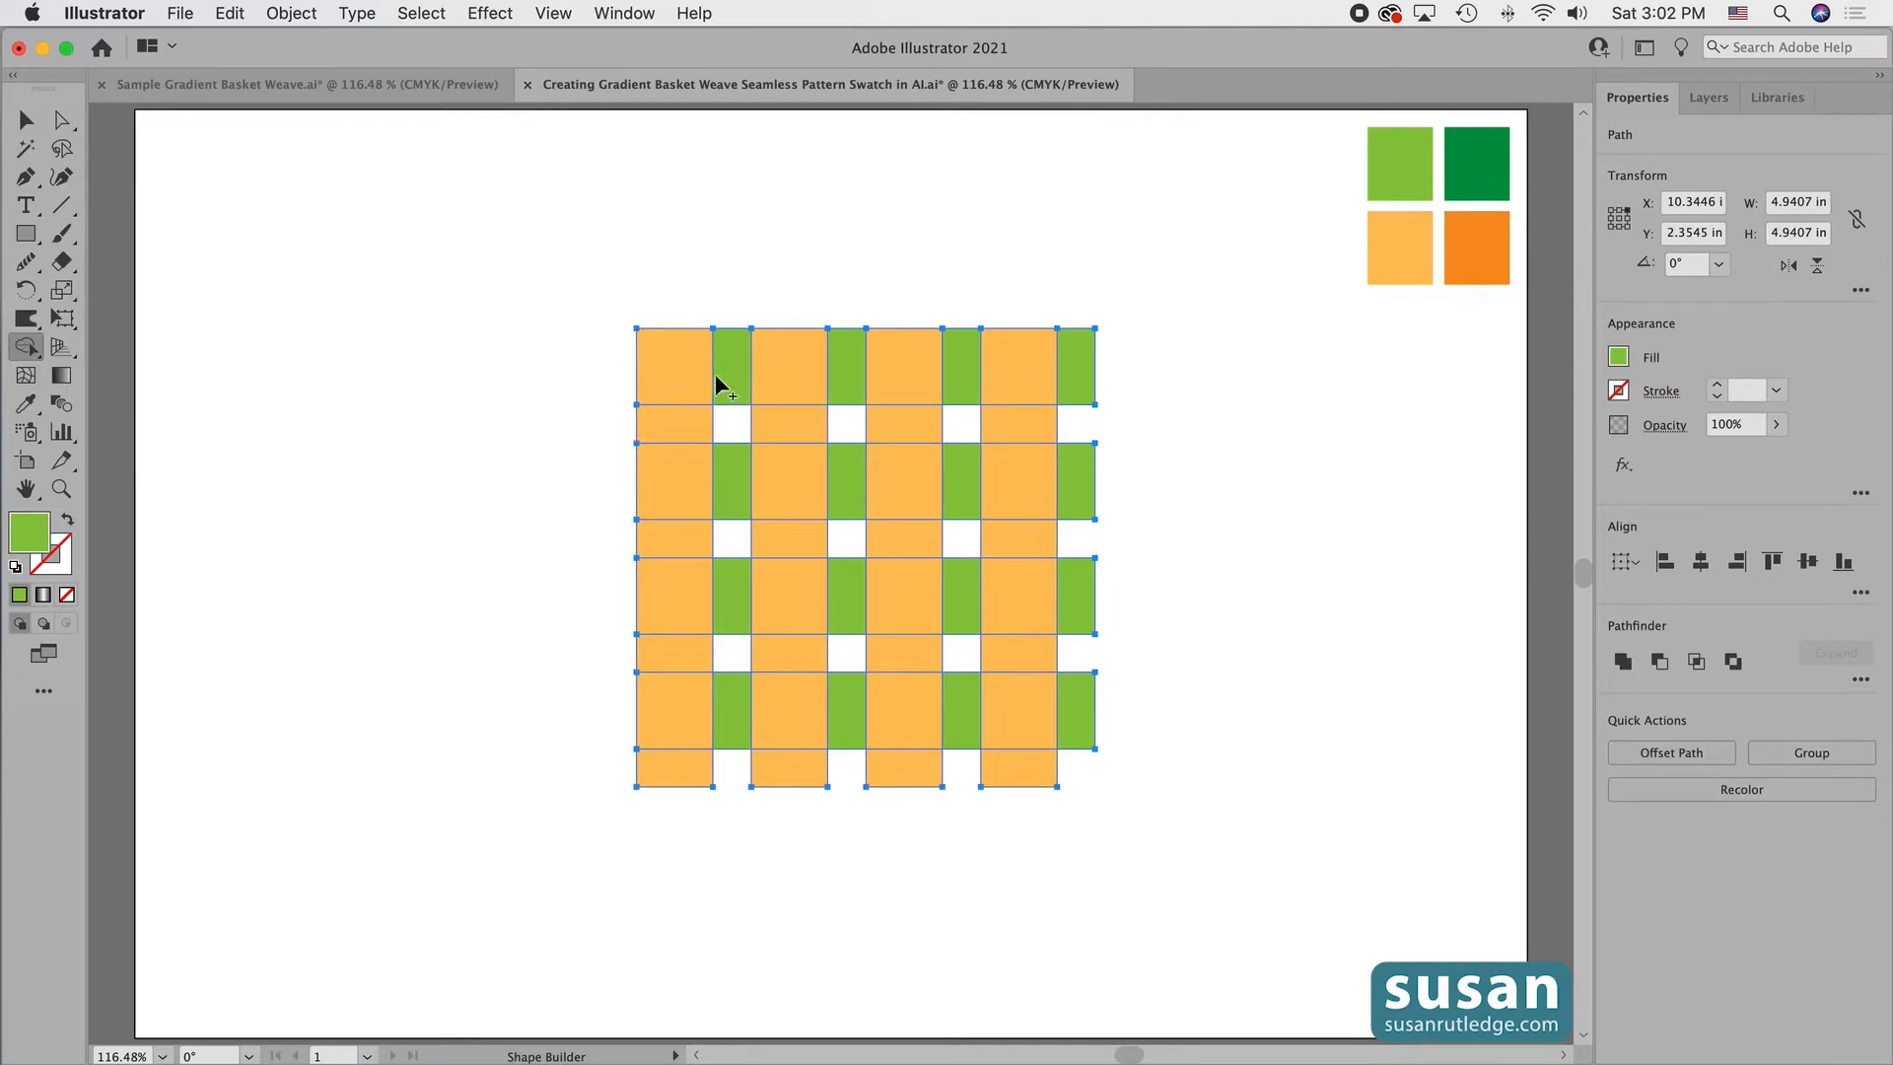
left_click_drag(725, 369, 1069, 375)
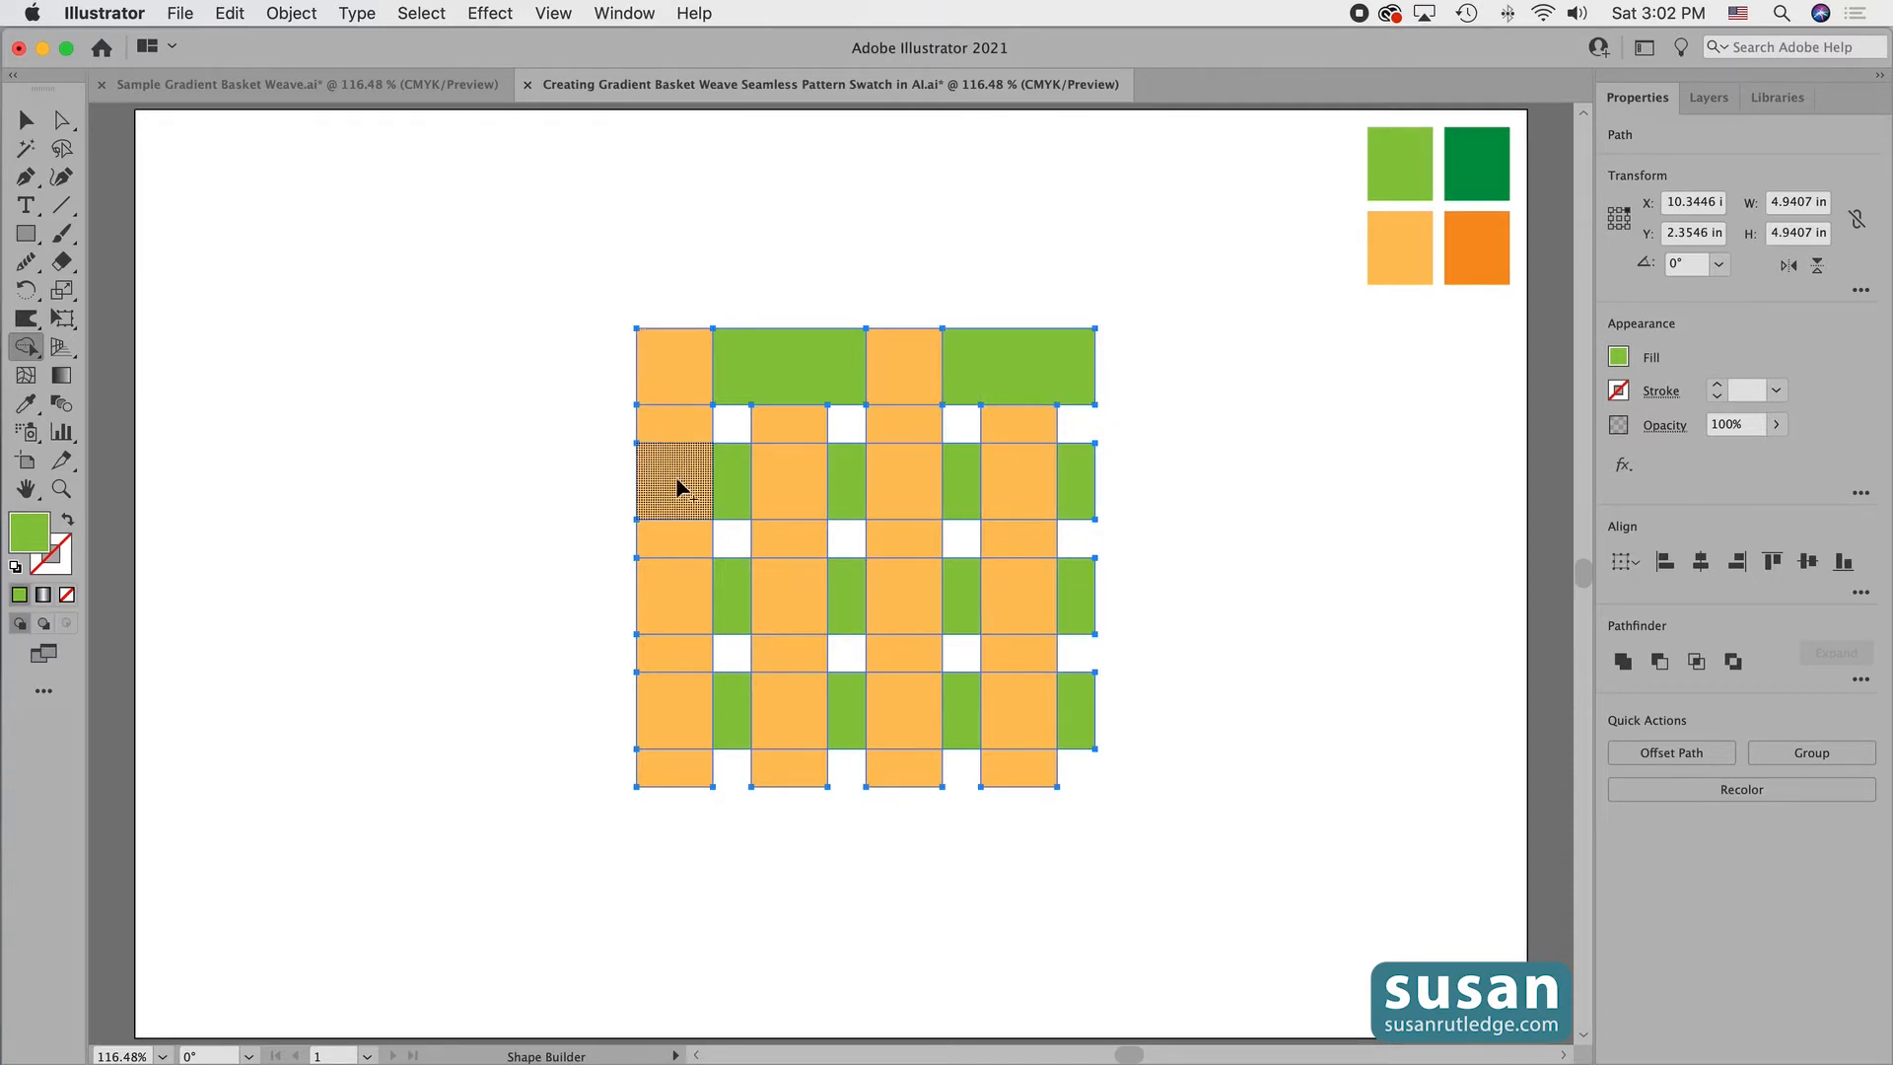
mouse_move(662, 497)
left_mouse_down()
mouse_move(875, 475)
mouse_move(974, 498)
left_mouse_up()
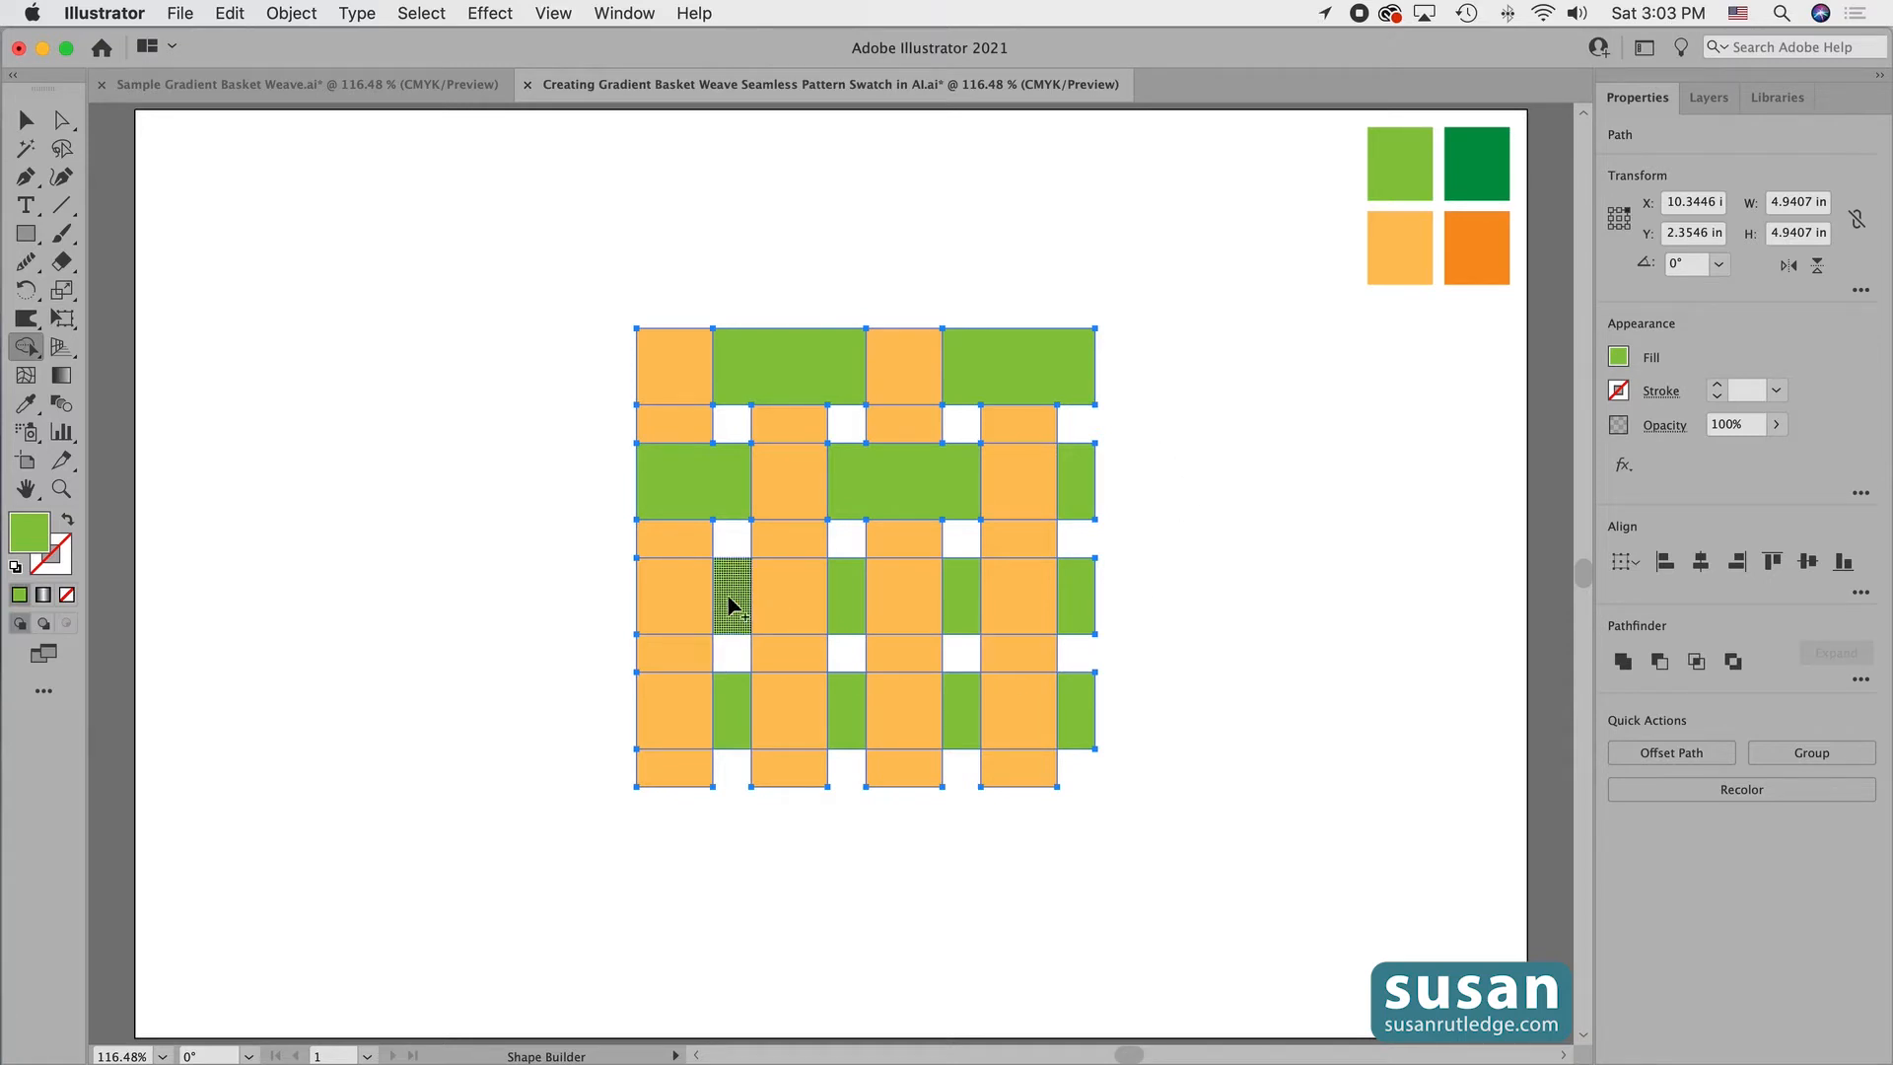
left_click_drag(729, 605, 866, 614)
left_click_drag(950, 606, 1085, 618)
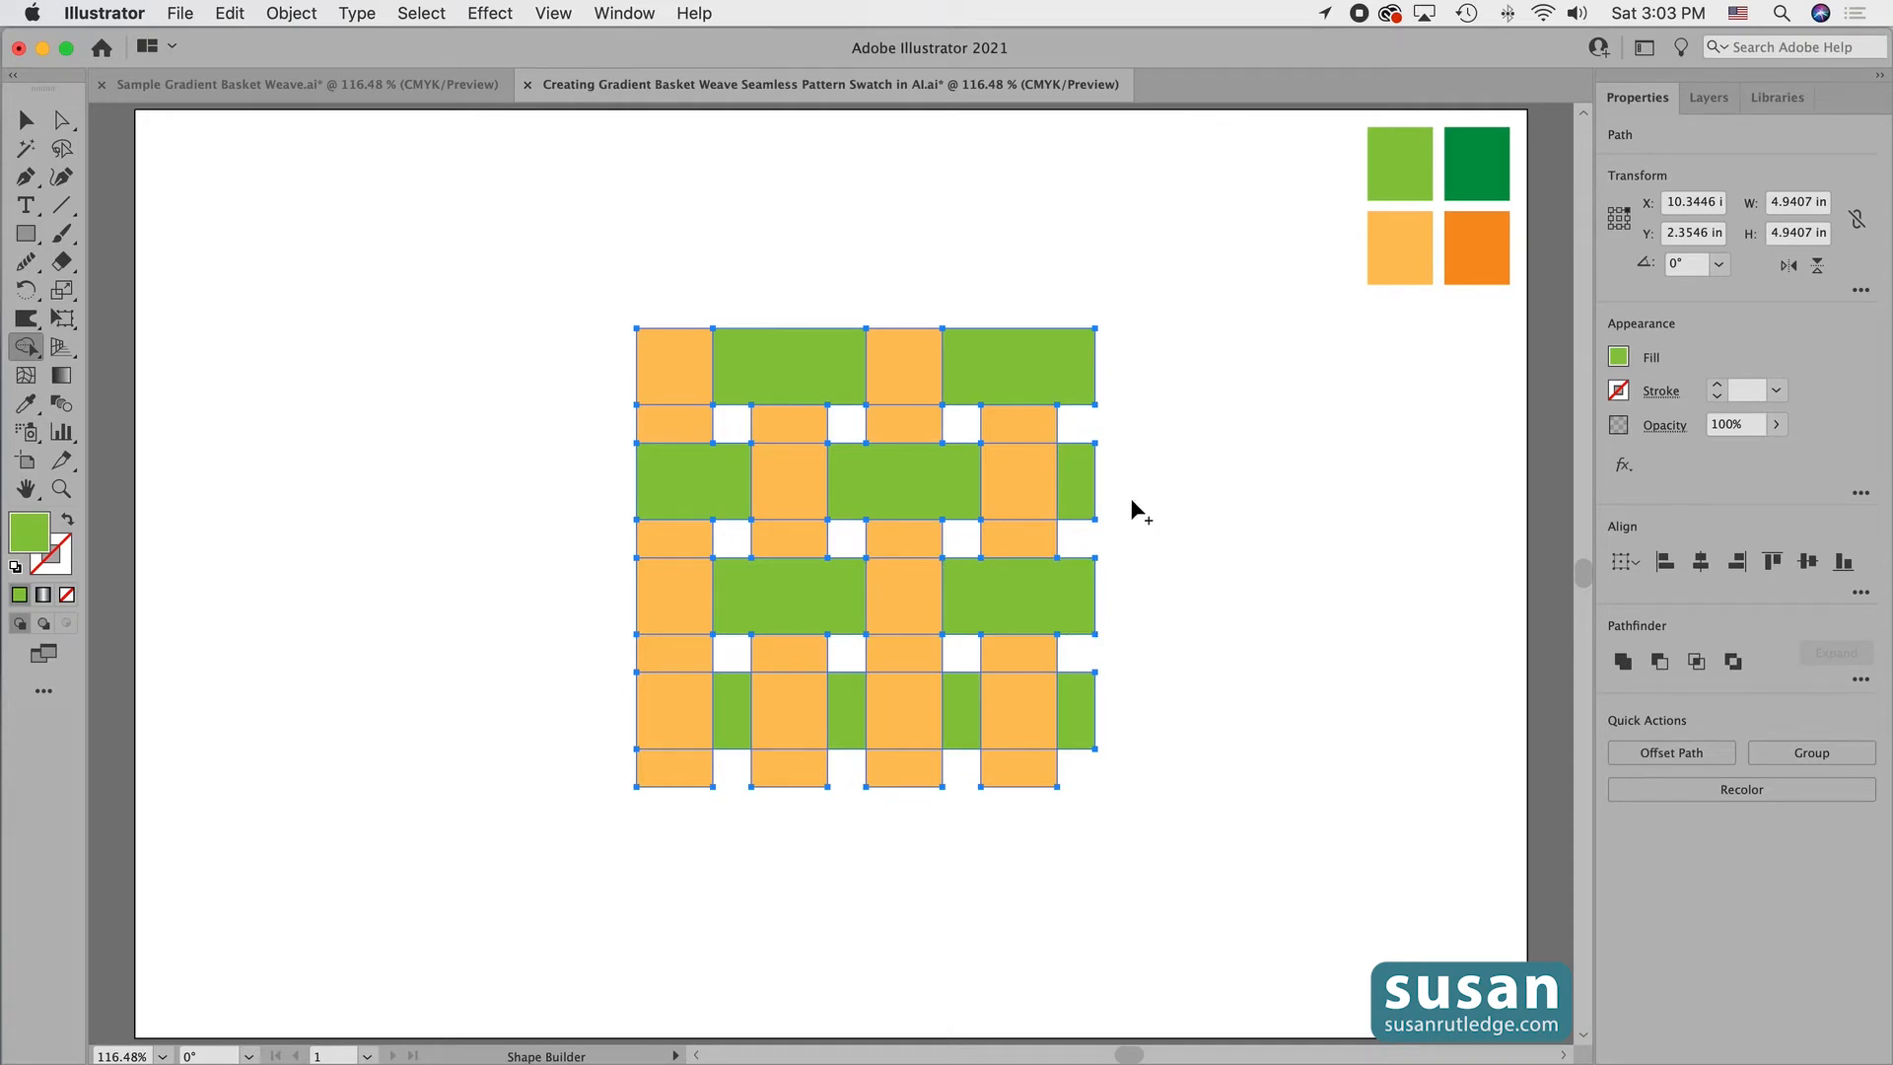
left_click_drag(688, 721, 962, 722)
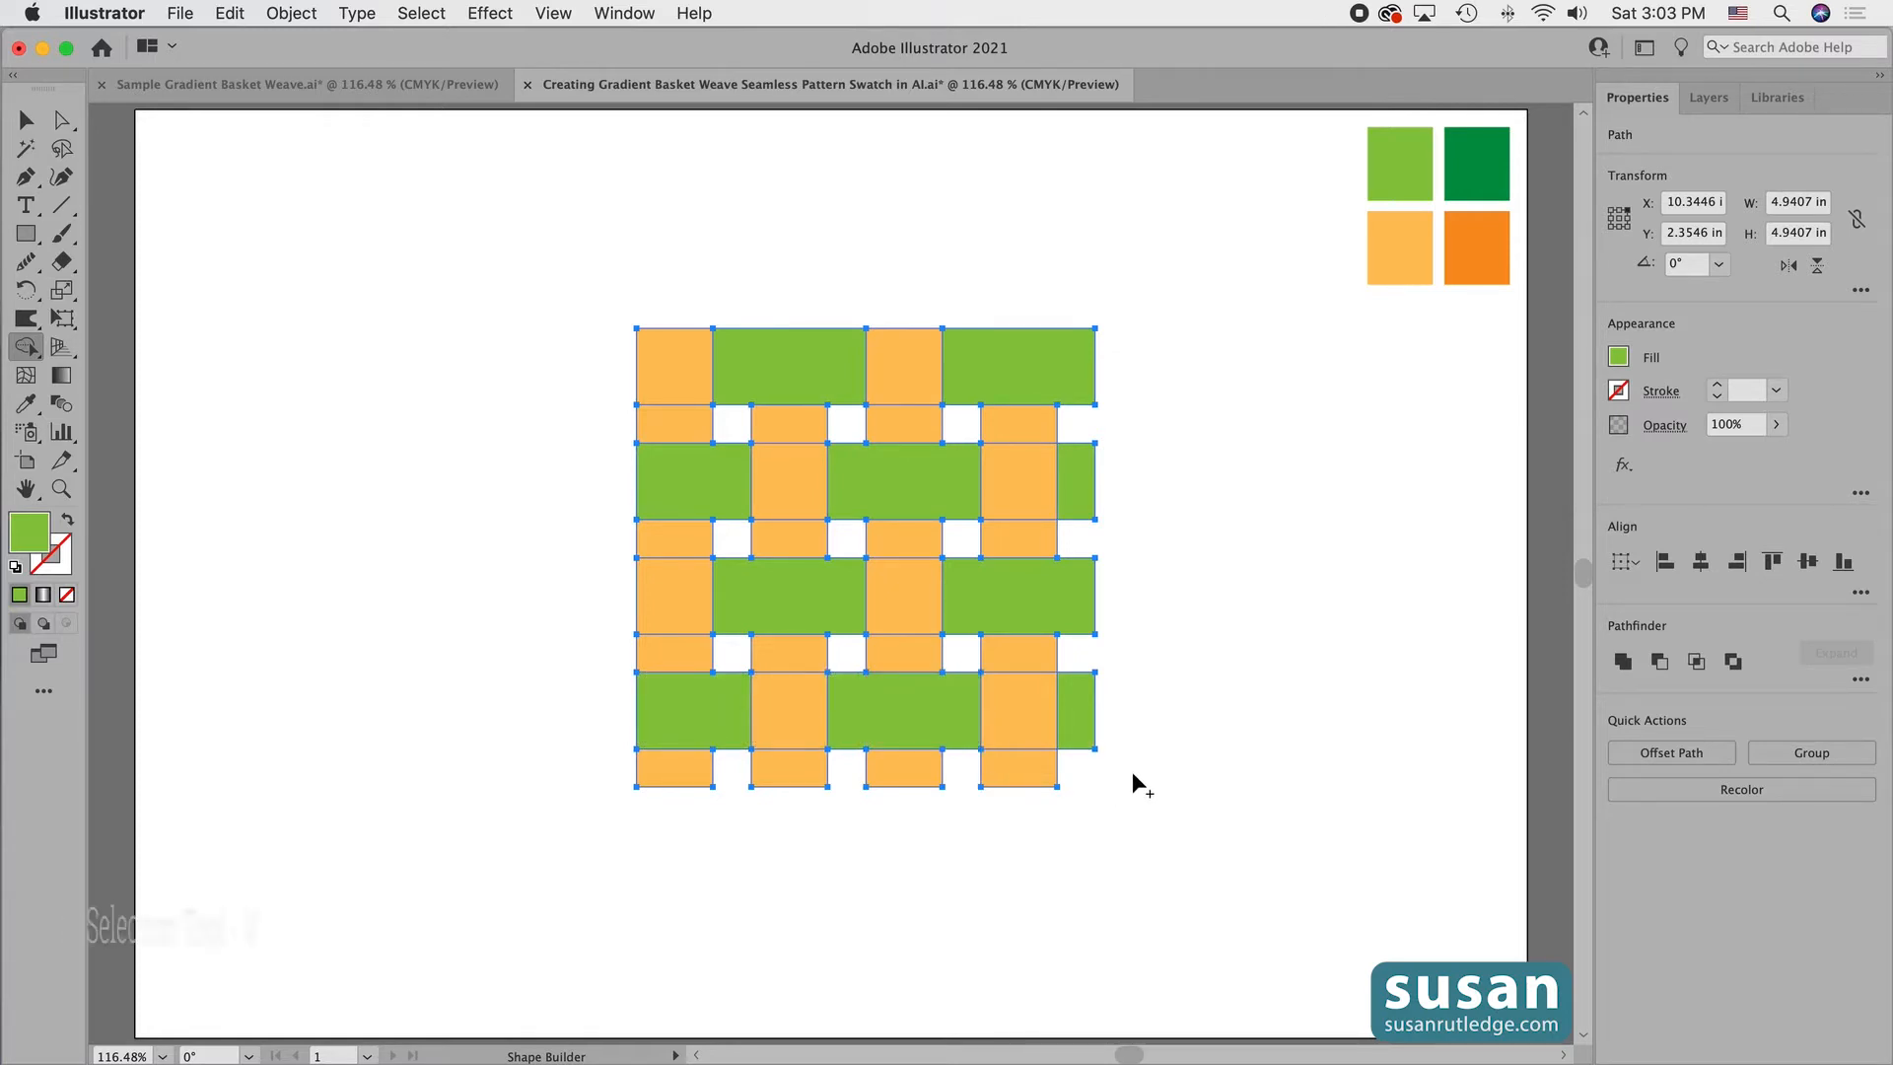
key("v")
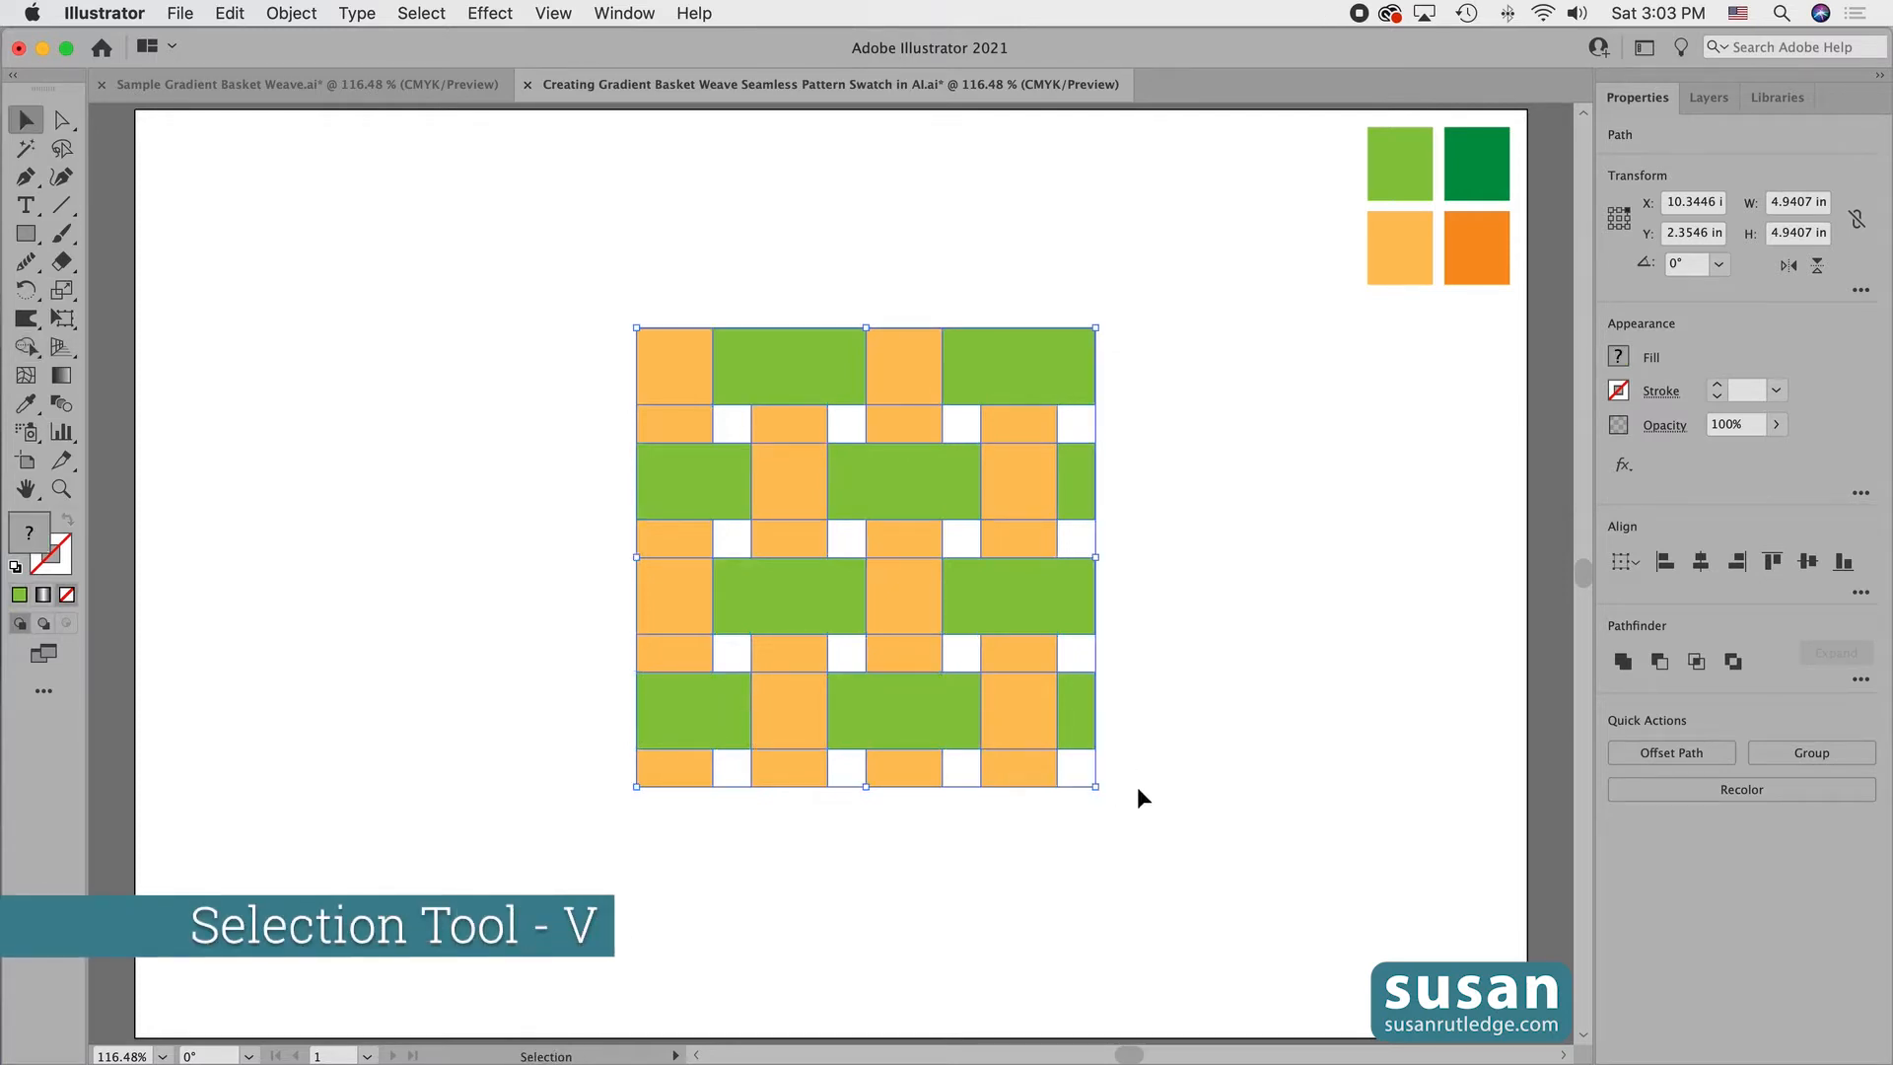
left_click(1128, 767)
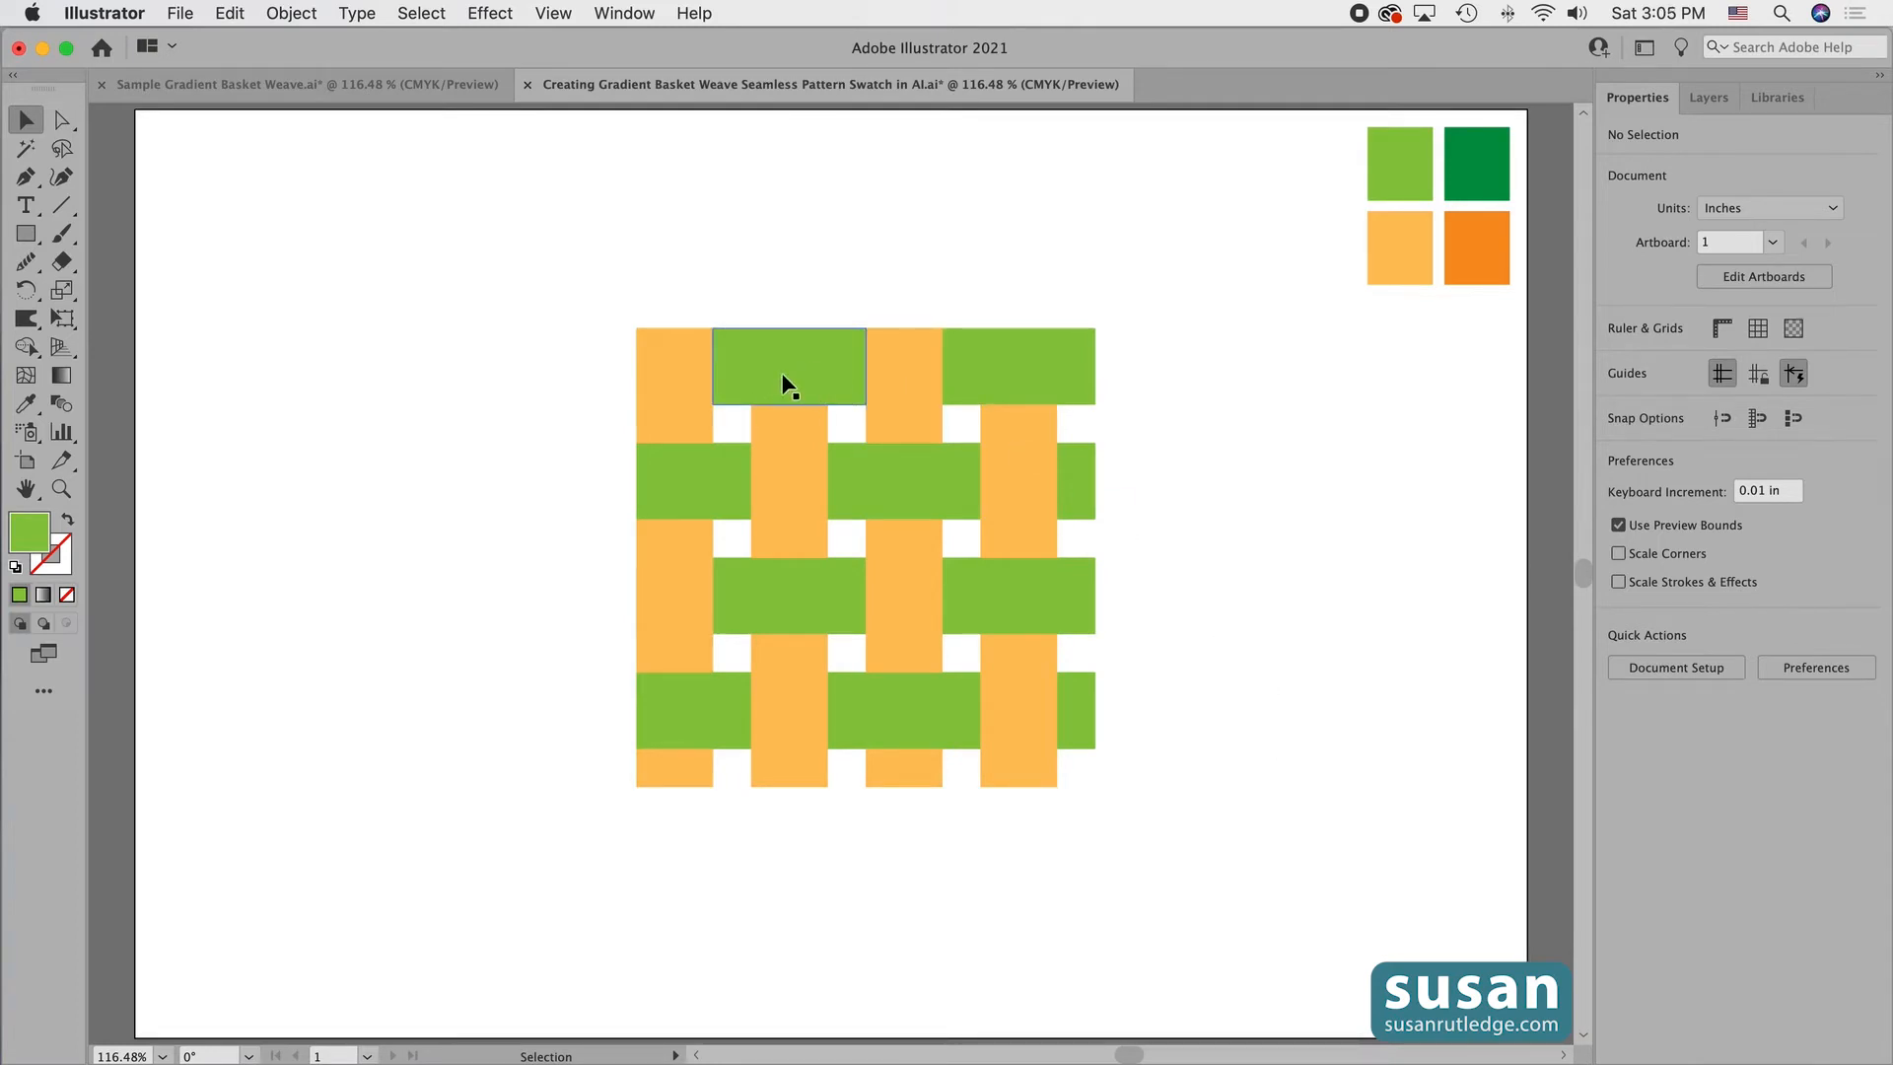
Apply a linear gradient to the first green bar in the top row and sample the dark green square for its start stop.
left_click(775, 379)
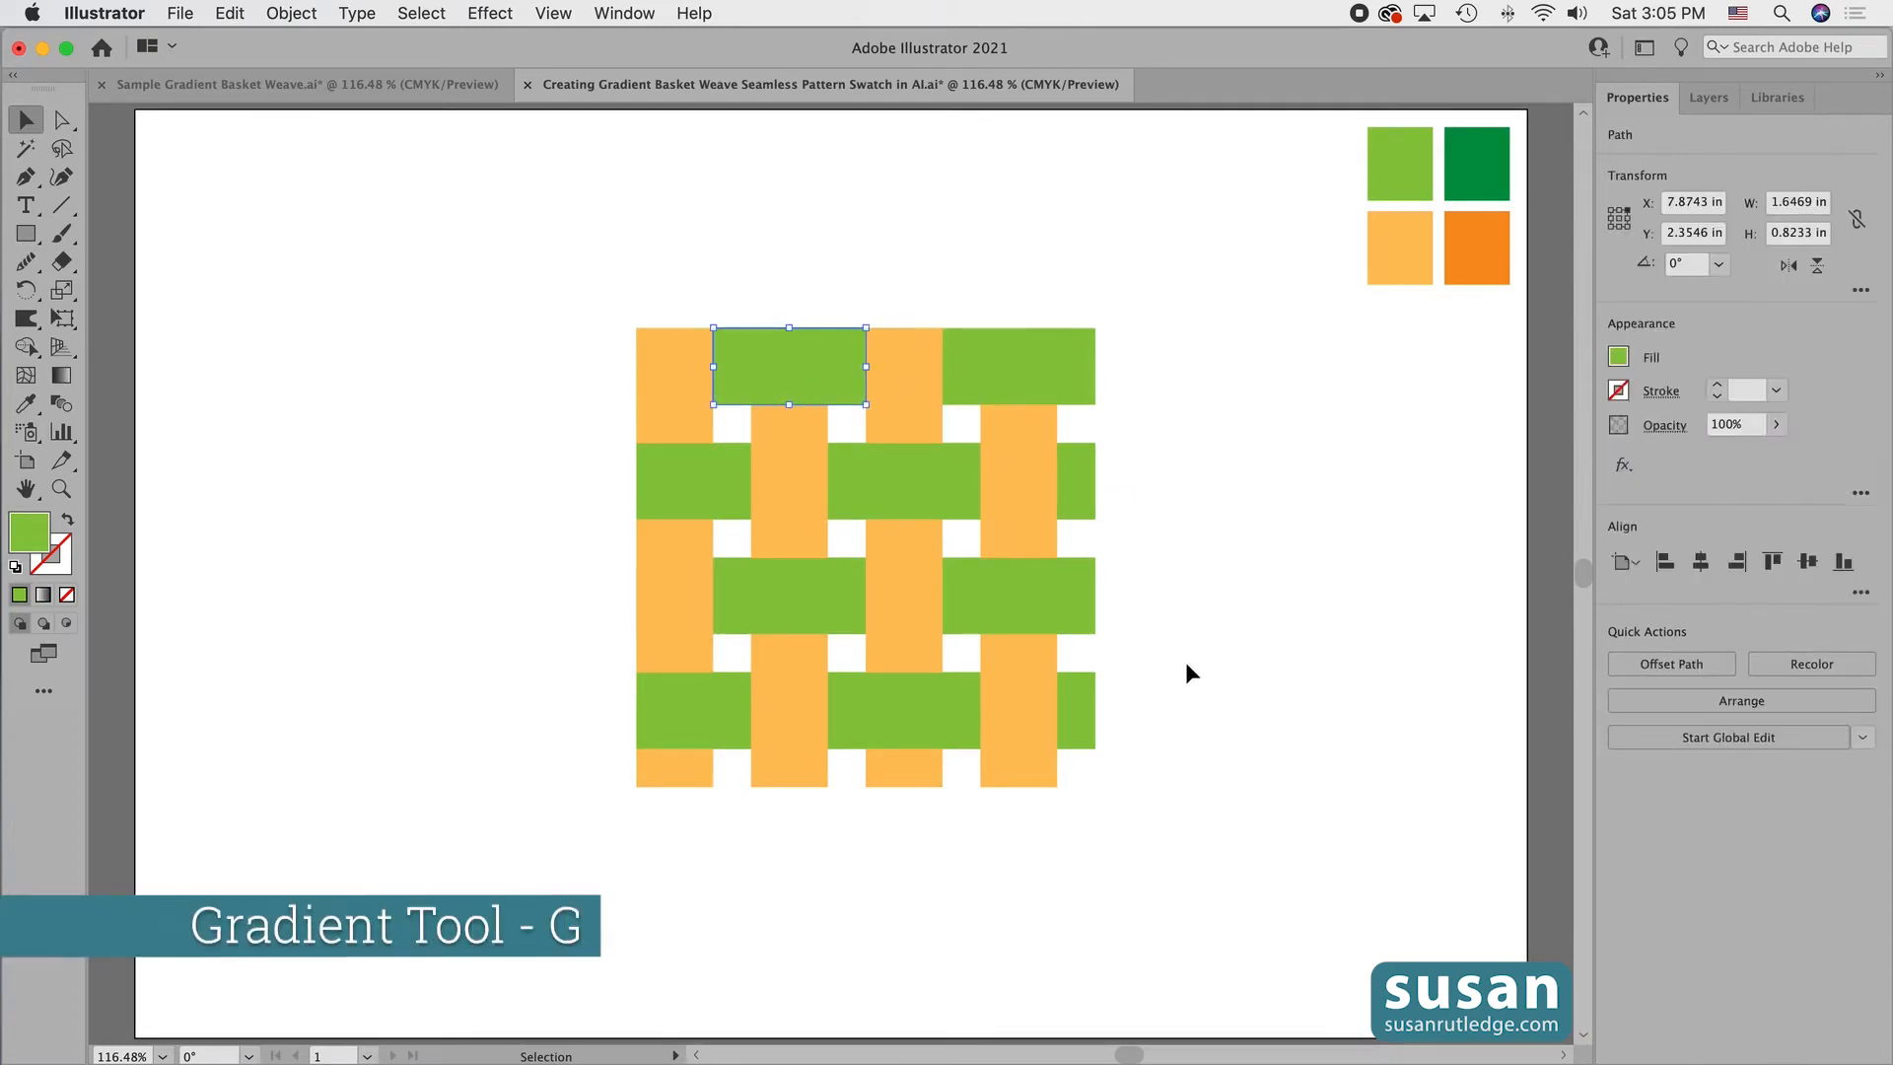
key("g")
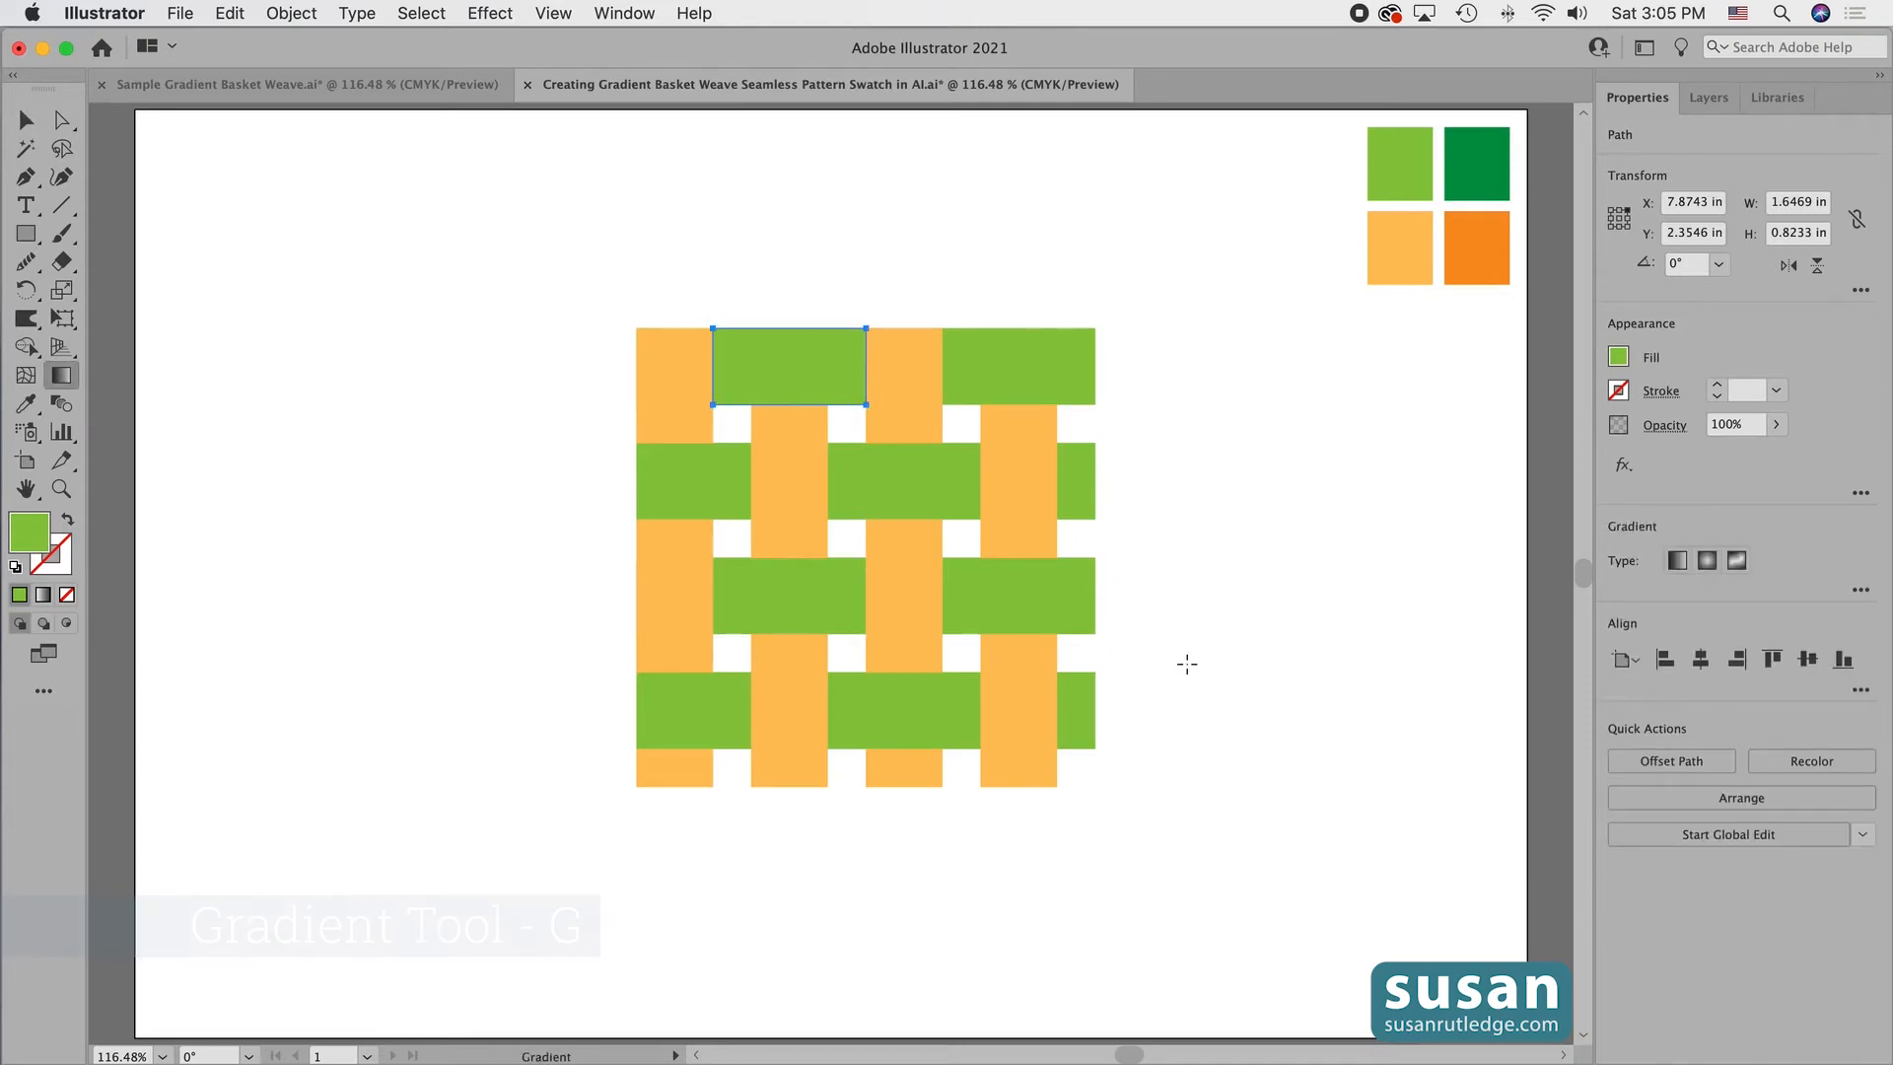
key("super+F9")
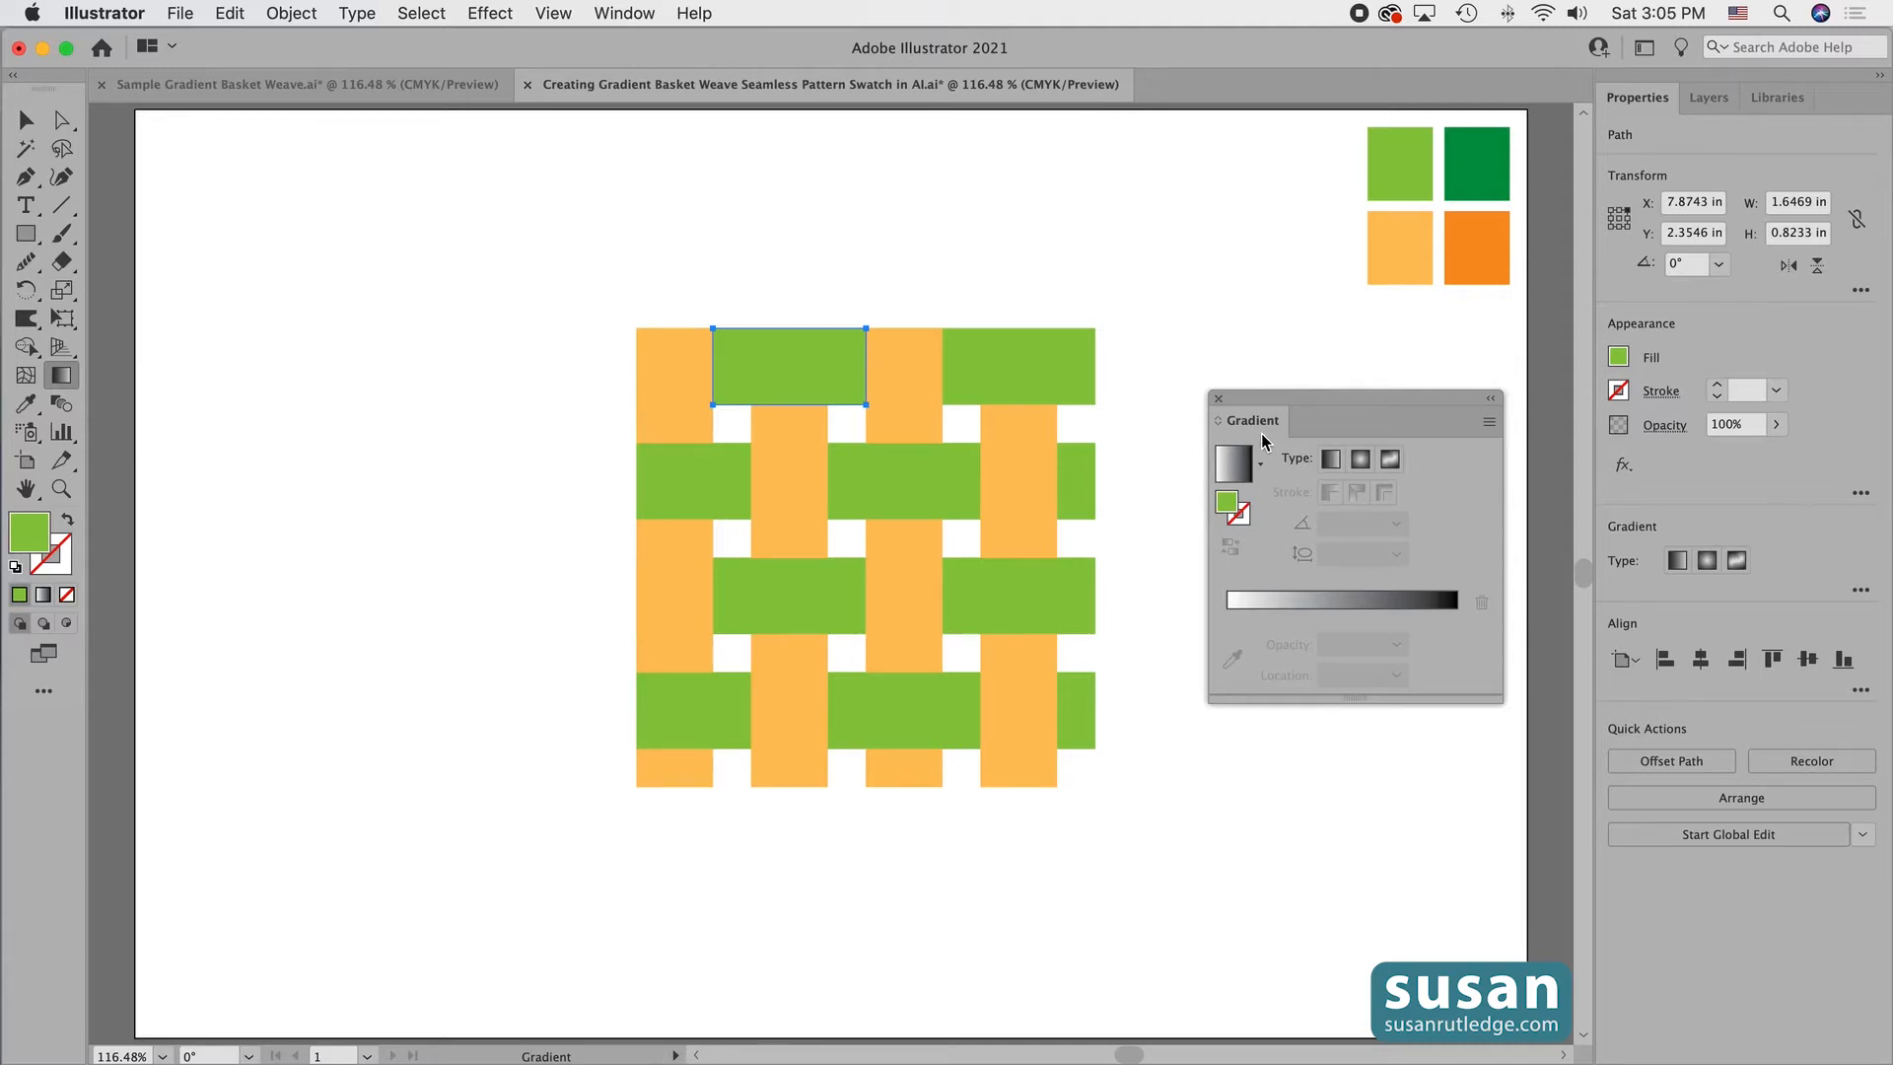
left_click(1231, 617)
double_click(1229, 615)
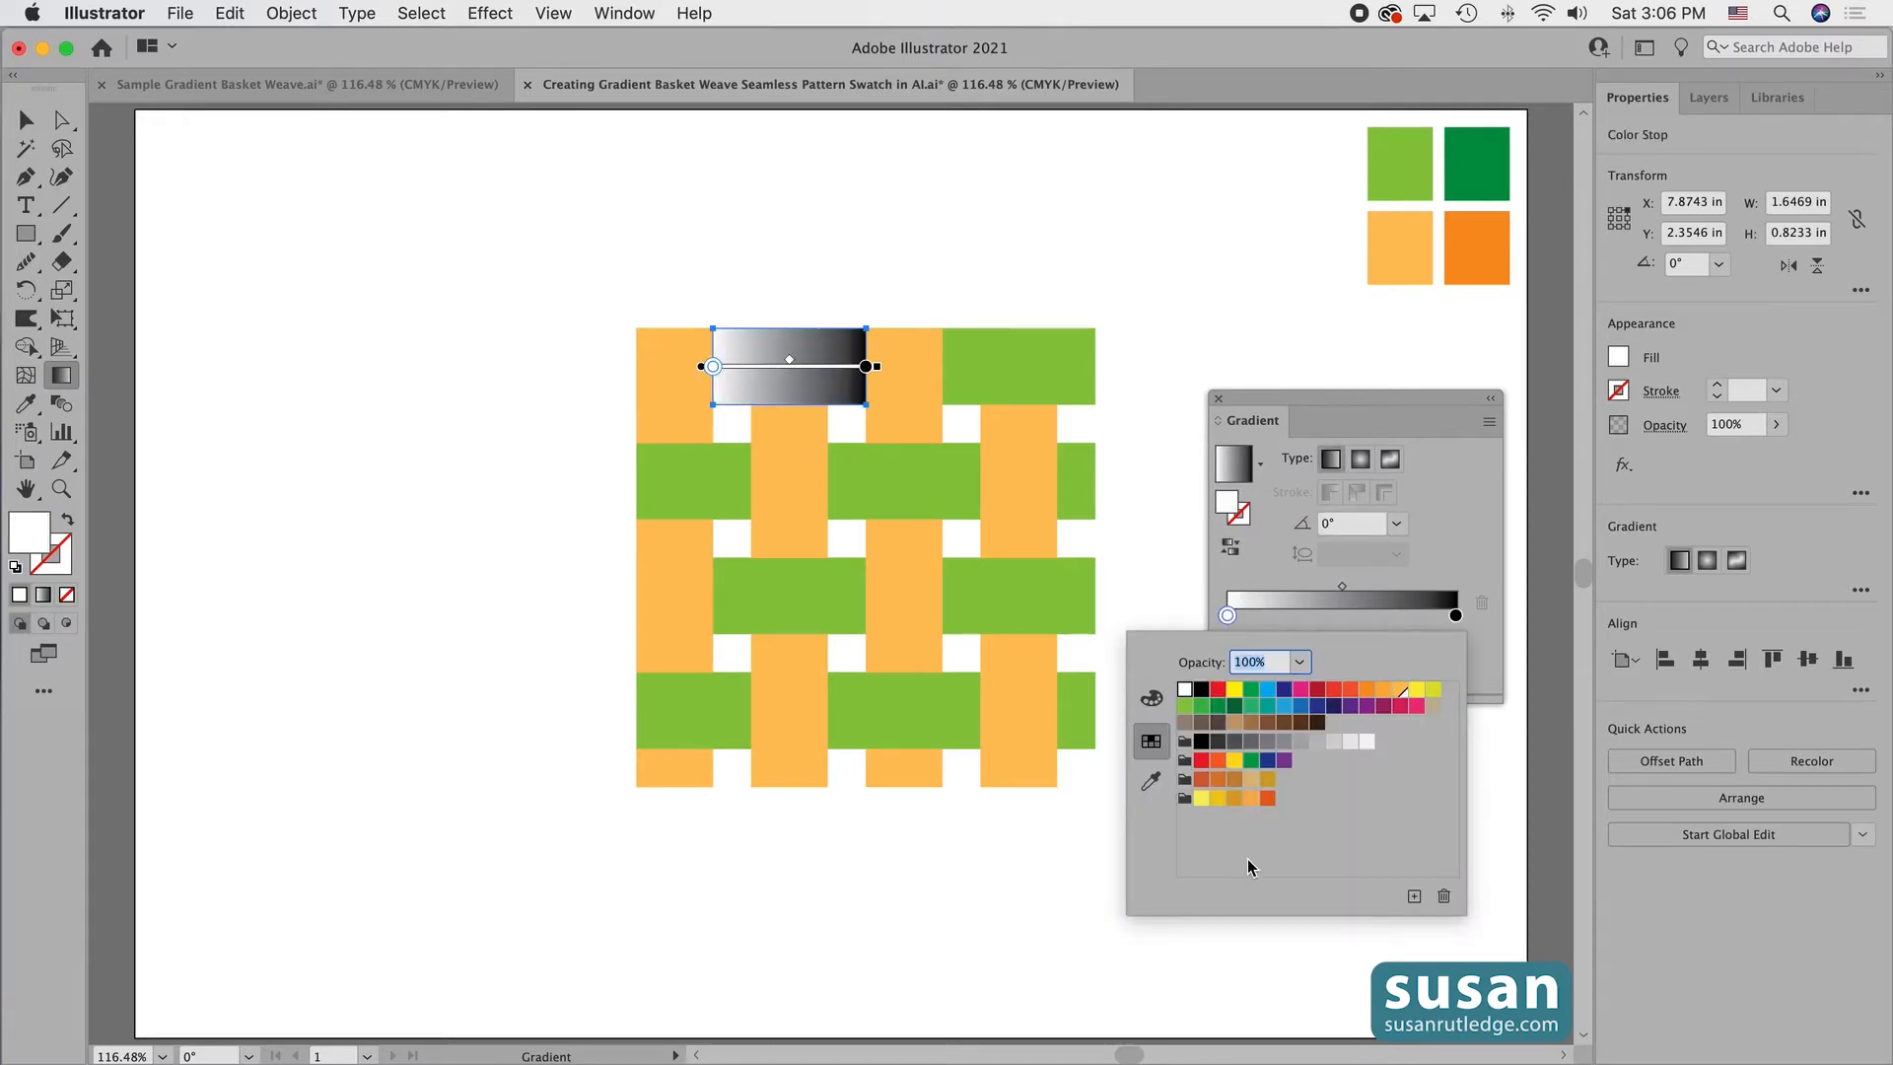
left_click(1151, 781)
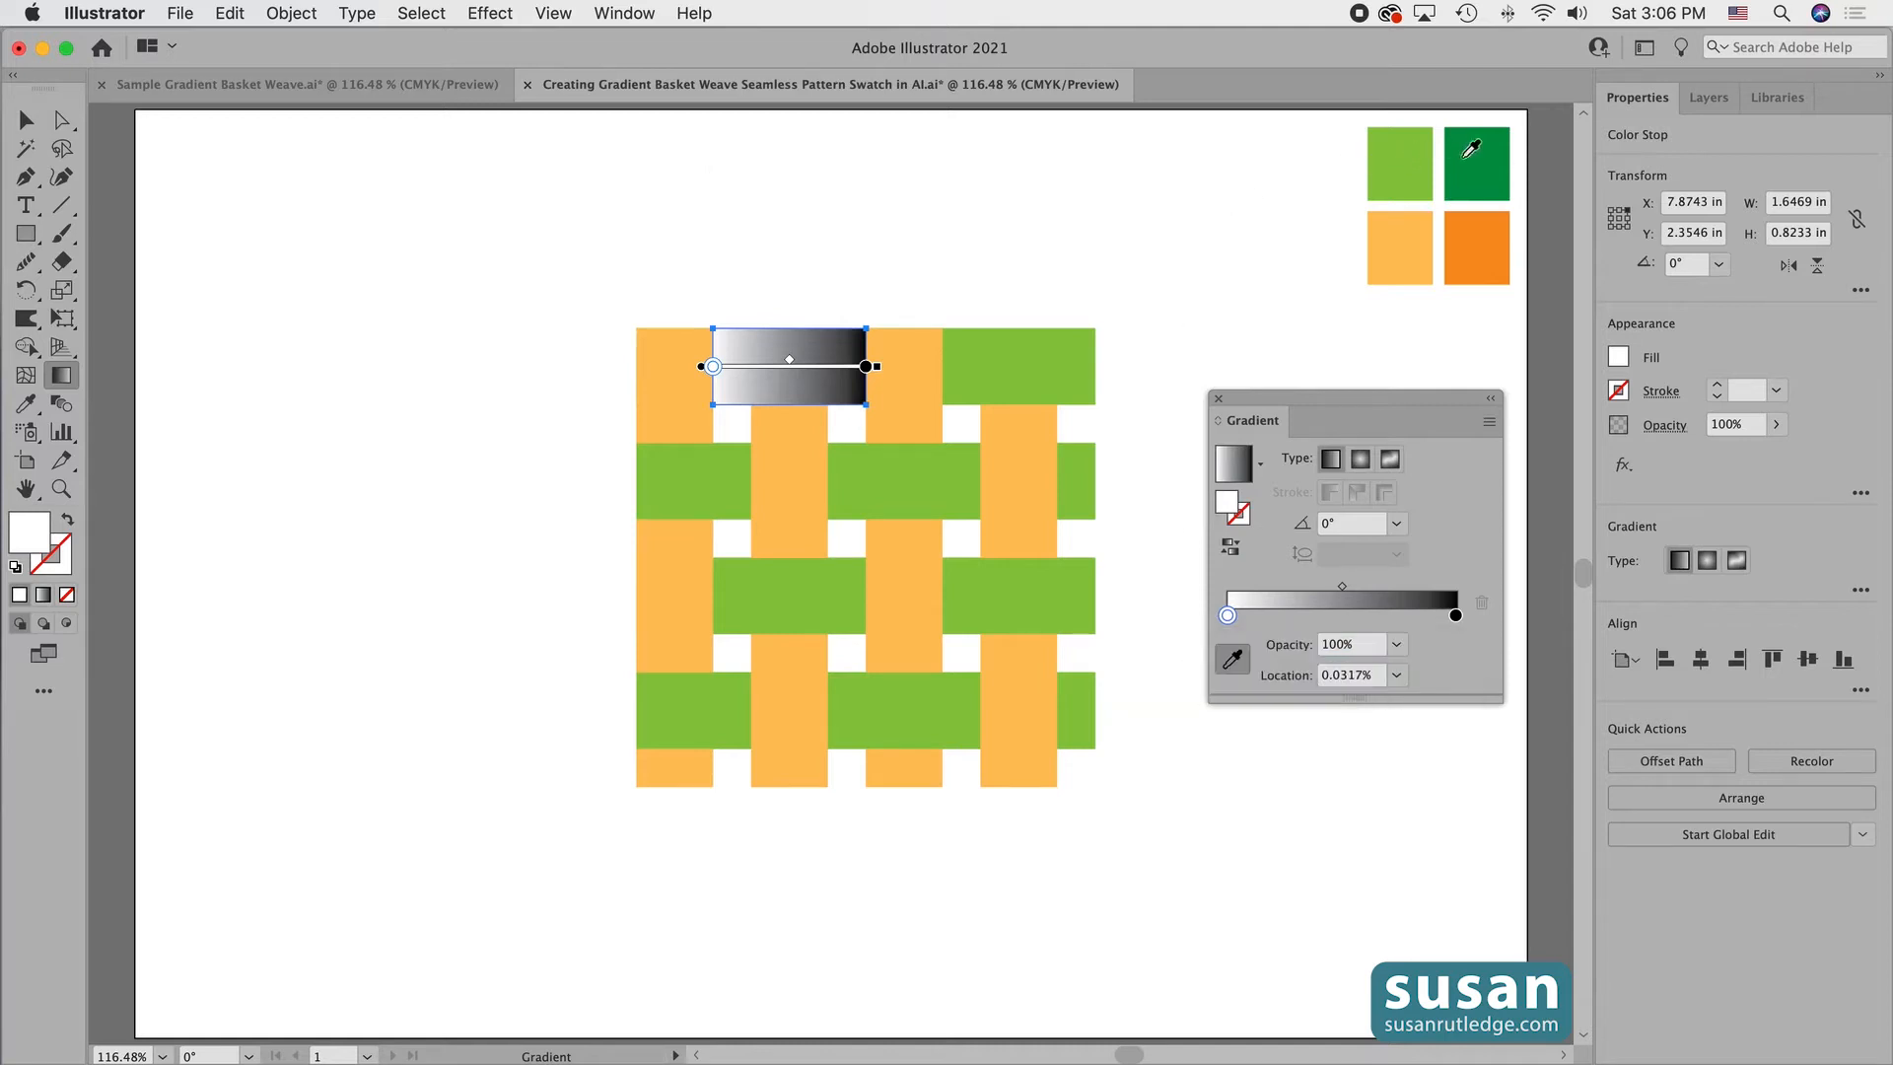
left_click(1479, 153)
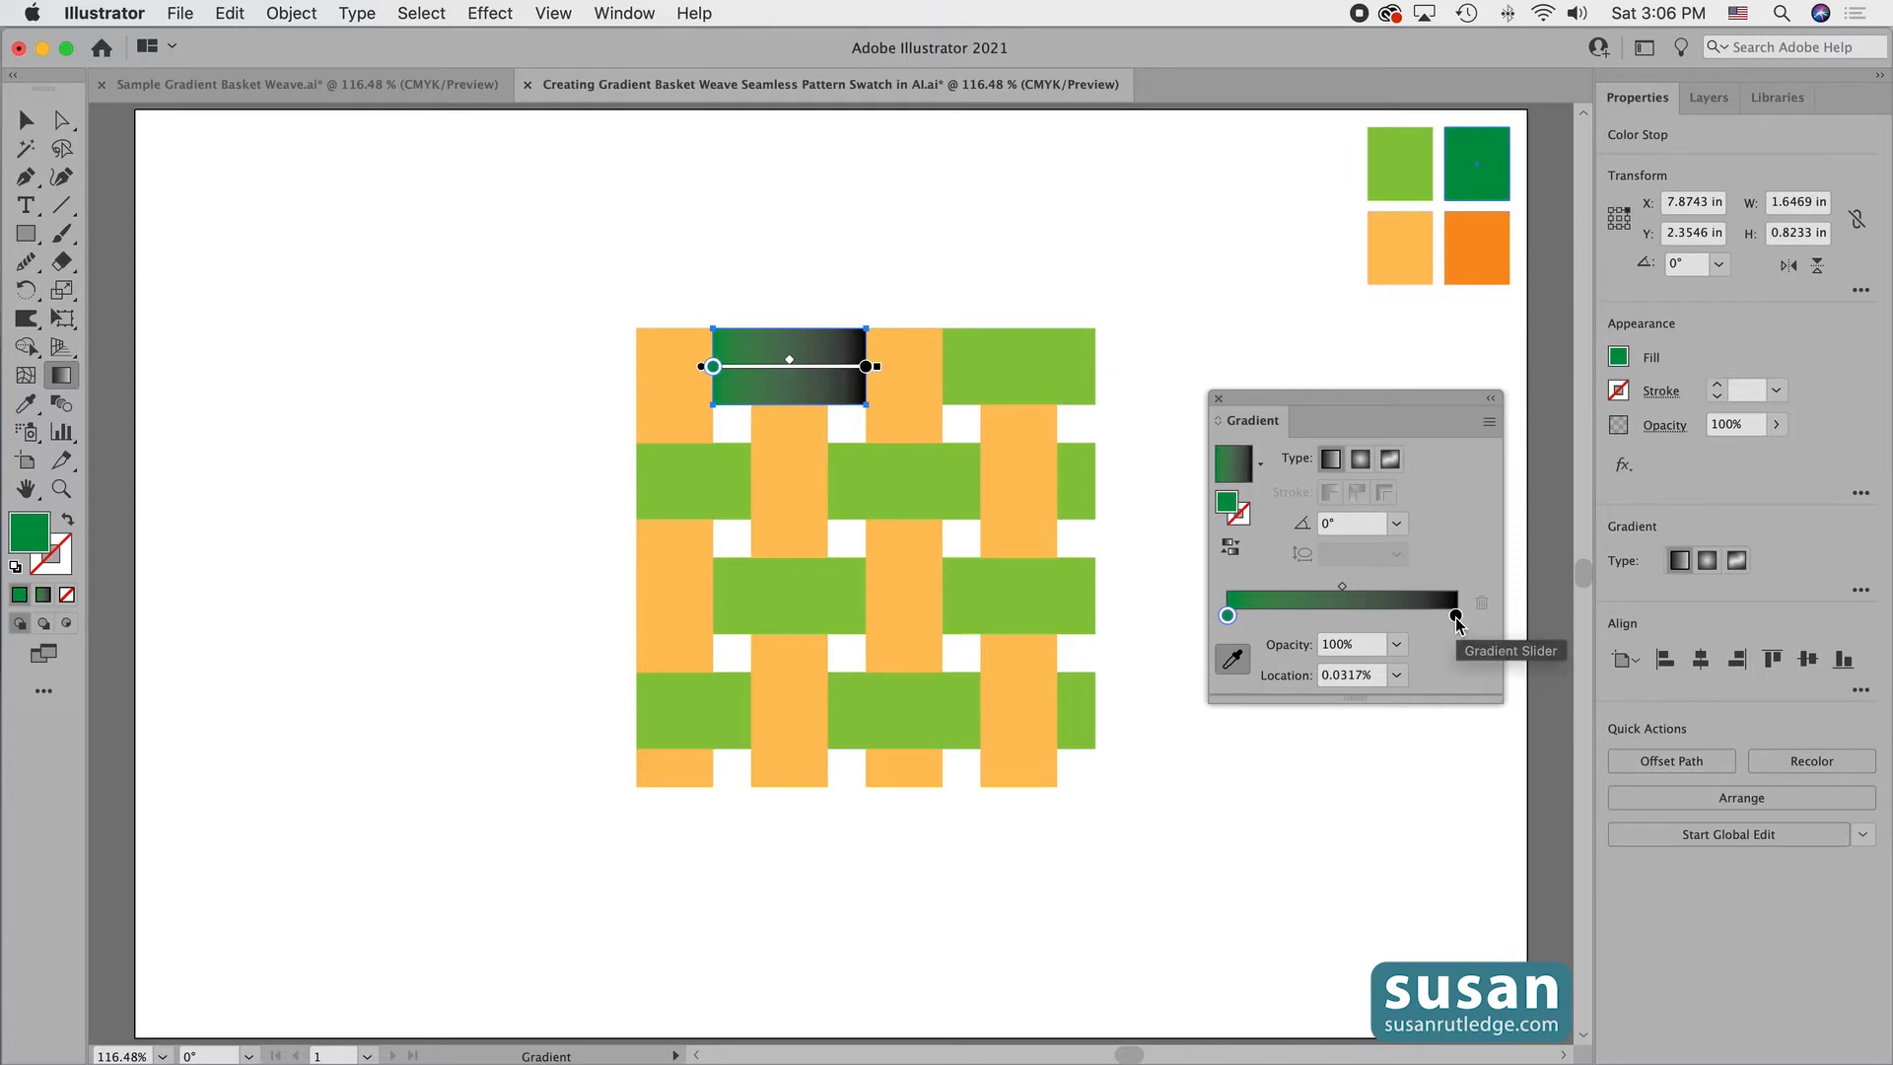
Color the gradient's end stop with the dark green sample square.
double_click(1457, 616)
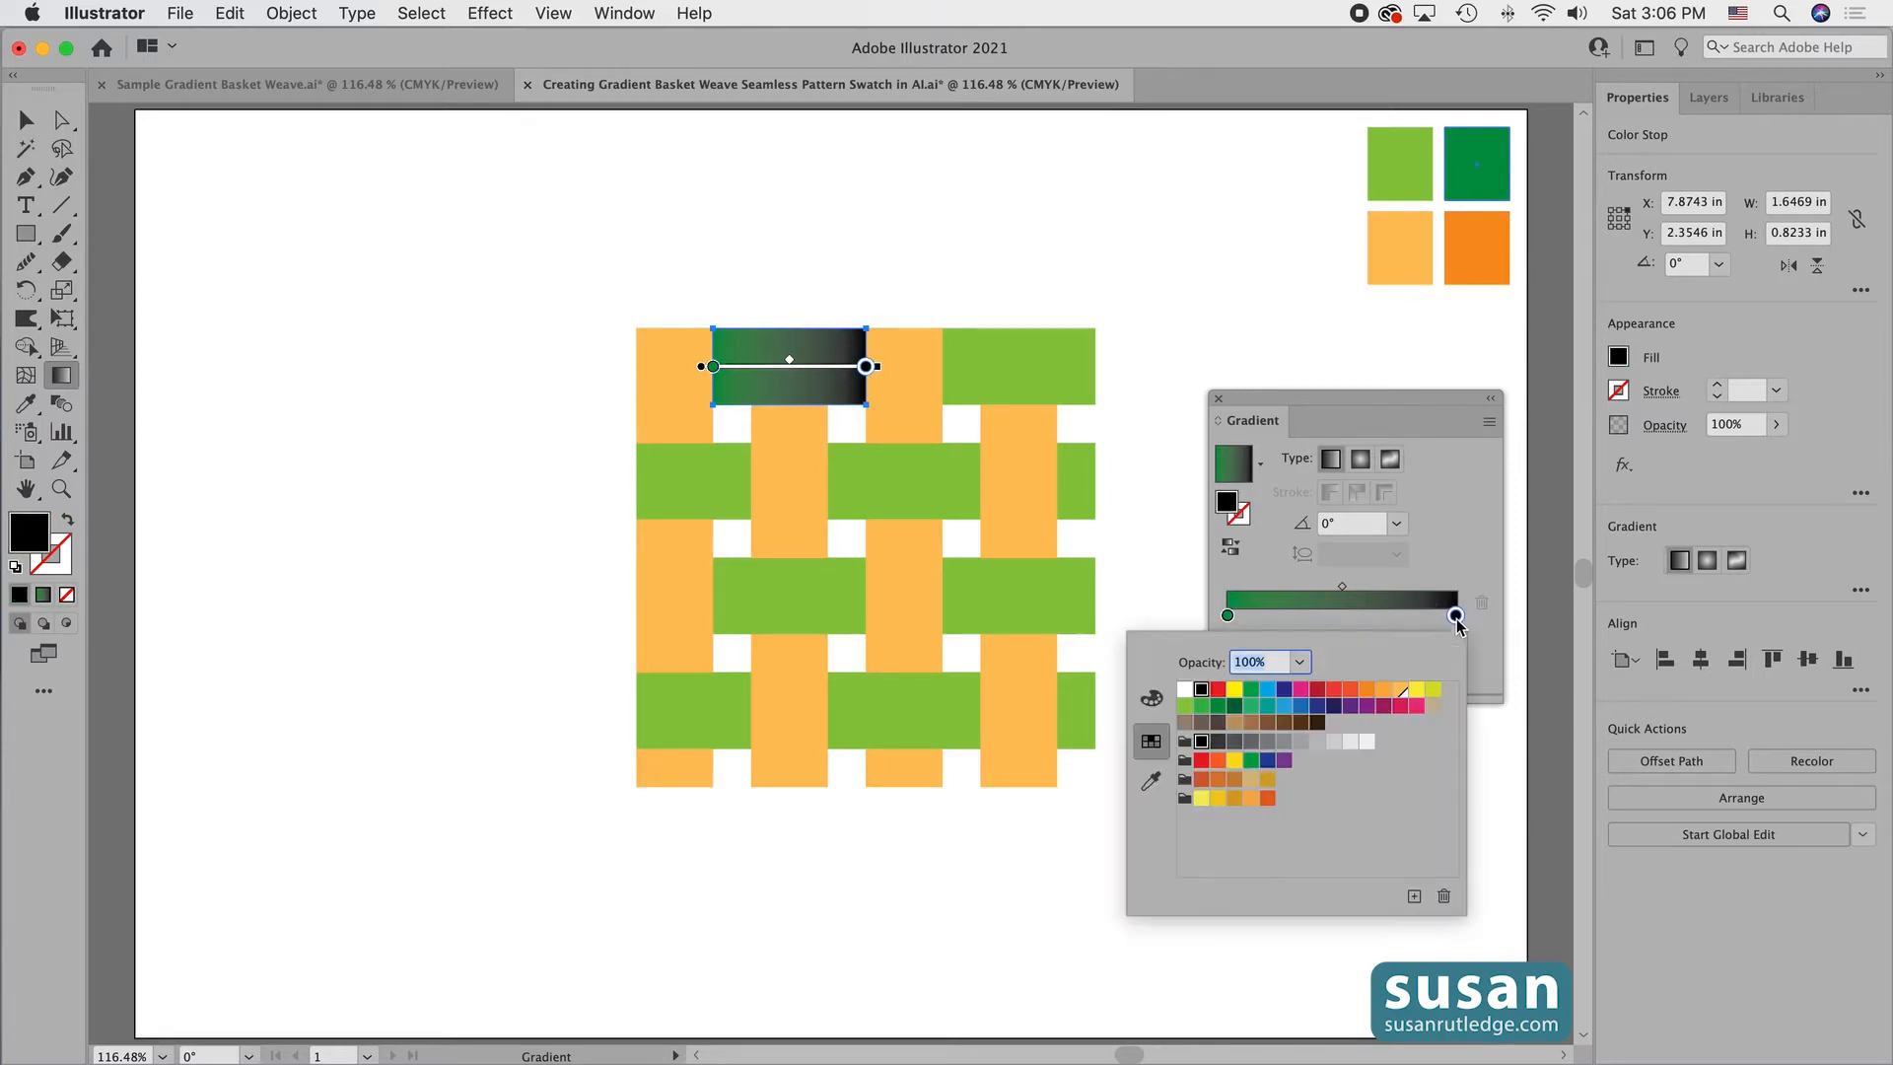
left_click(1150, 781)
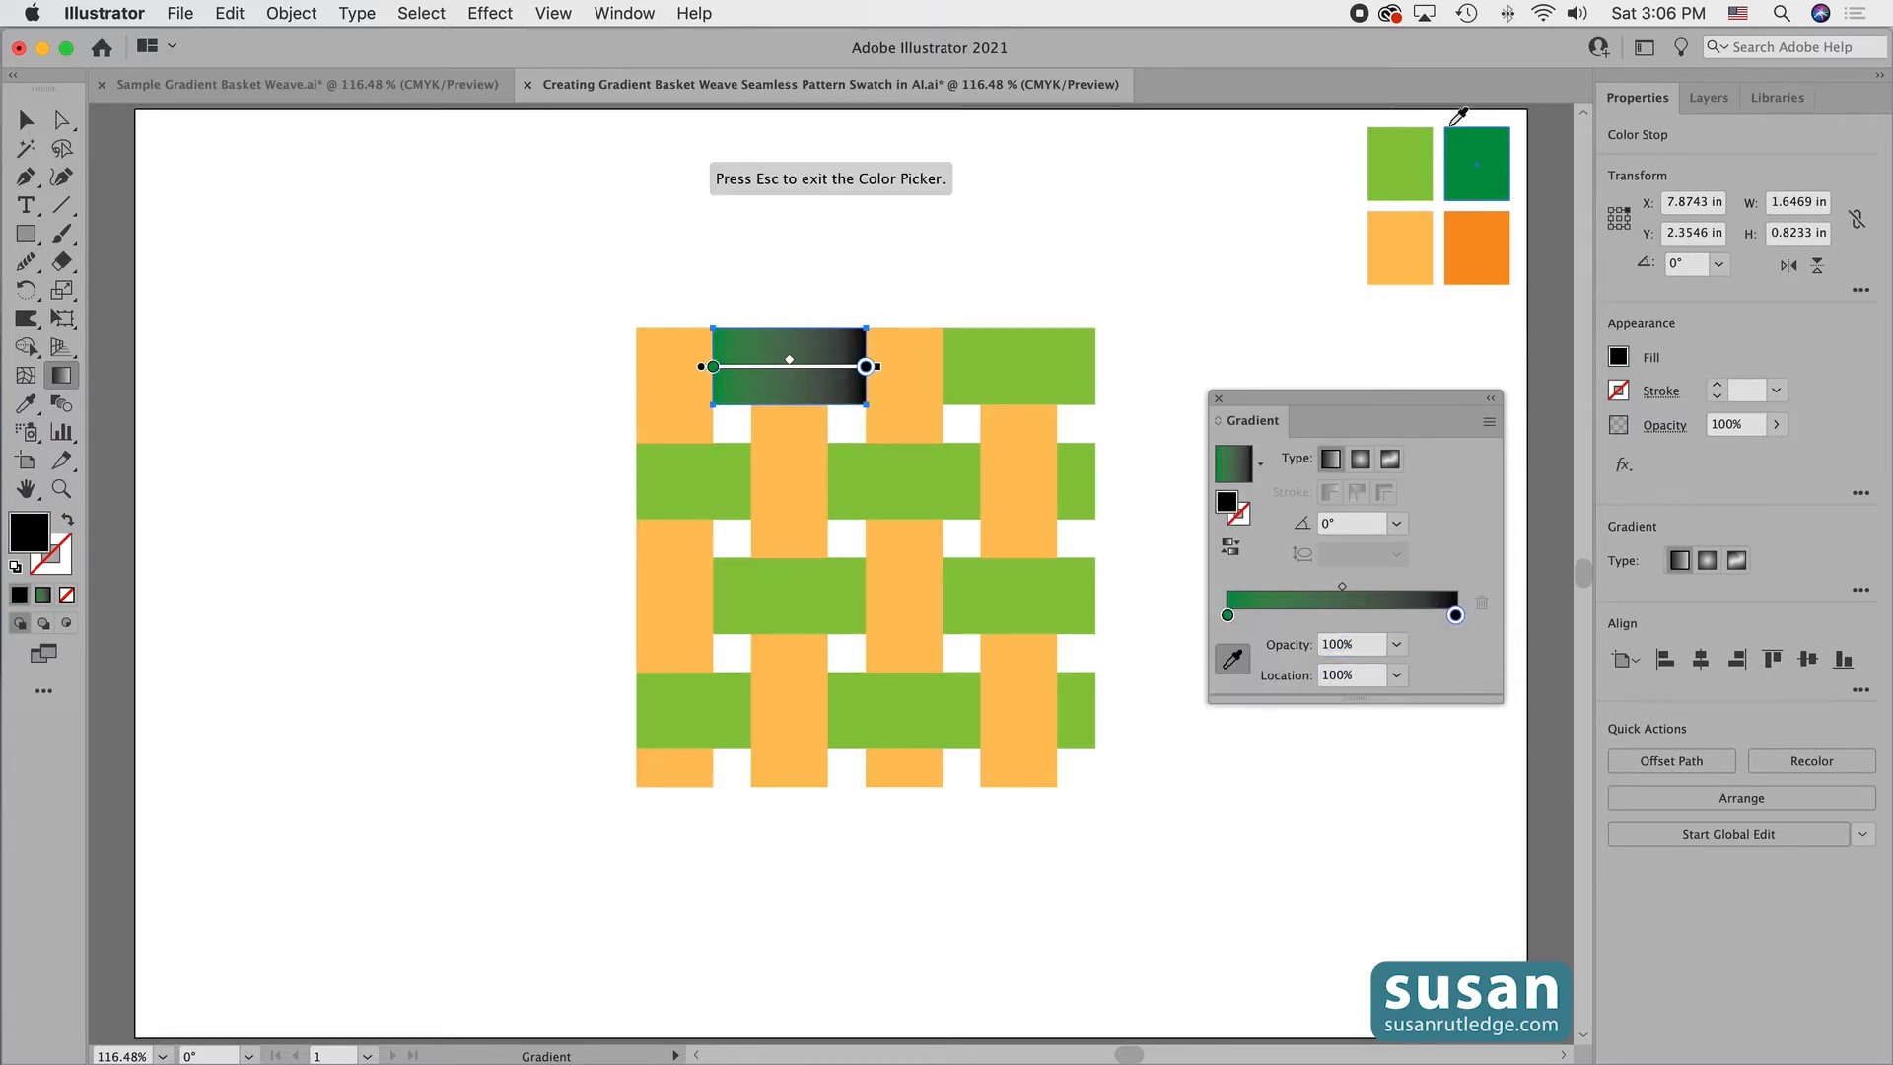
left_click(1484, 149)
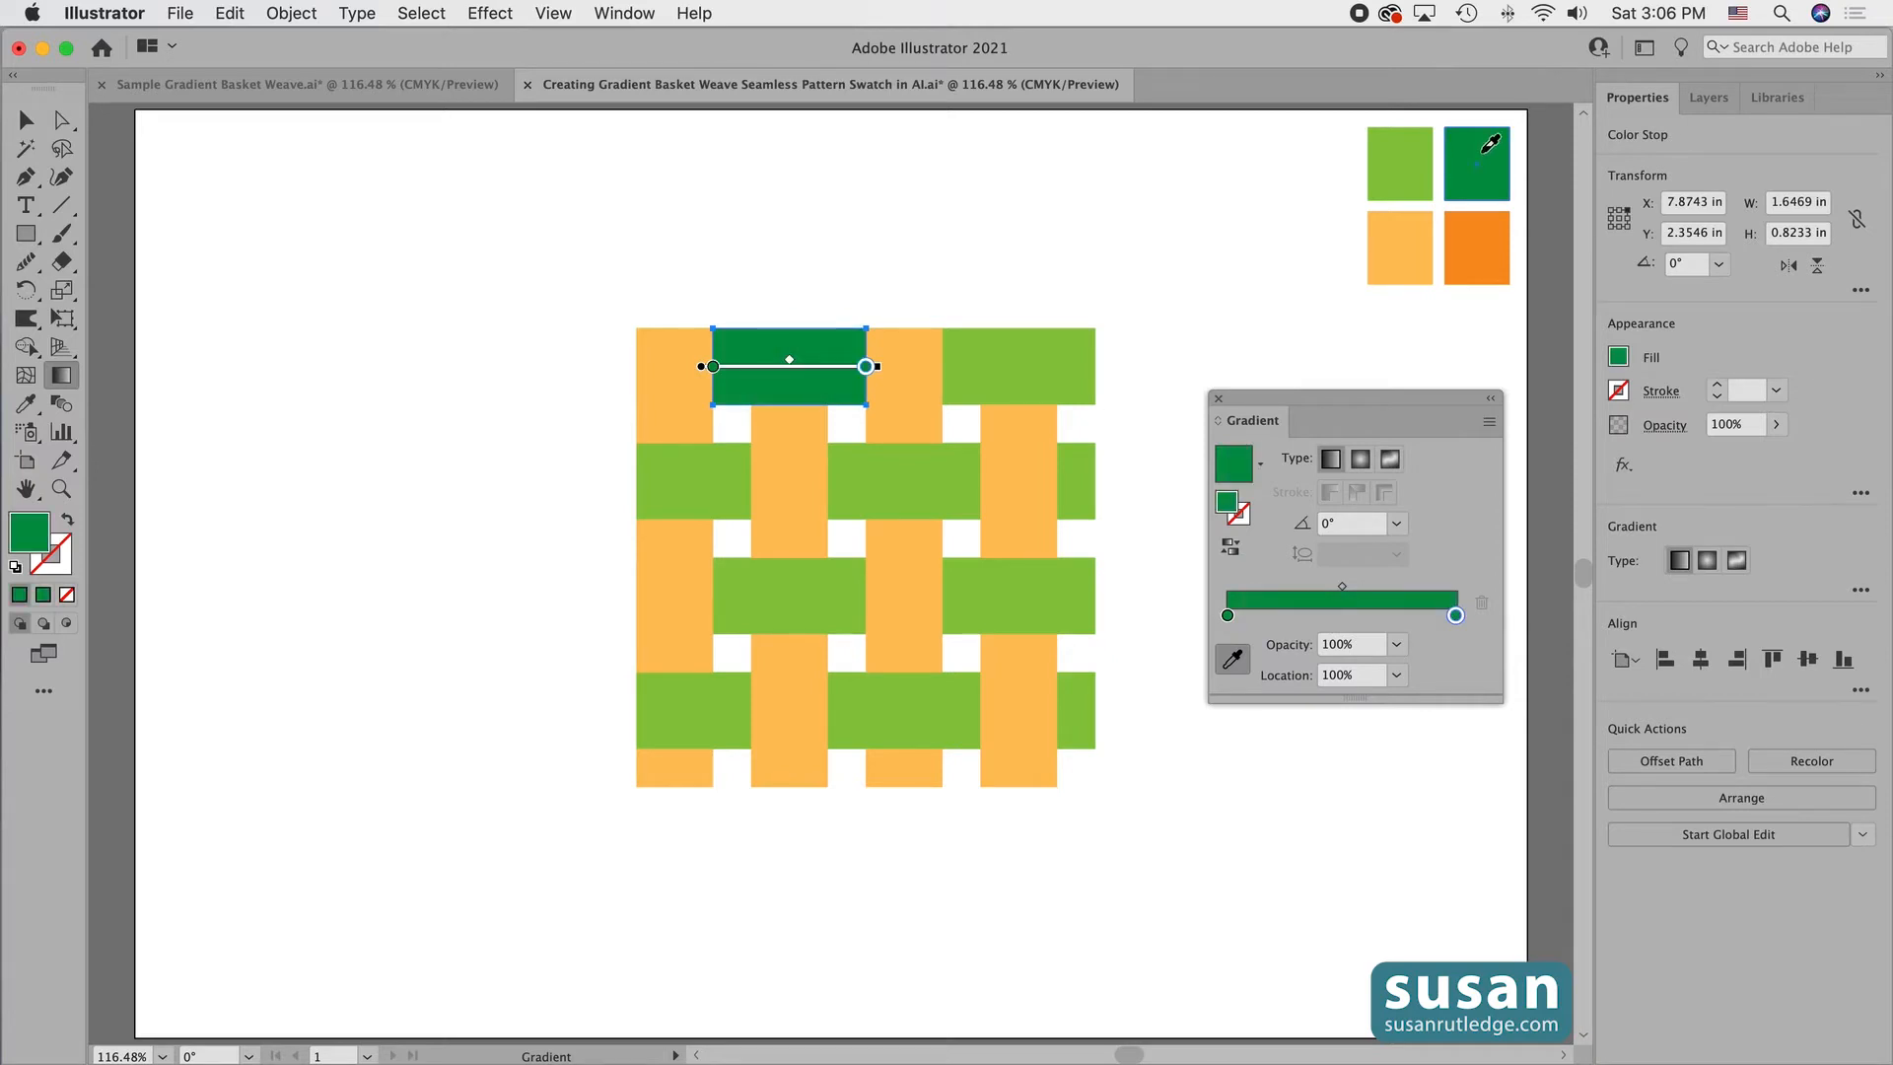
Add a middle stop to the first green bar's gradient and color it with the light green sample square.
left_click(1343, 617)
double_click(1343, 615)
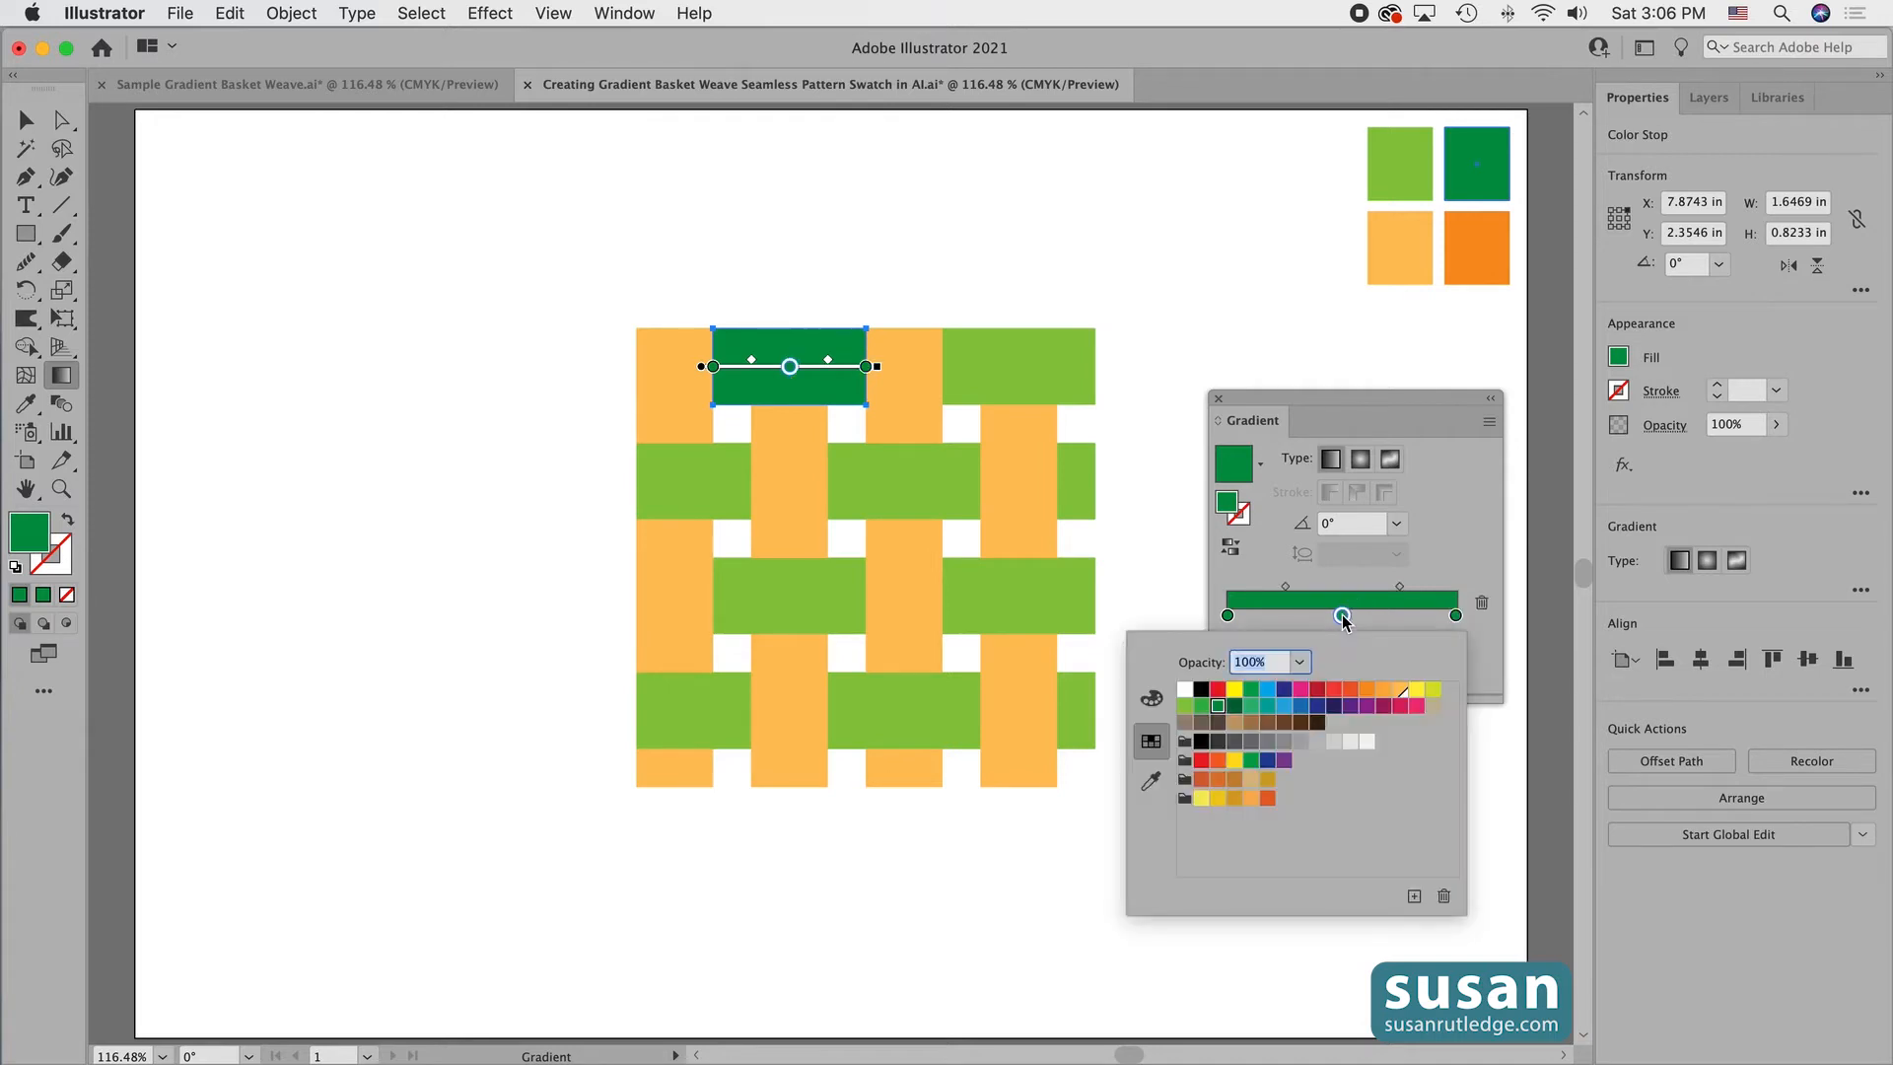
left_click(1151, 781)
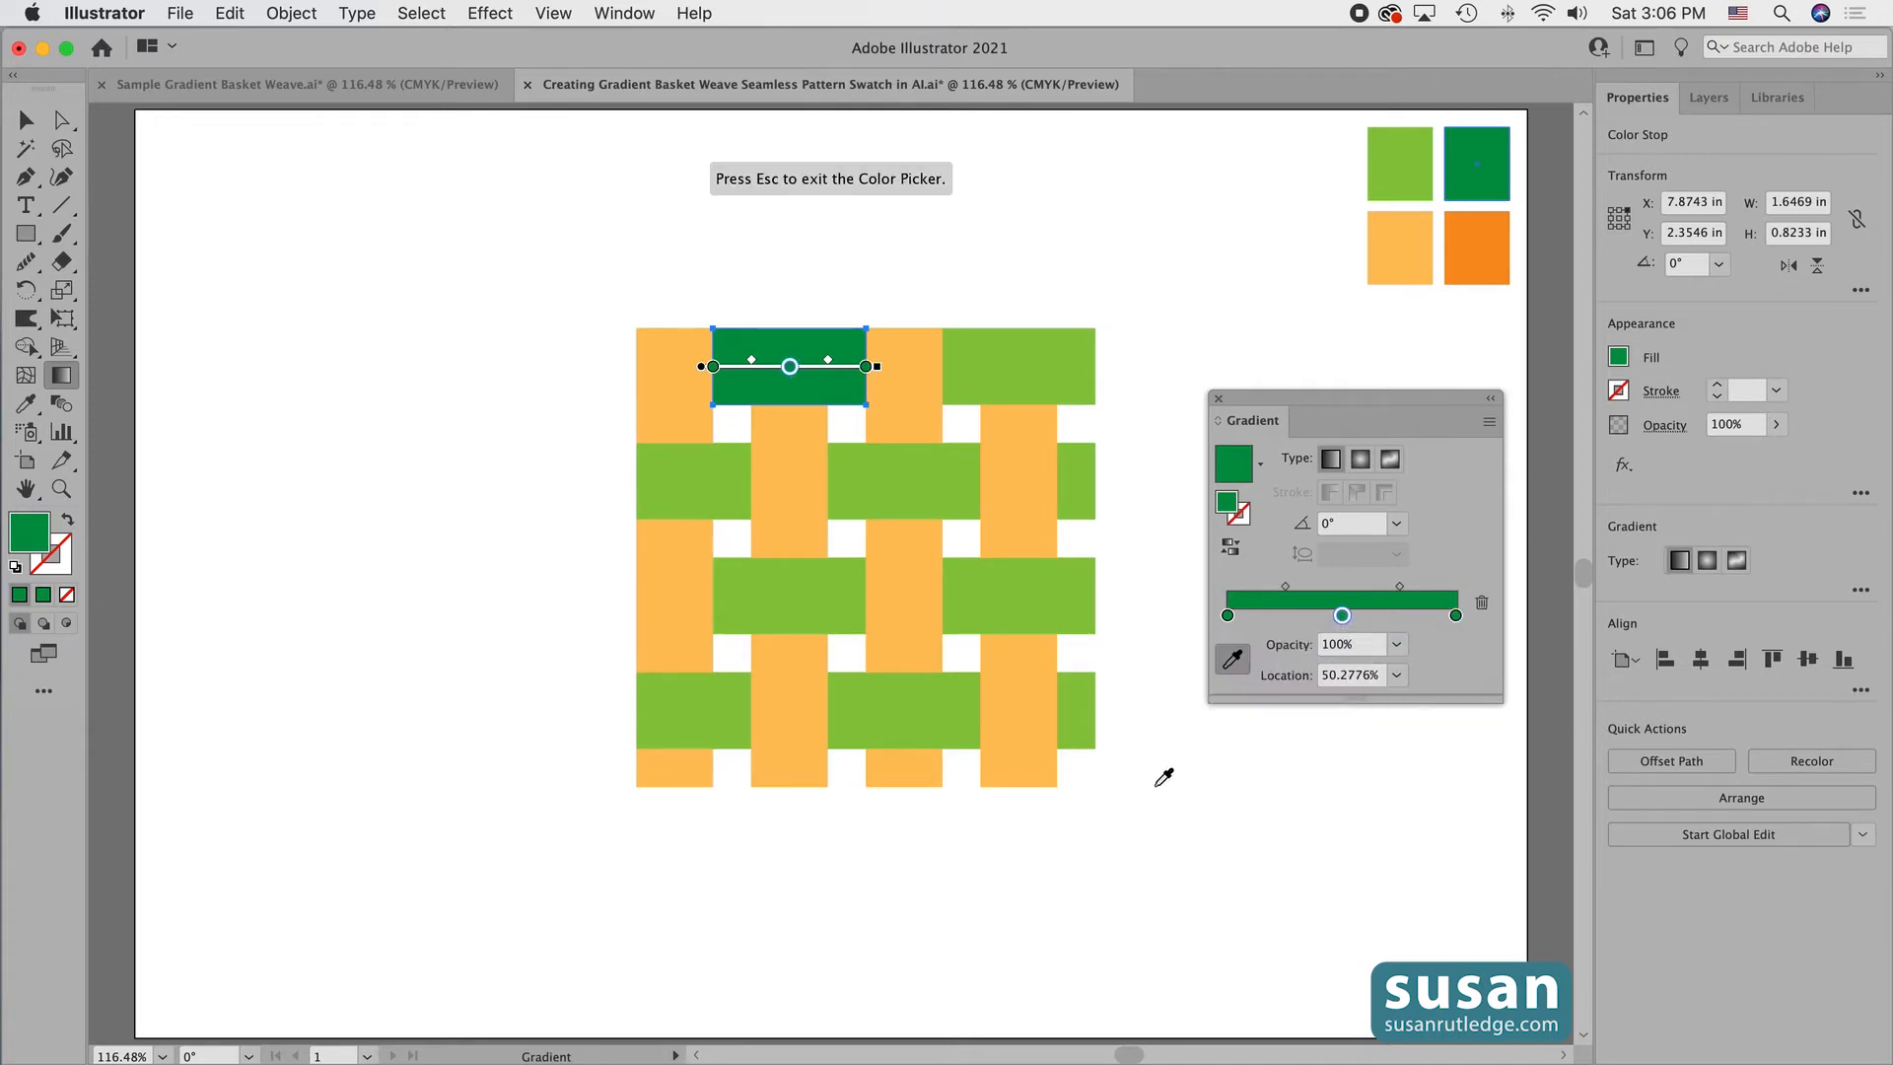
left_click(1400, 162)
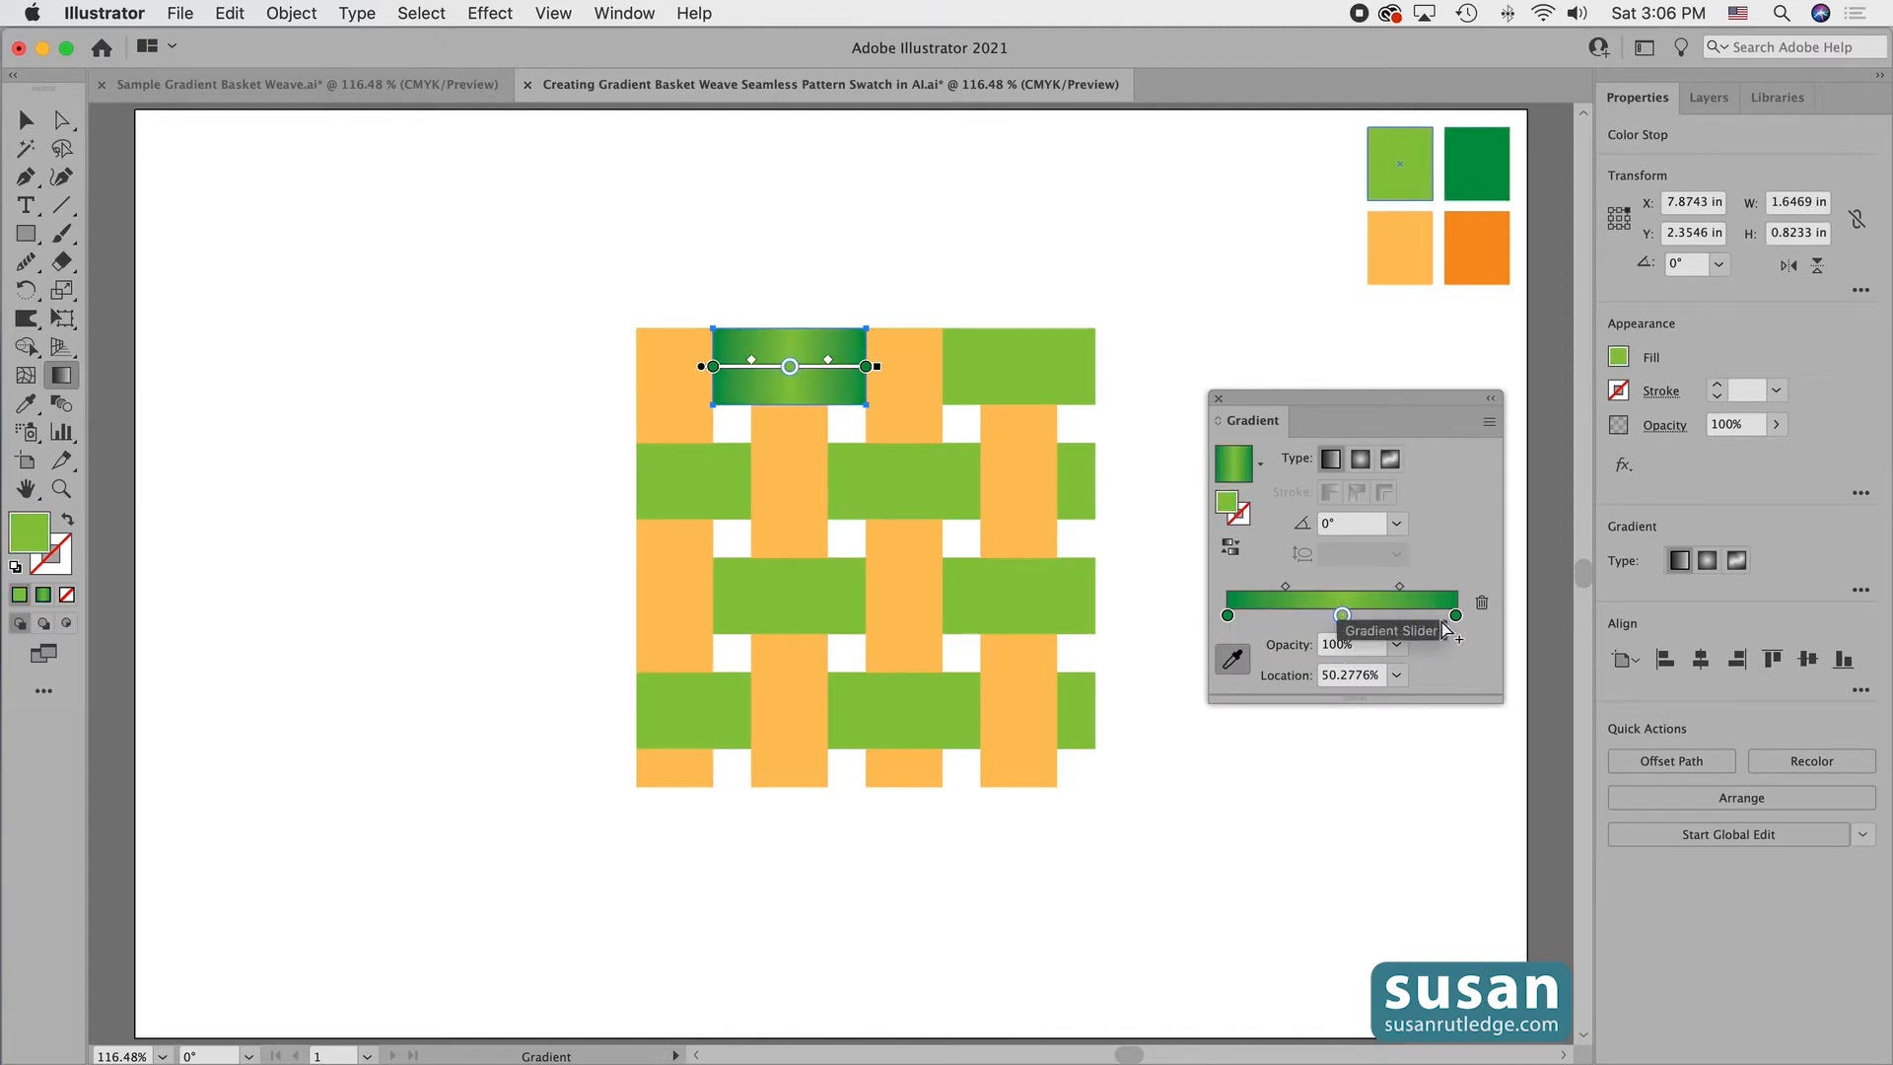
left_click(1219, 398)
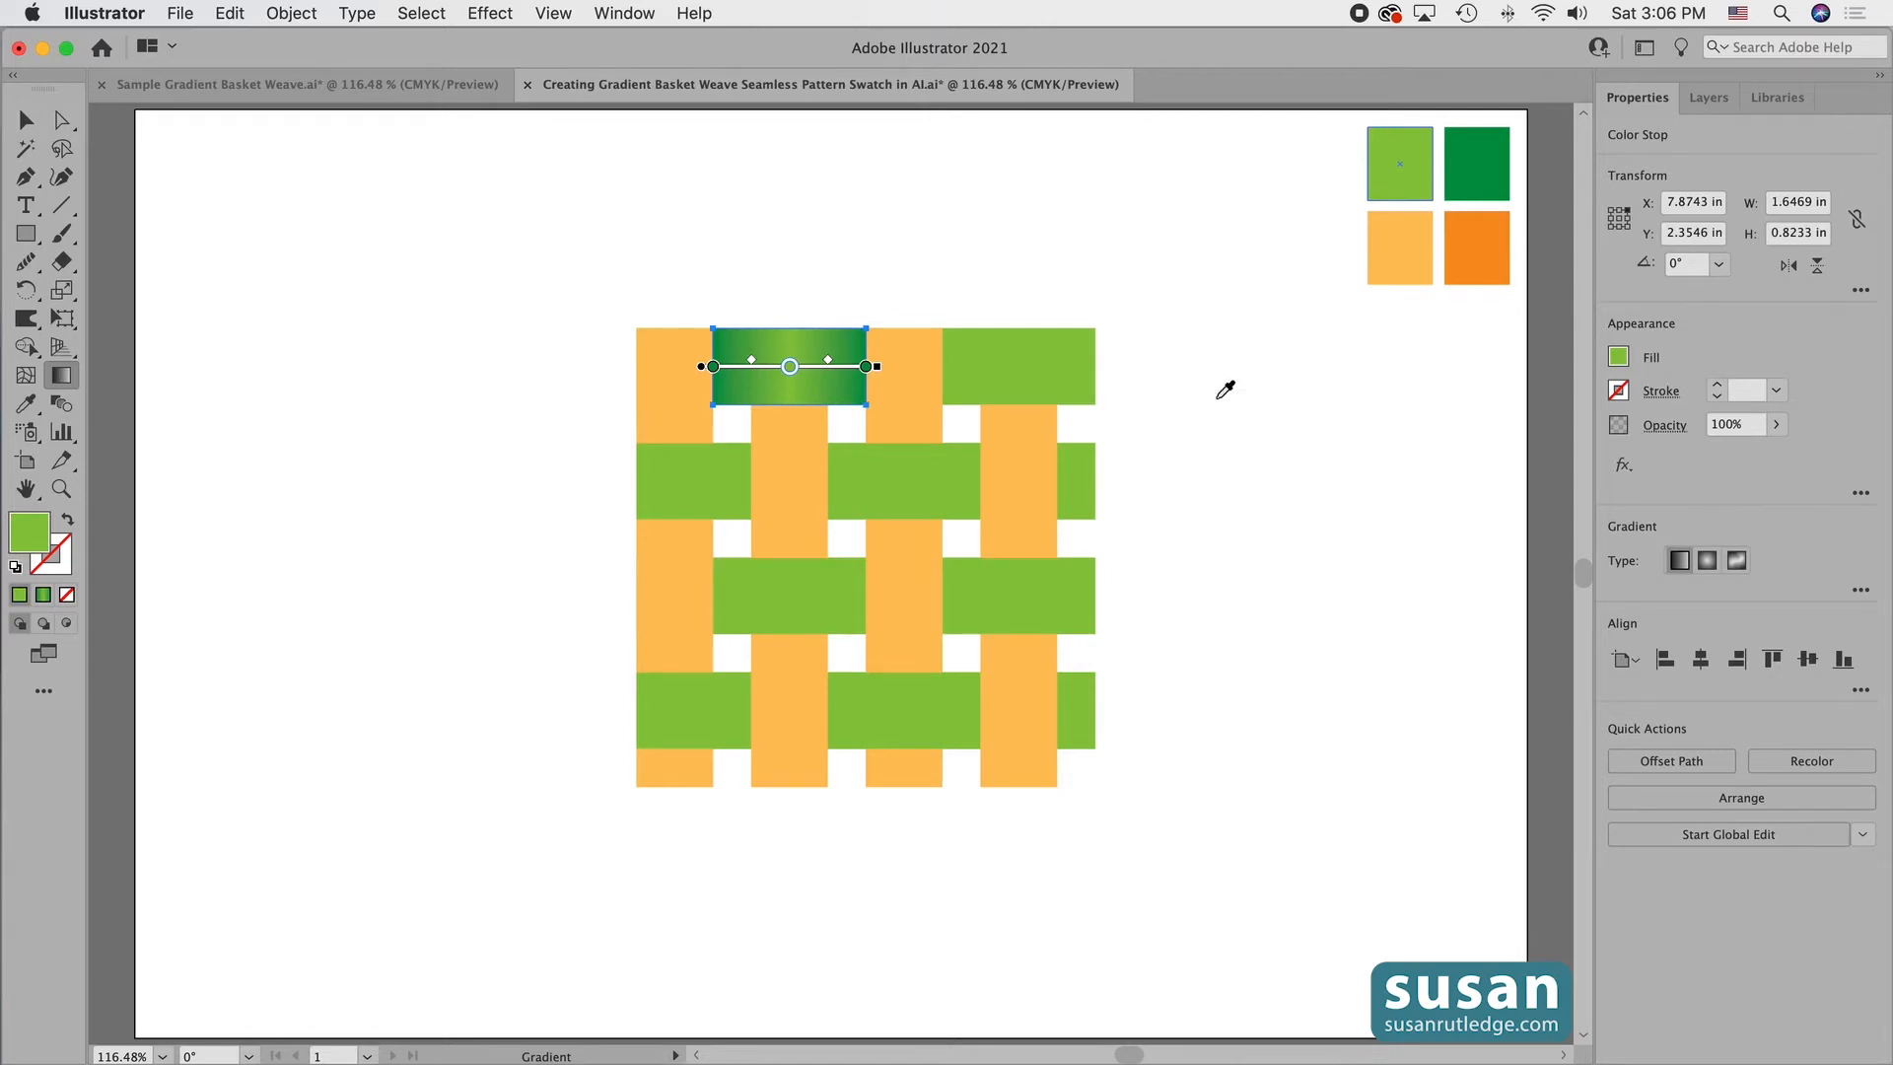
key("v")
left_click(1222, 448)
Hide the bounding box and copy the green gradient from the first bar to all other green bars except the two short end pieces.
left_click(1016, 370)
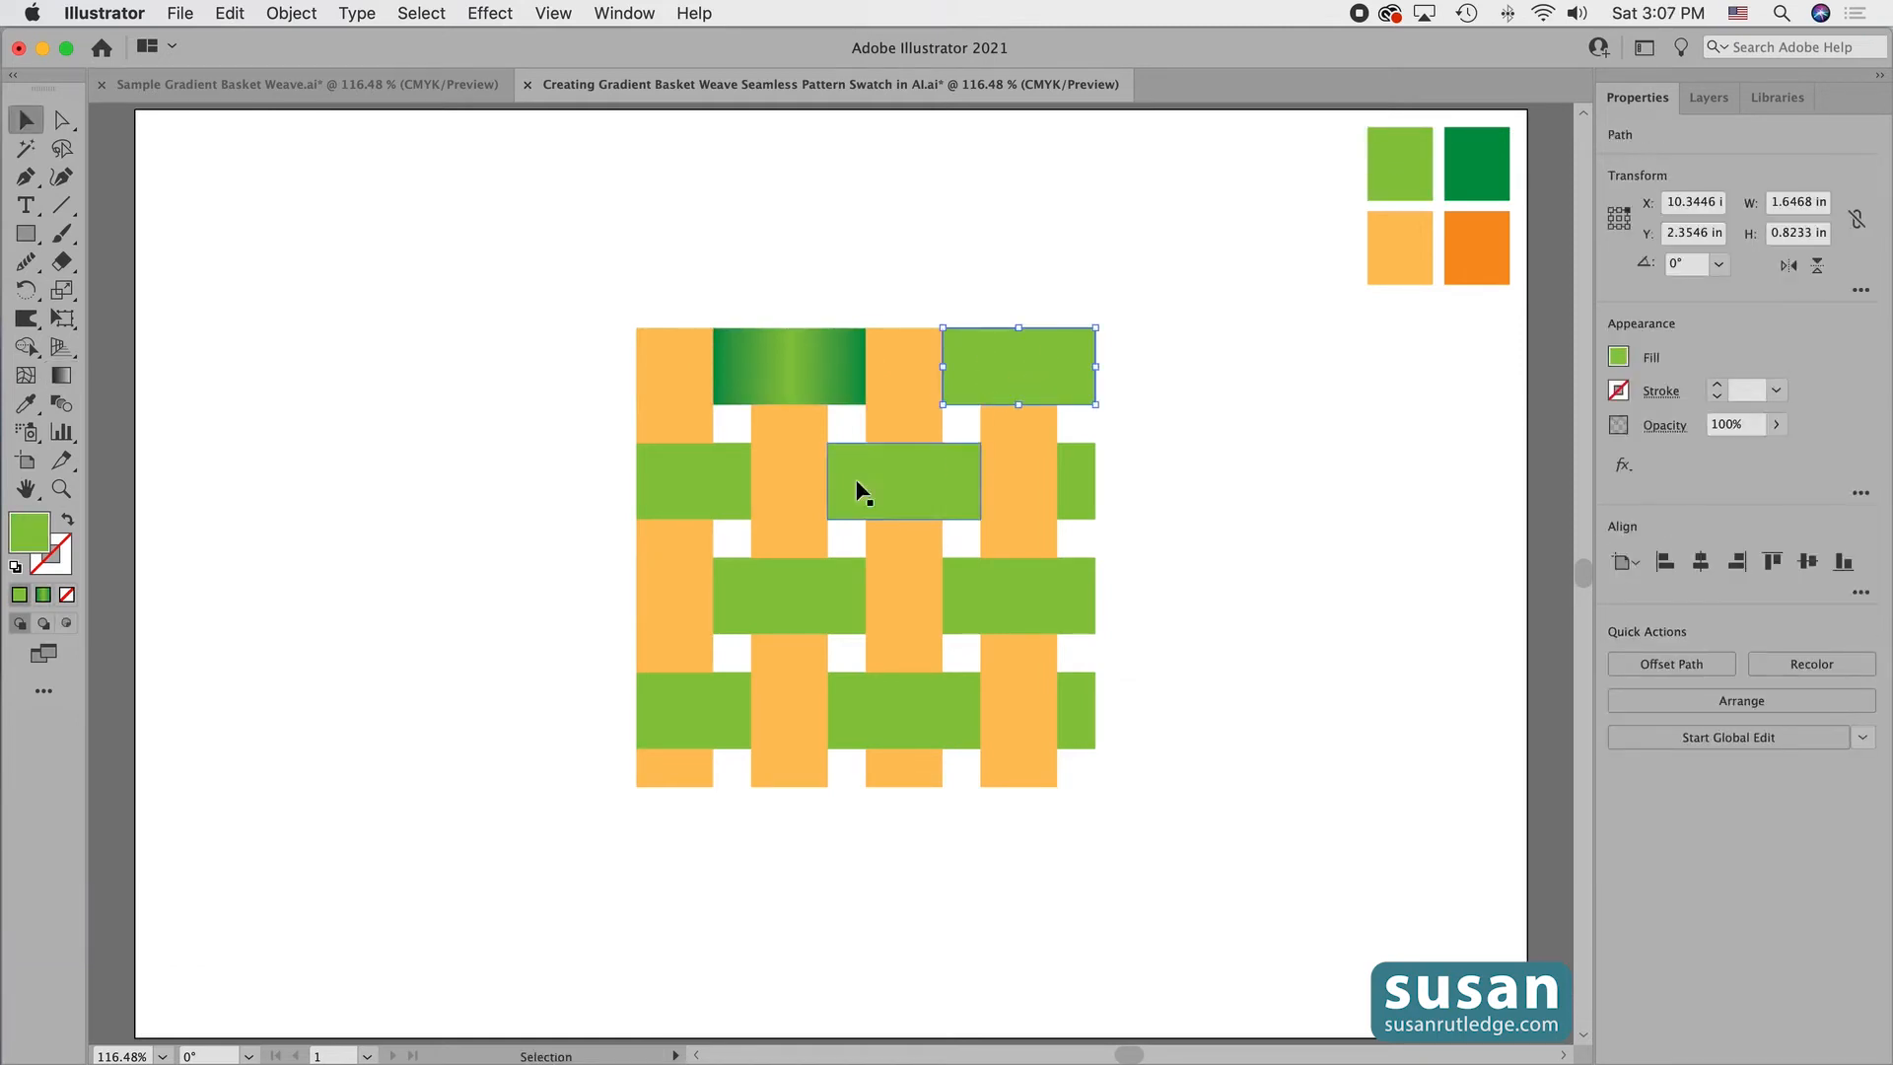
left_click(715, 500, "shift")
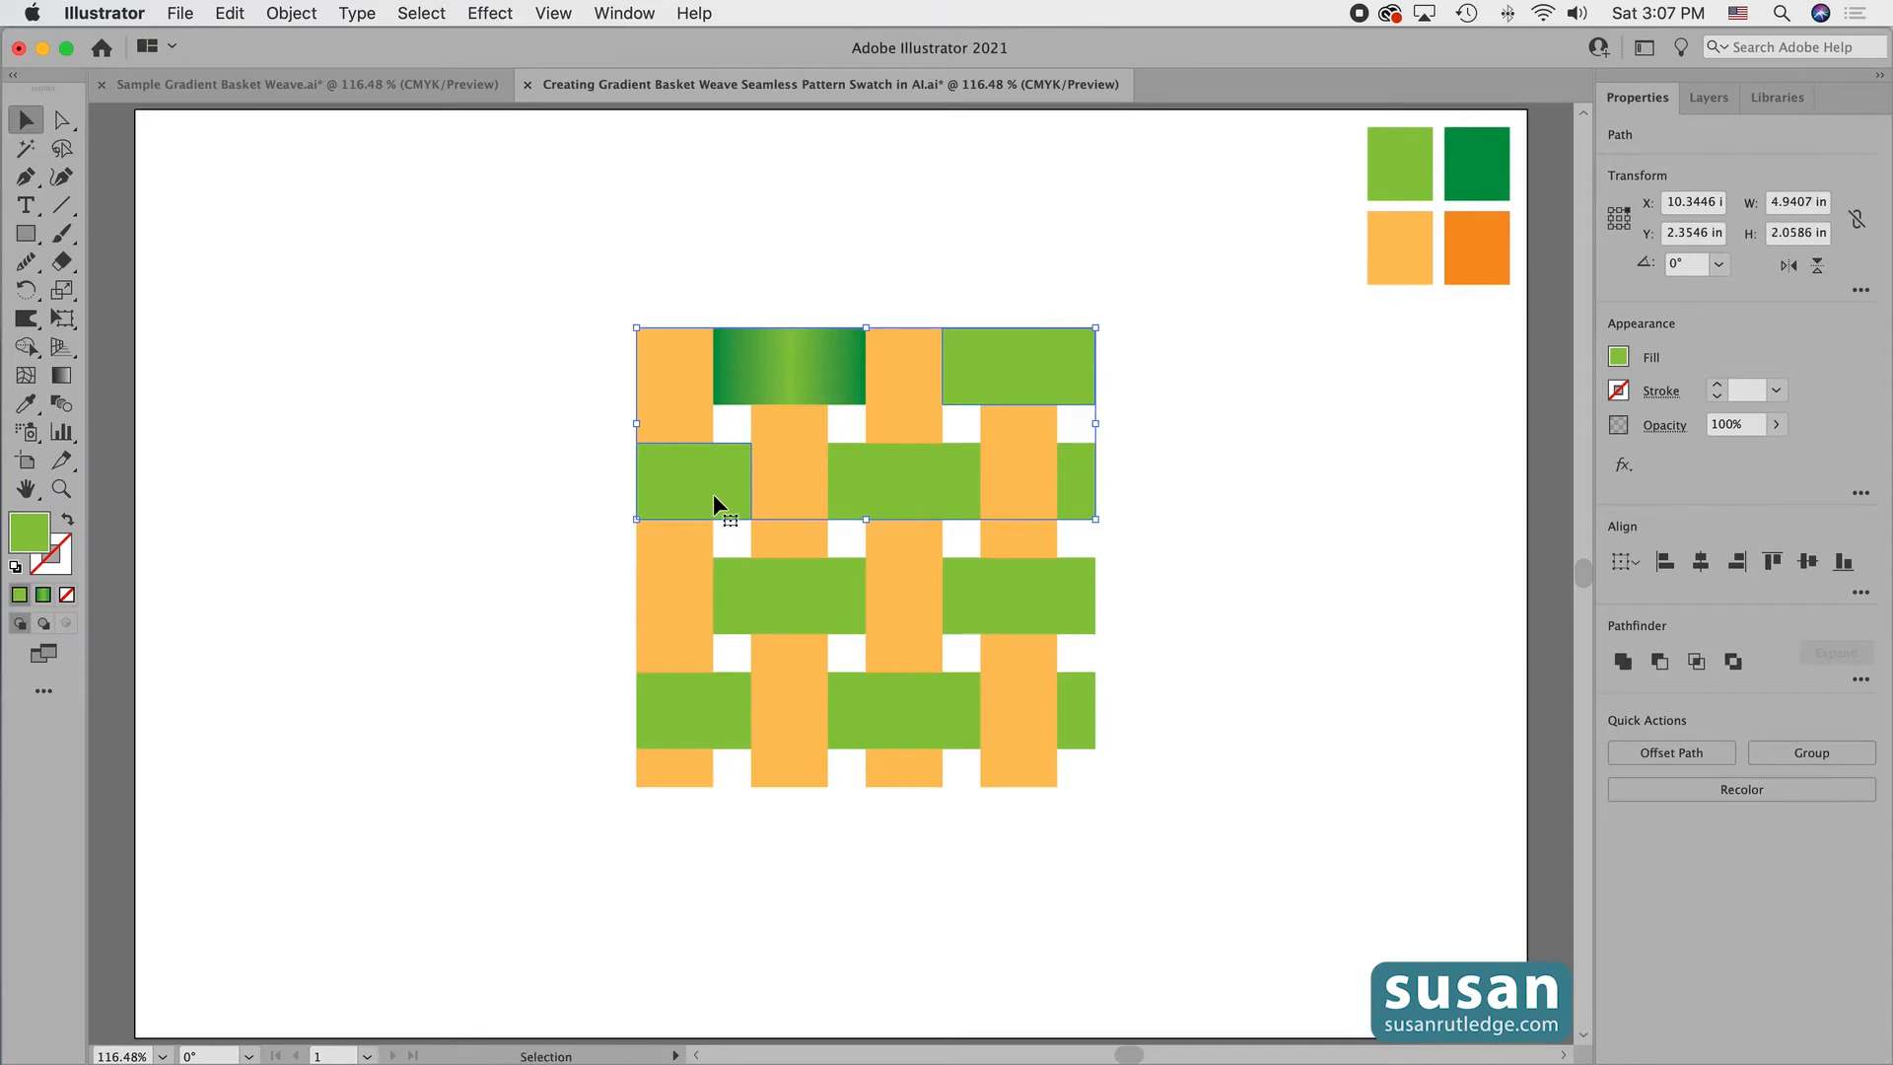
key("shift+super+b")
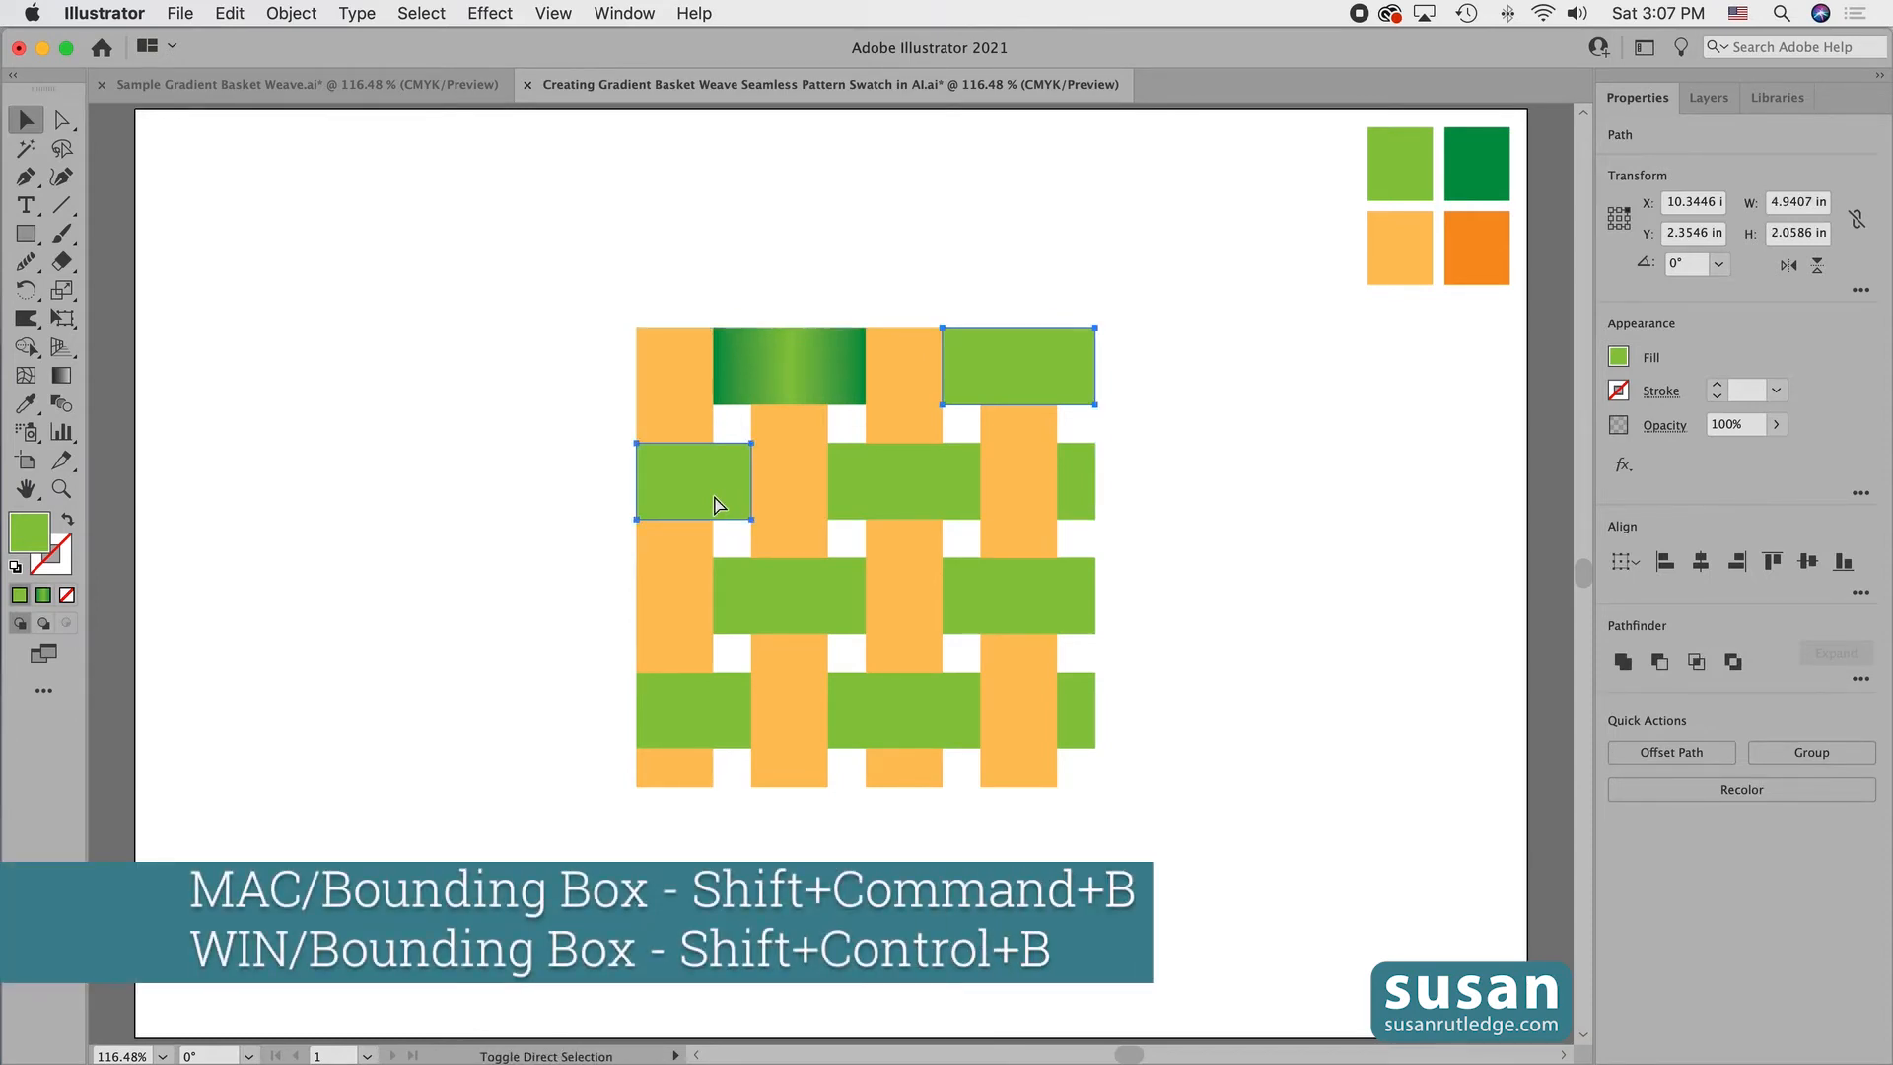
left_click(899, 499, "shift")
left_click(819, 611, "shift")
left_click(1059, 603, "shift")
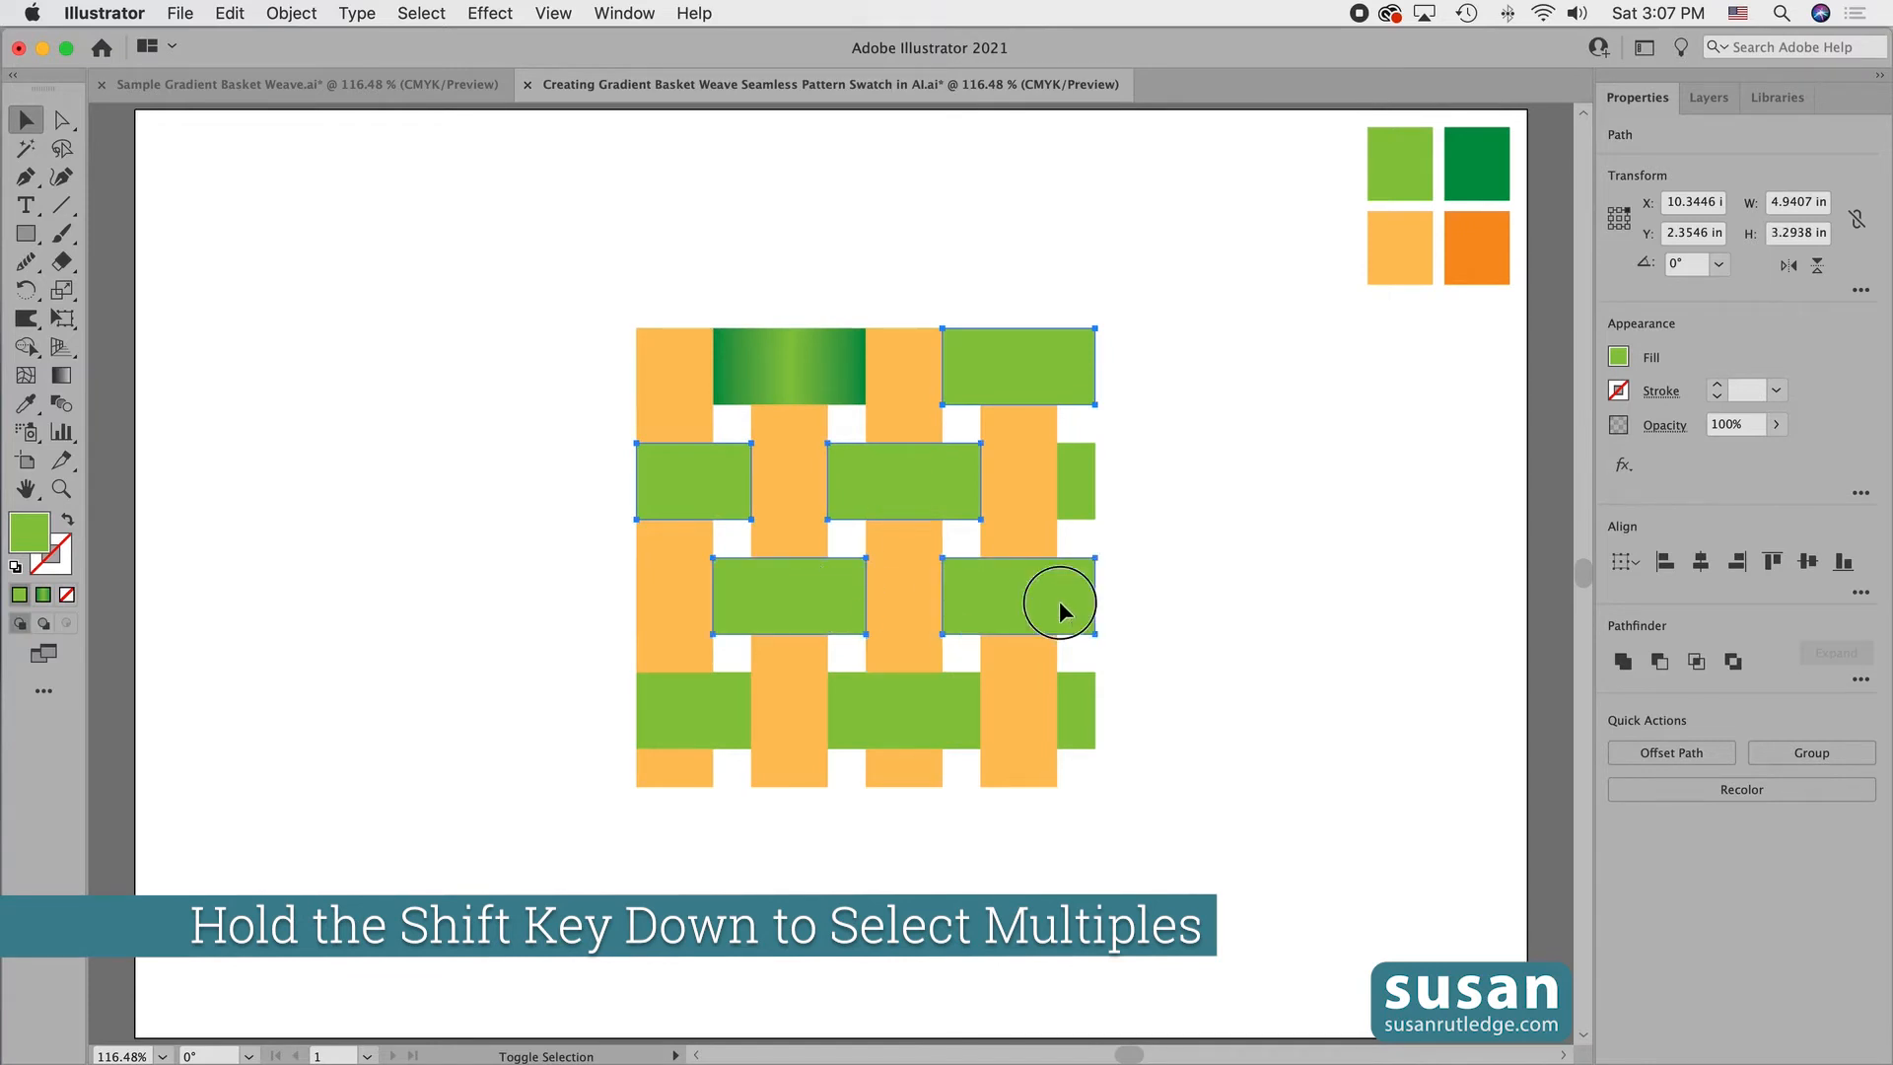
left_click(708, 720, "shift")
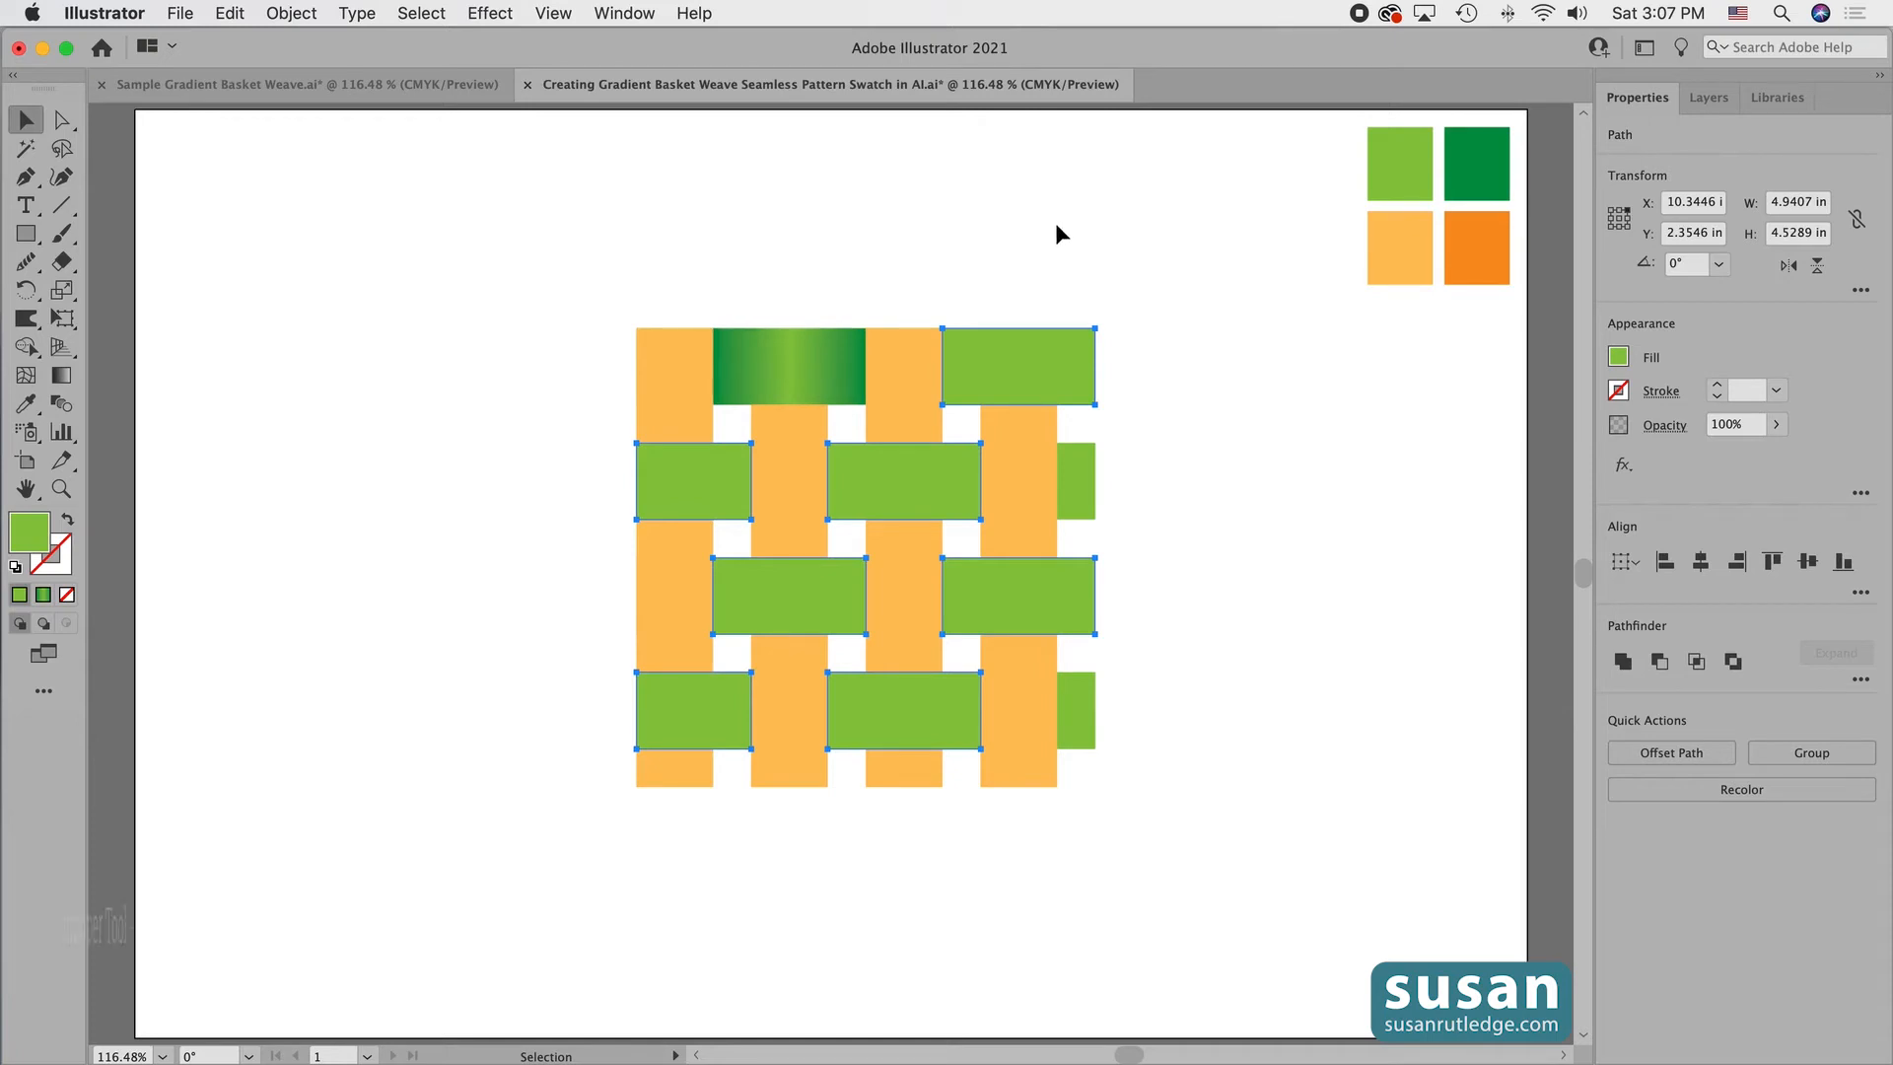
key("i")
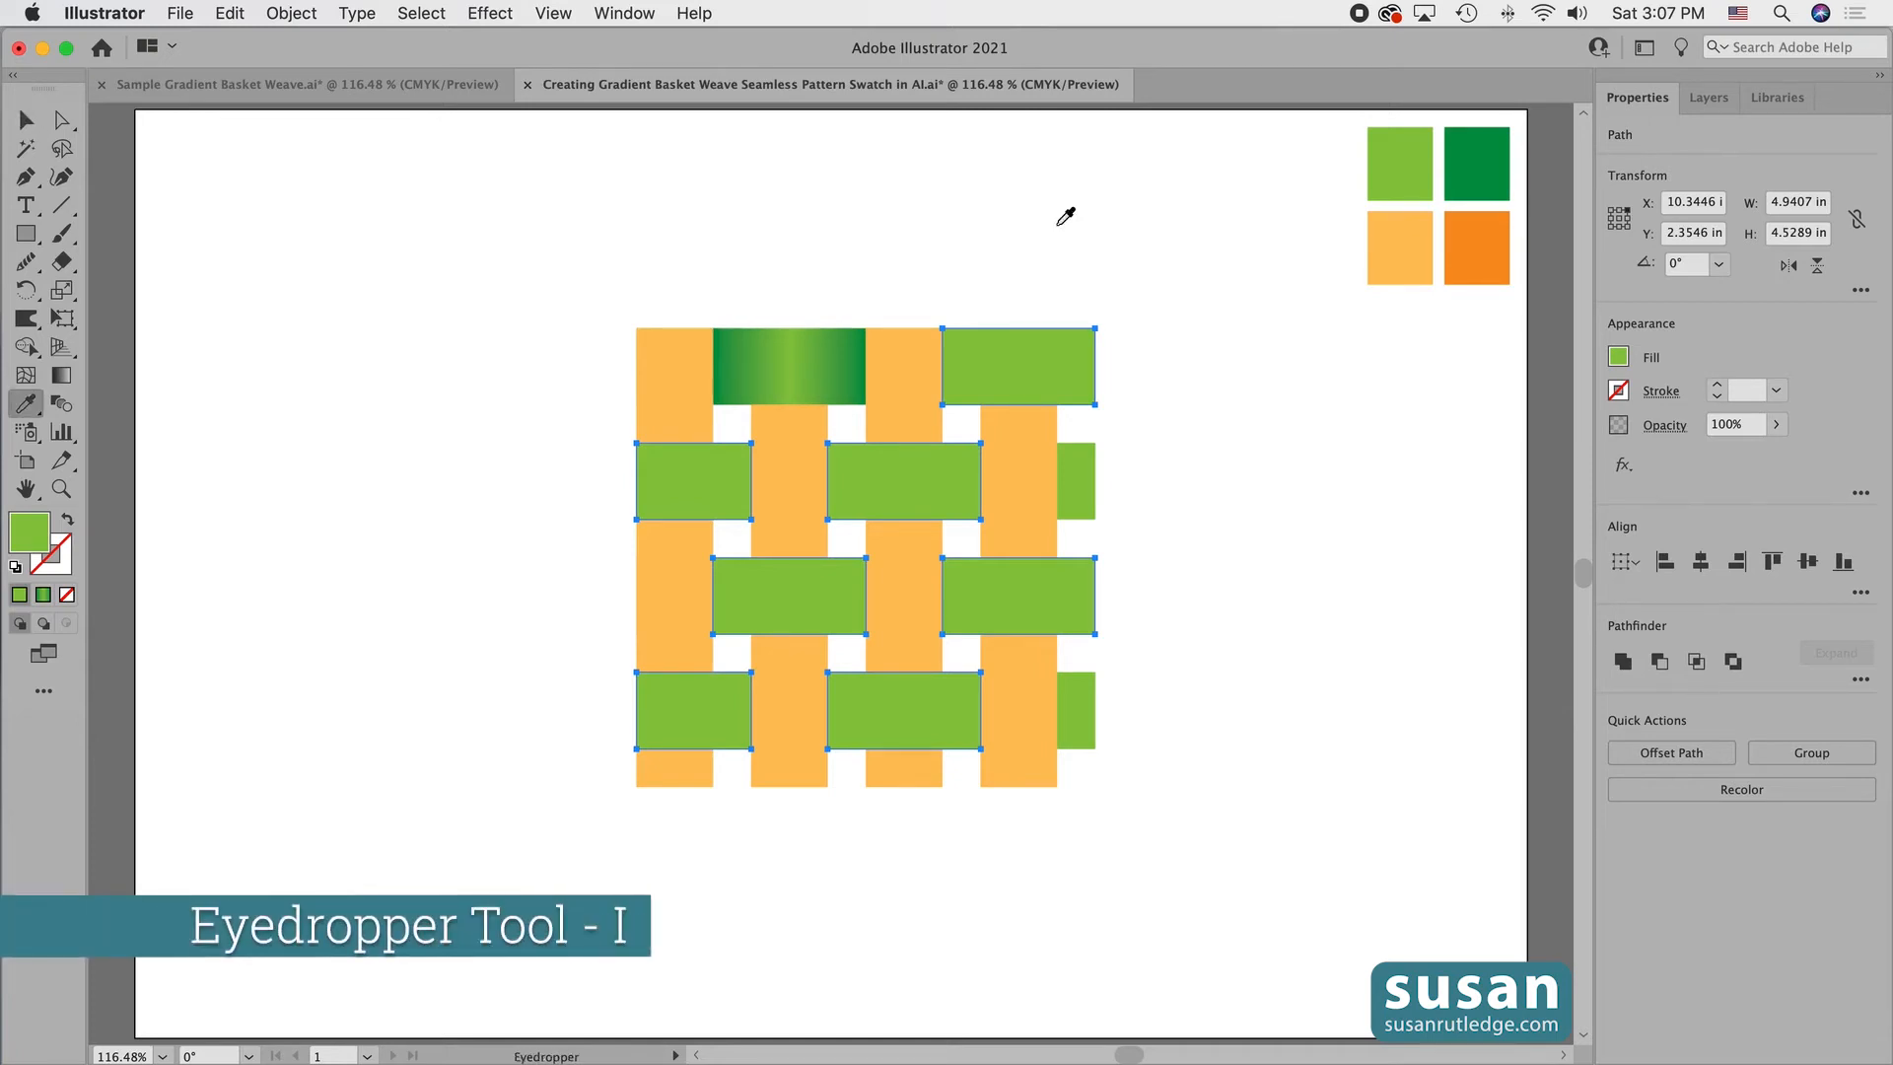
left_click(795, 369)
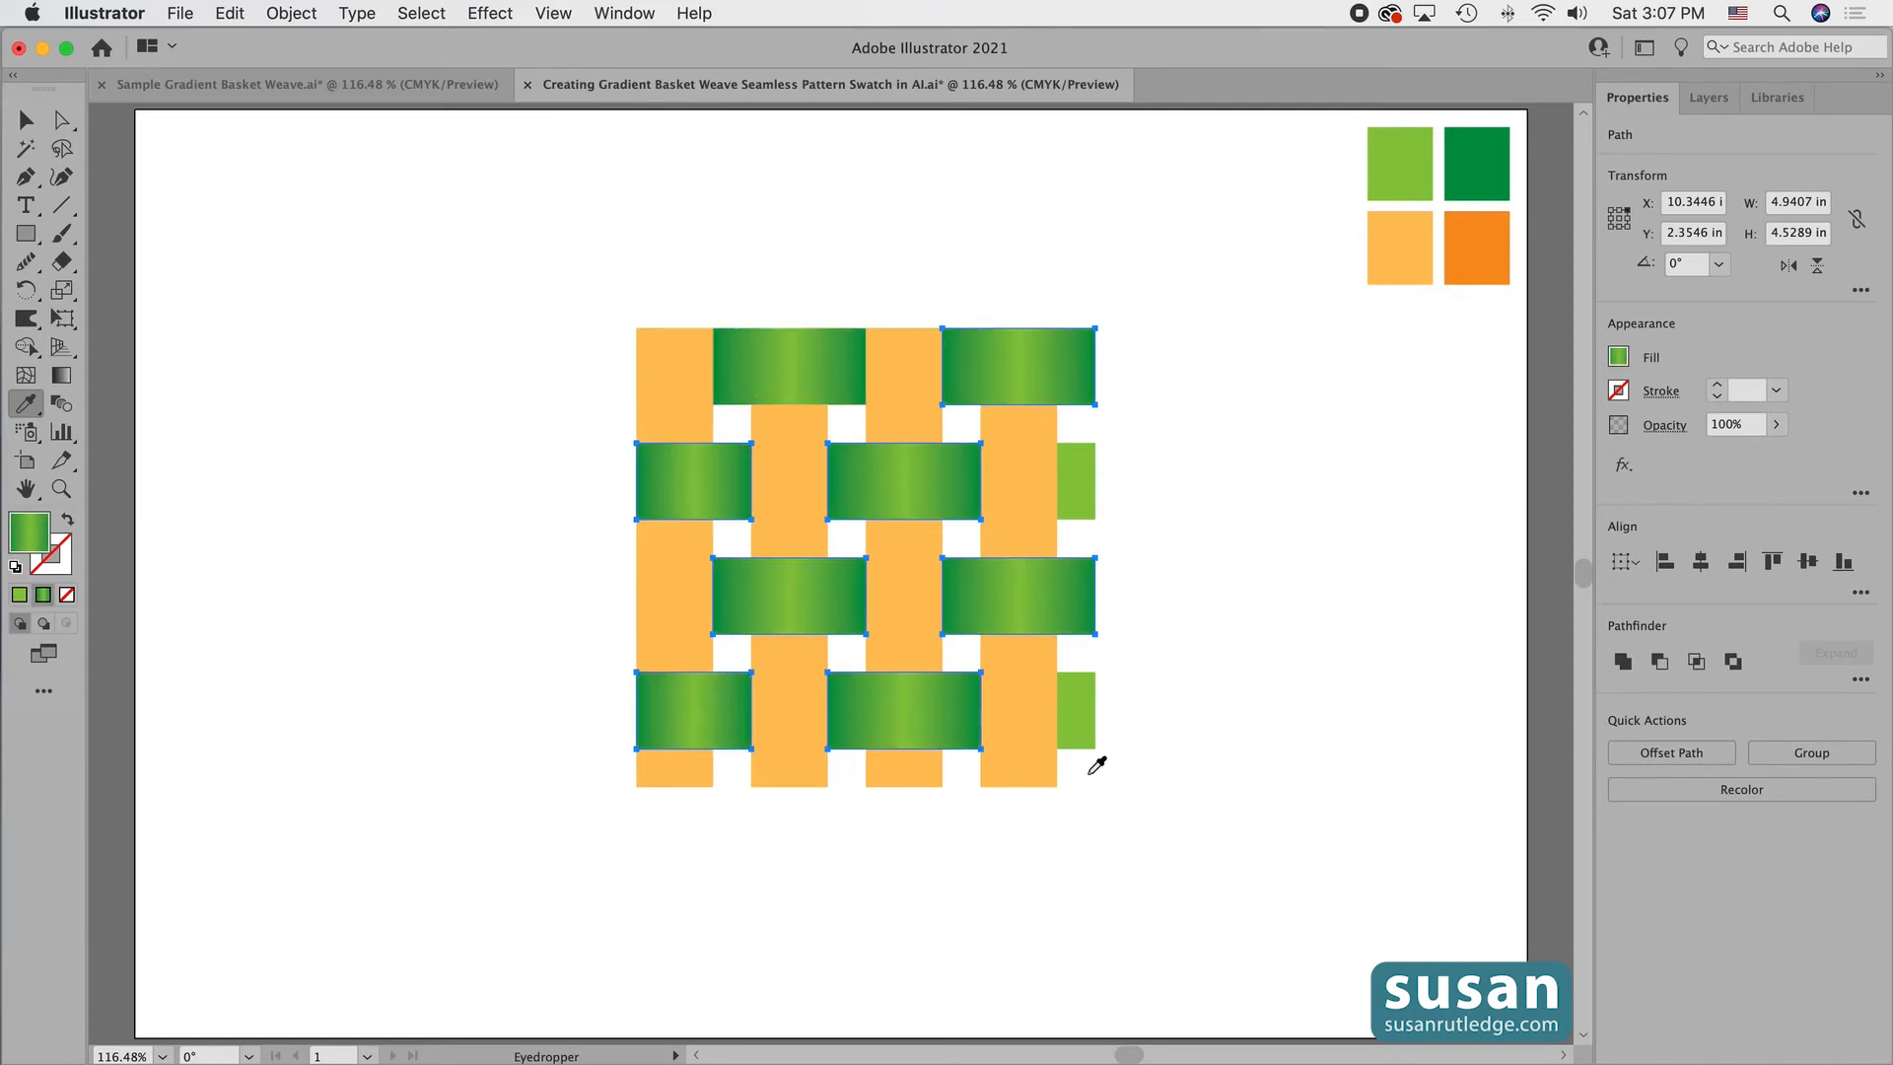
key("v")
left_click(1203, 392)
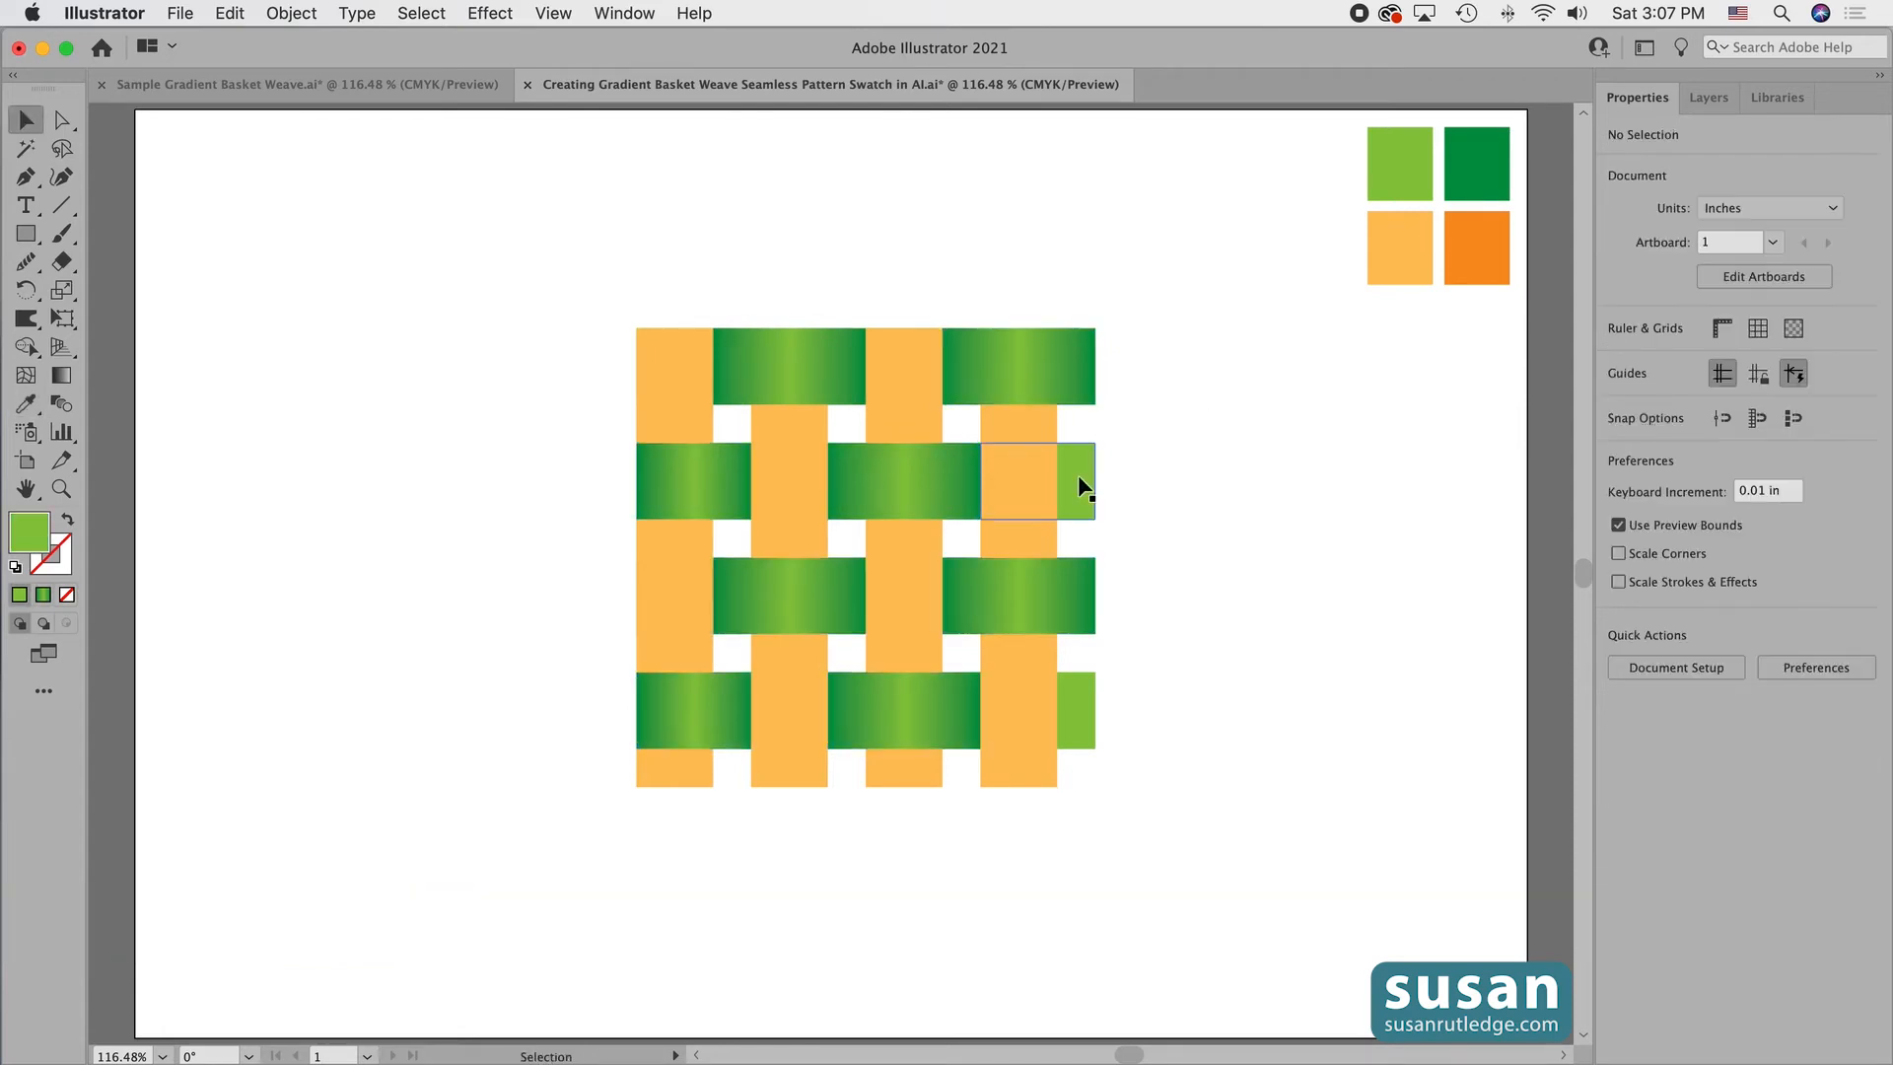
Fill the two short green end pieces in the second and fourth rows with the dark green sample color.
left_click(1079, 477)
left_click(1084, 725, "shift")
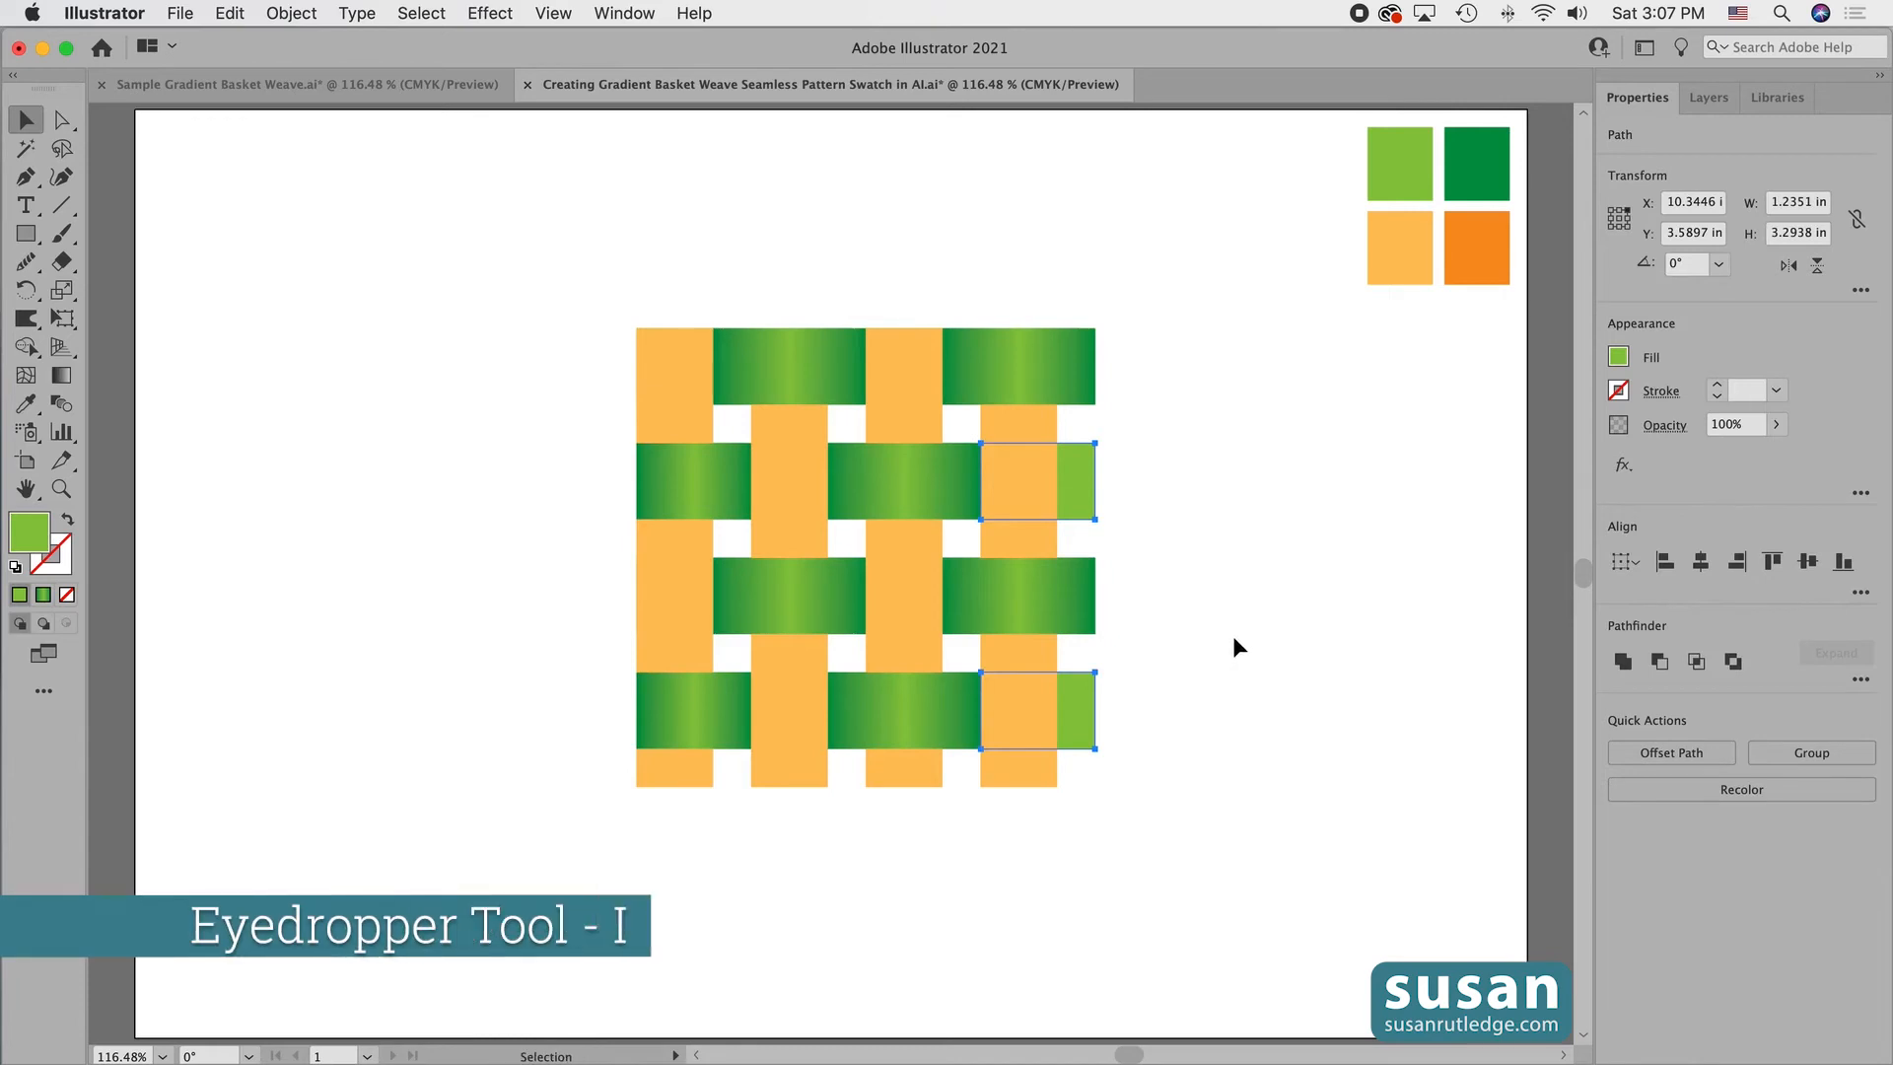
key("i")
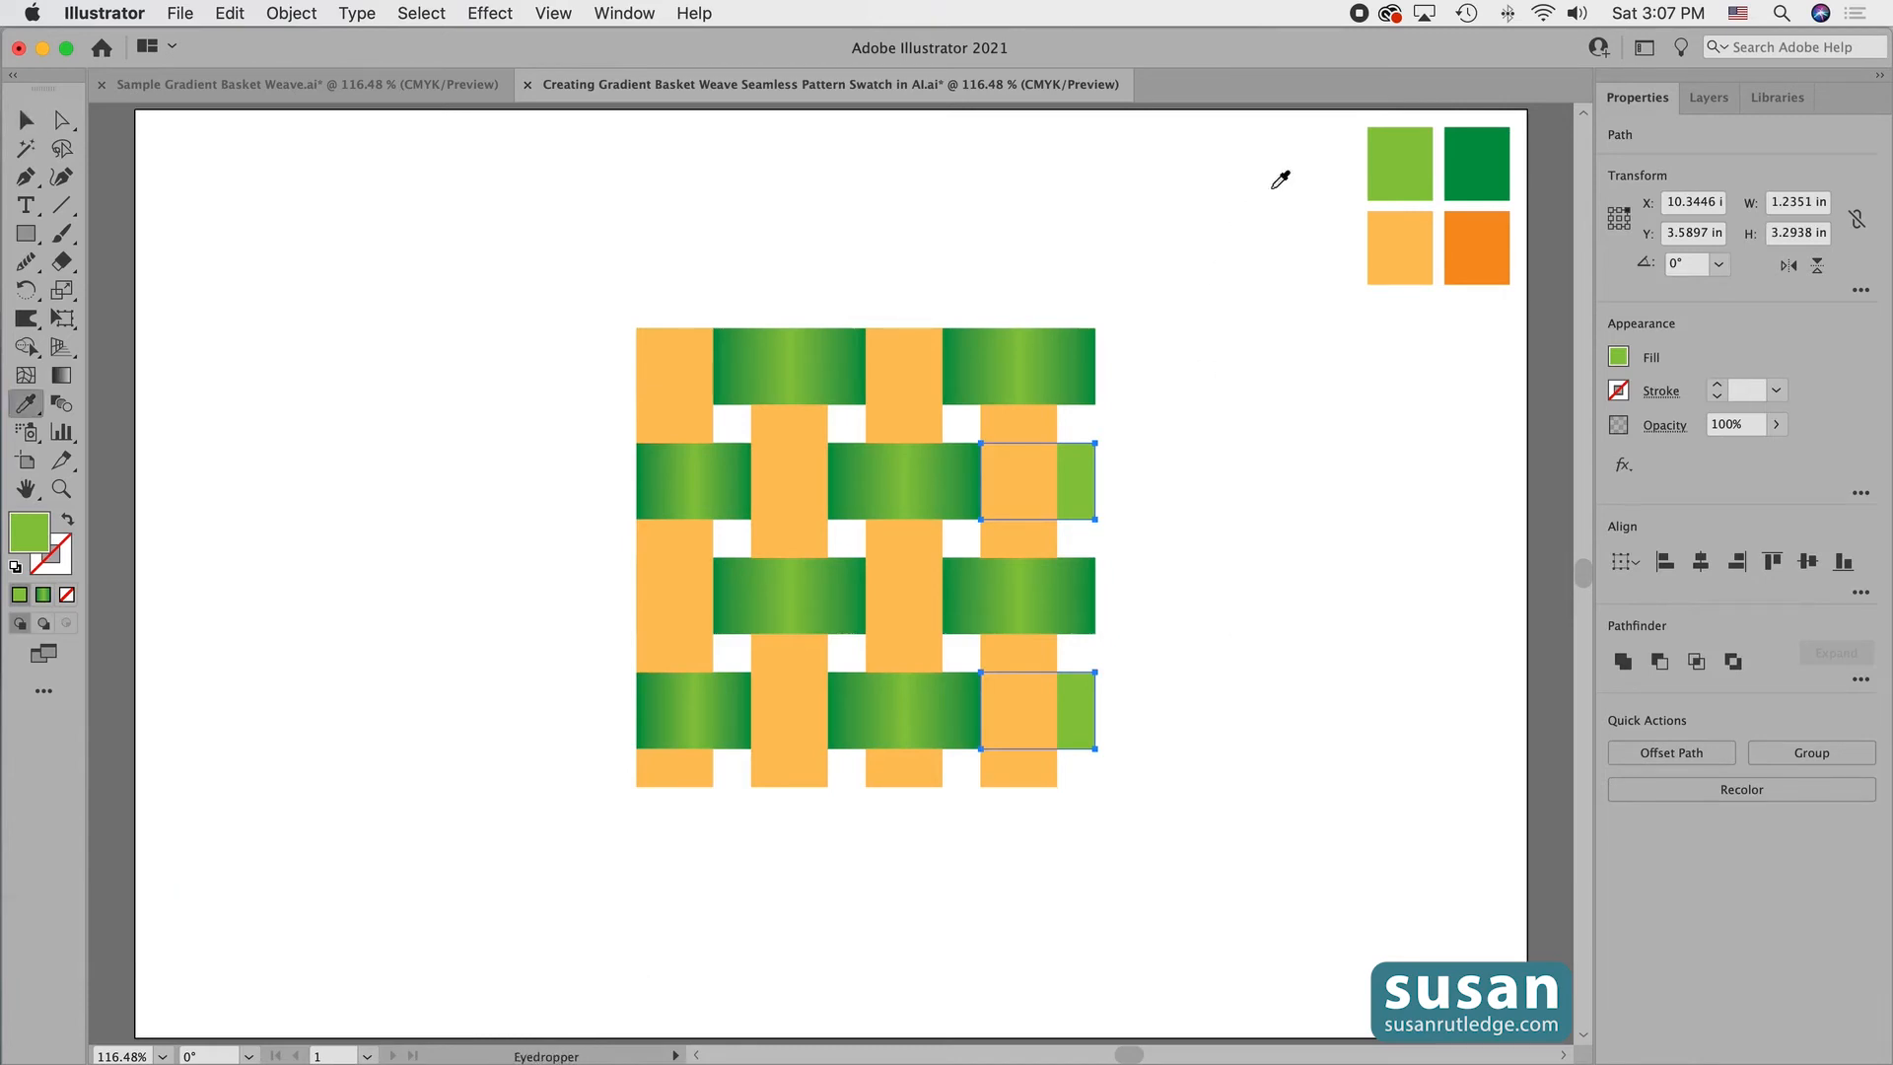
left_click(1480, 162)
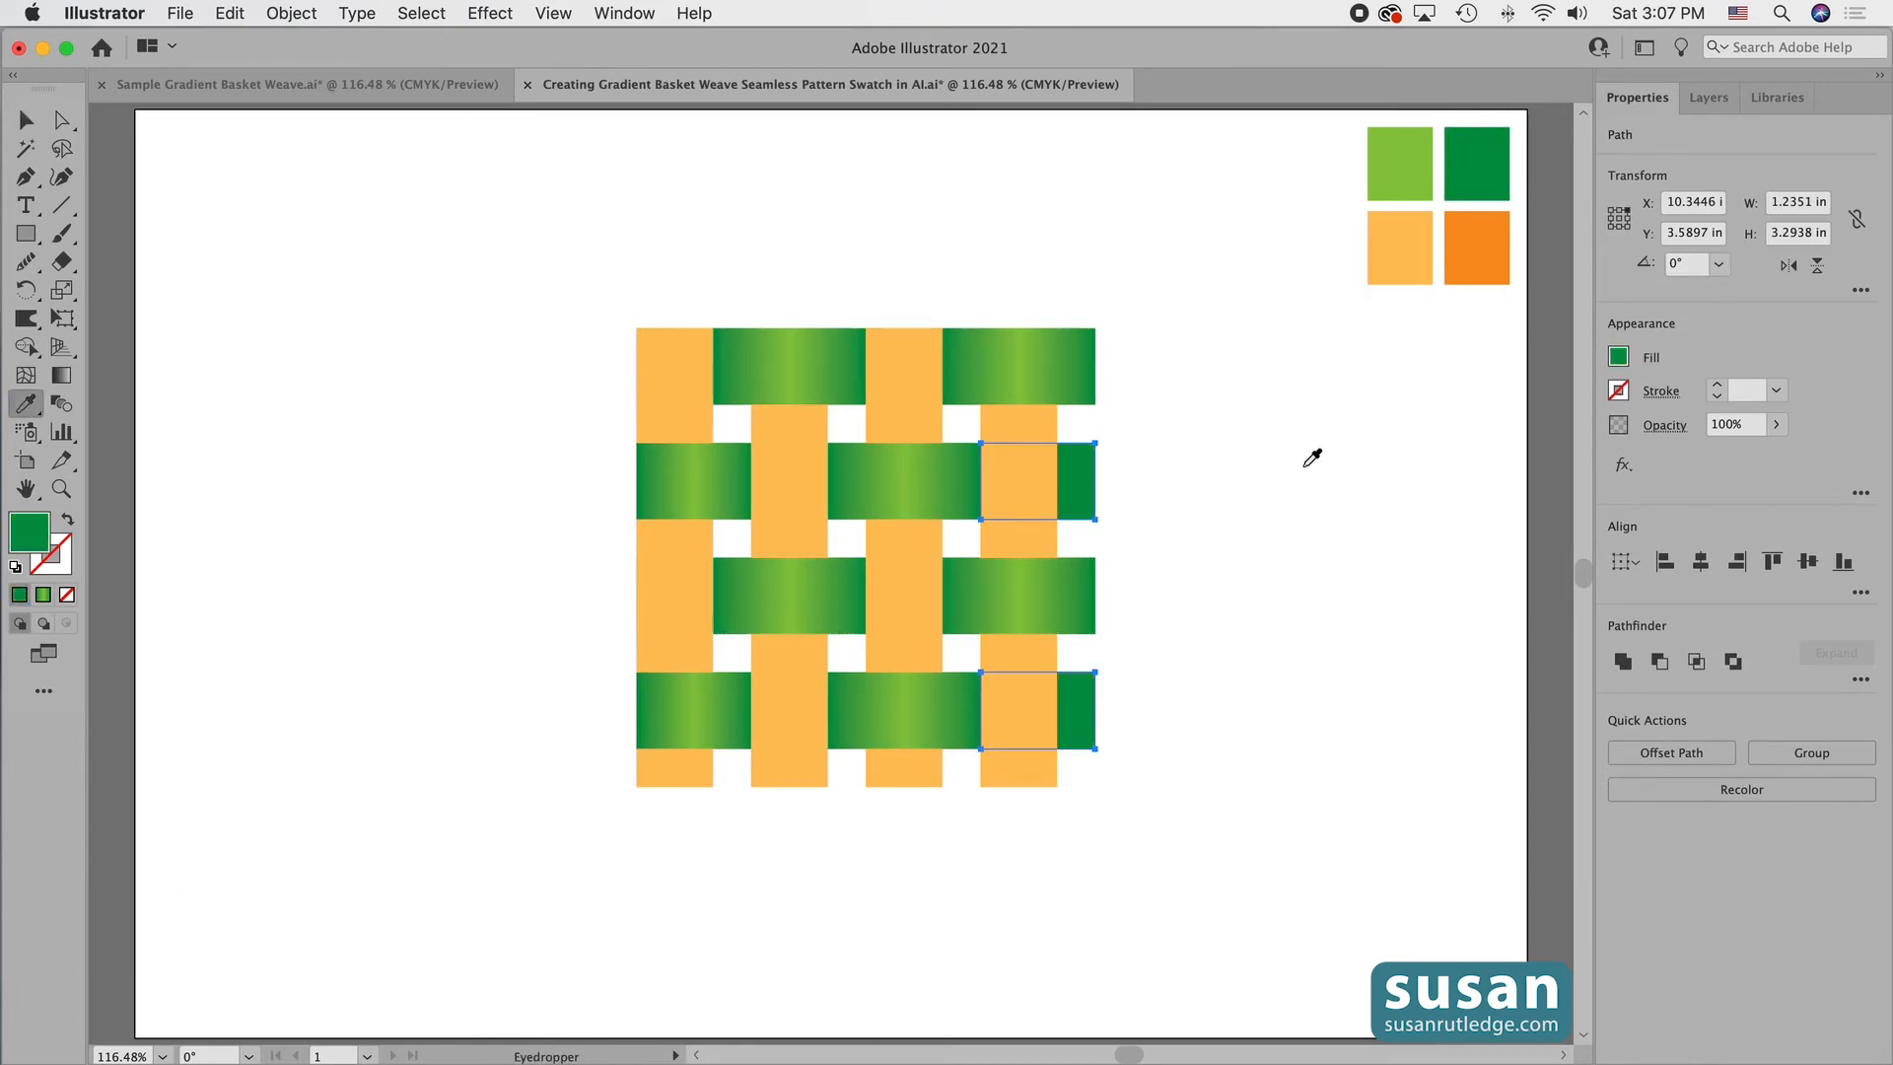
key("v")
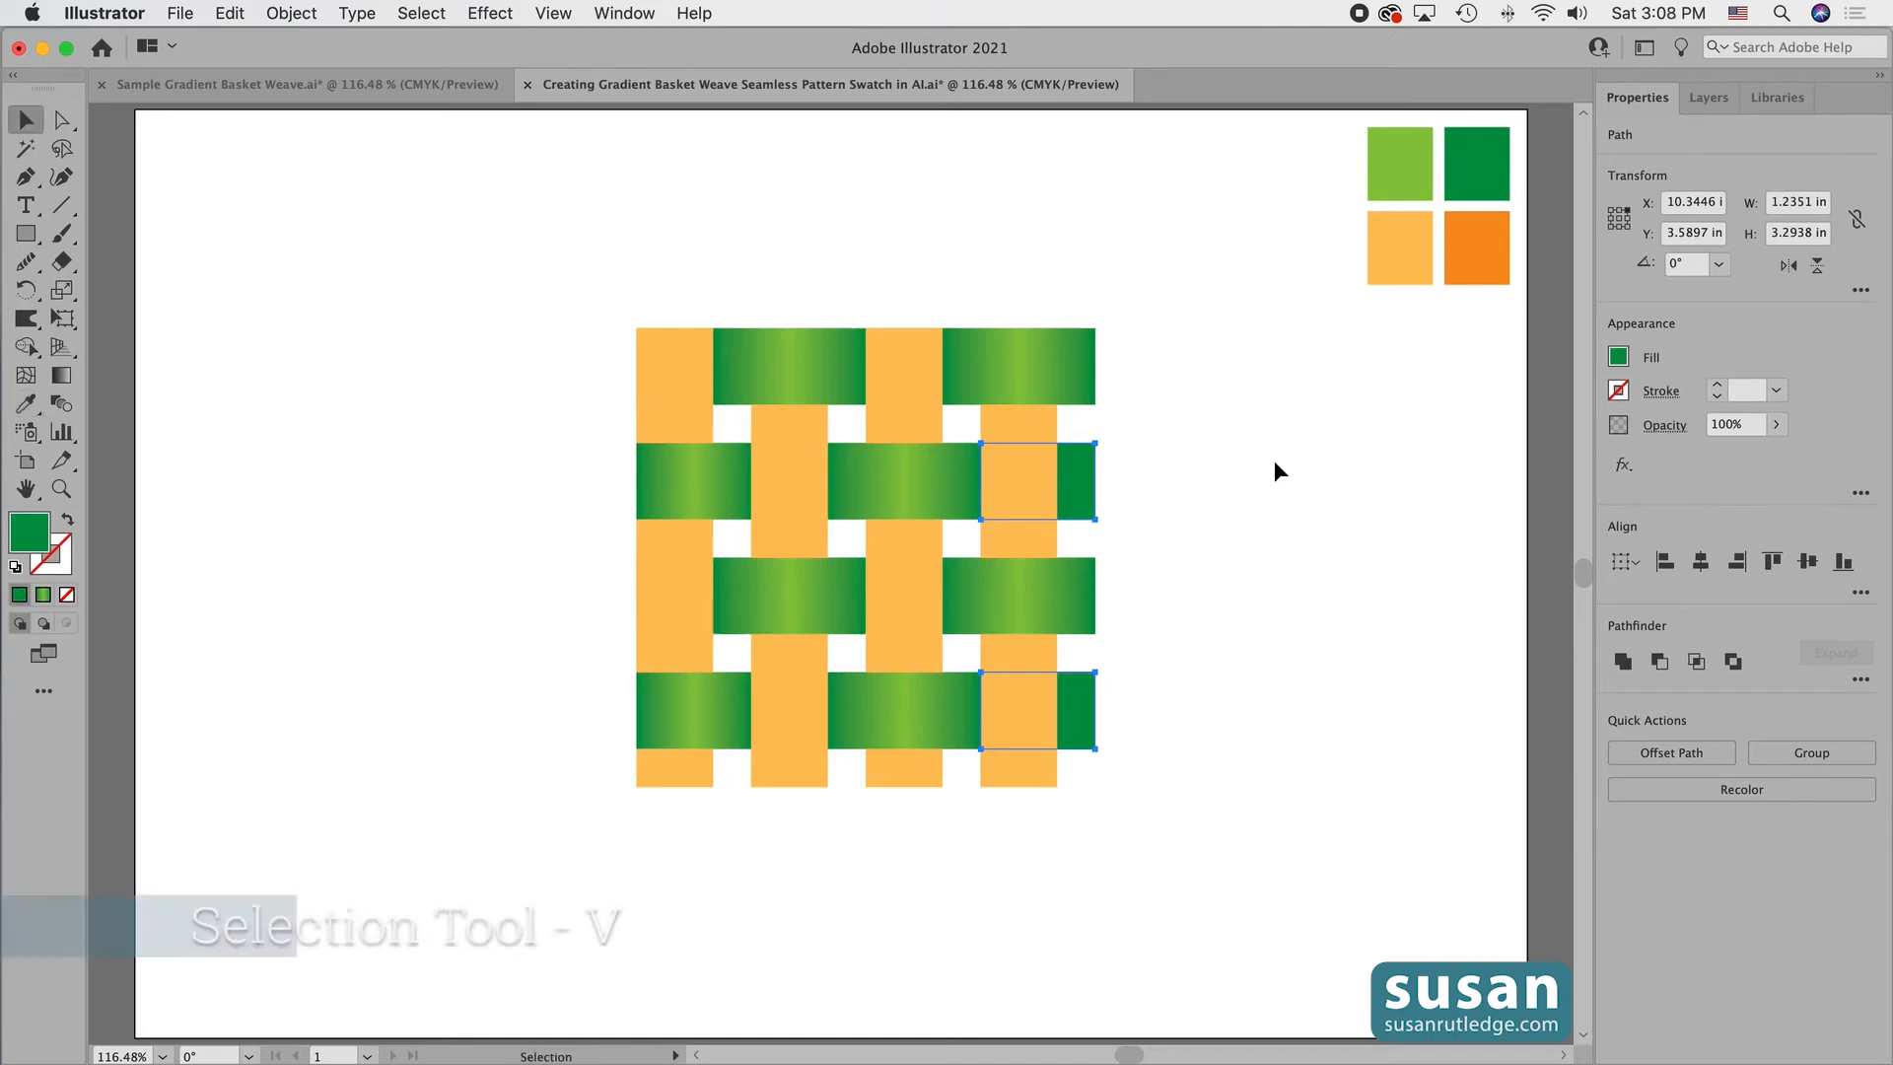
left_click(1230, 446)
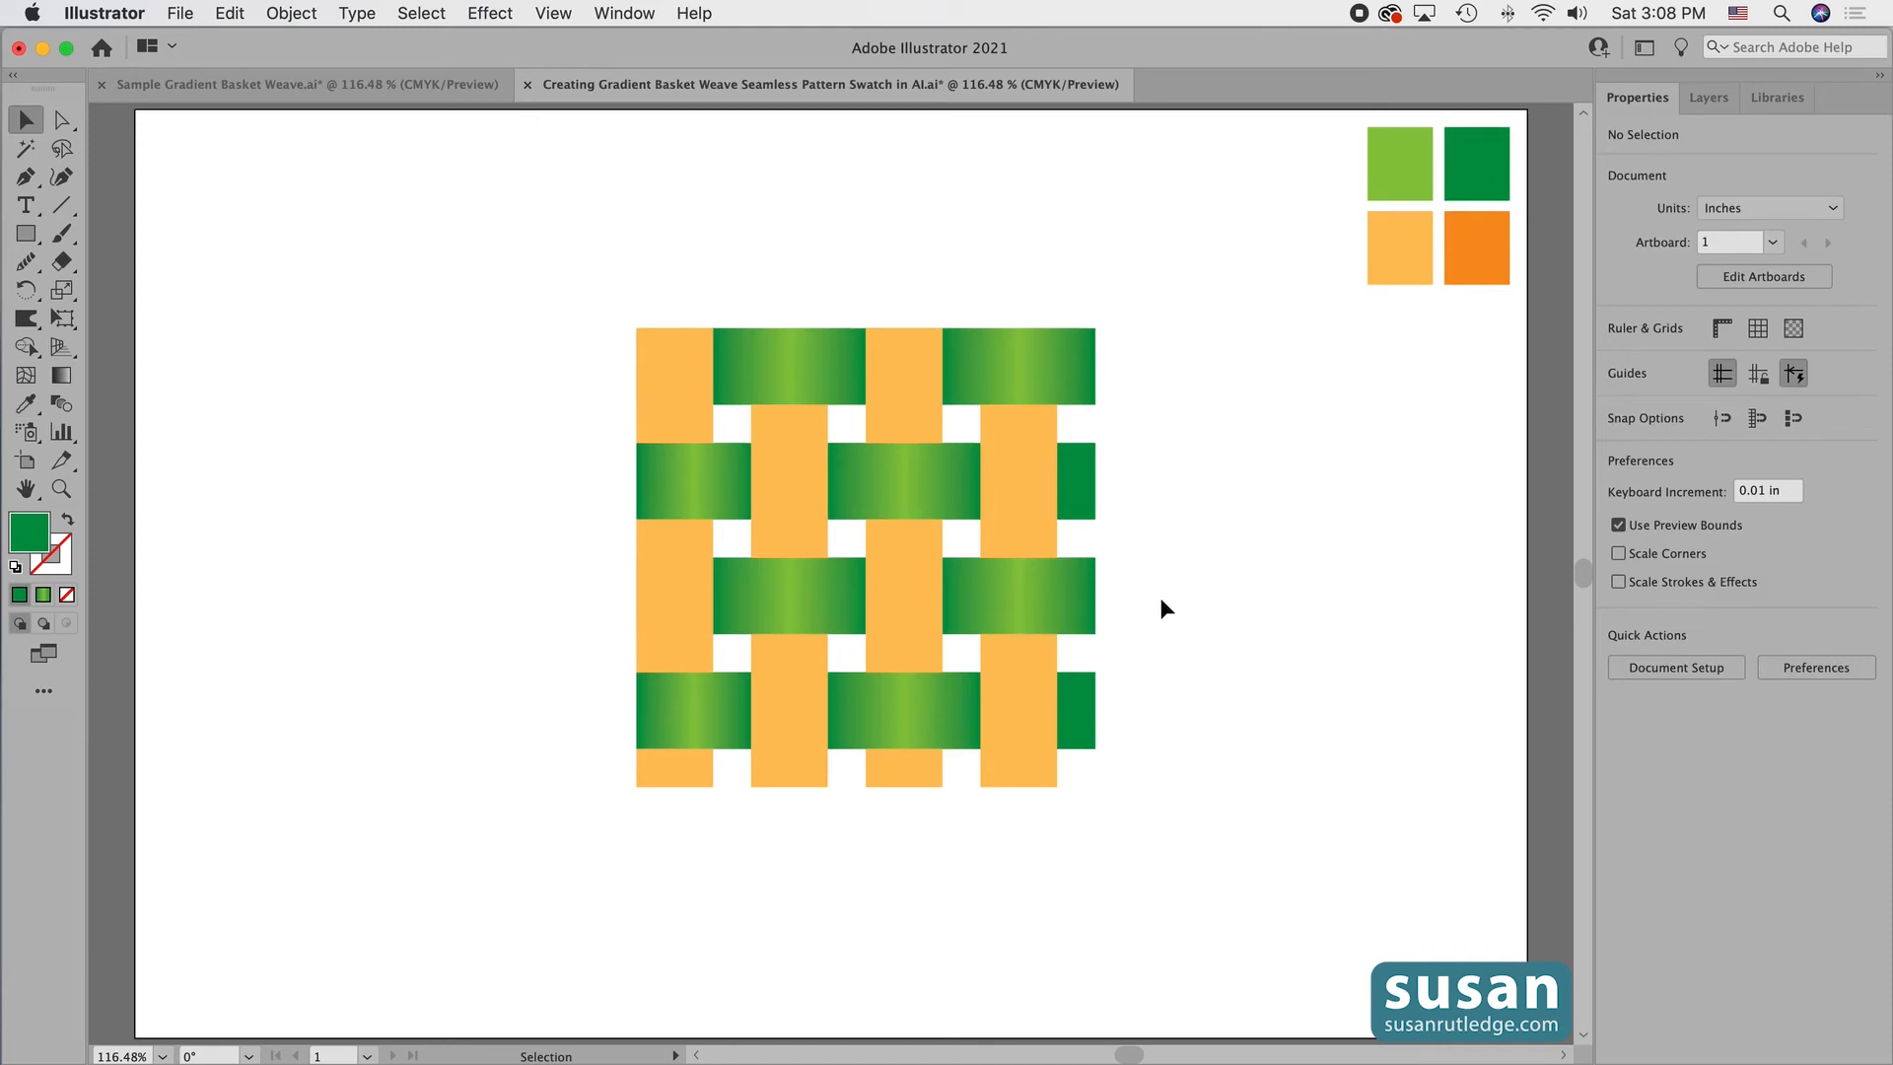
Rotate the entire weave 90° counterclockwise so the green bars run vertically.
left_click_drag(617, 297, 1169, 815)
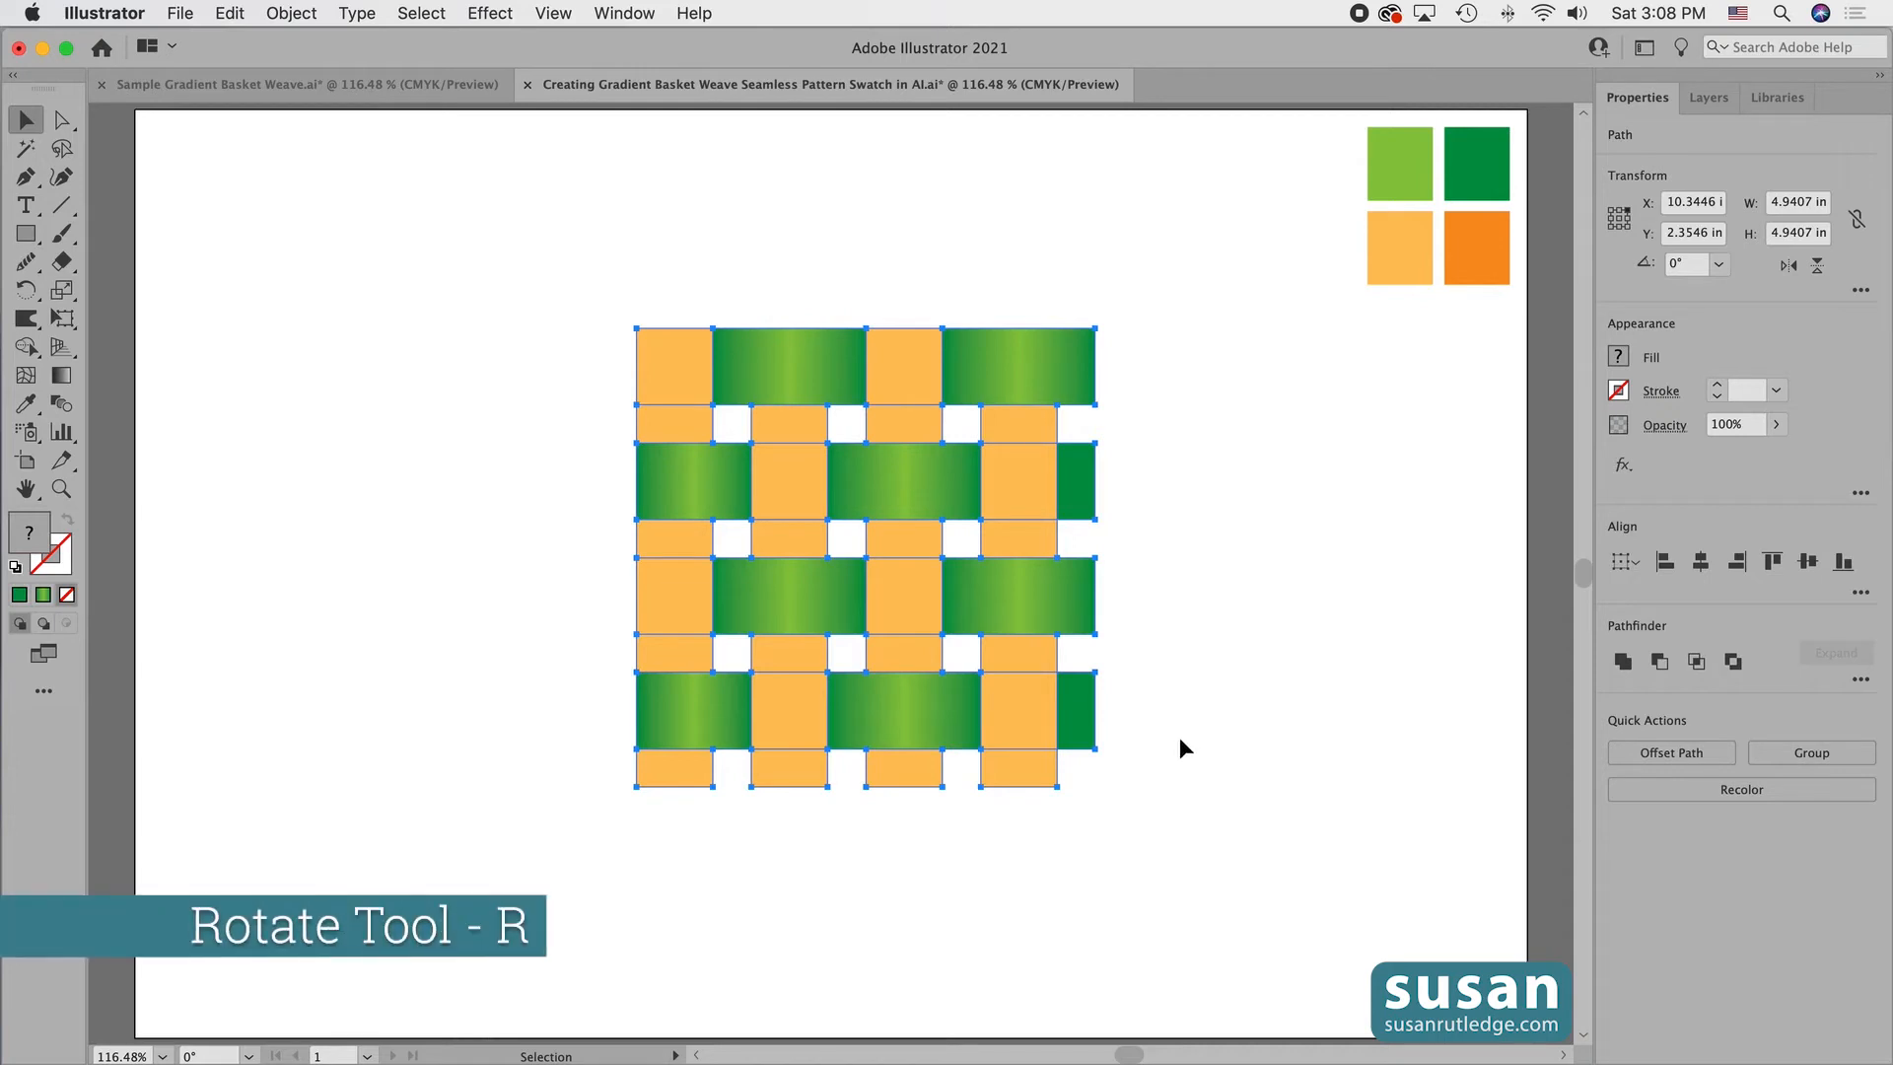
key("r")
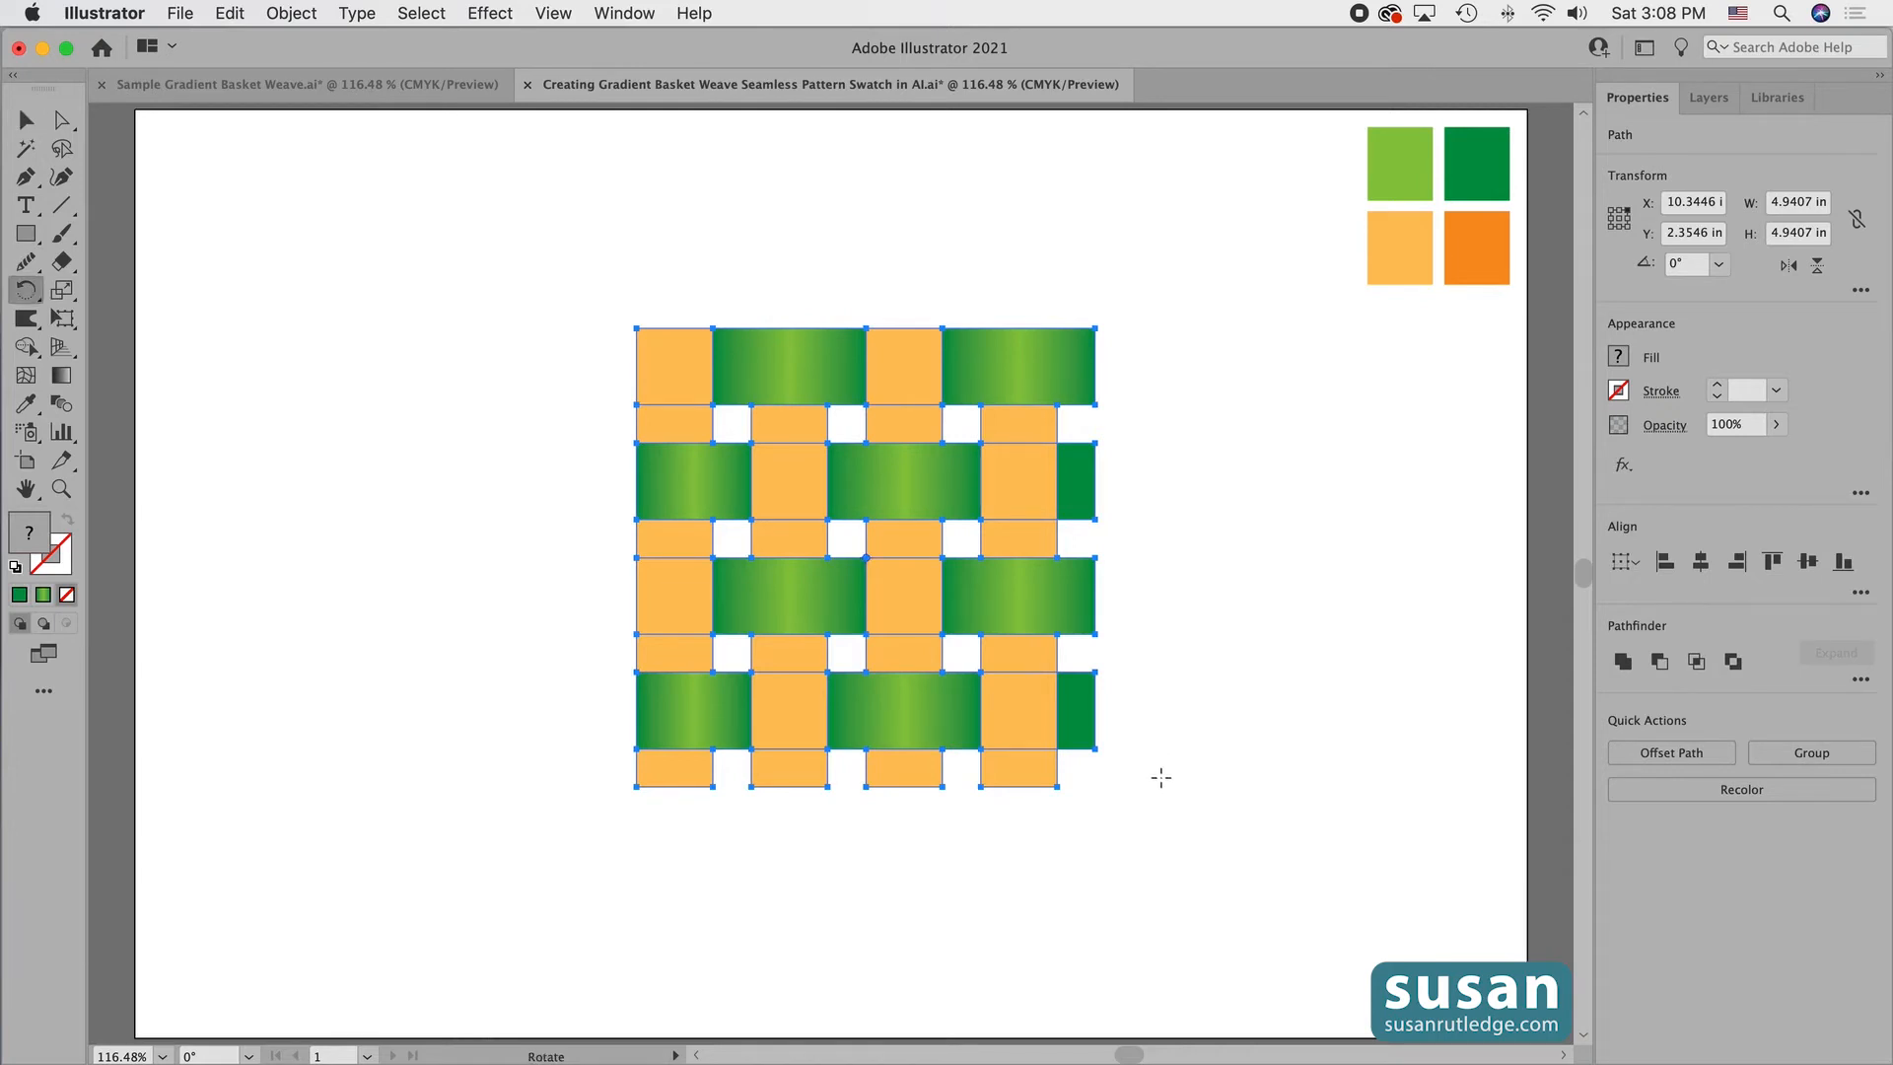
left_click_drag(1160, 780, 1055, 290)
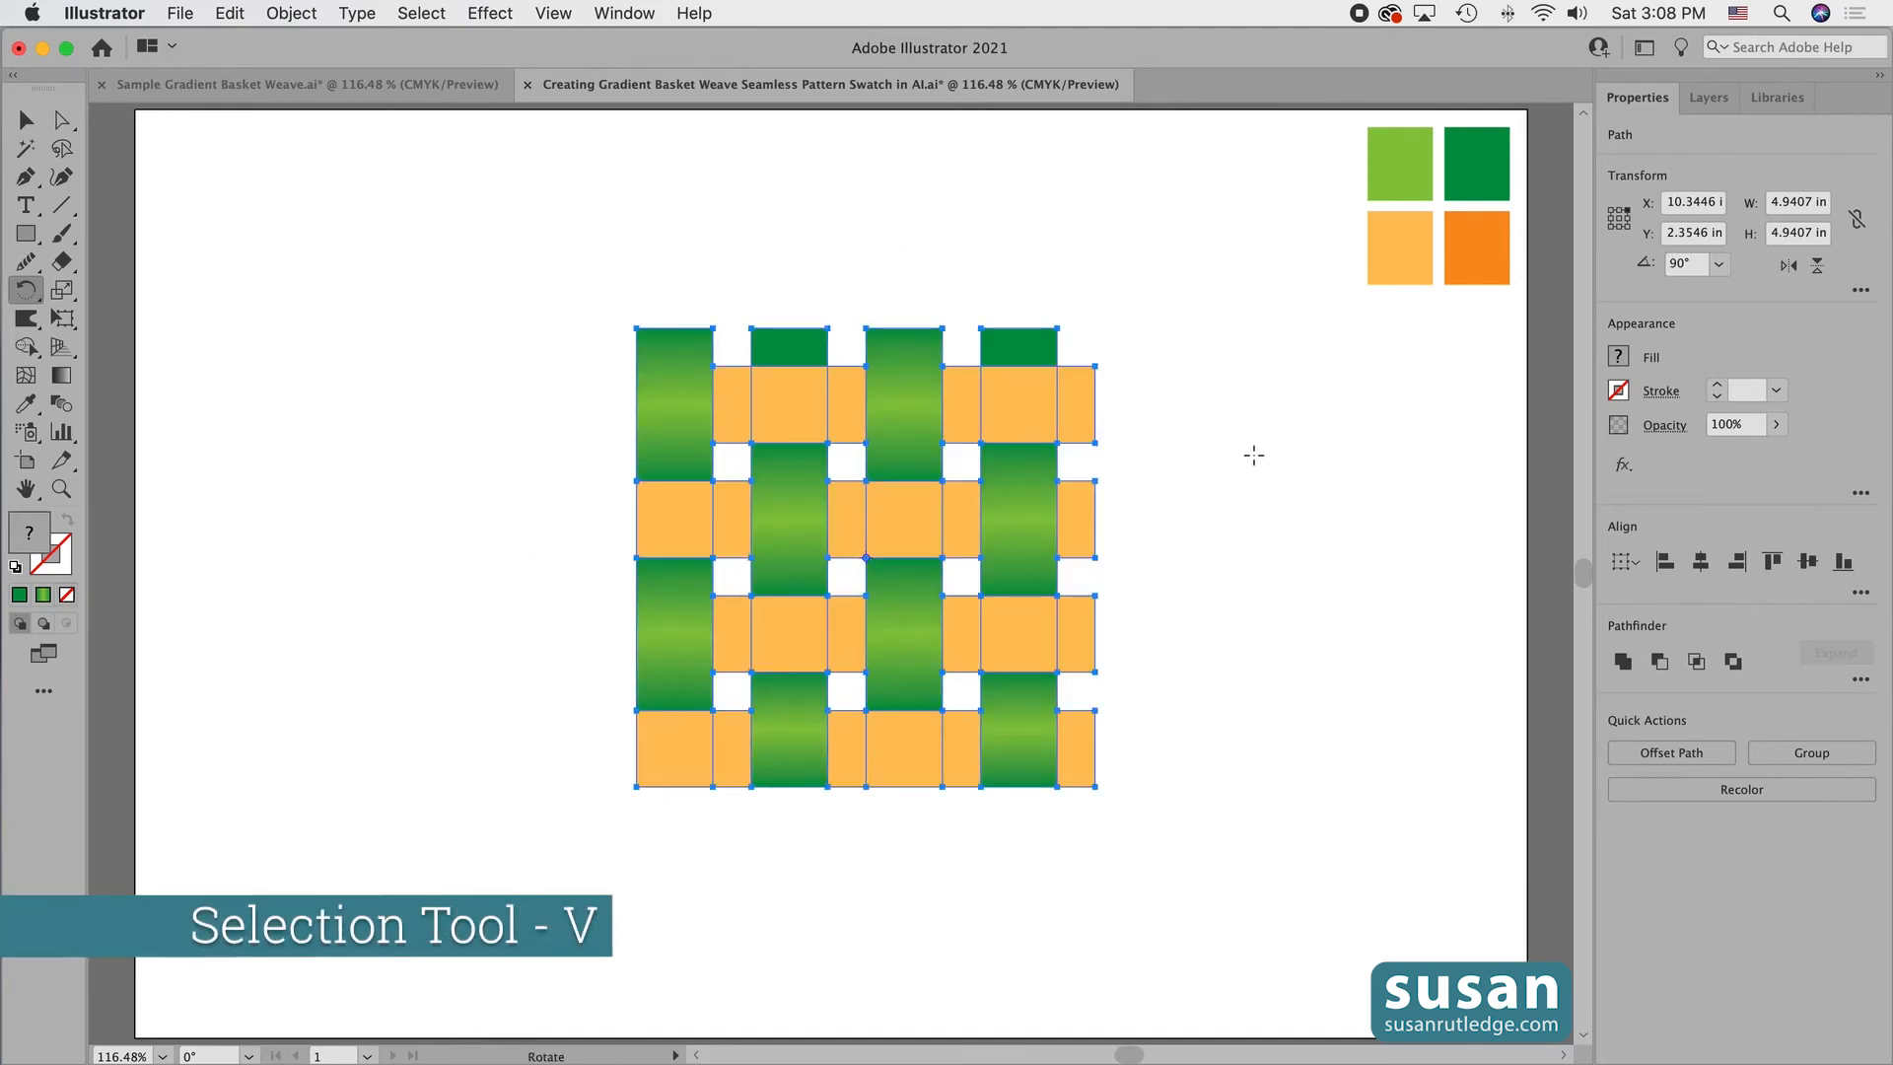
key("v")
left_click(1178, 444)
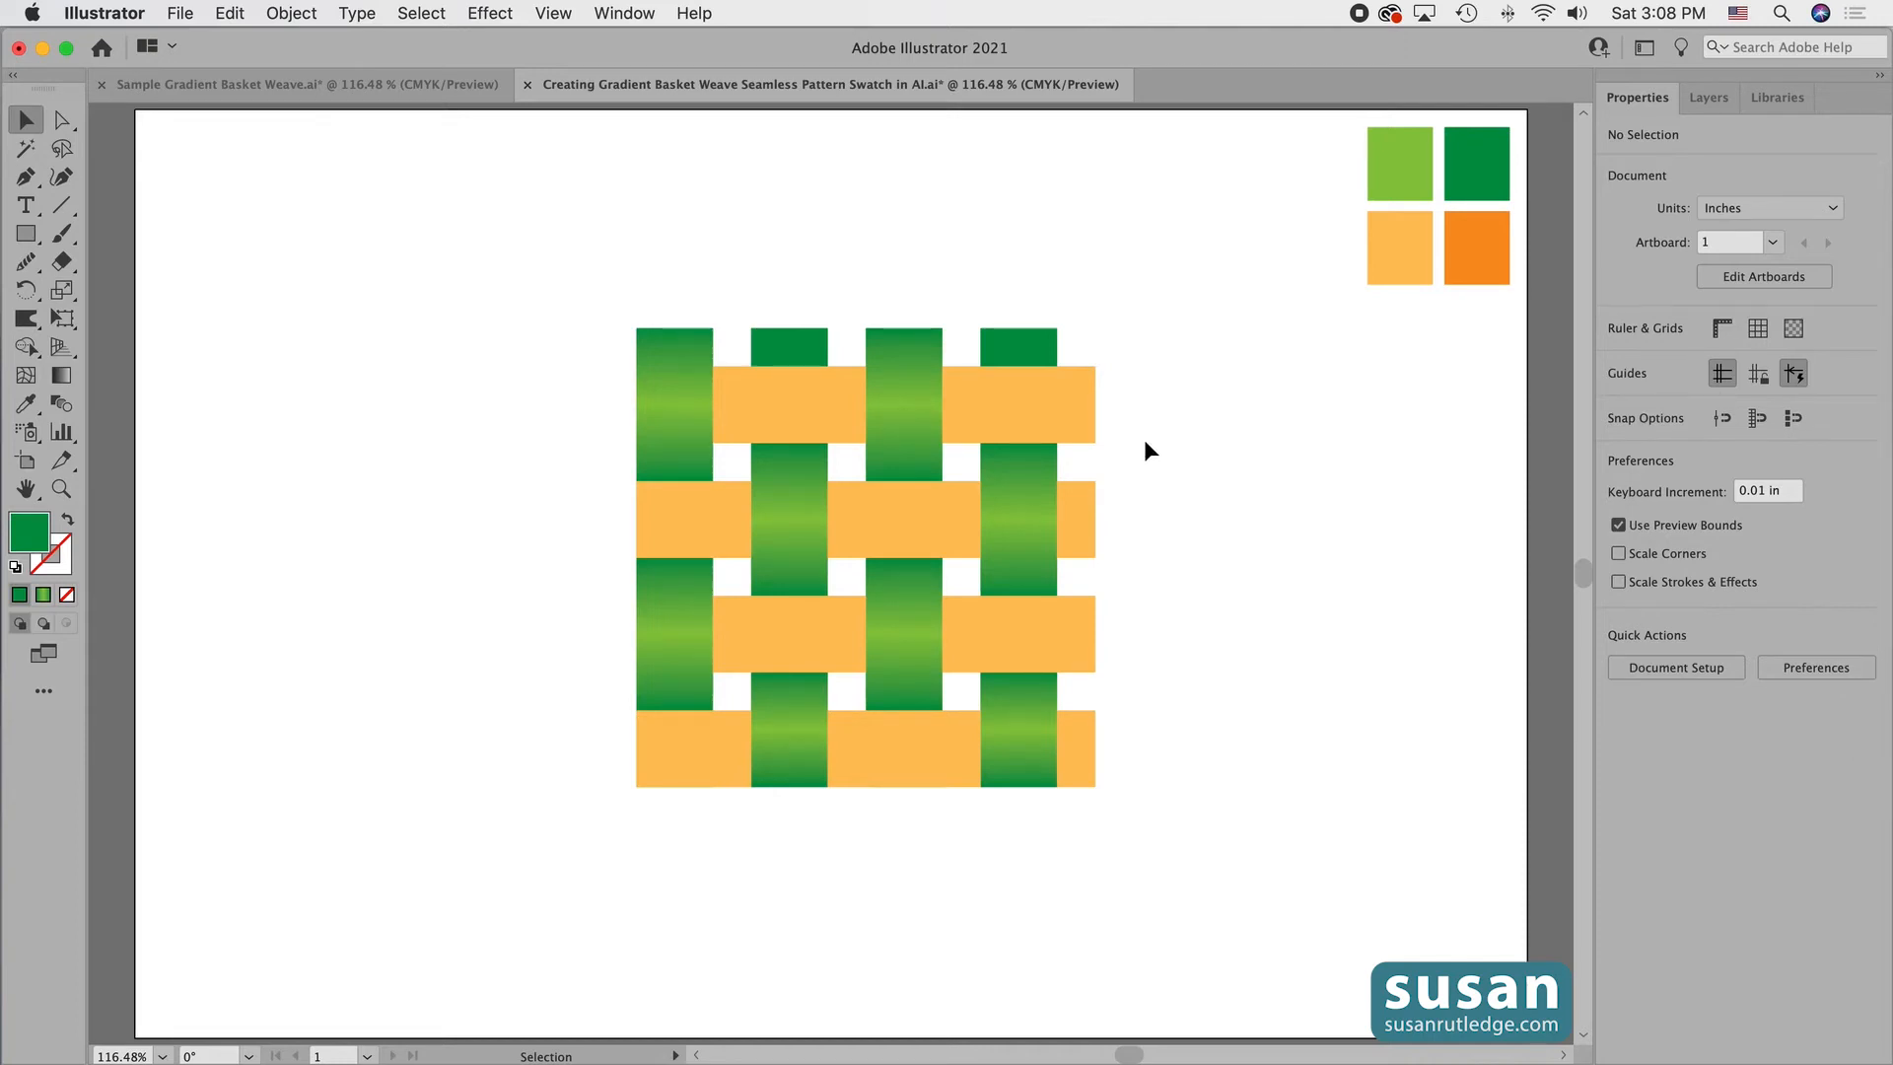
Apply a linear gradient to the first orange bar in the top row and color its start and end stops with the dark orange sample.
left_click(797, 410)
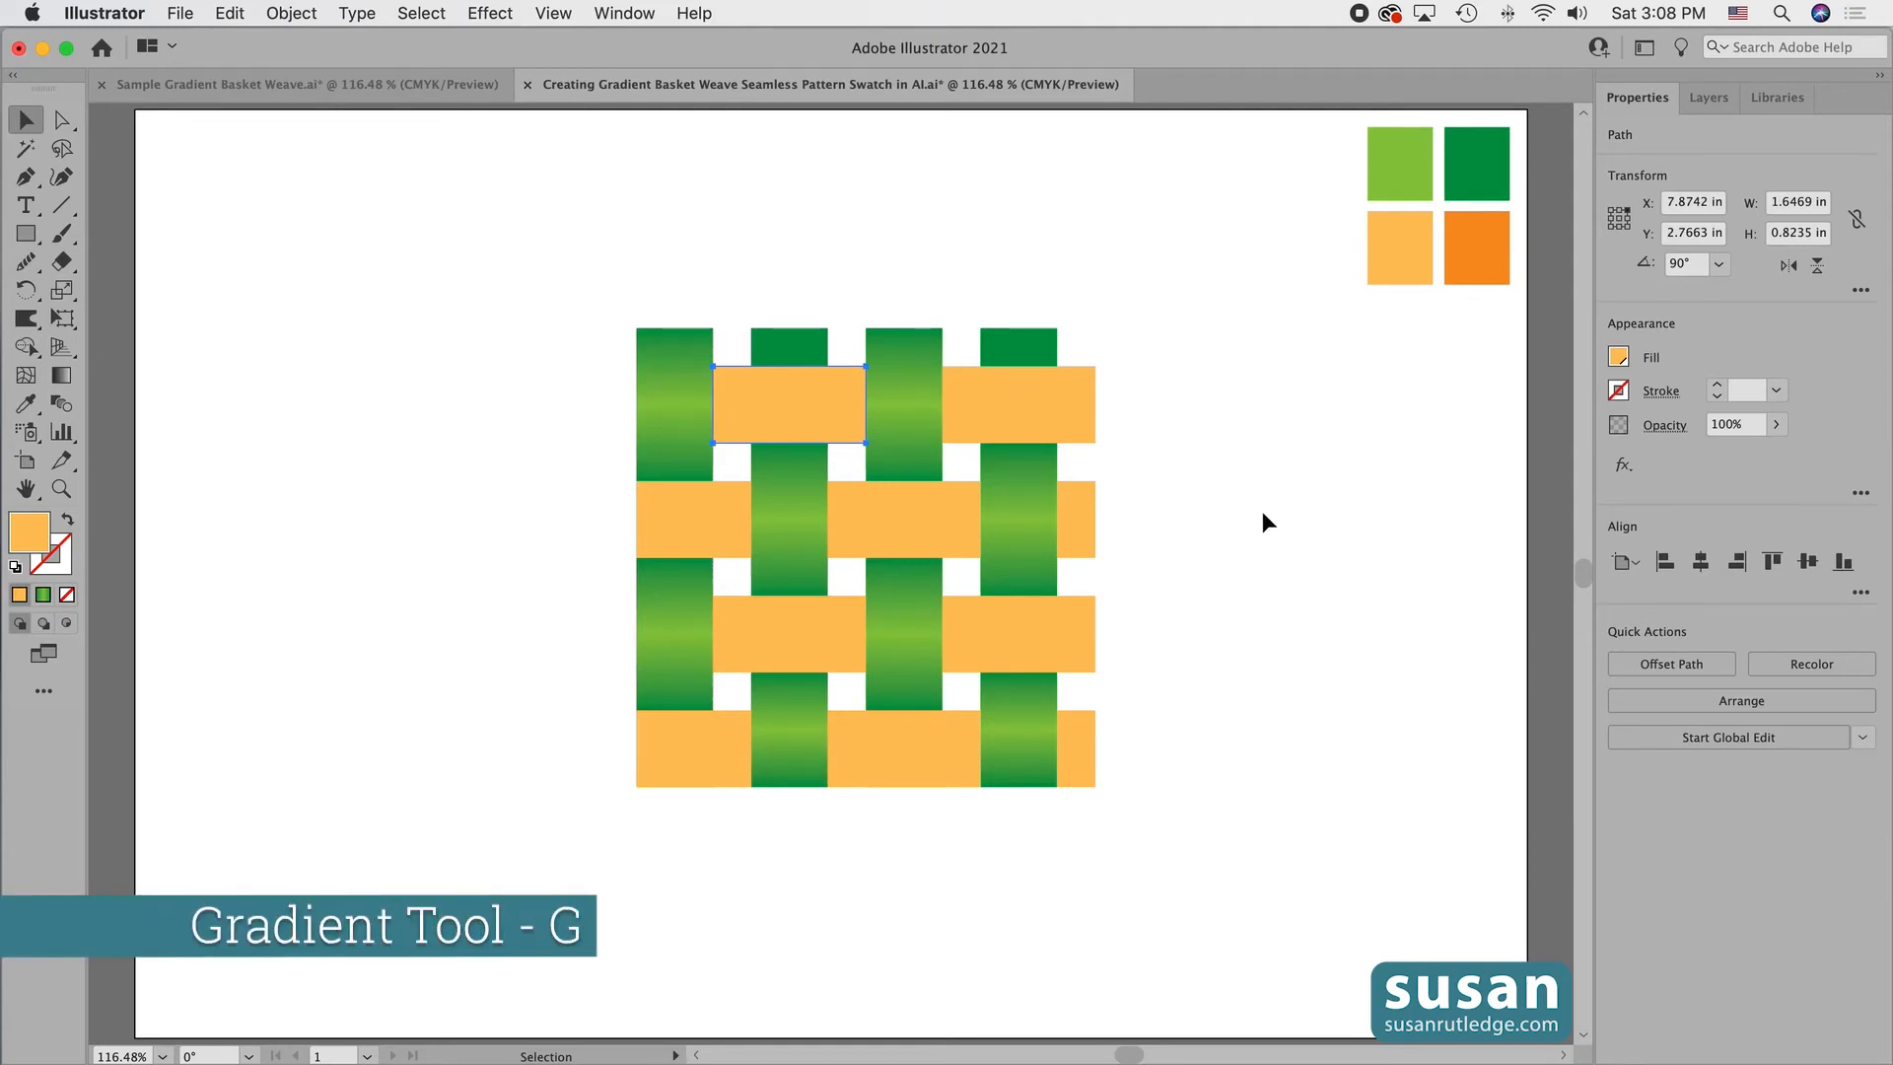
key("g")
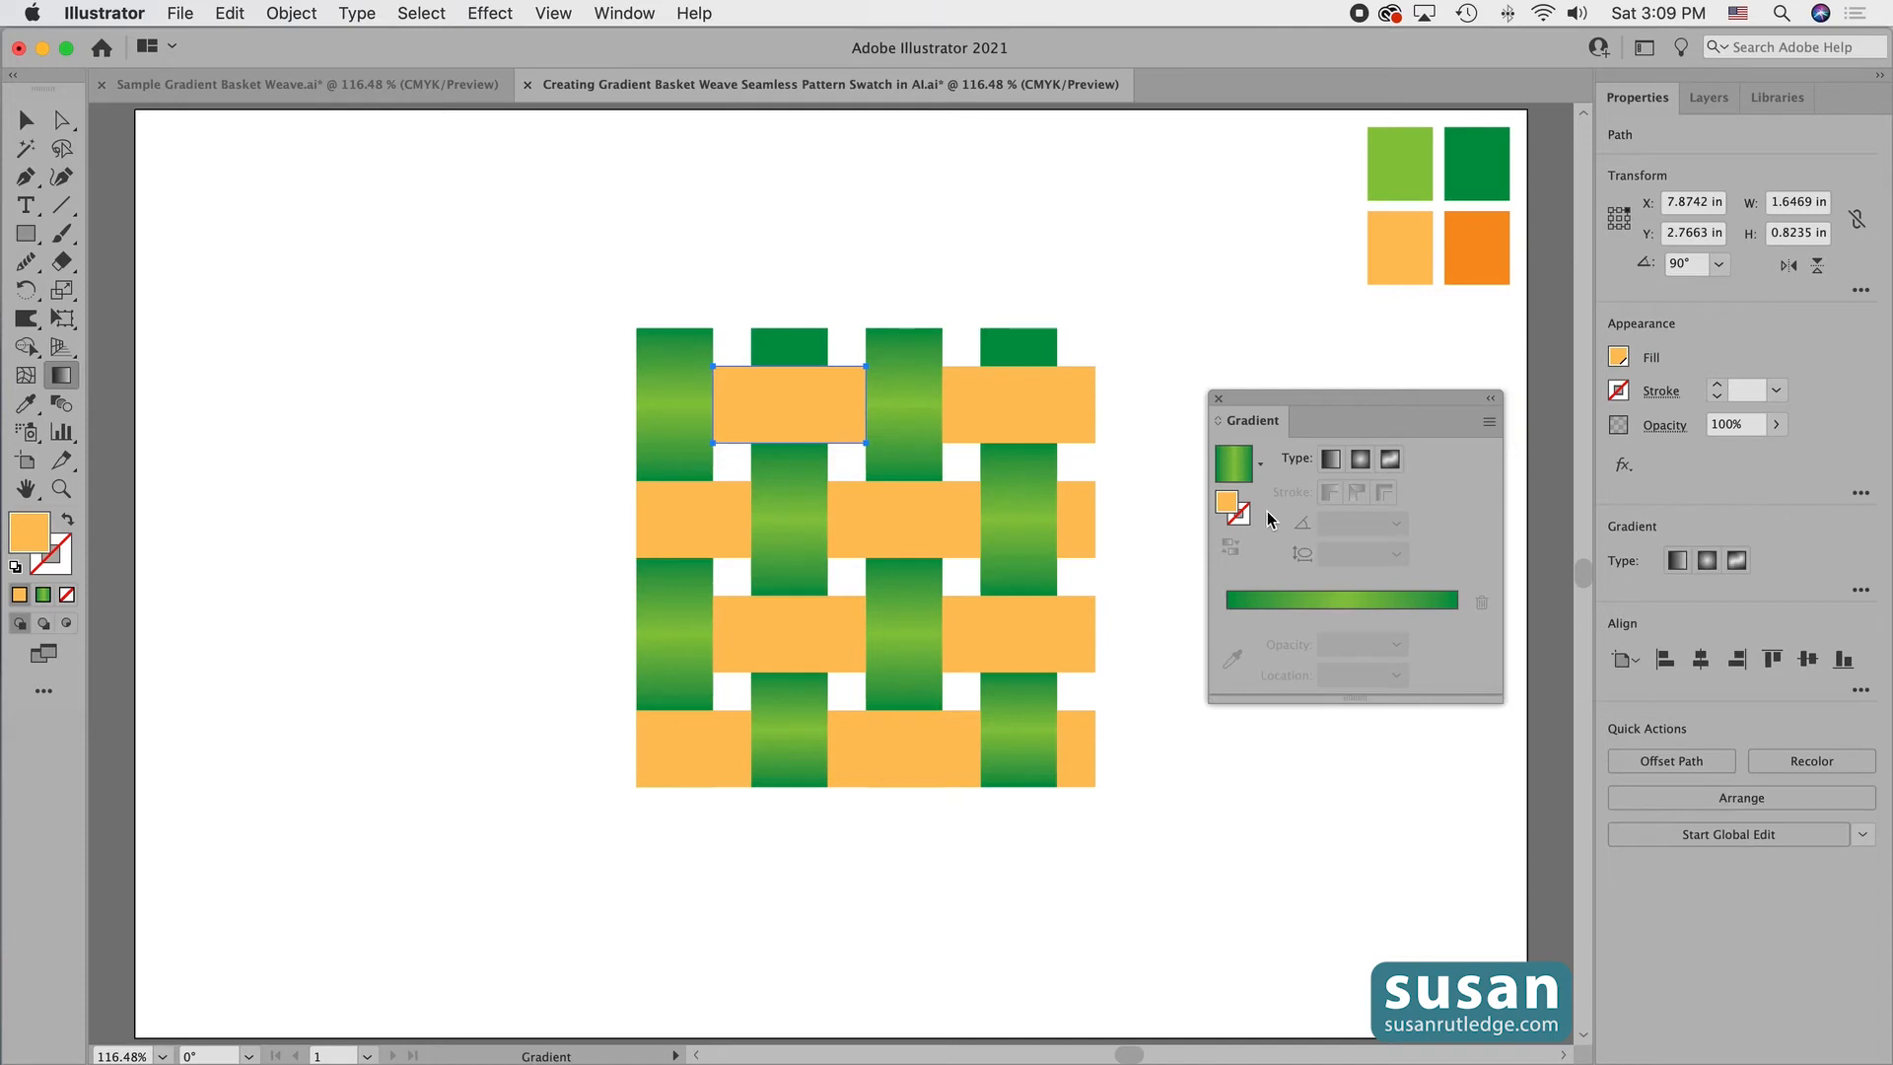
left_click(1231, 616)
double_click(1230, 617)
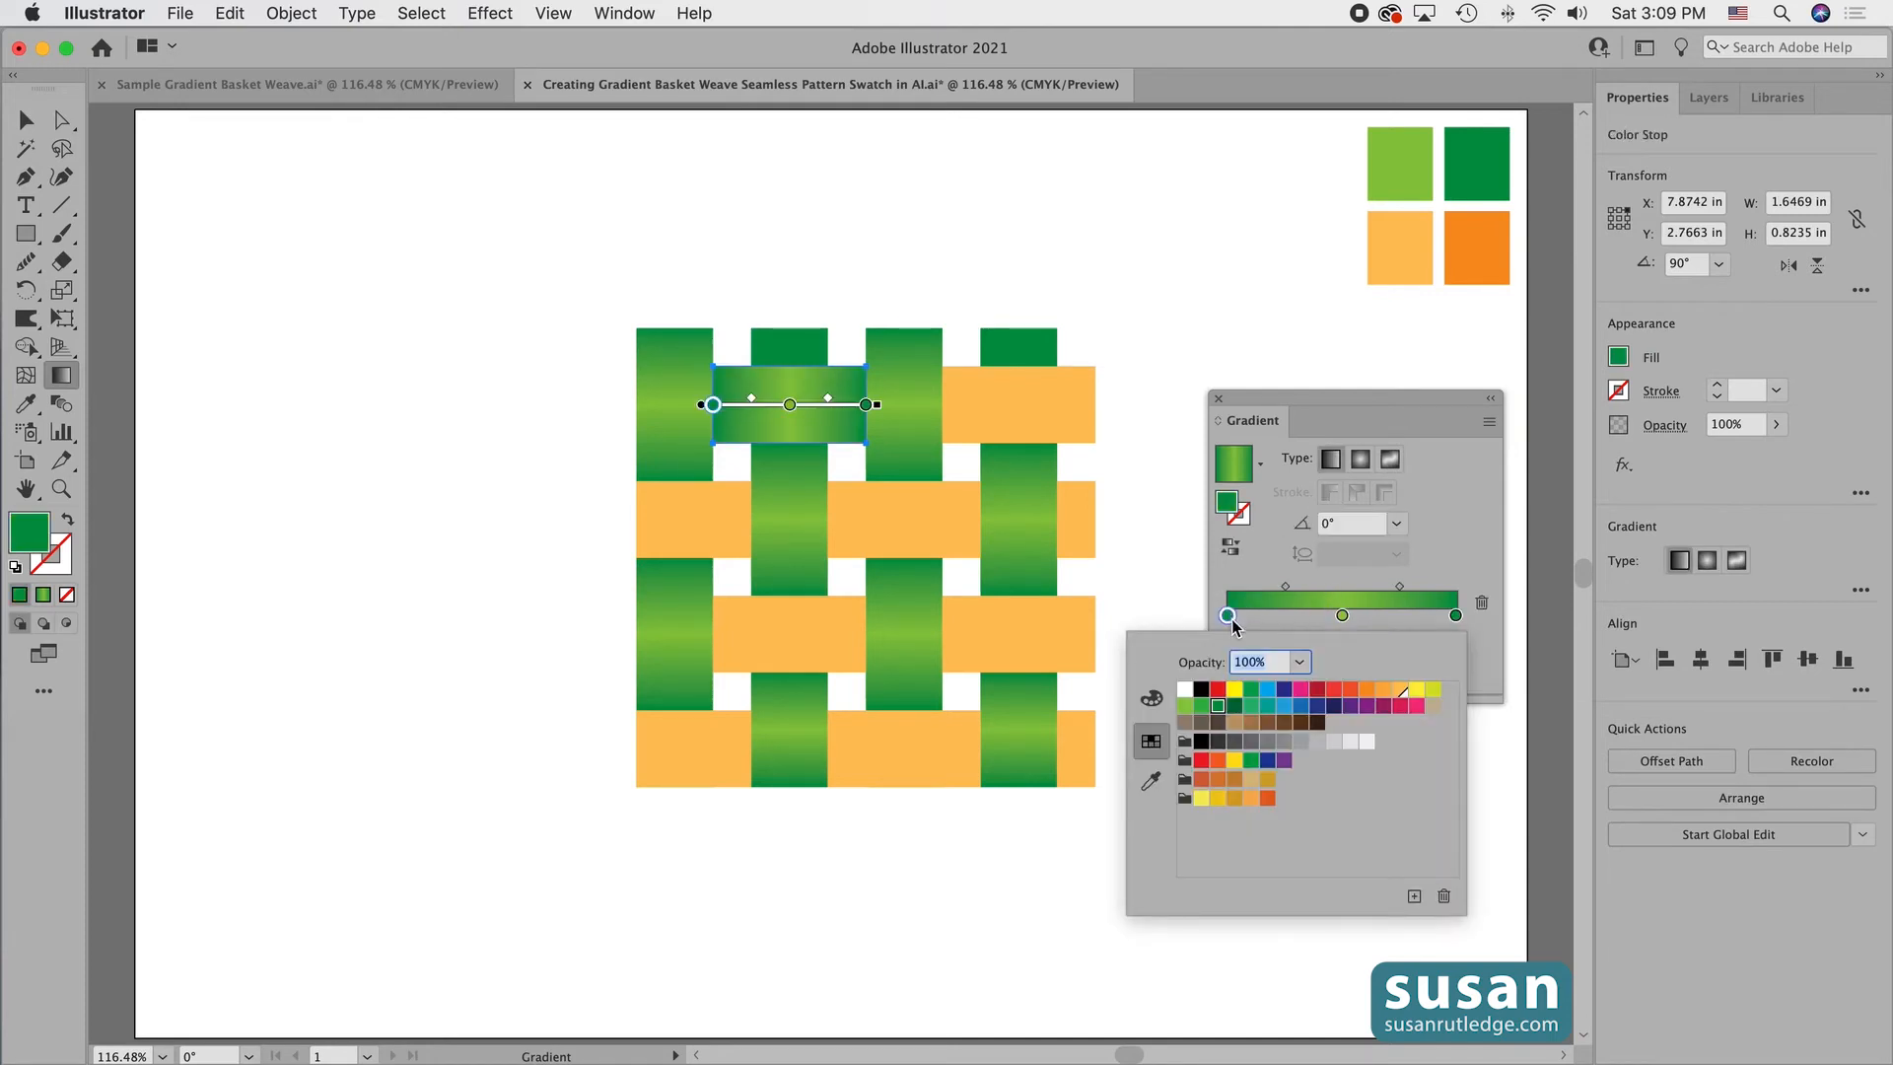
left_click(1148, 789)
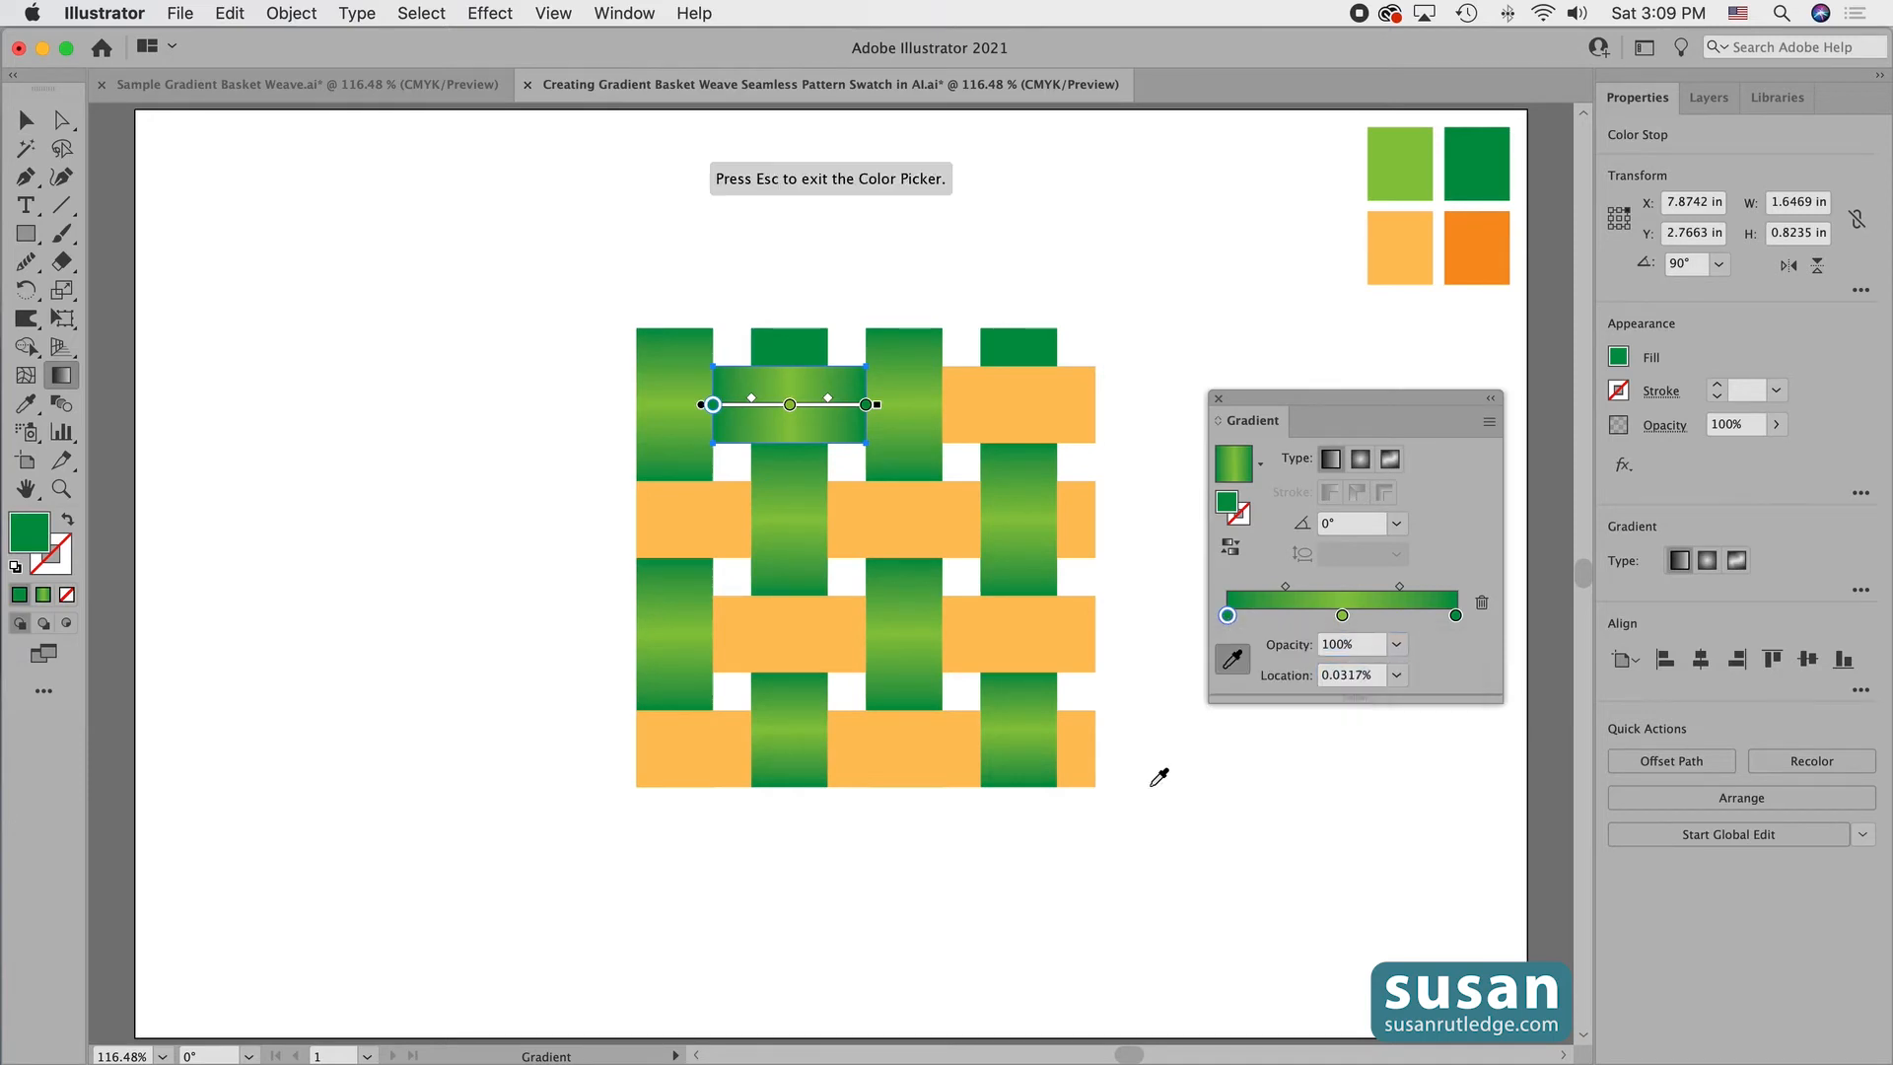
left_click(1483, 252)
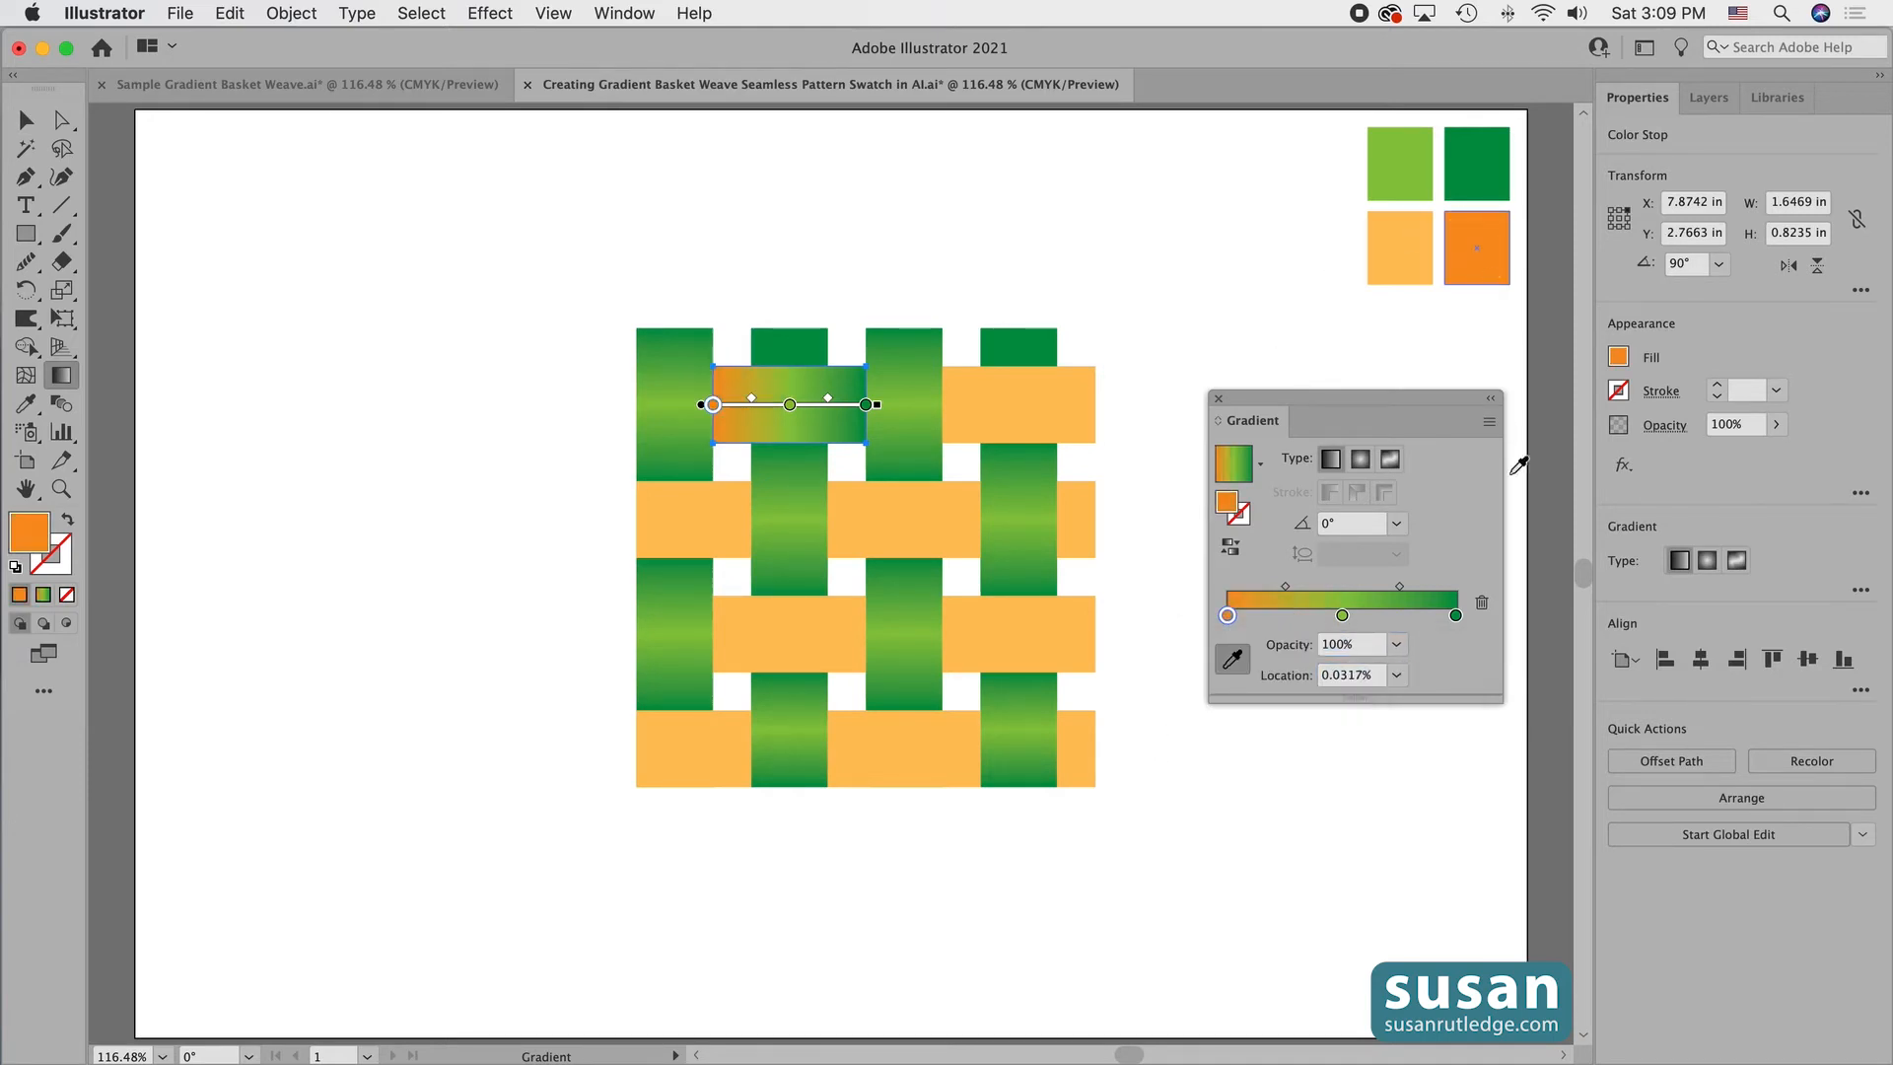
double_click(1456, 616)
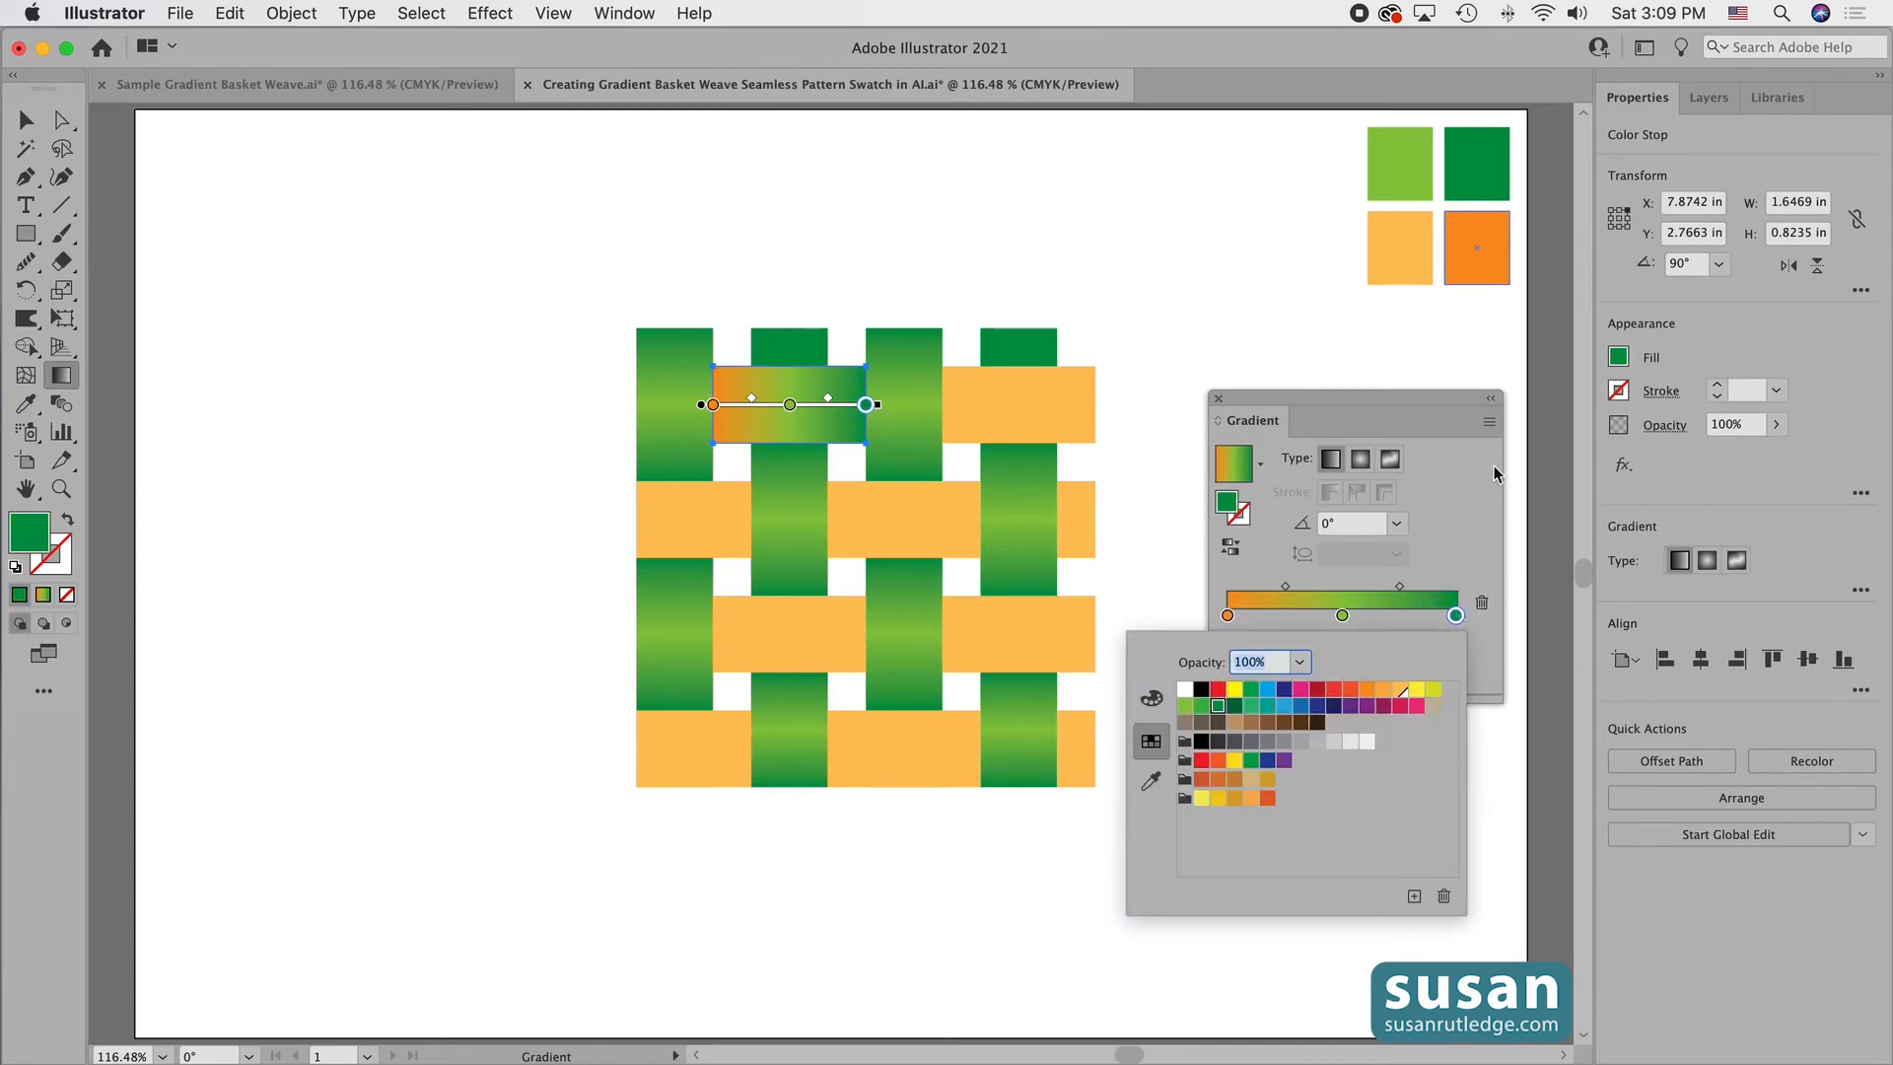
left_click(1150, 781)
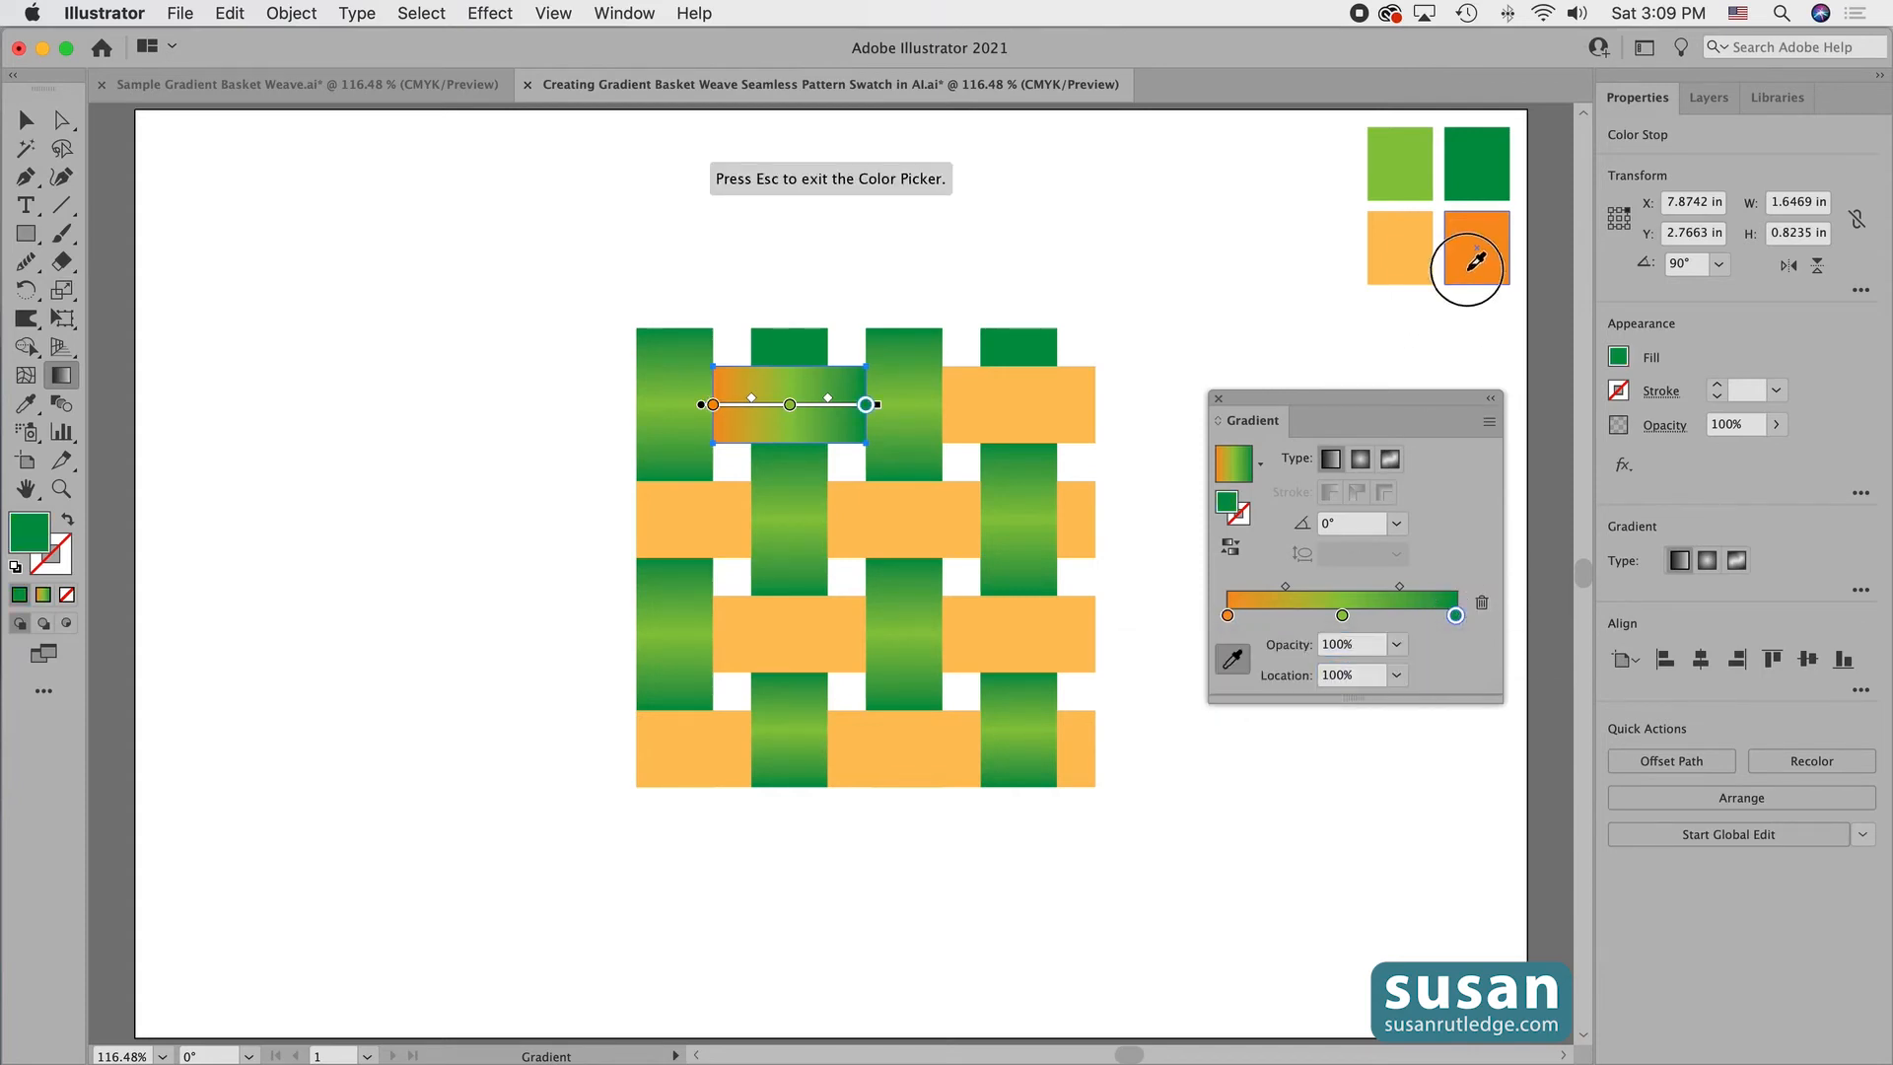
left_click(1476, 261)
Color the middle stop of the orange bar's gradient with the light orange sample square.
left_click(1342, 616)
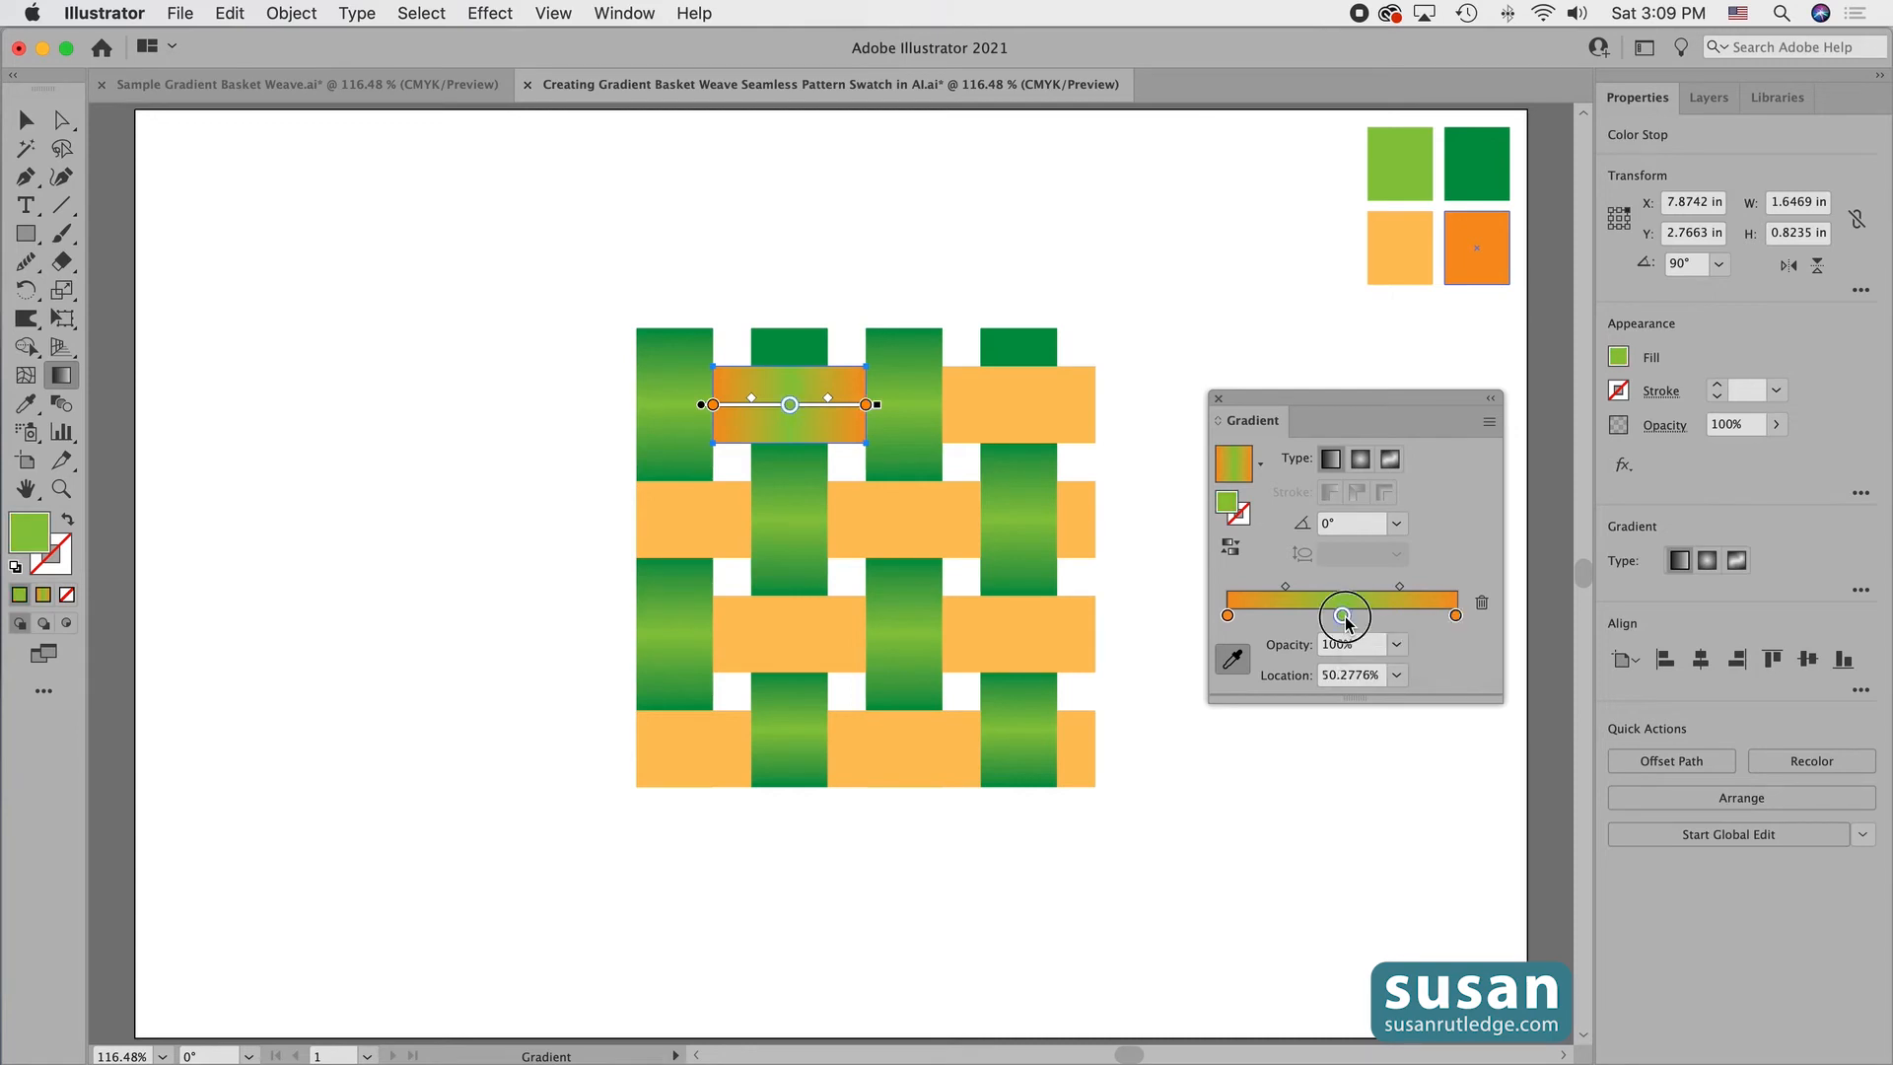
double_click(1342, 615)
left_click(1151, 786)
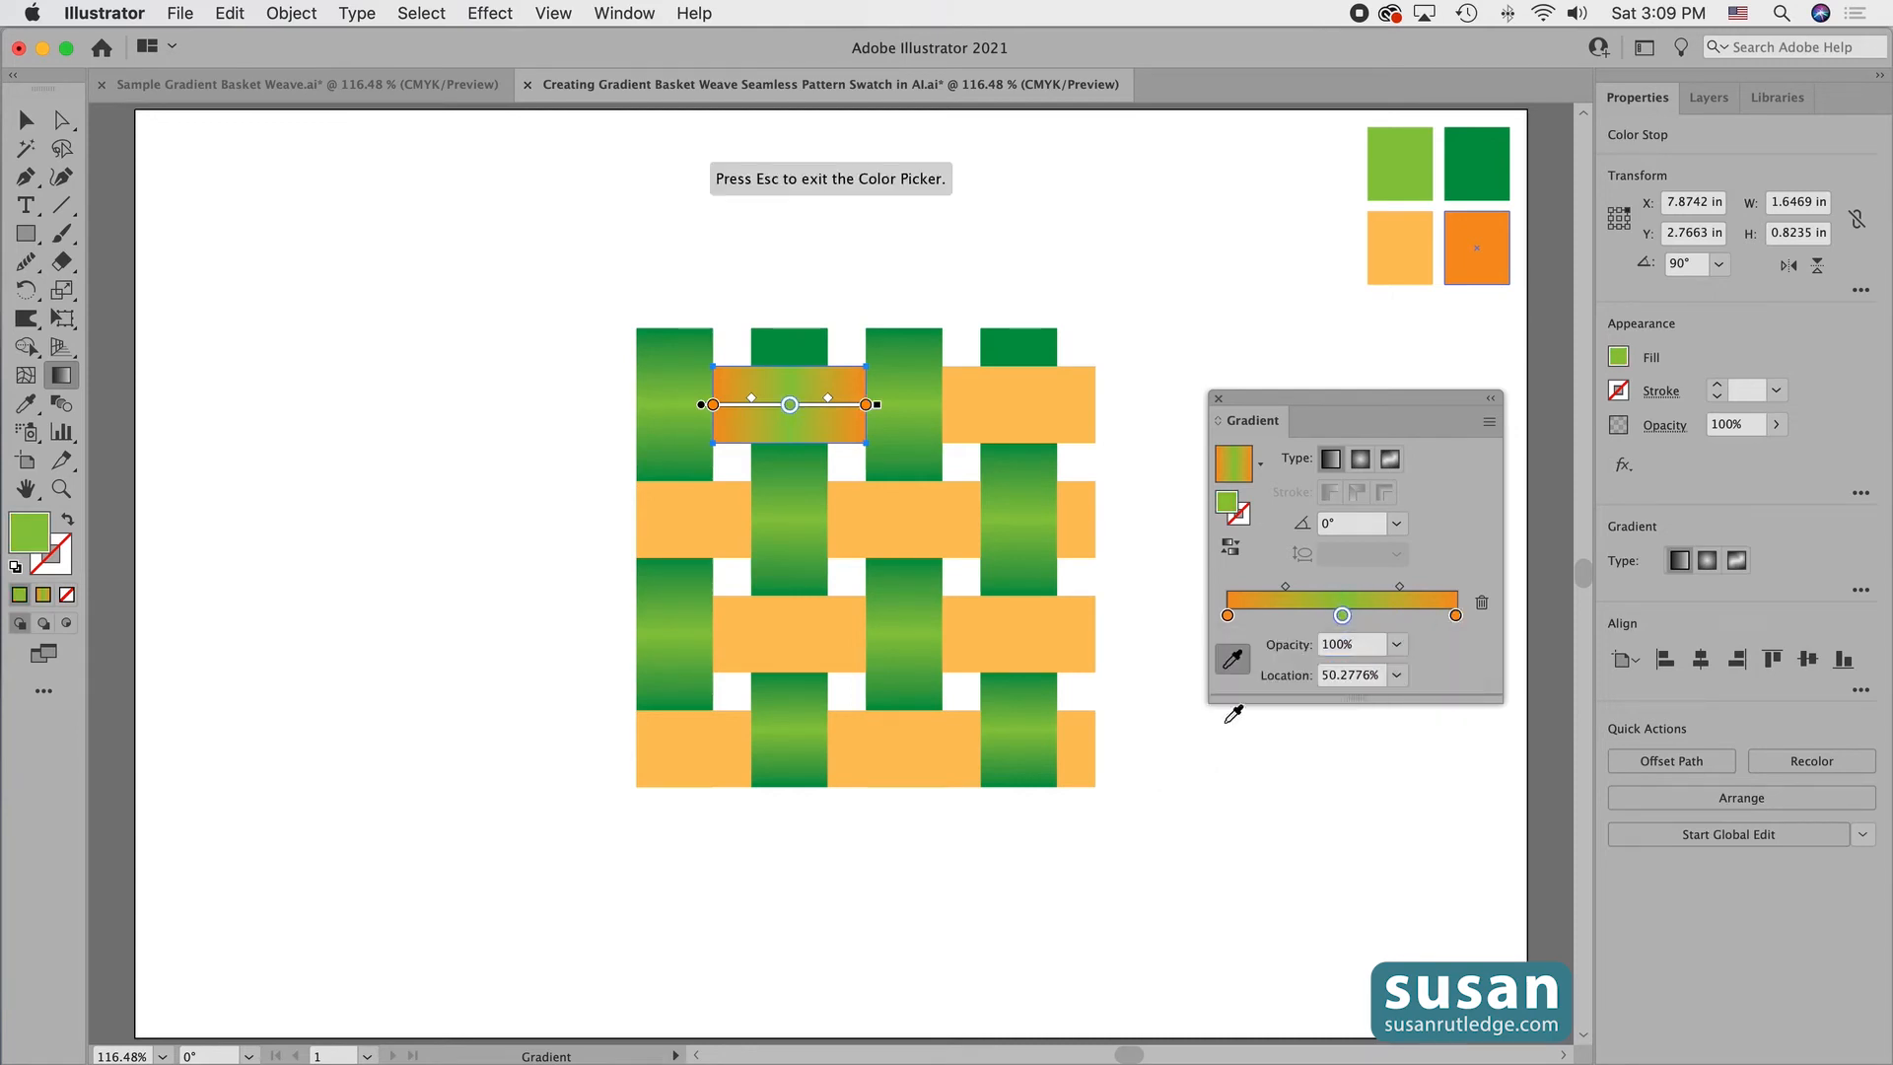
left_click(1417, 238)
key("Escape")
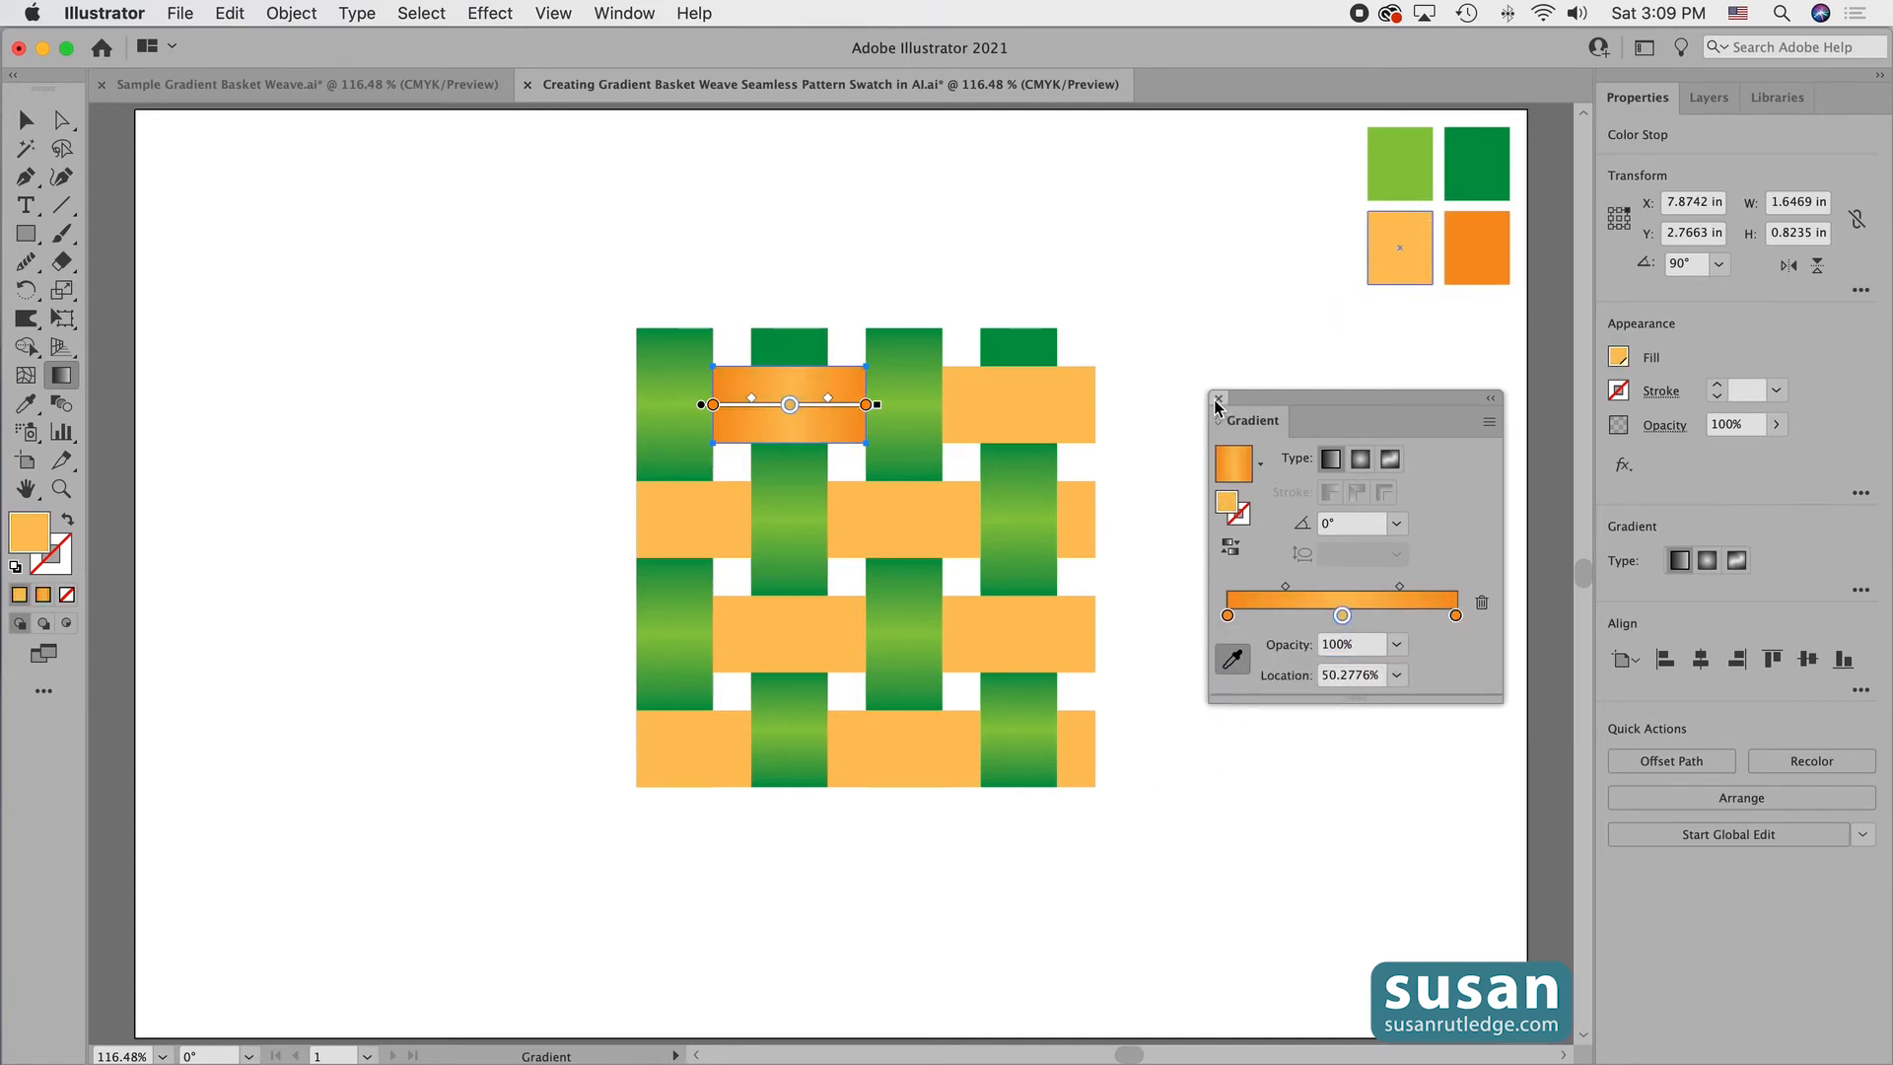
left_click(1217, 399)
key("v")
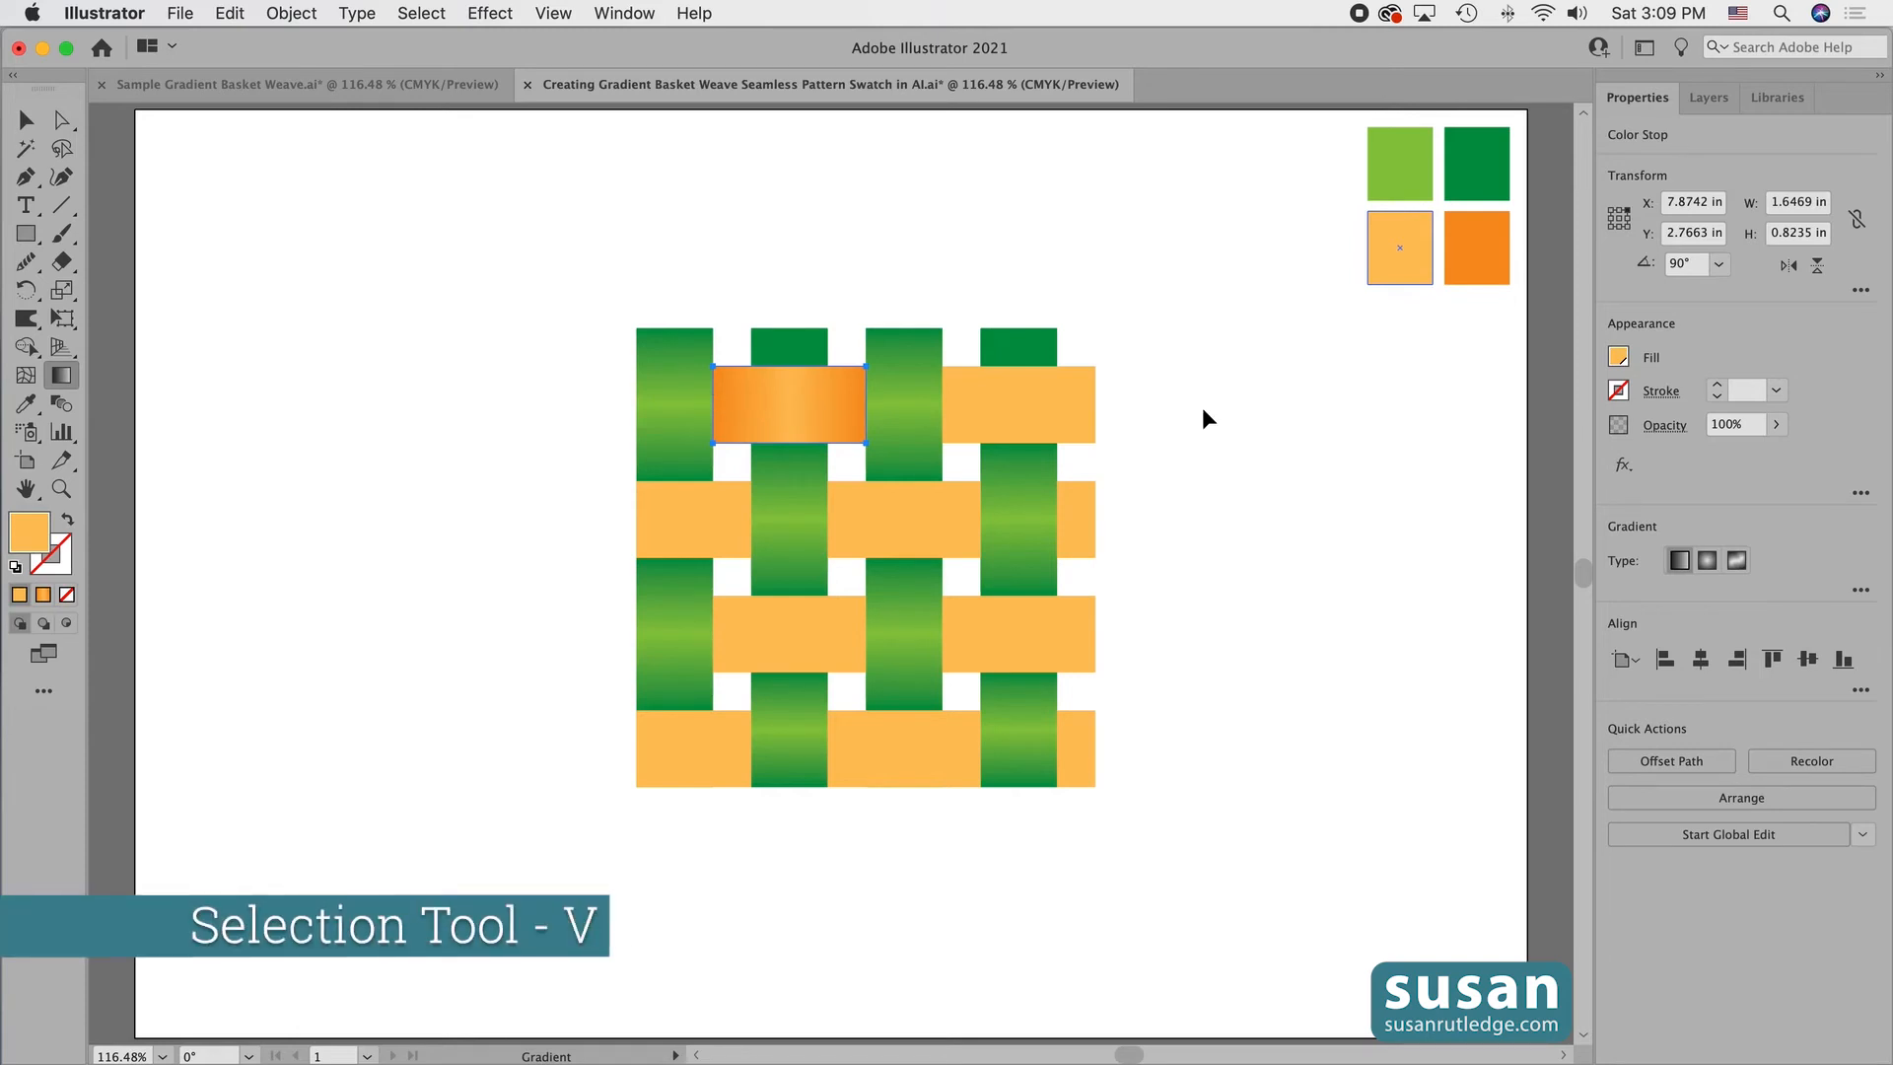
key("v")
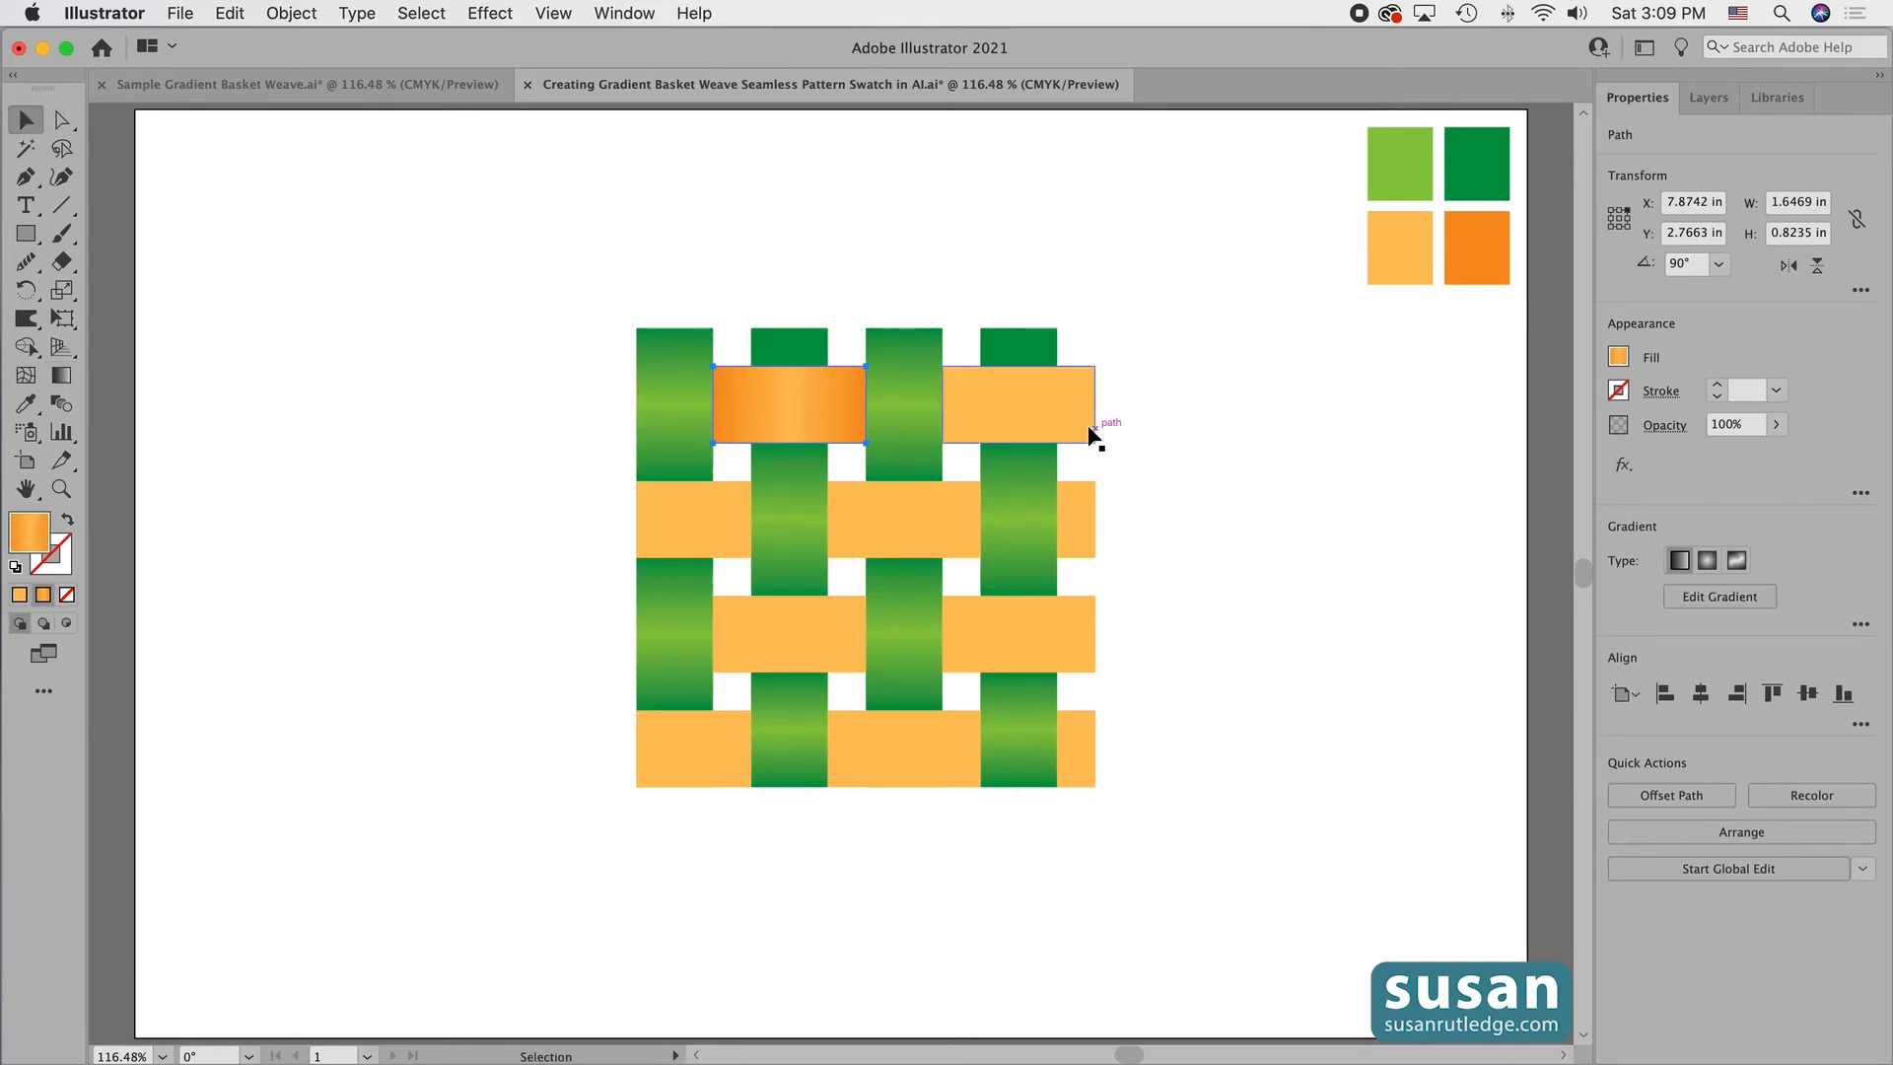
Copy the first orange bar's gradient to the other seven long orange bars in all four rows with the Eyedropper.
left_click(1031, 408)
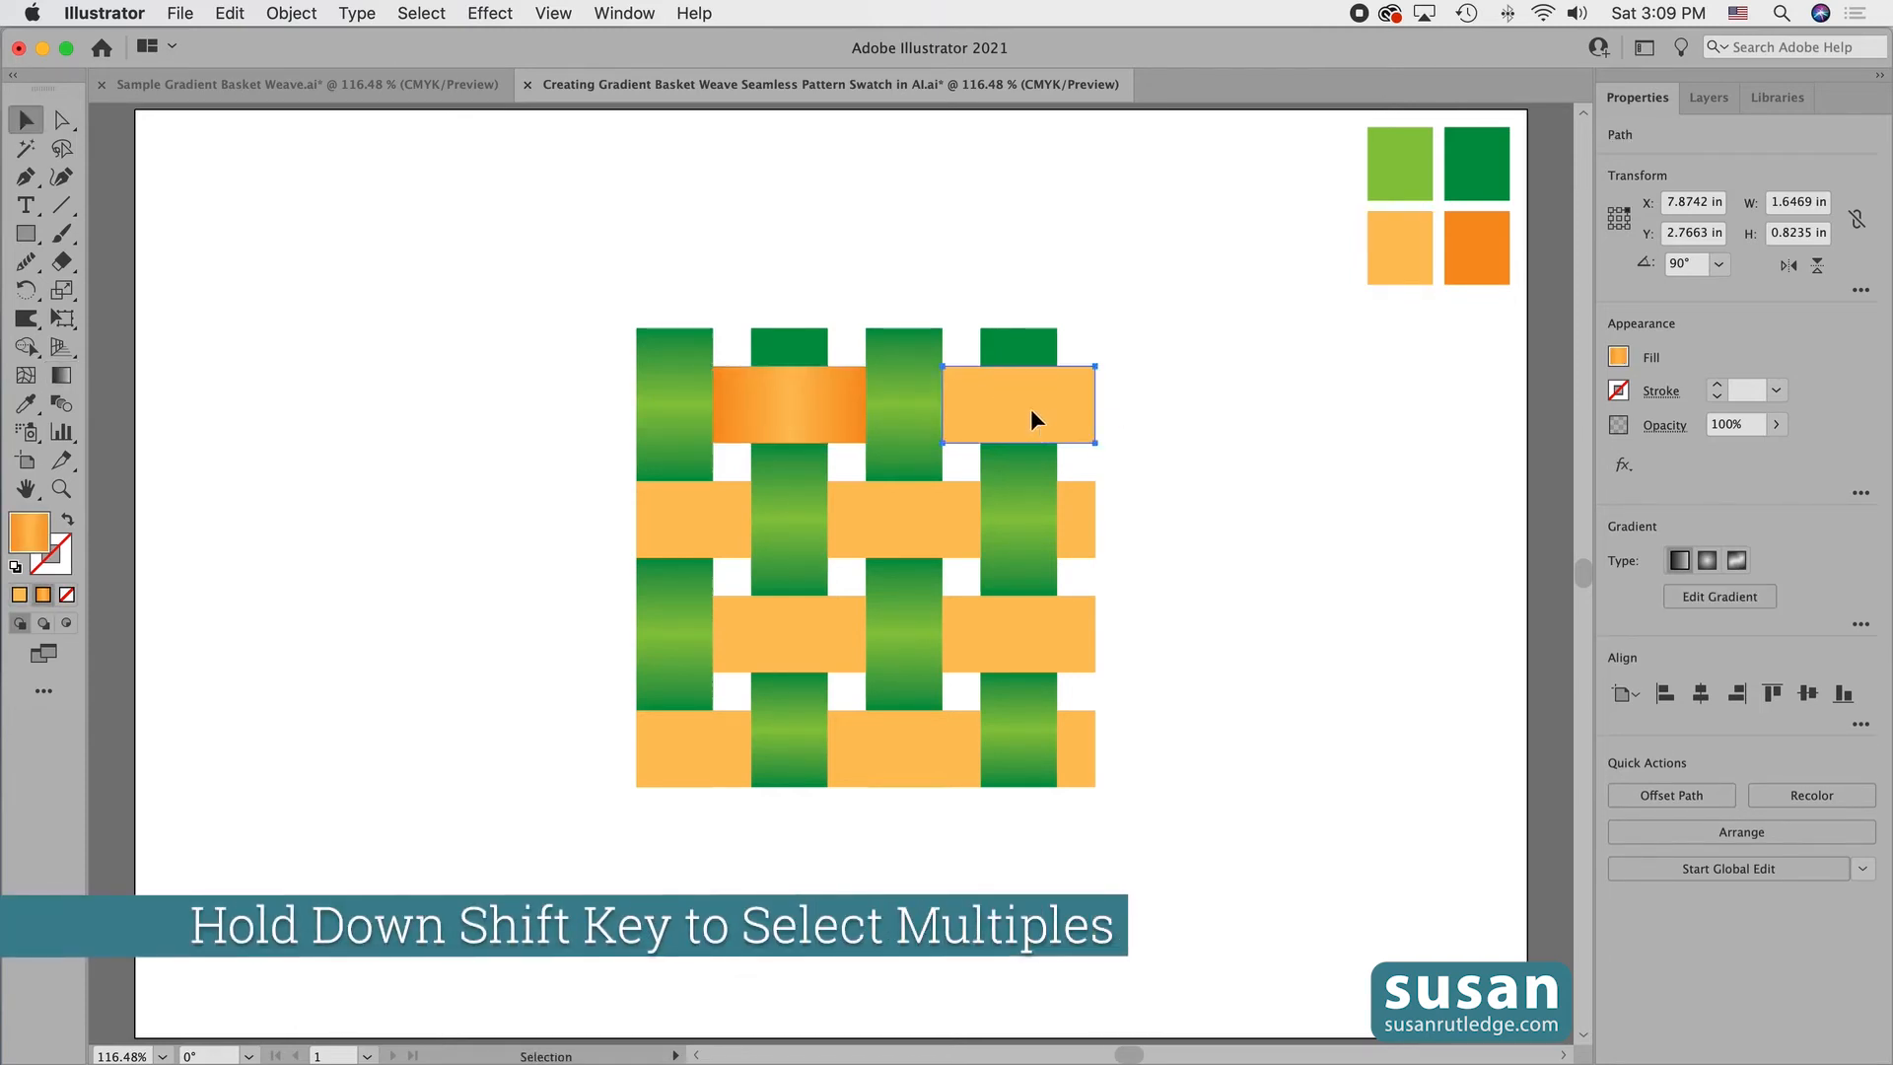
left_click(731, 537, "shift")
left_click(891, 523, "shift")
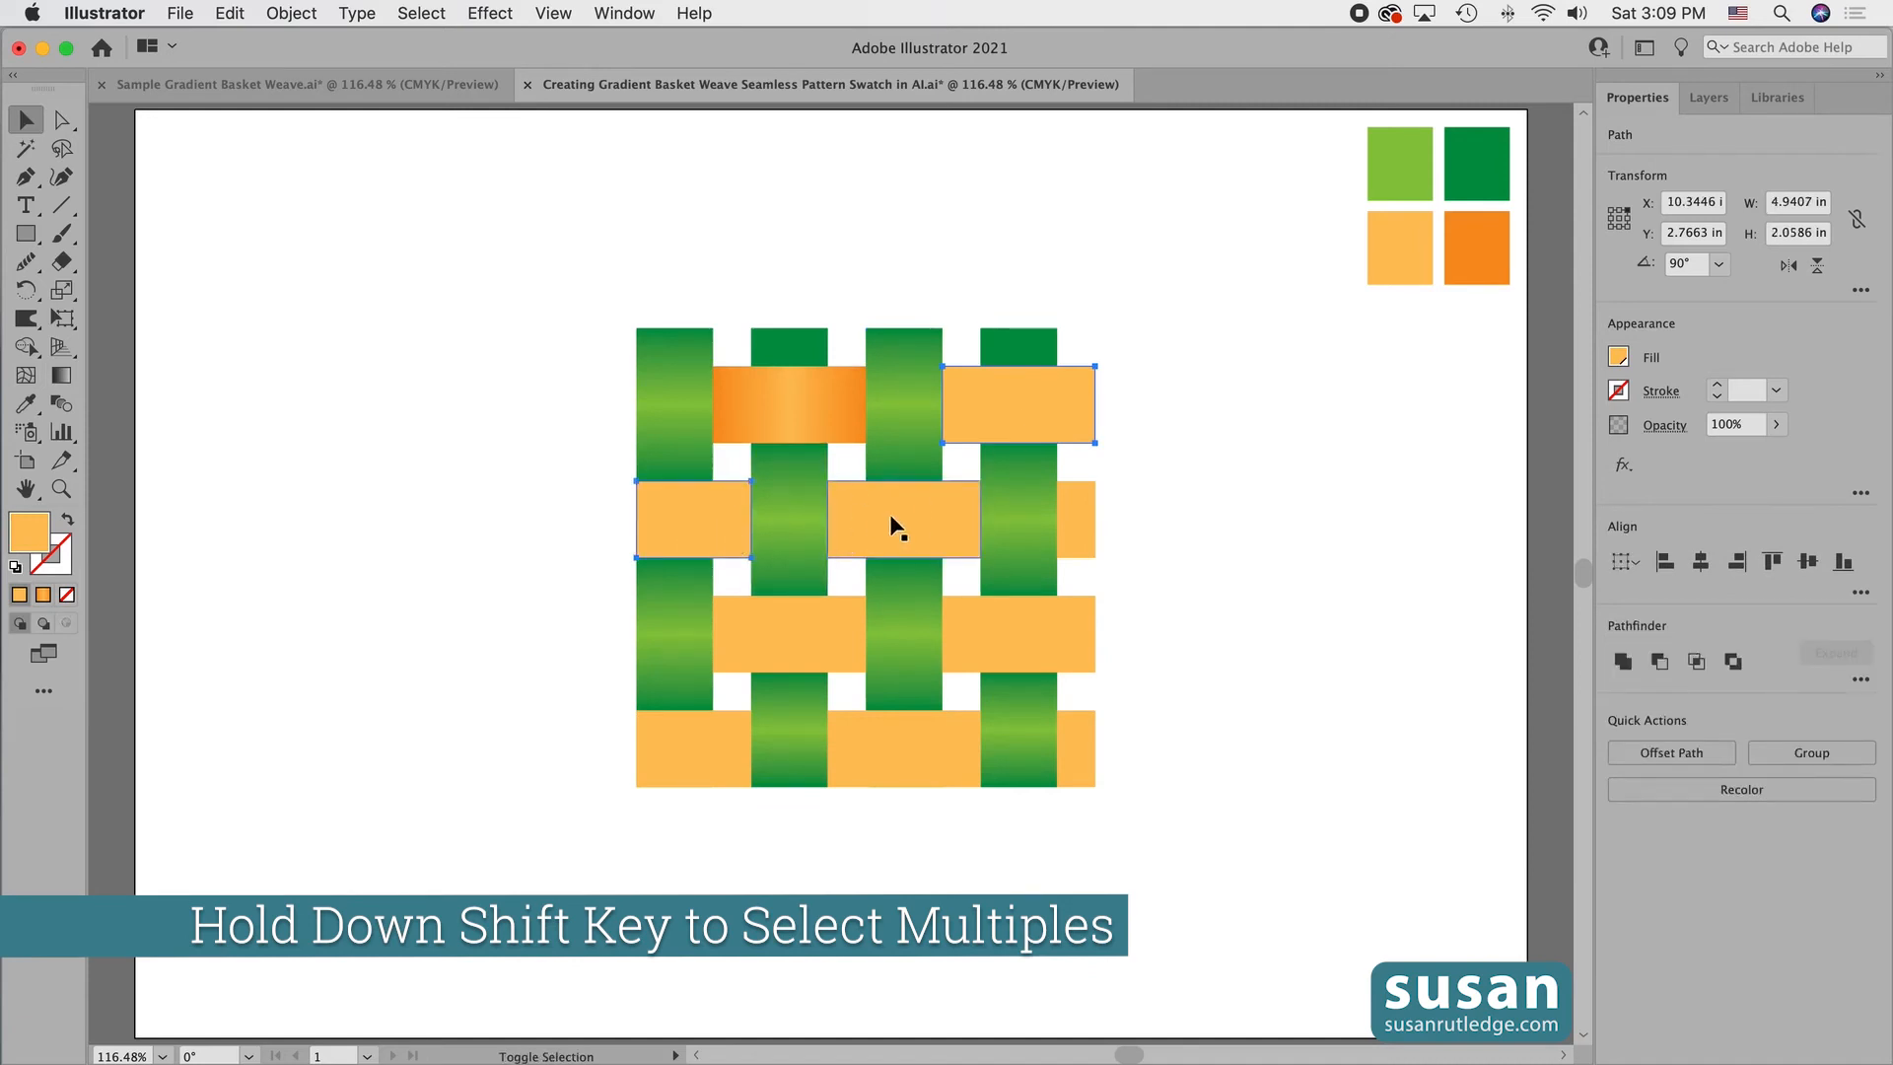
left_click(829, 647, "shift")
left_click(991, 651, "shift")
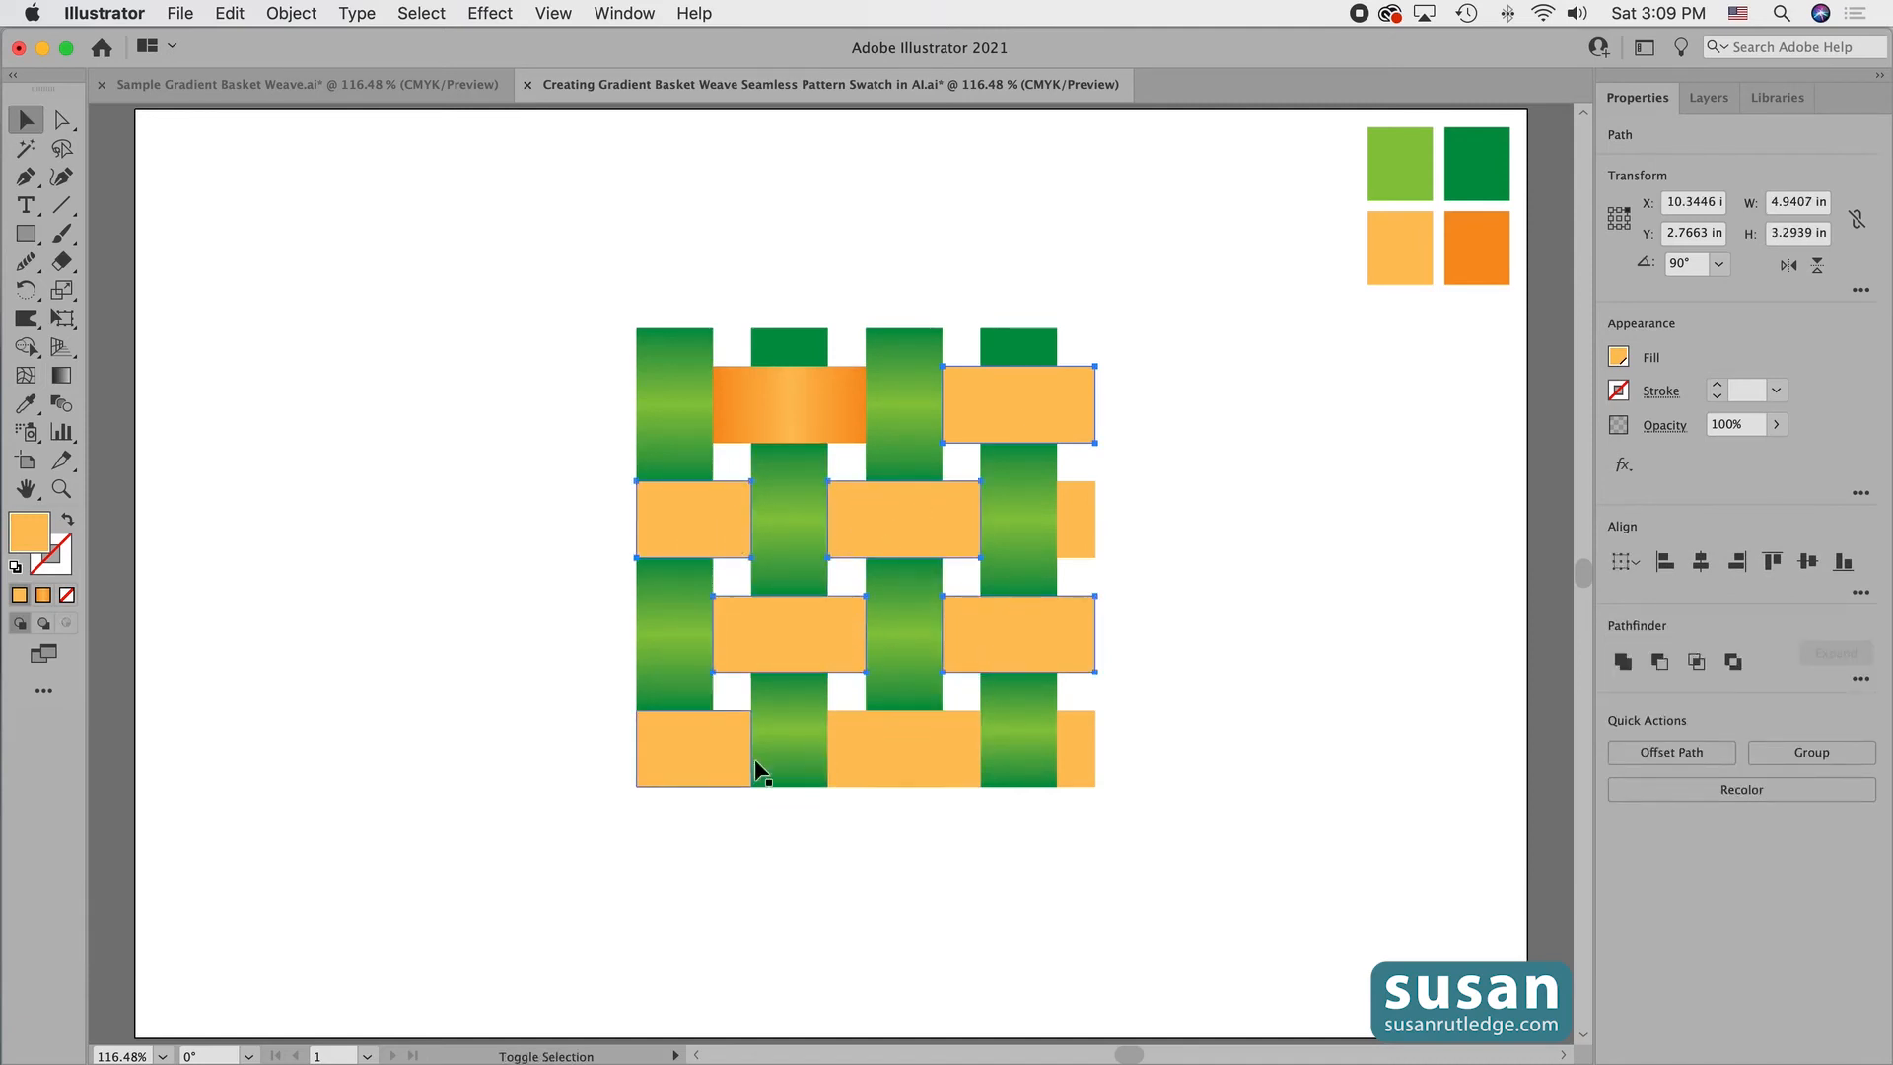
left_click(680, 767, "shift")
left_click(895, 761, "shift")
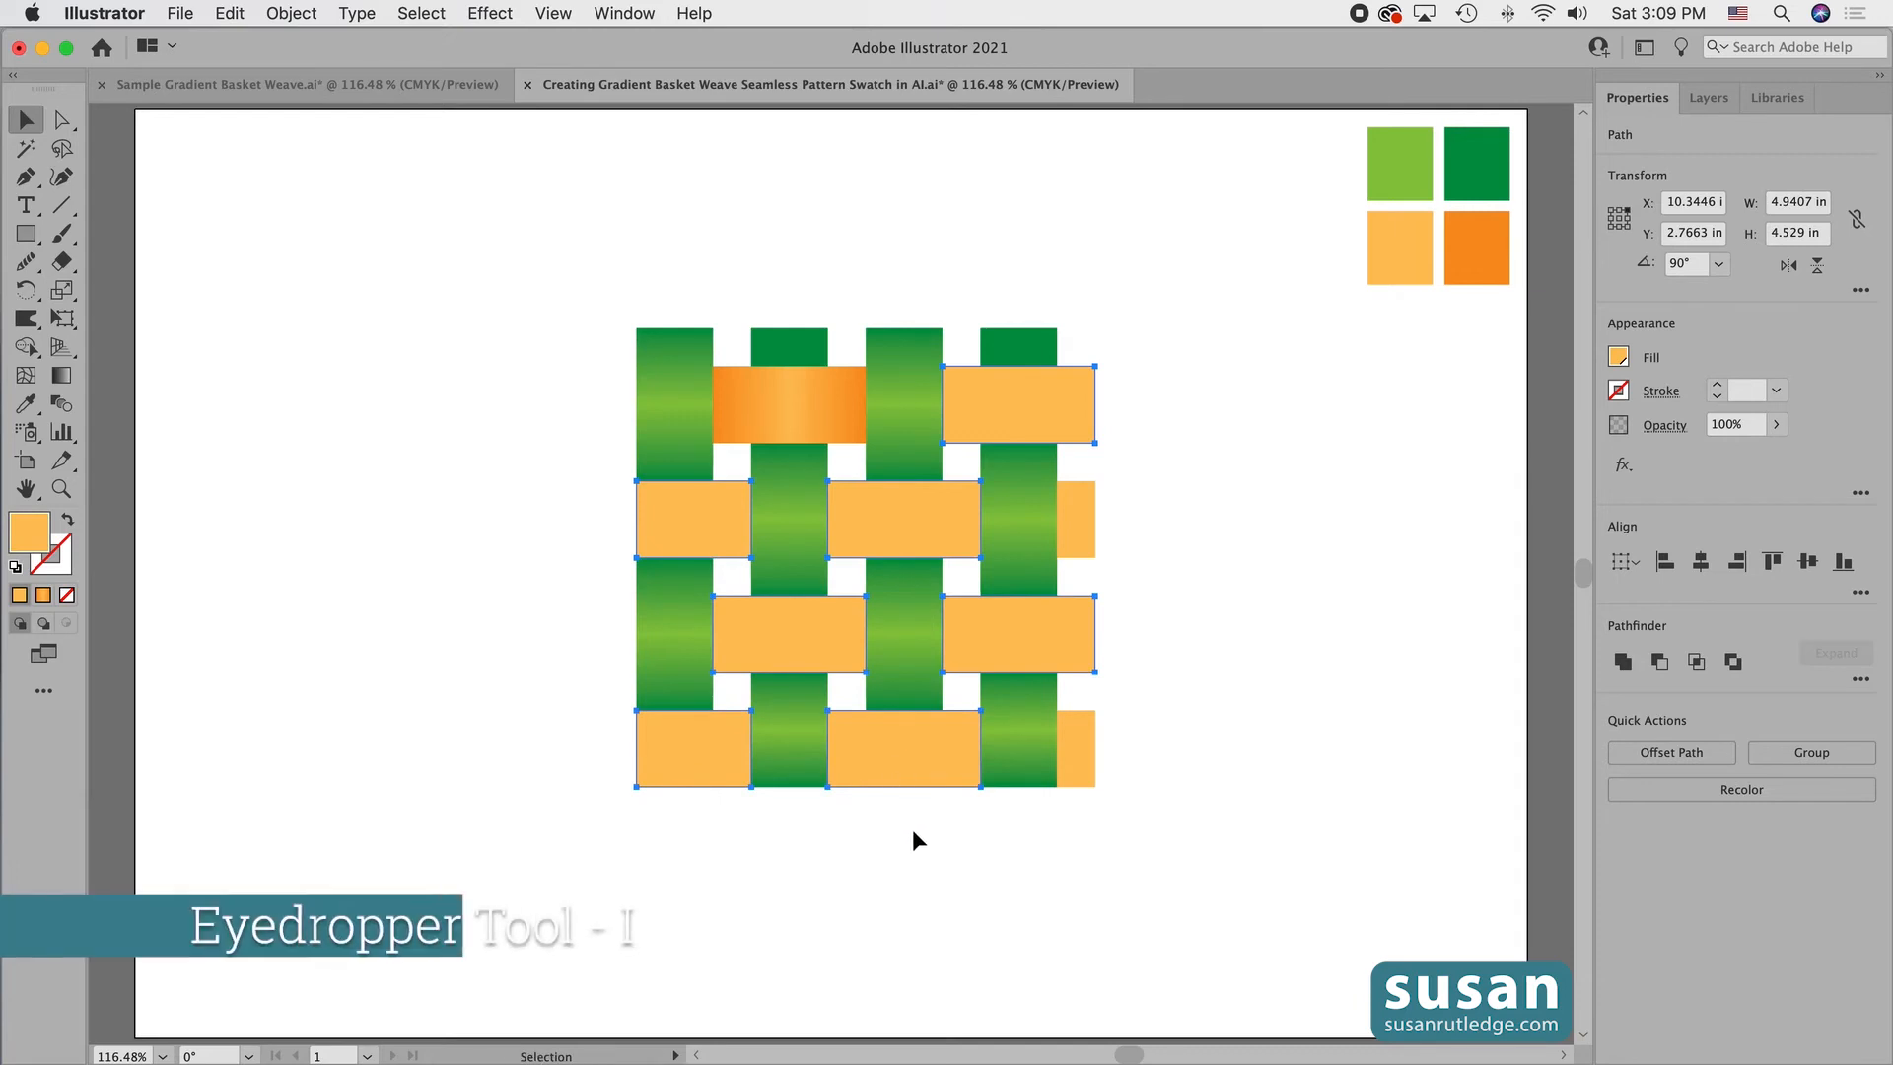
key("i")
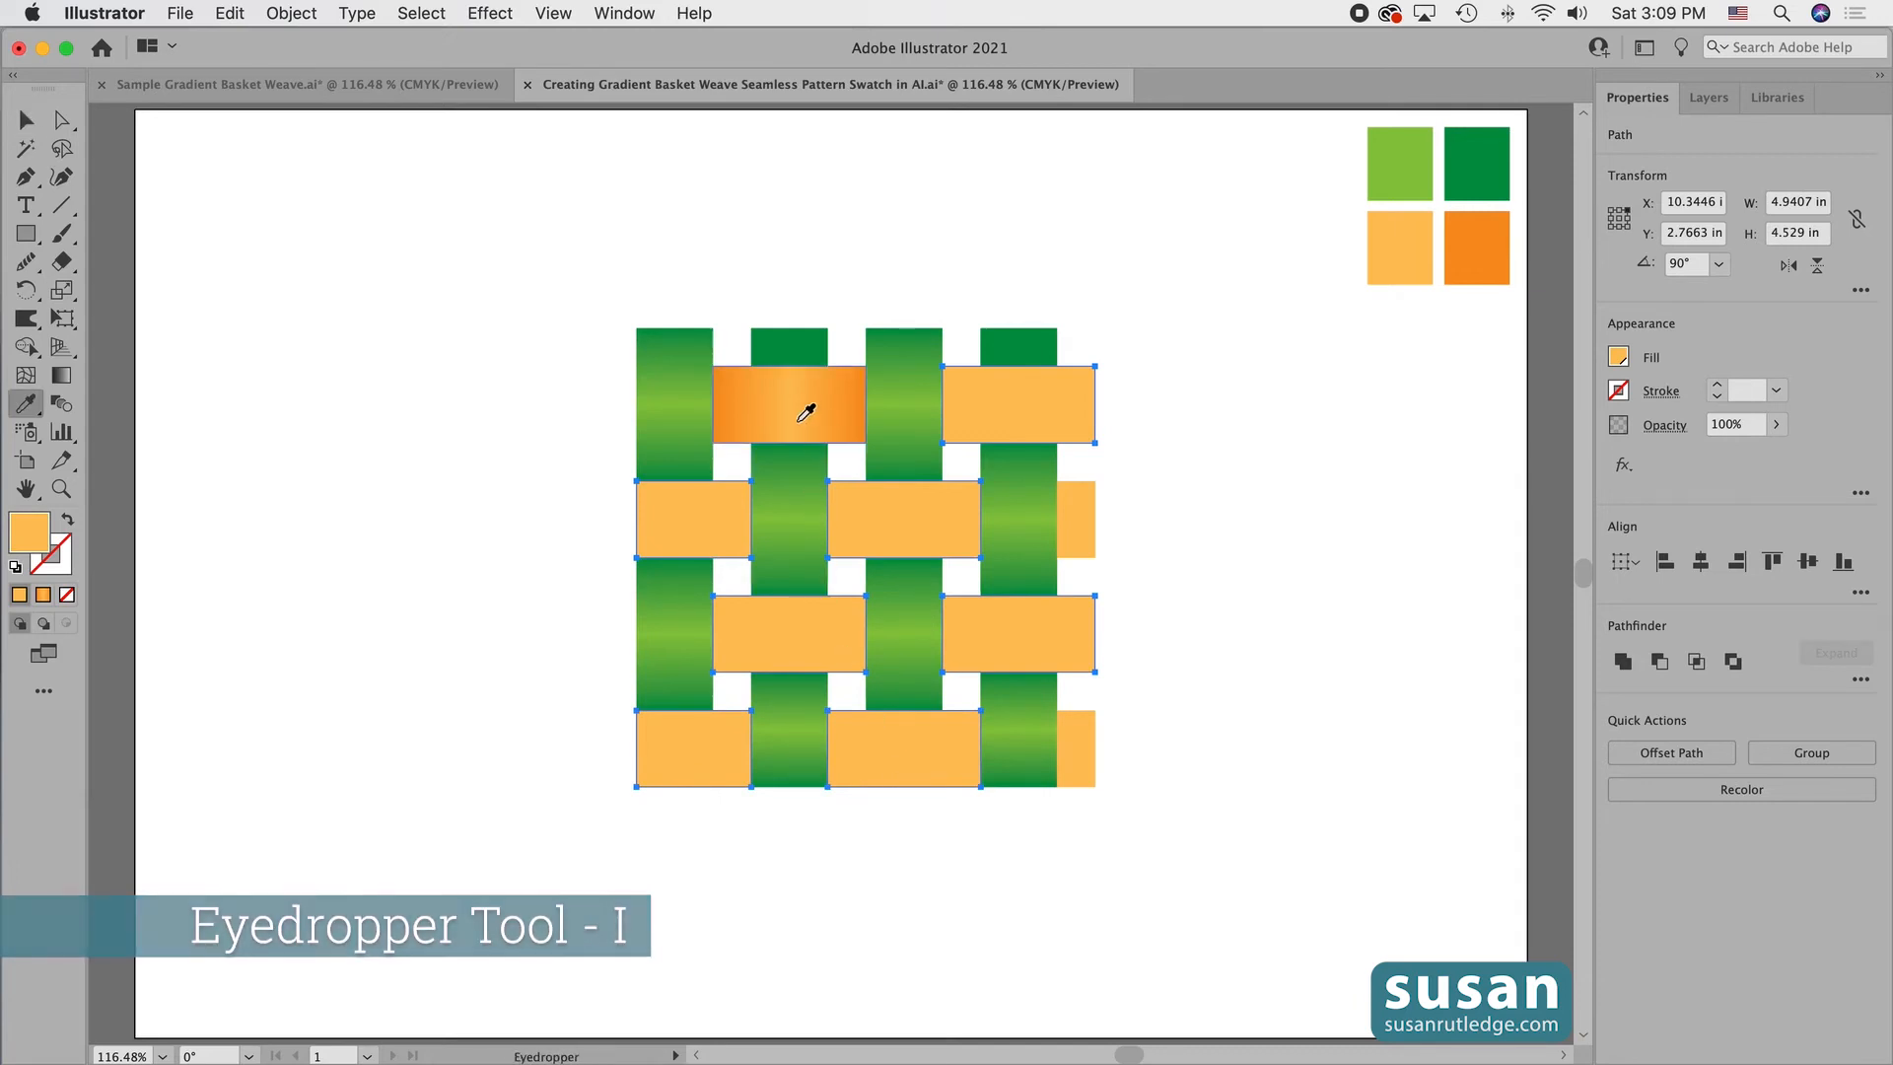
left_click(790, 404)
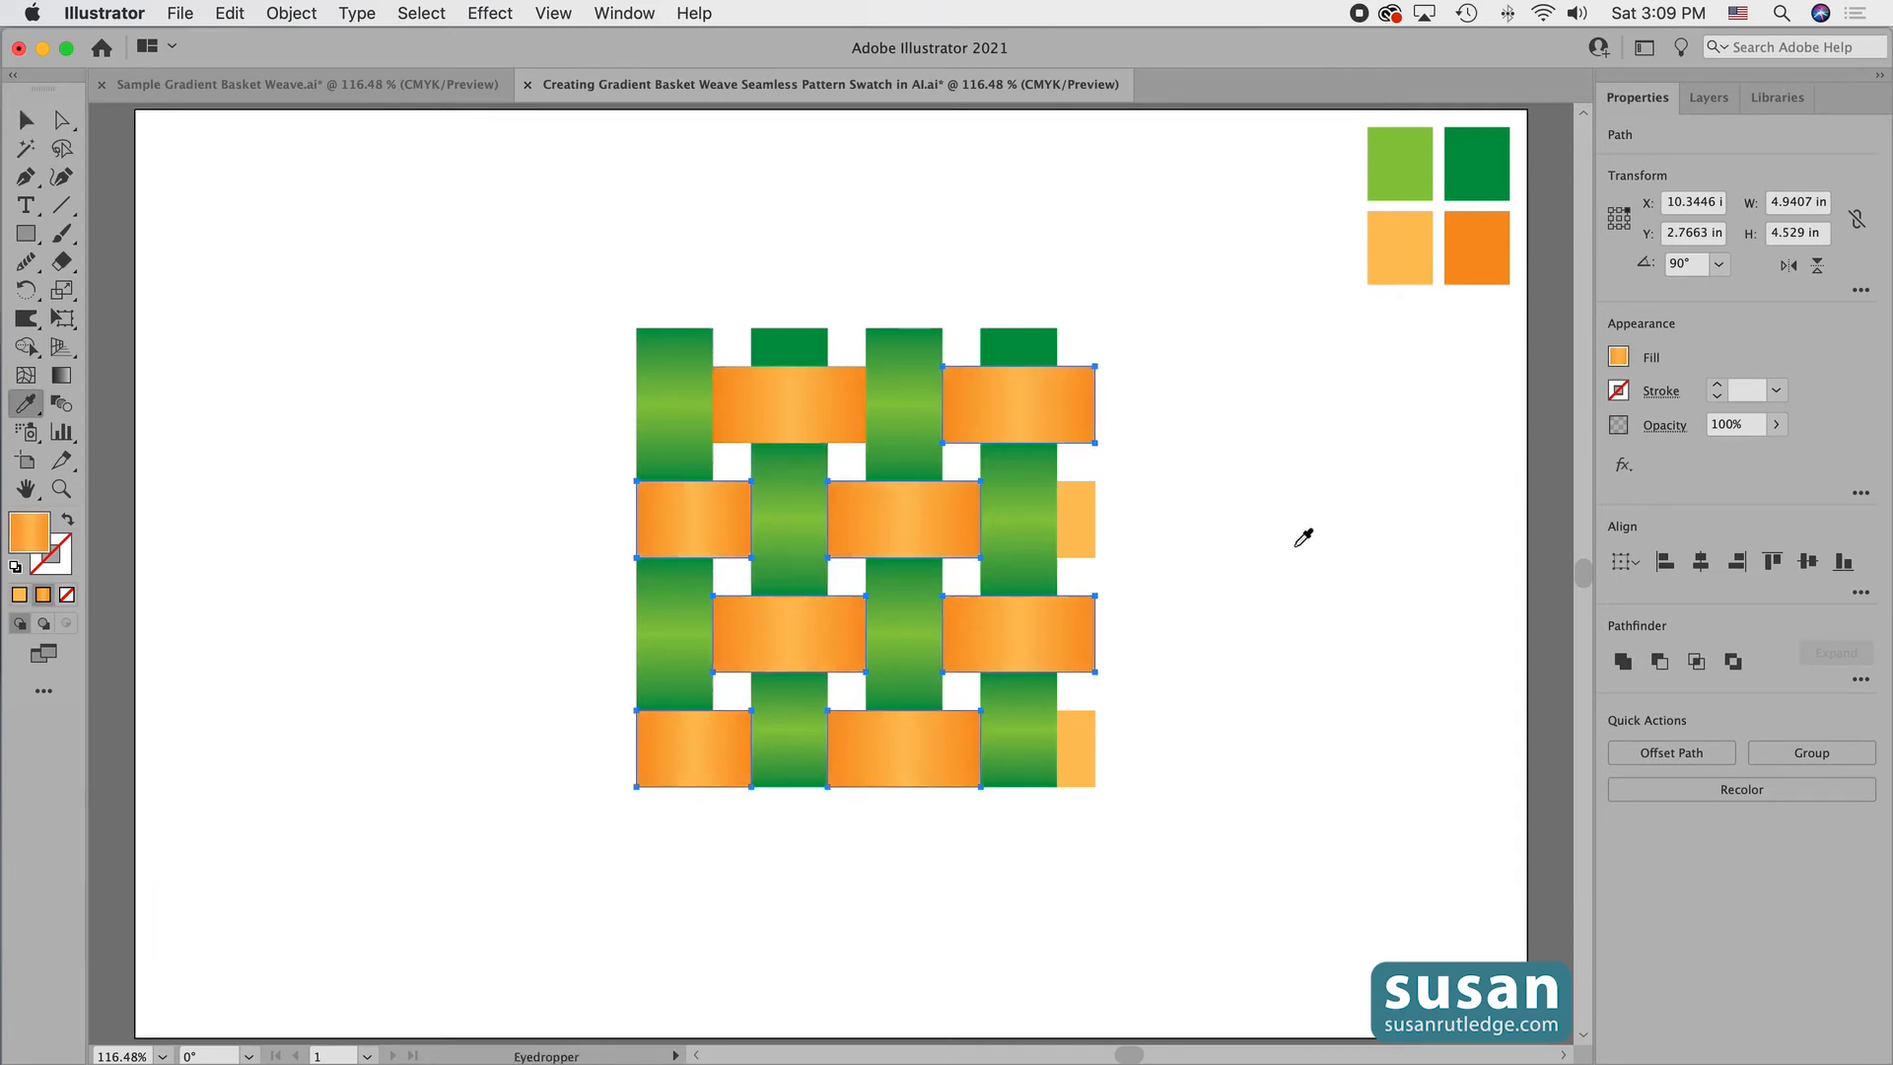
key("v")
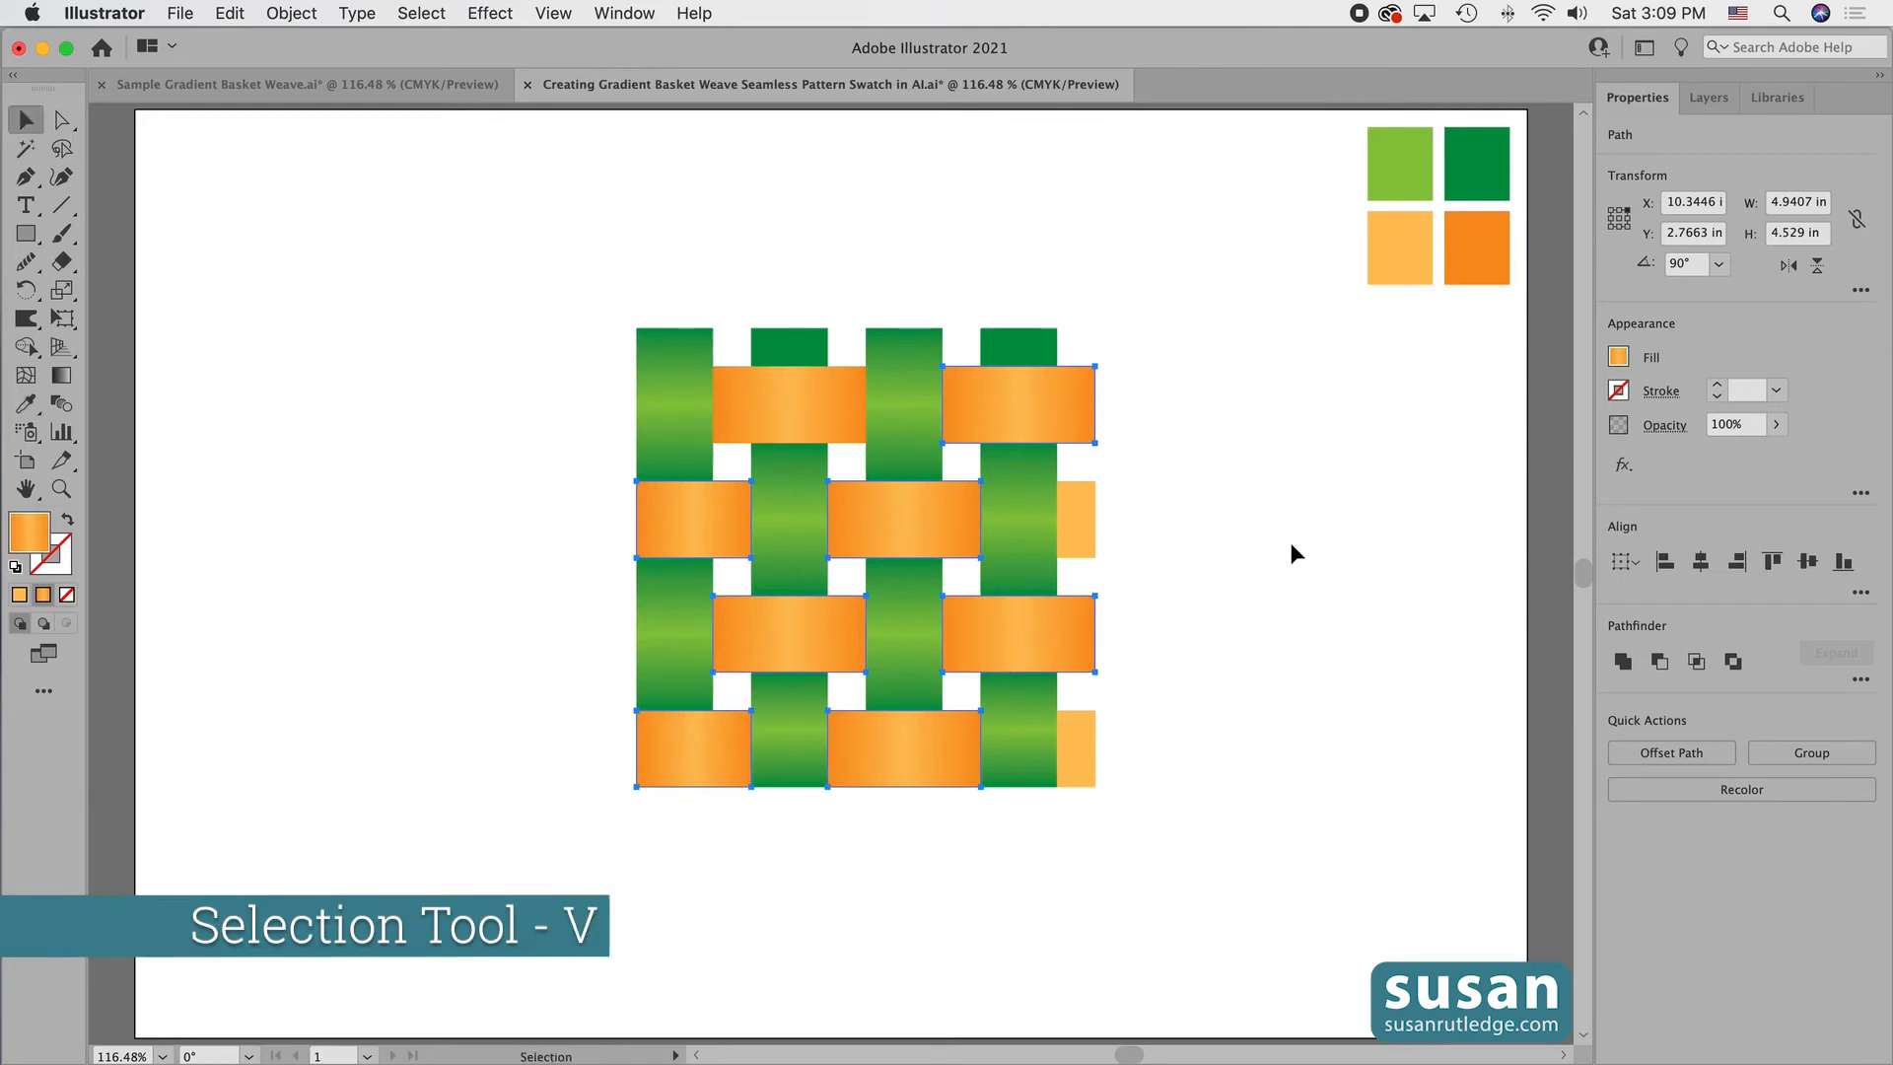
Fill the two short orange end pieces in the second and fourth rows with the dark orange sample color.
left_click(1075, 522)
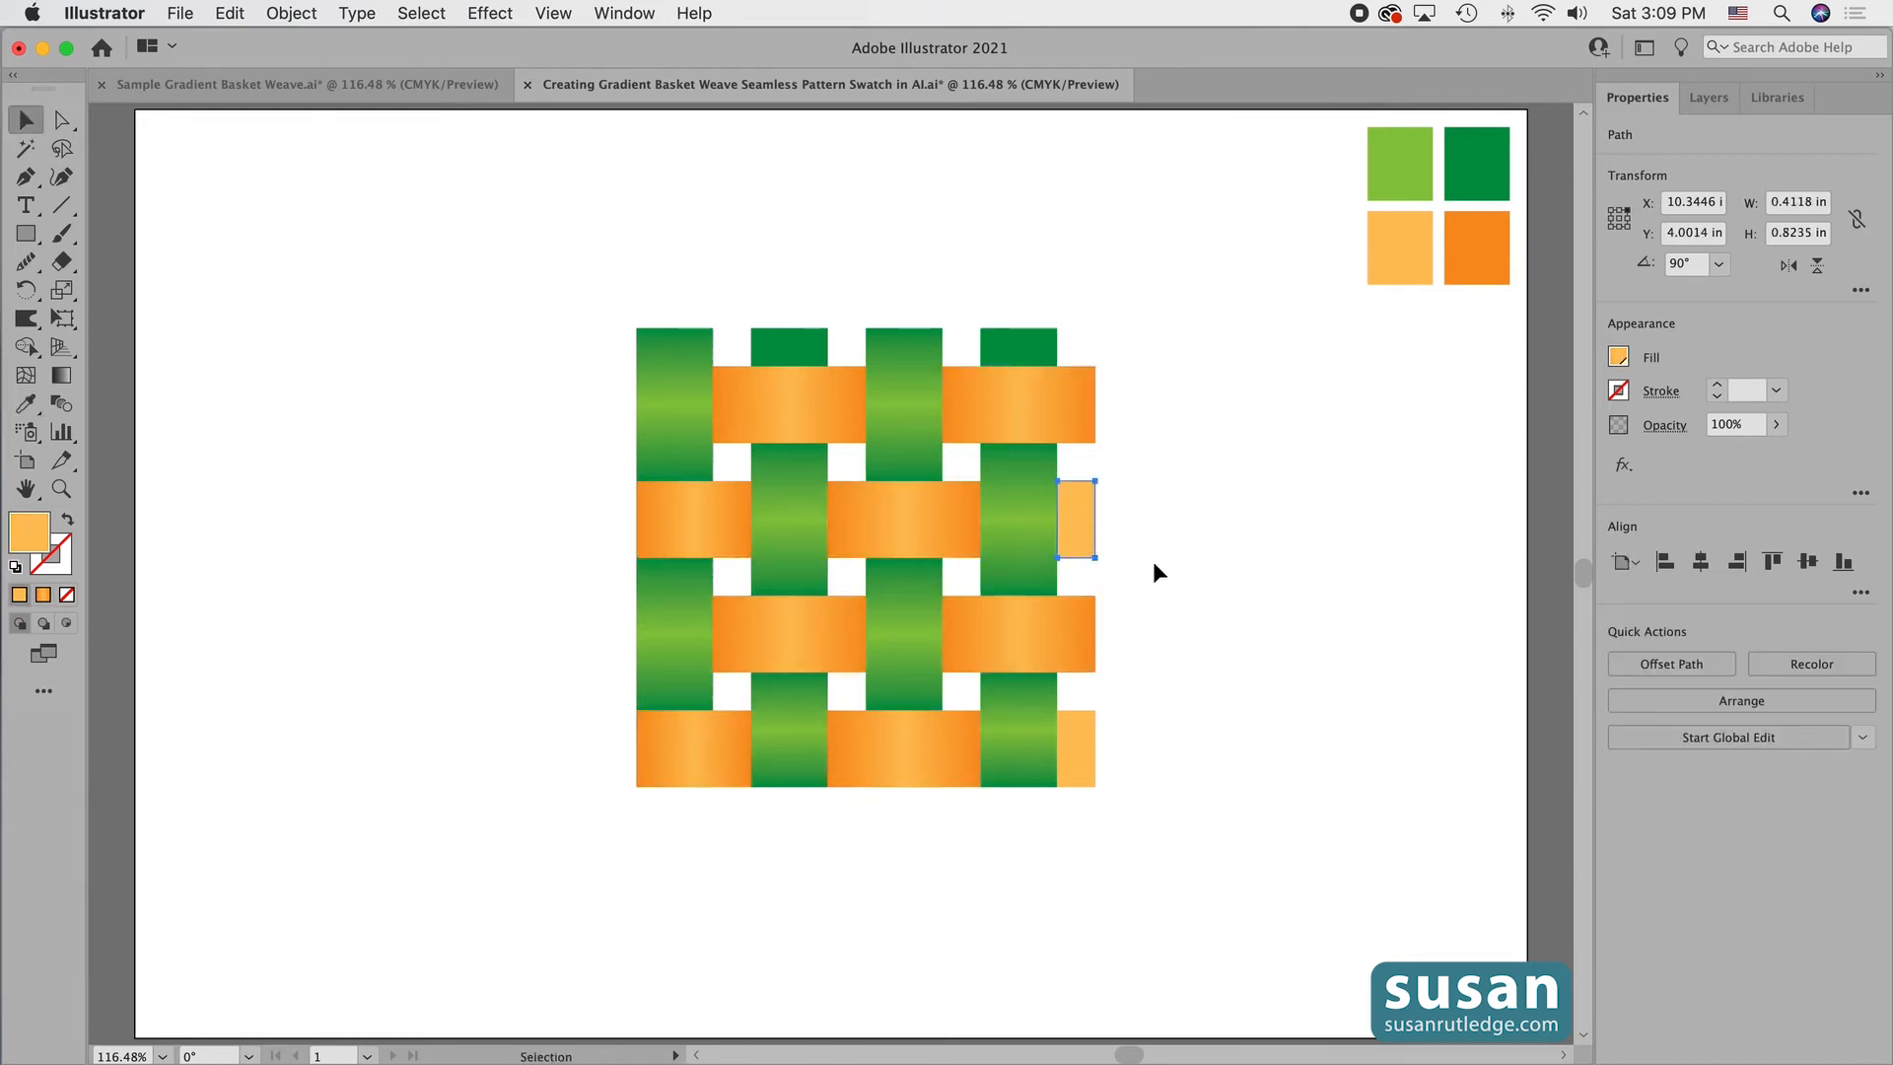
left_click(1074, 759, "shift")
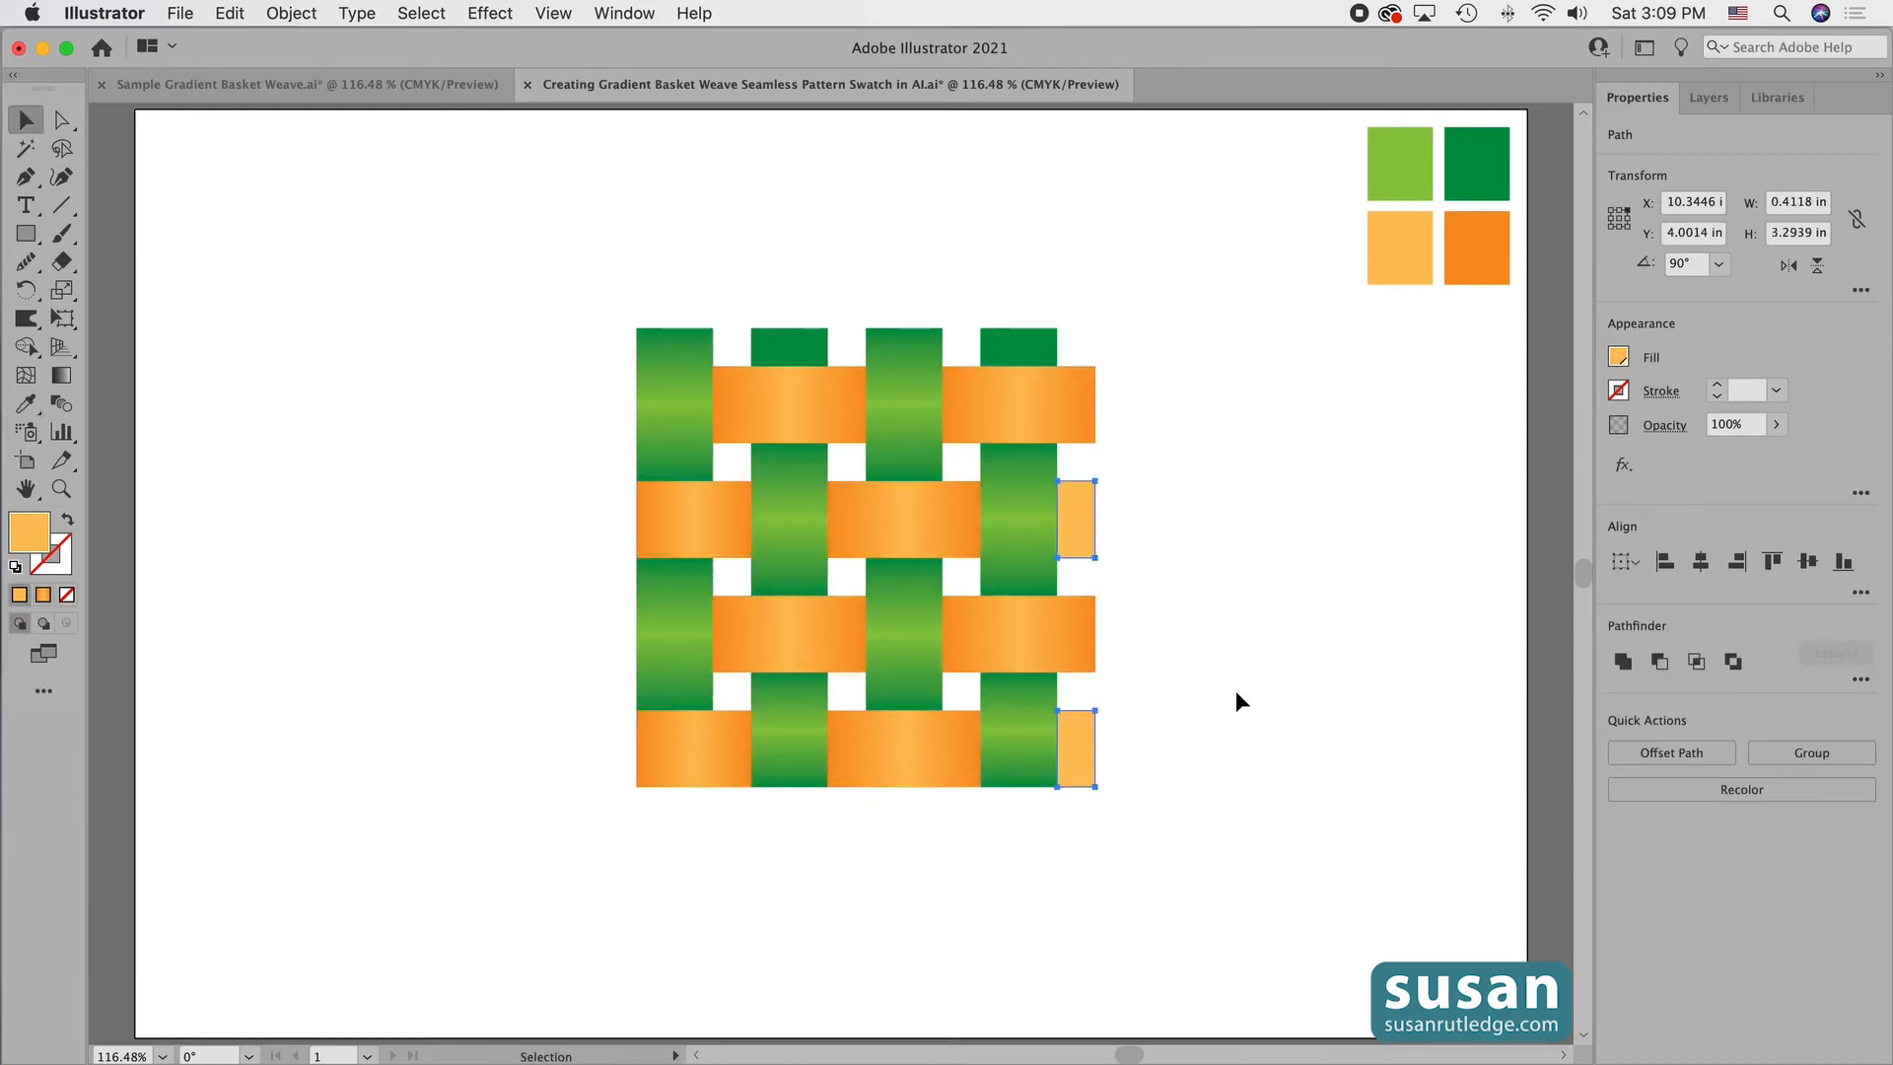
key("i")
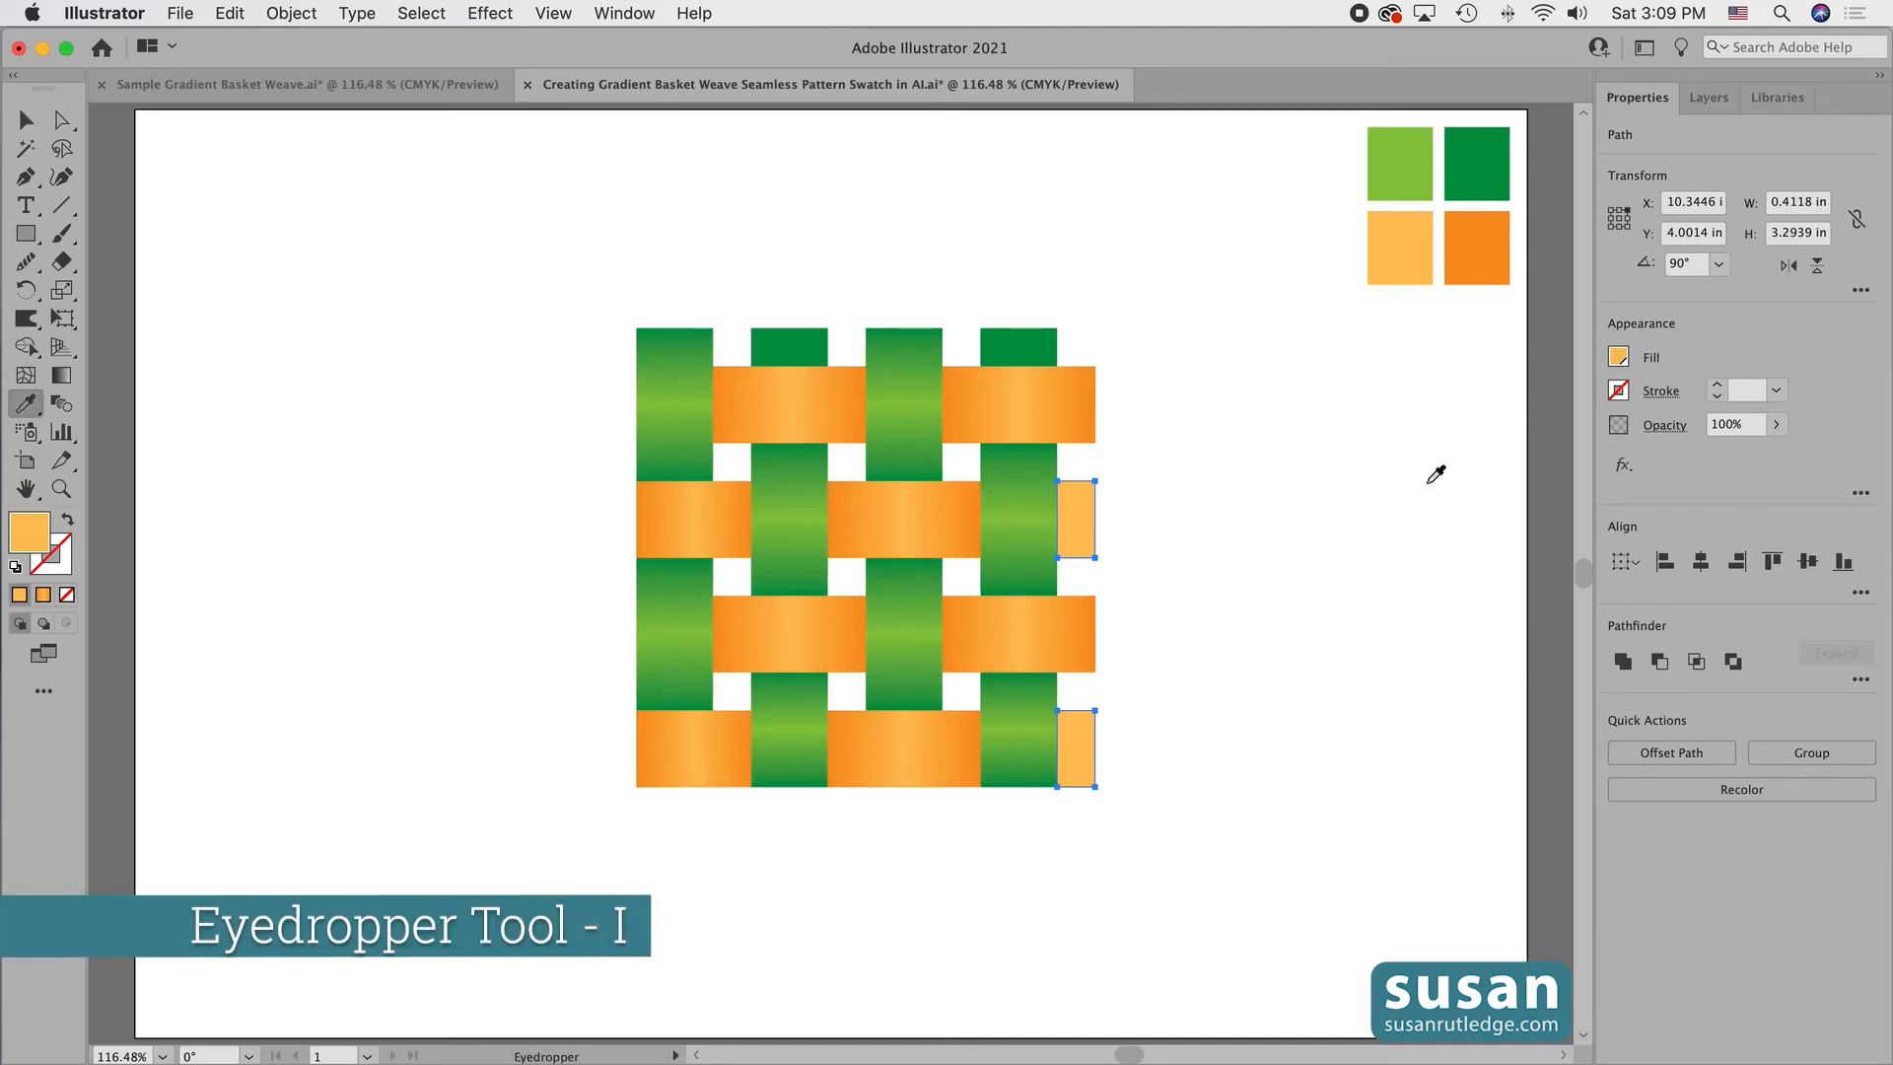
left_click(1499, 253)
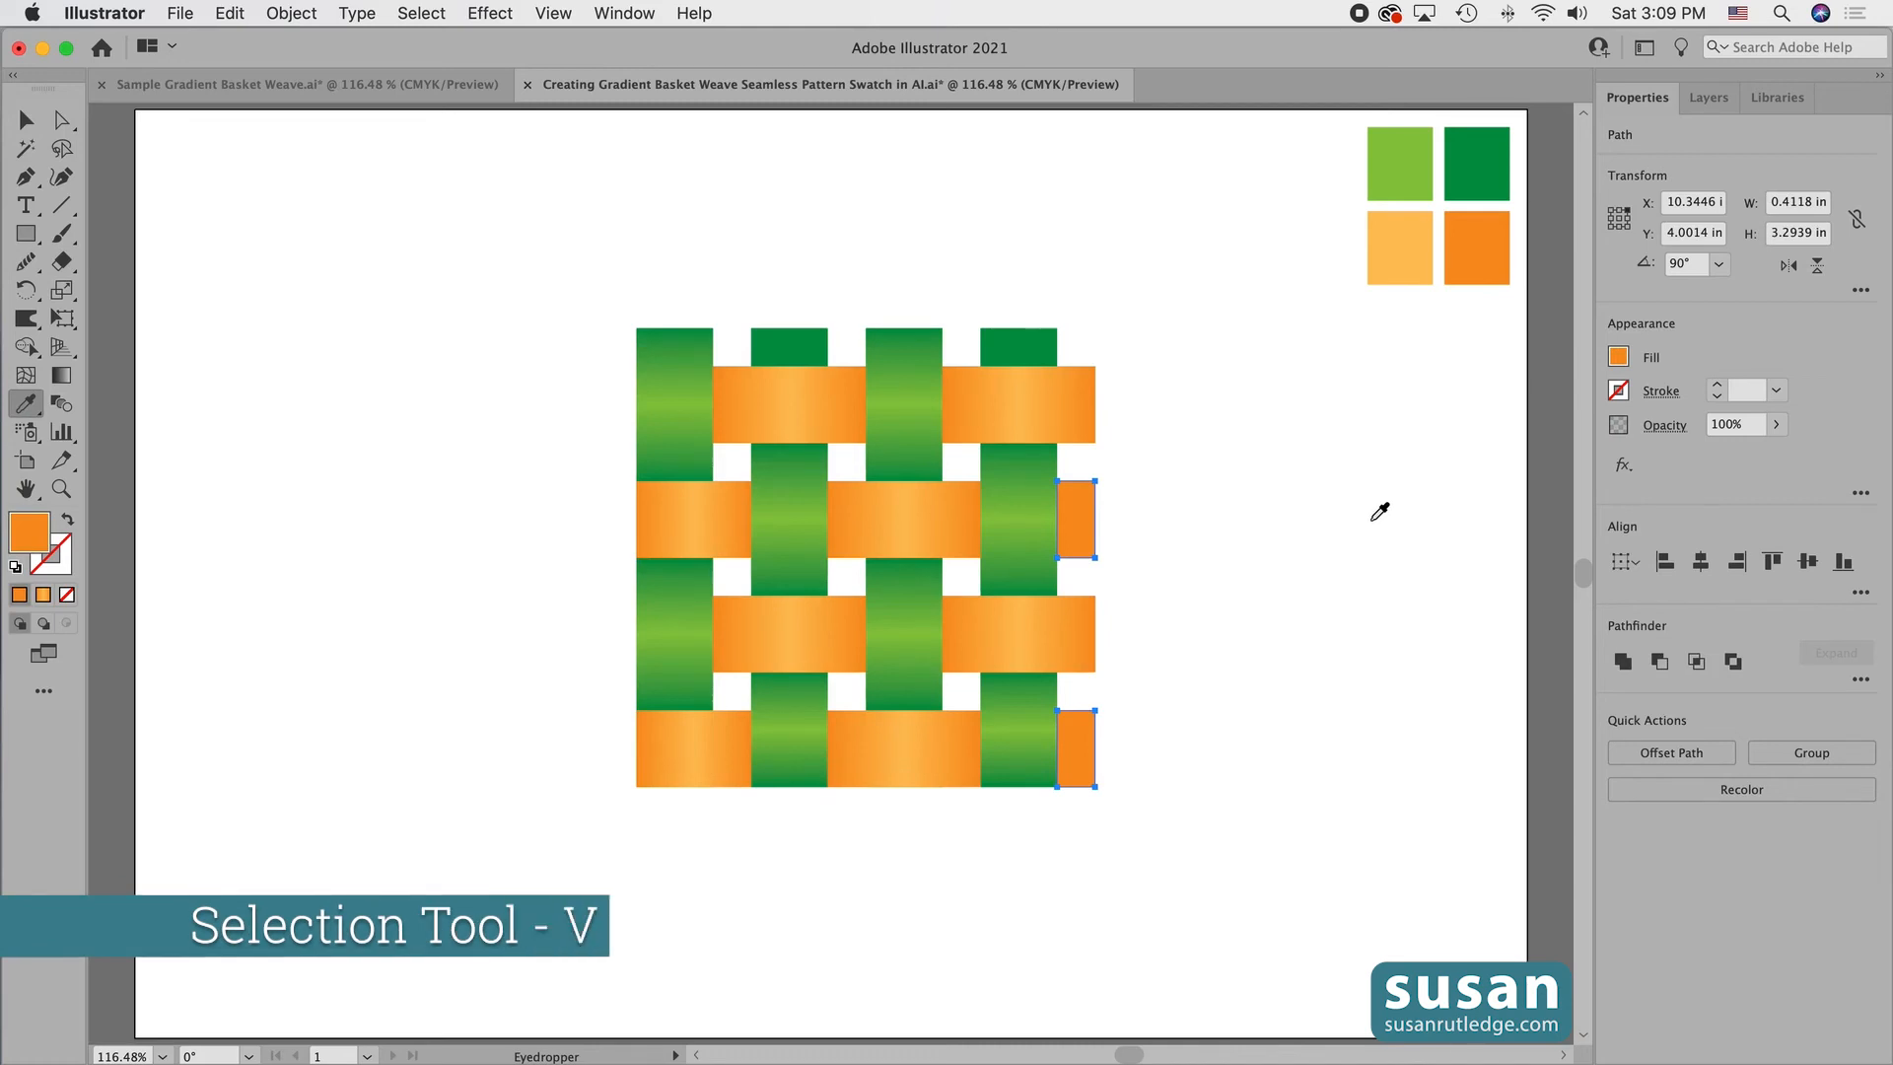
key("v")
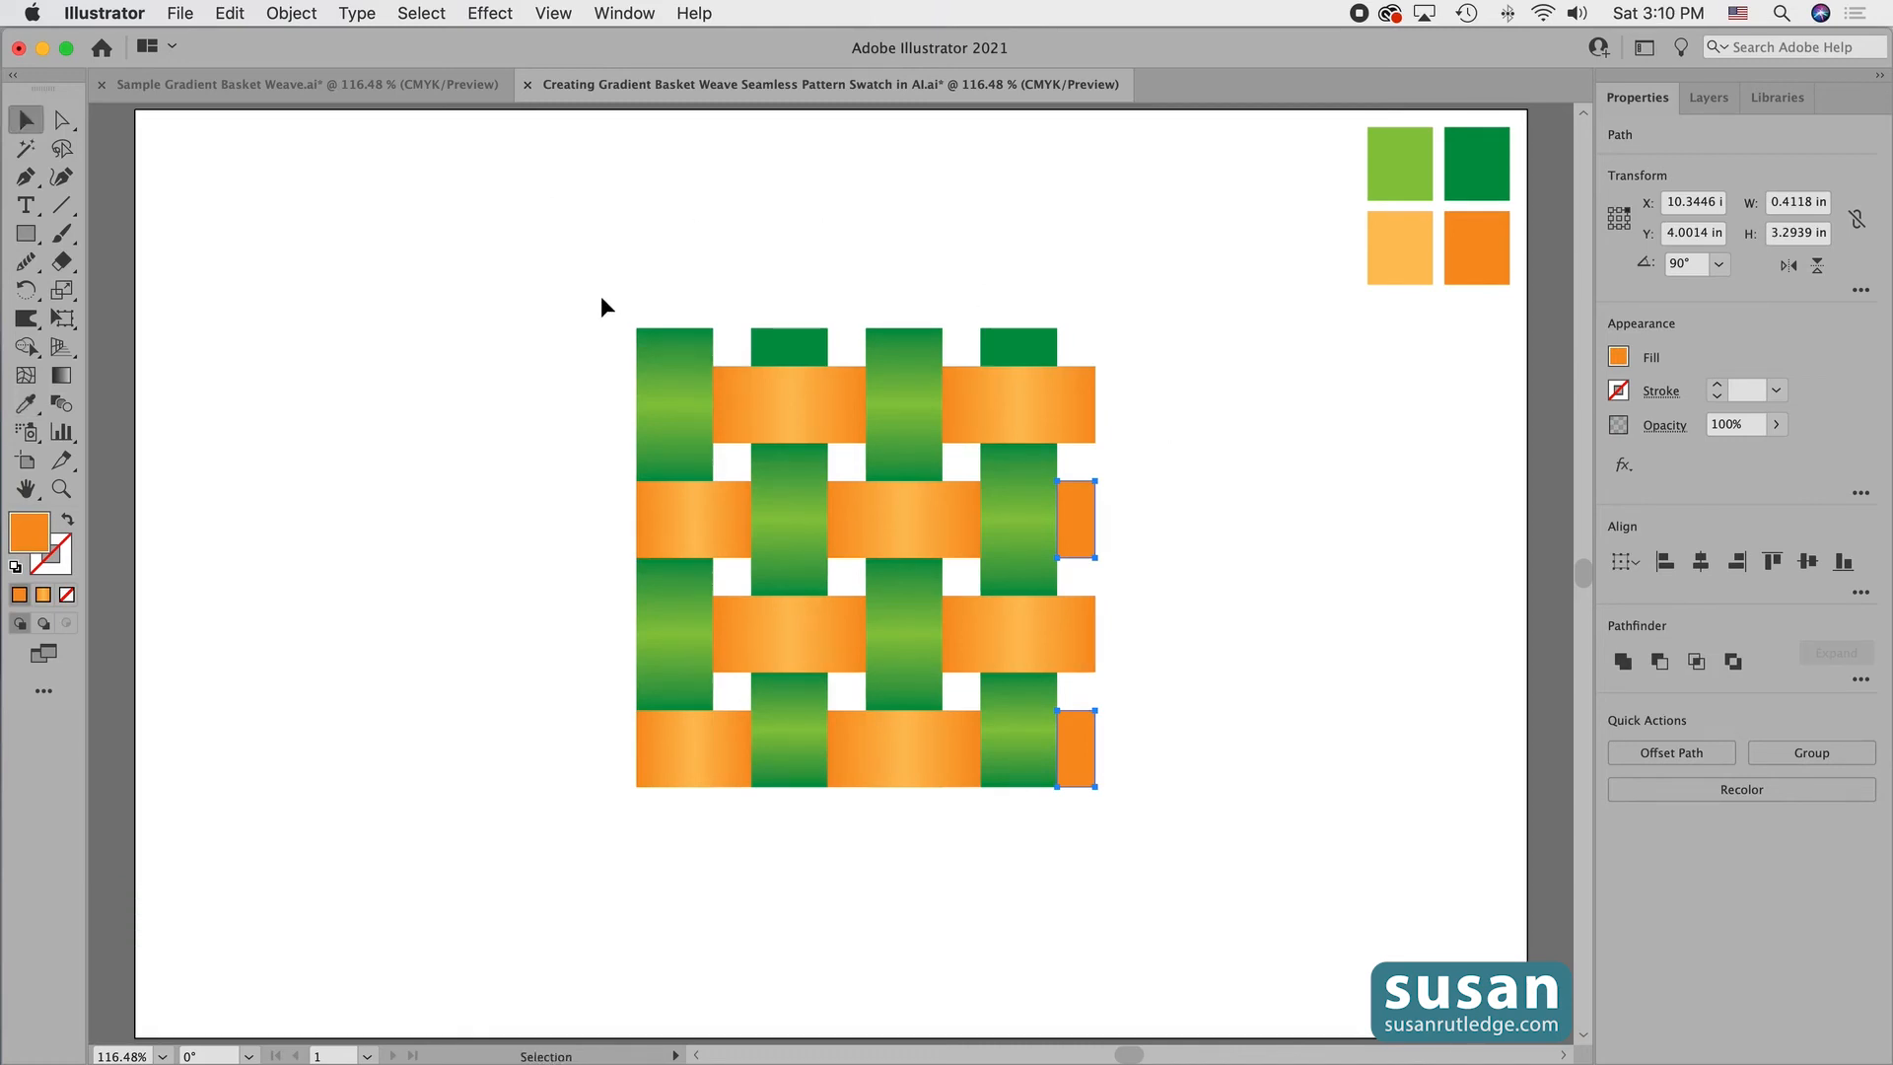
Group all the weave pieces and scale the group down proportionally to about 1.98 in square.
left_click_drag(600, 296, 1157, 831)
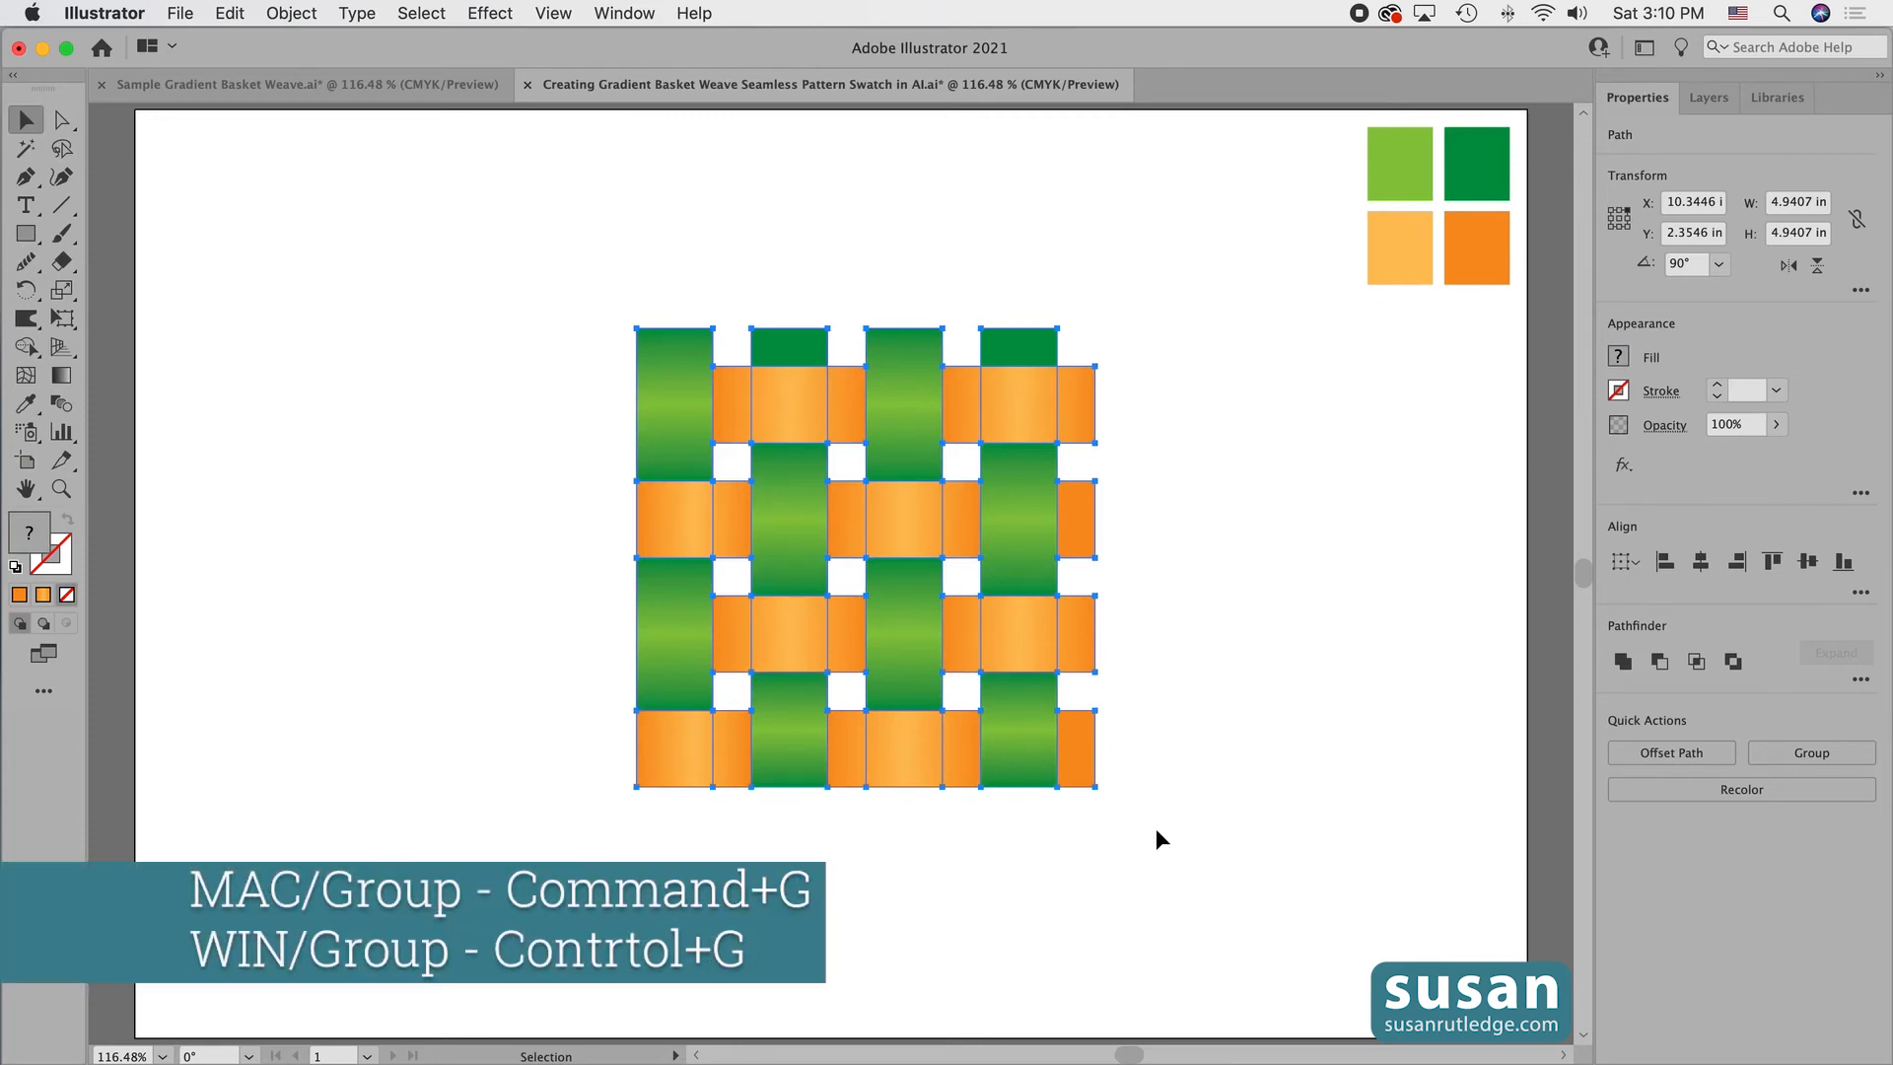
key("super+g")
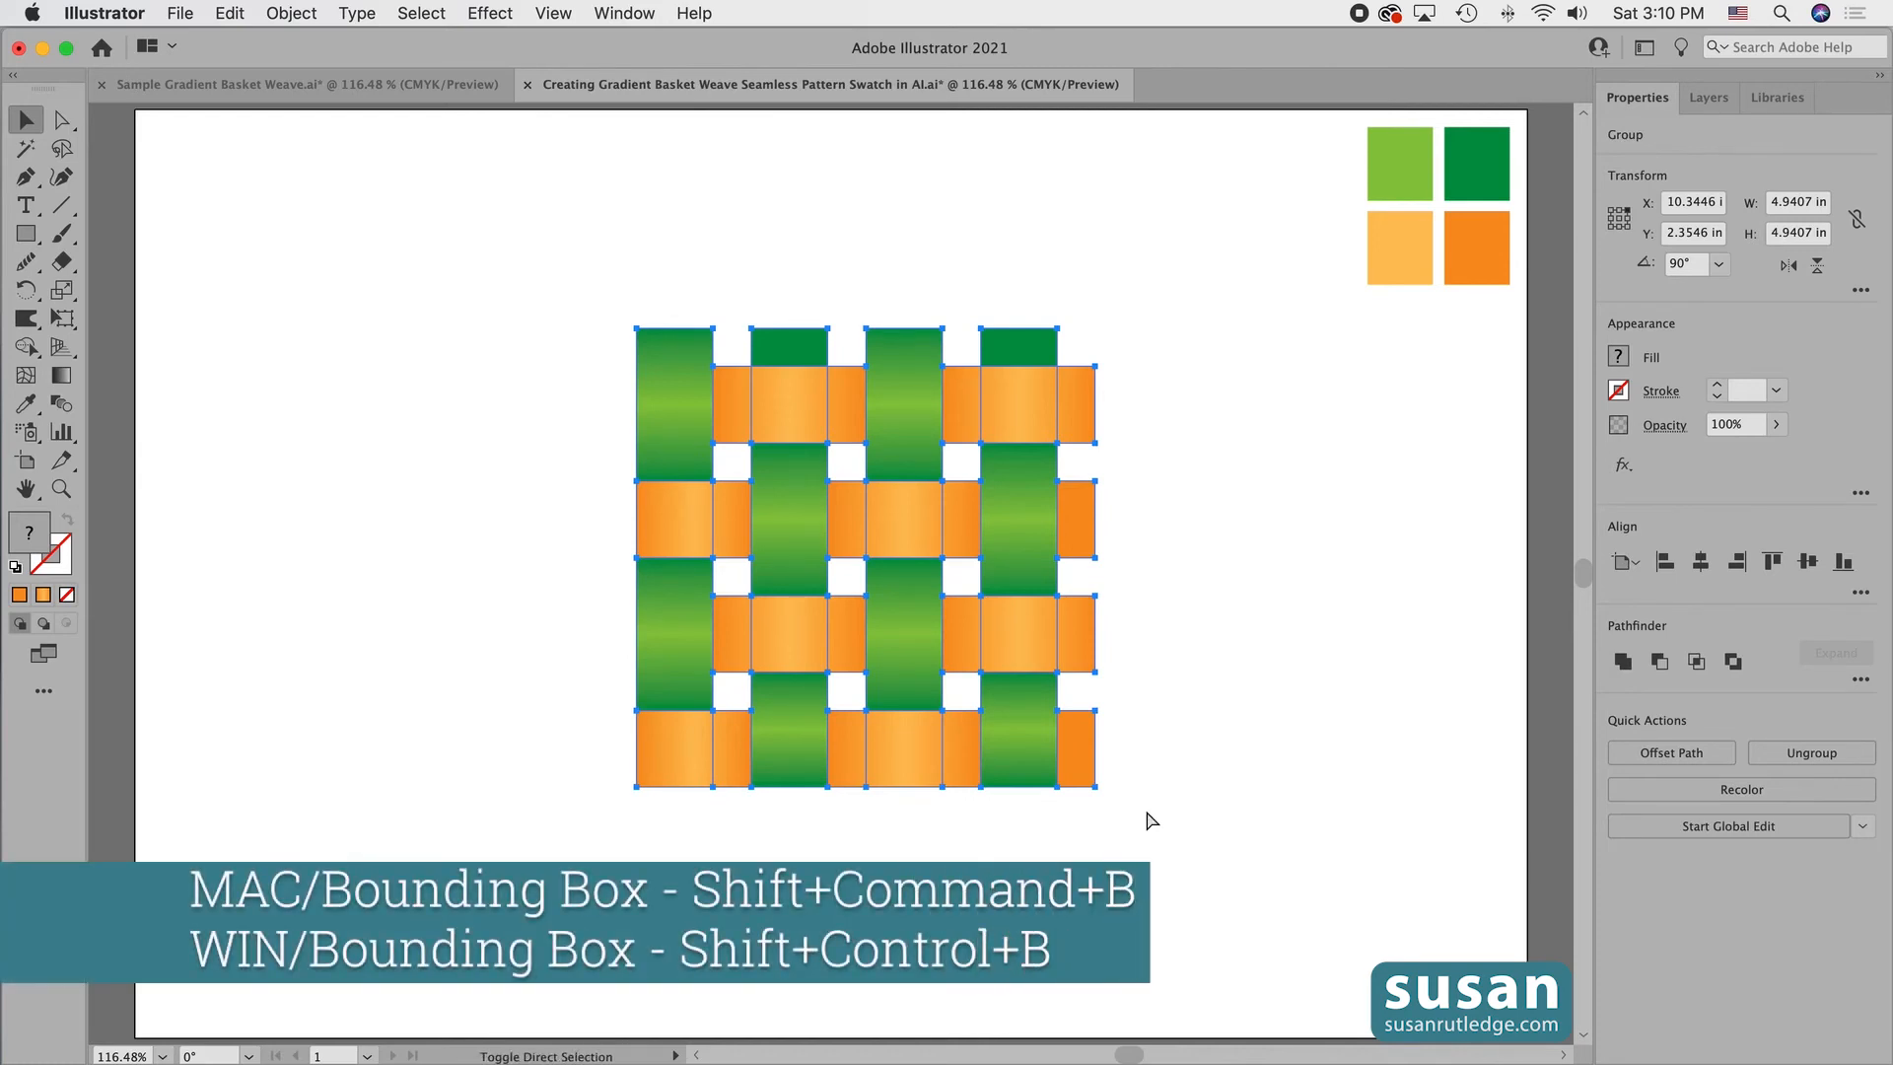
key("shift+super+b")
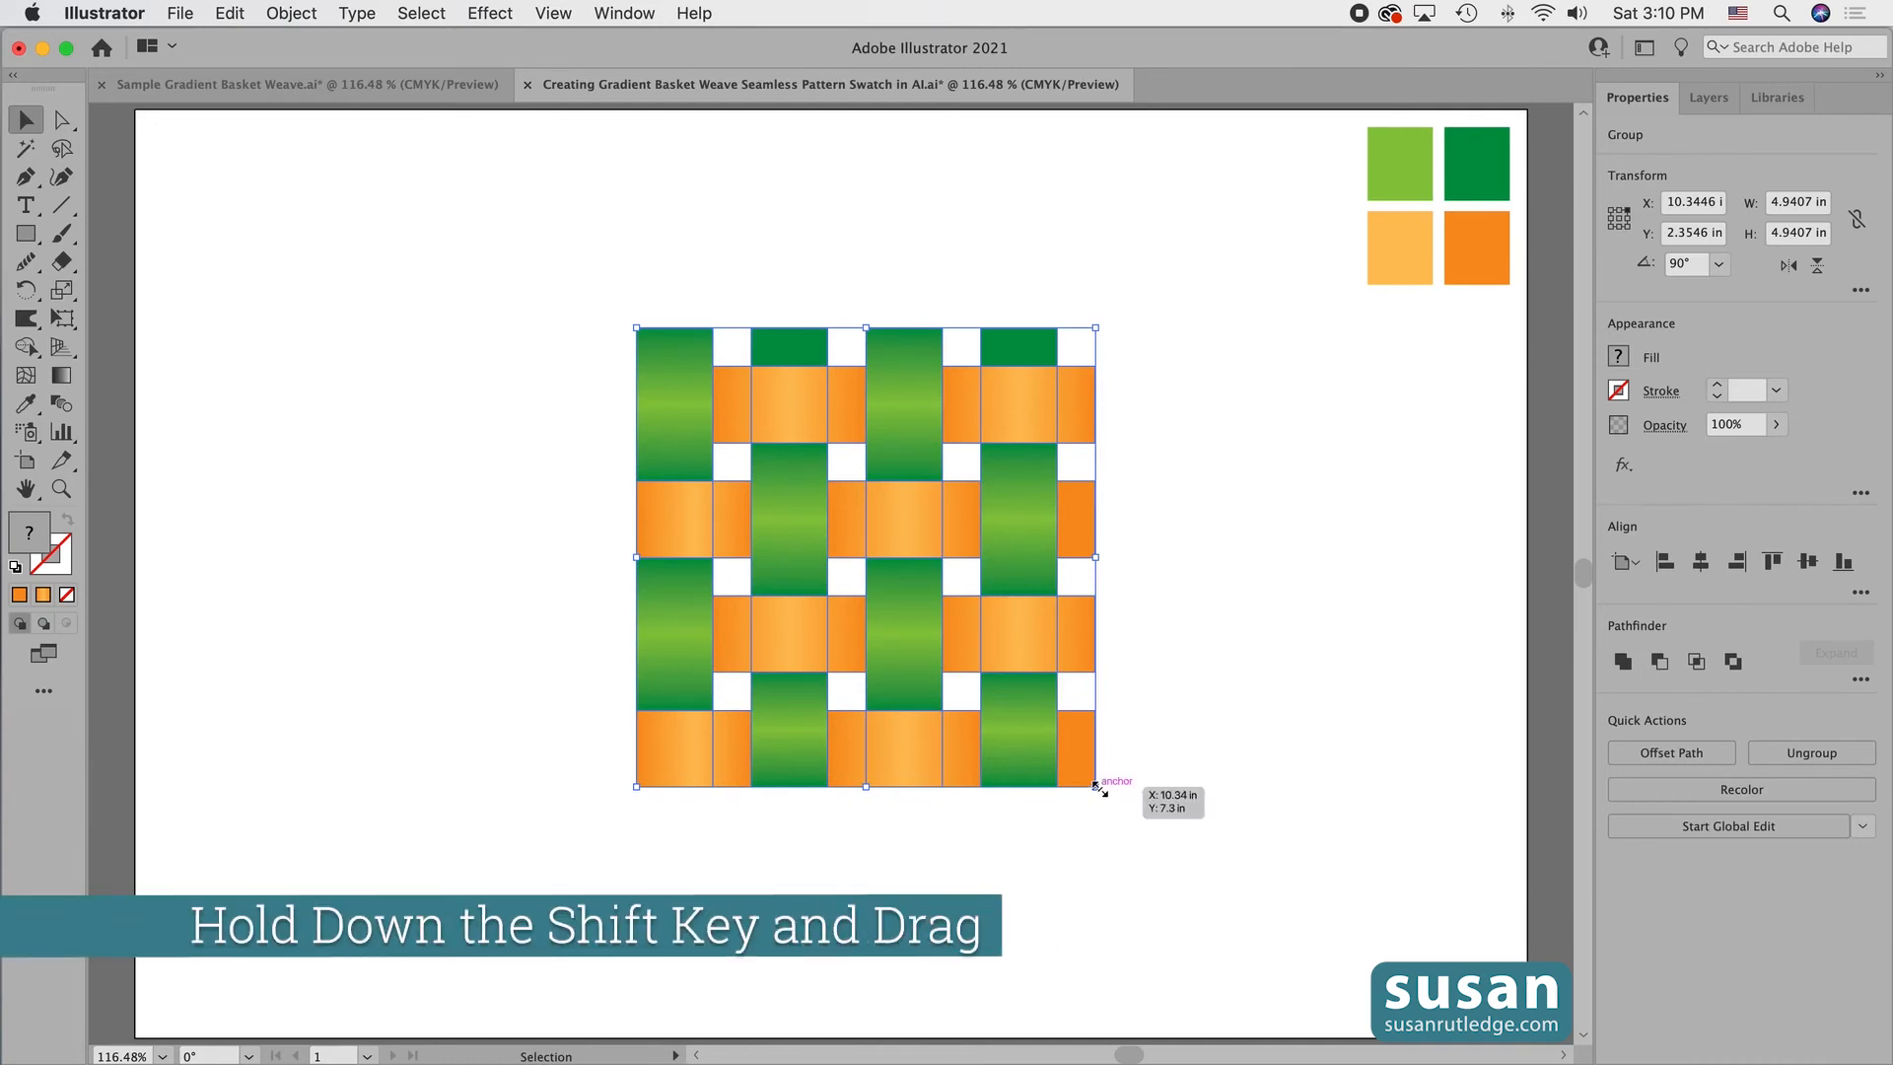
left_click_drag(1097, 786, 825, 513)
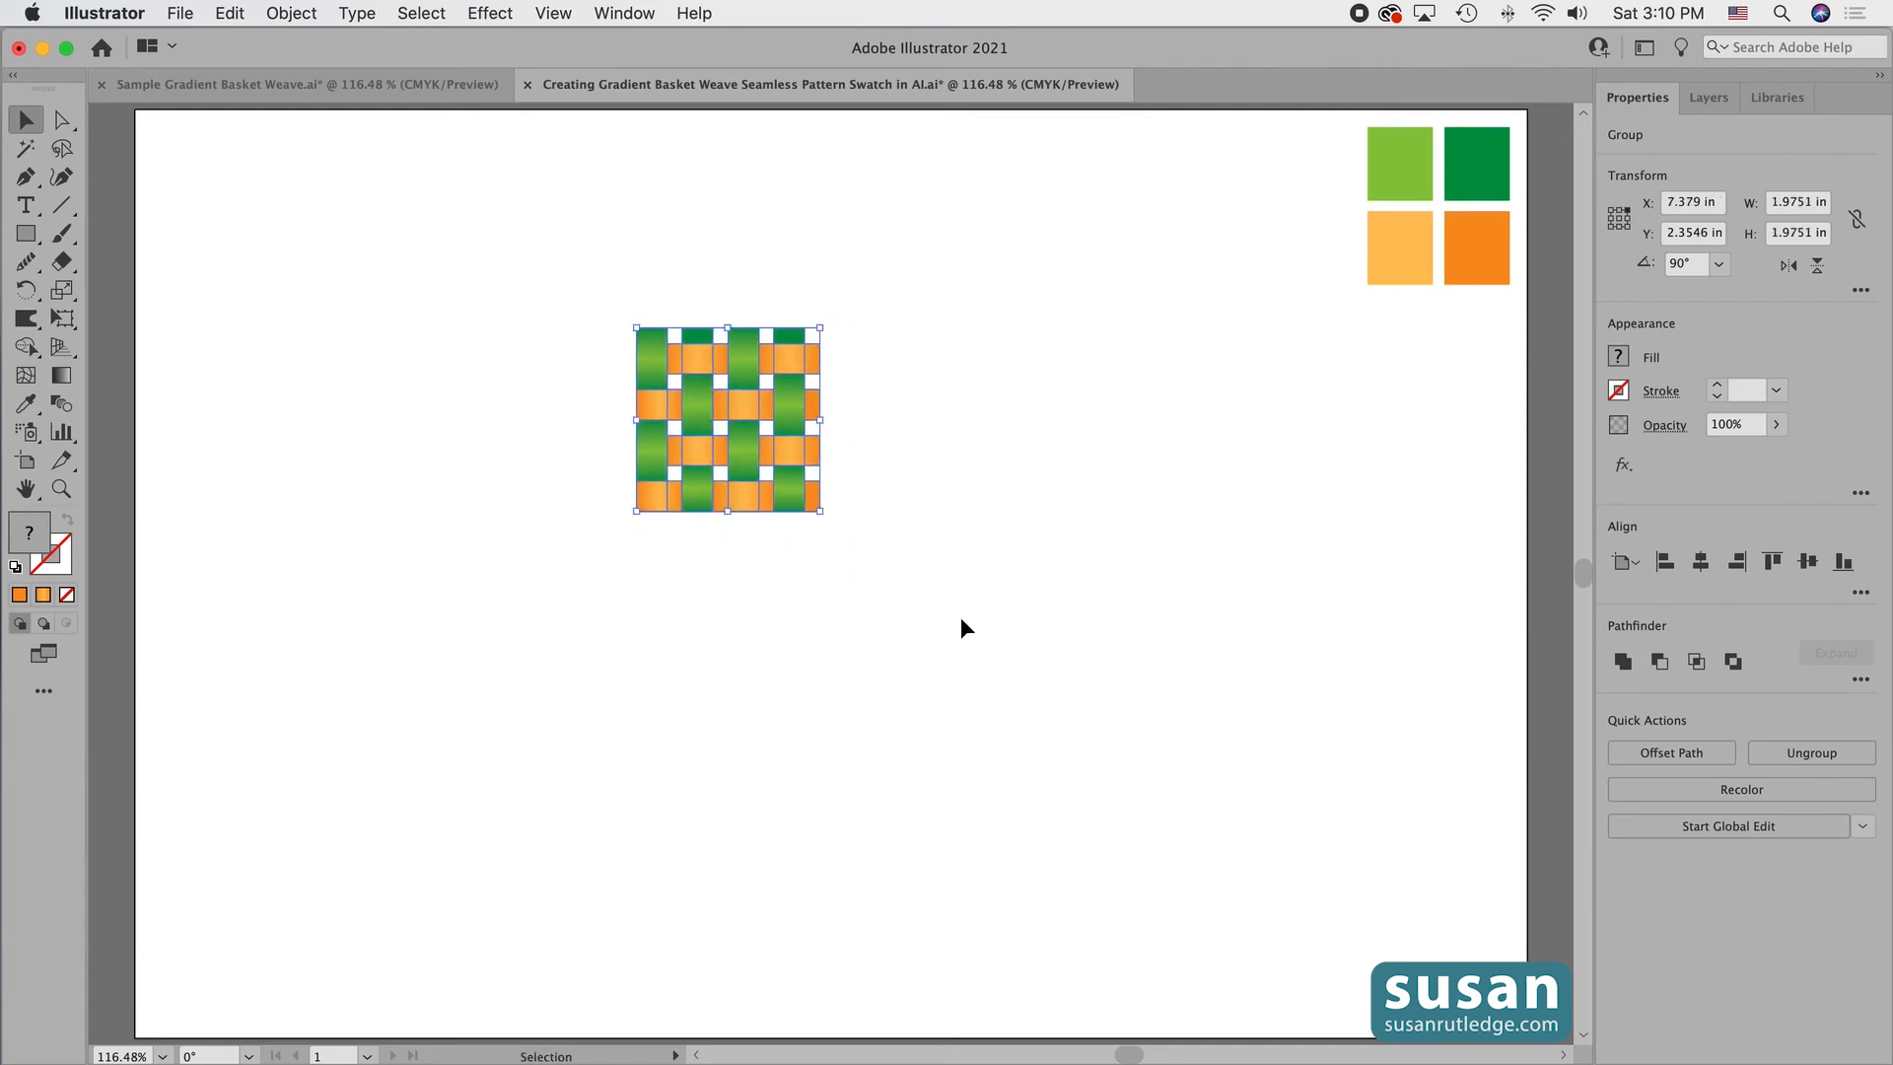
Show the Swatches beside the artwork and add the grouped weave to them as a new pattern swatch.
left_click(612, 14)
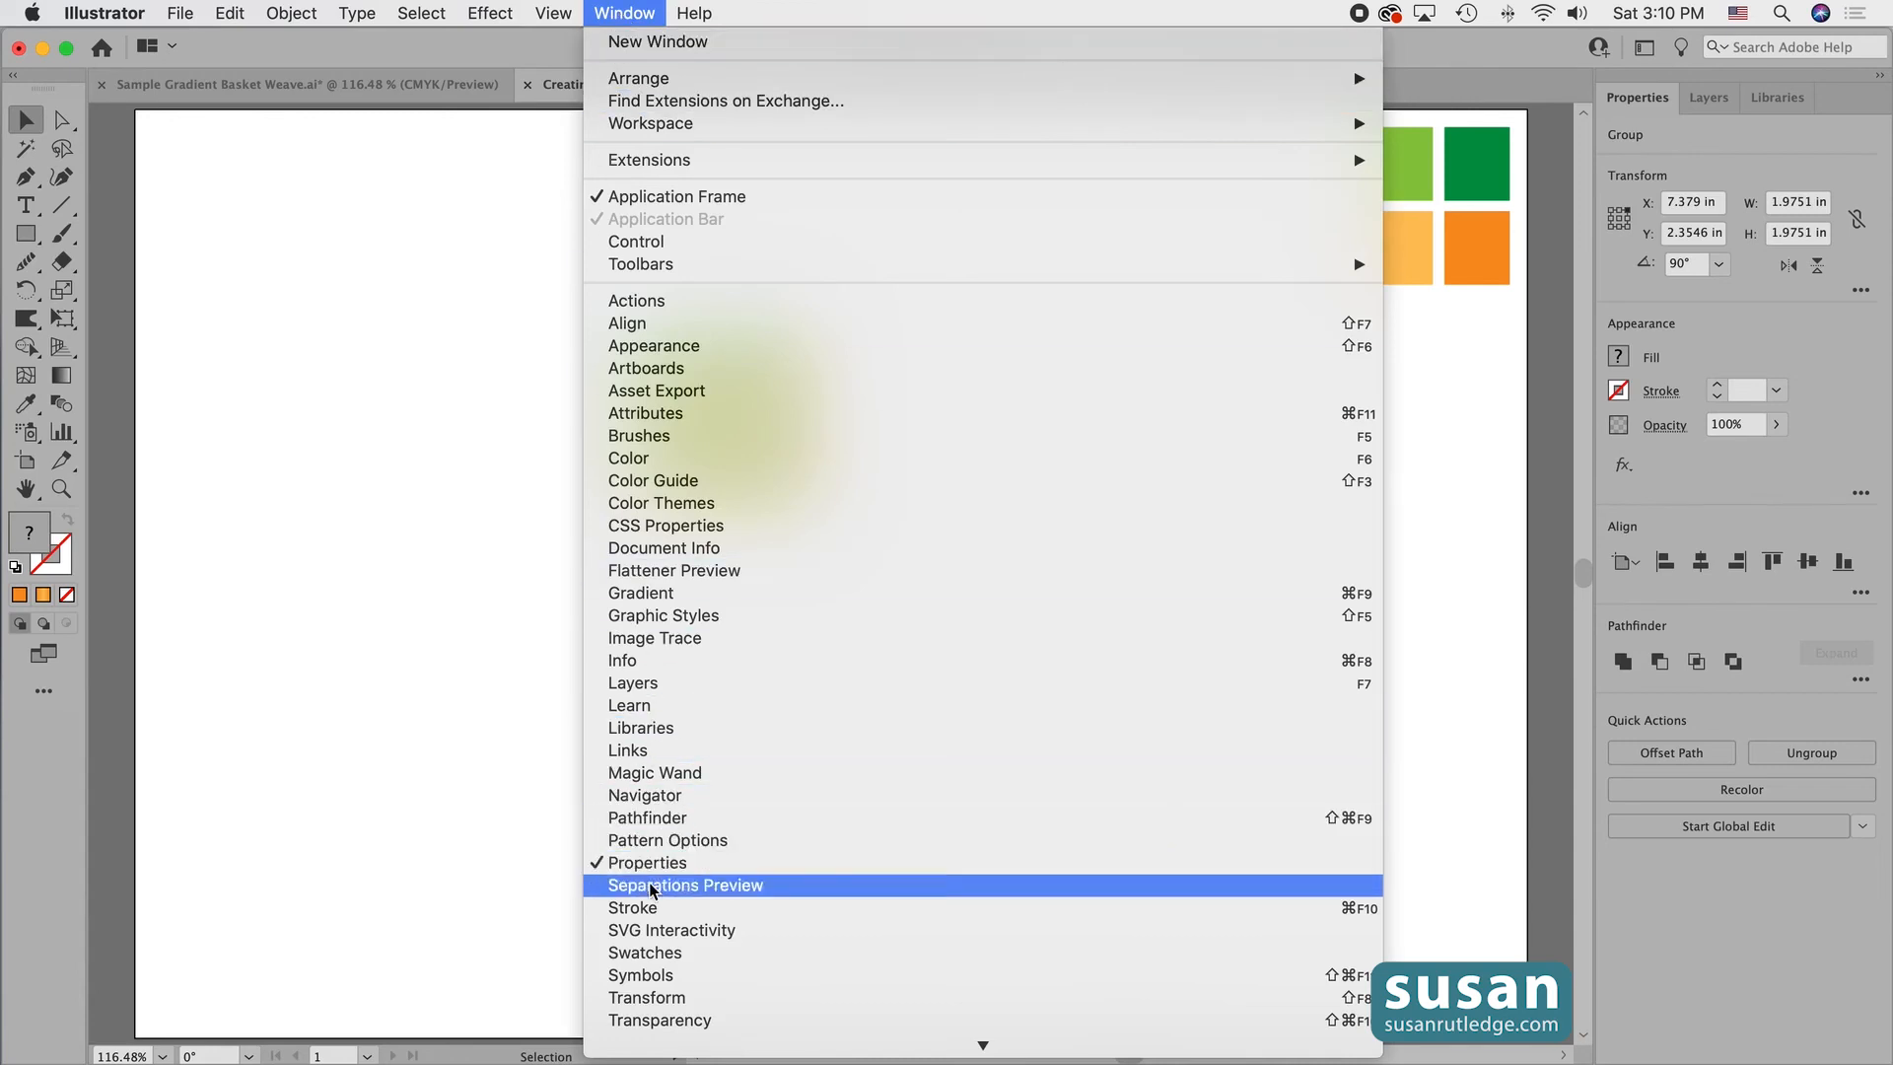
left_click(654, 954)
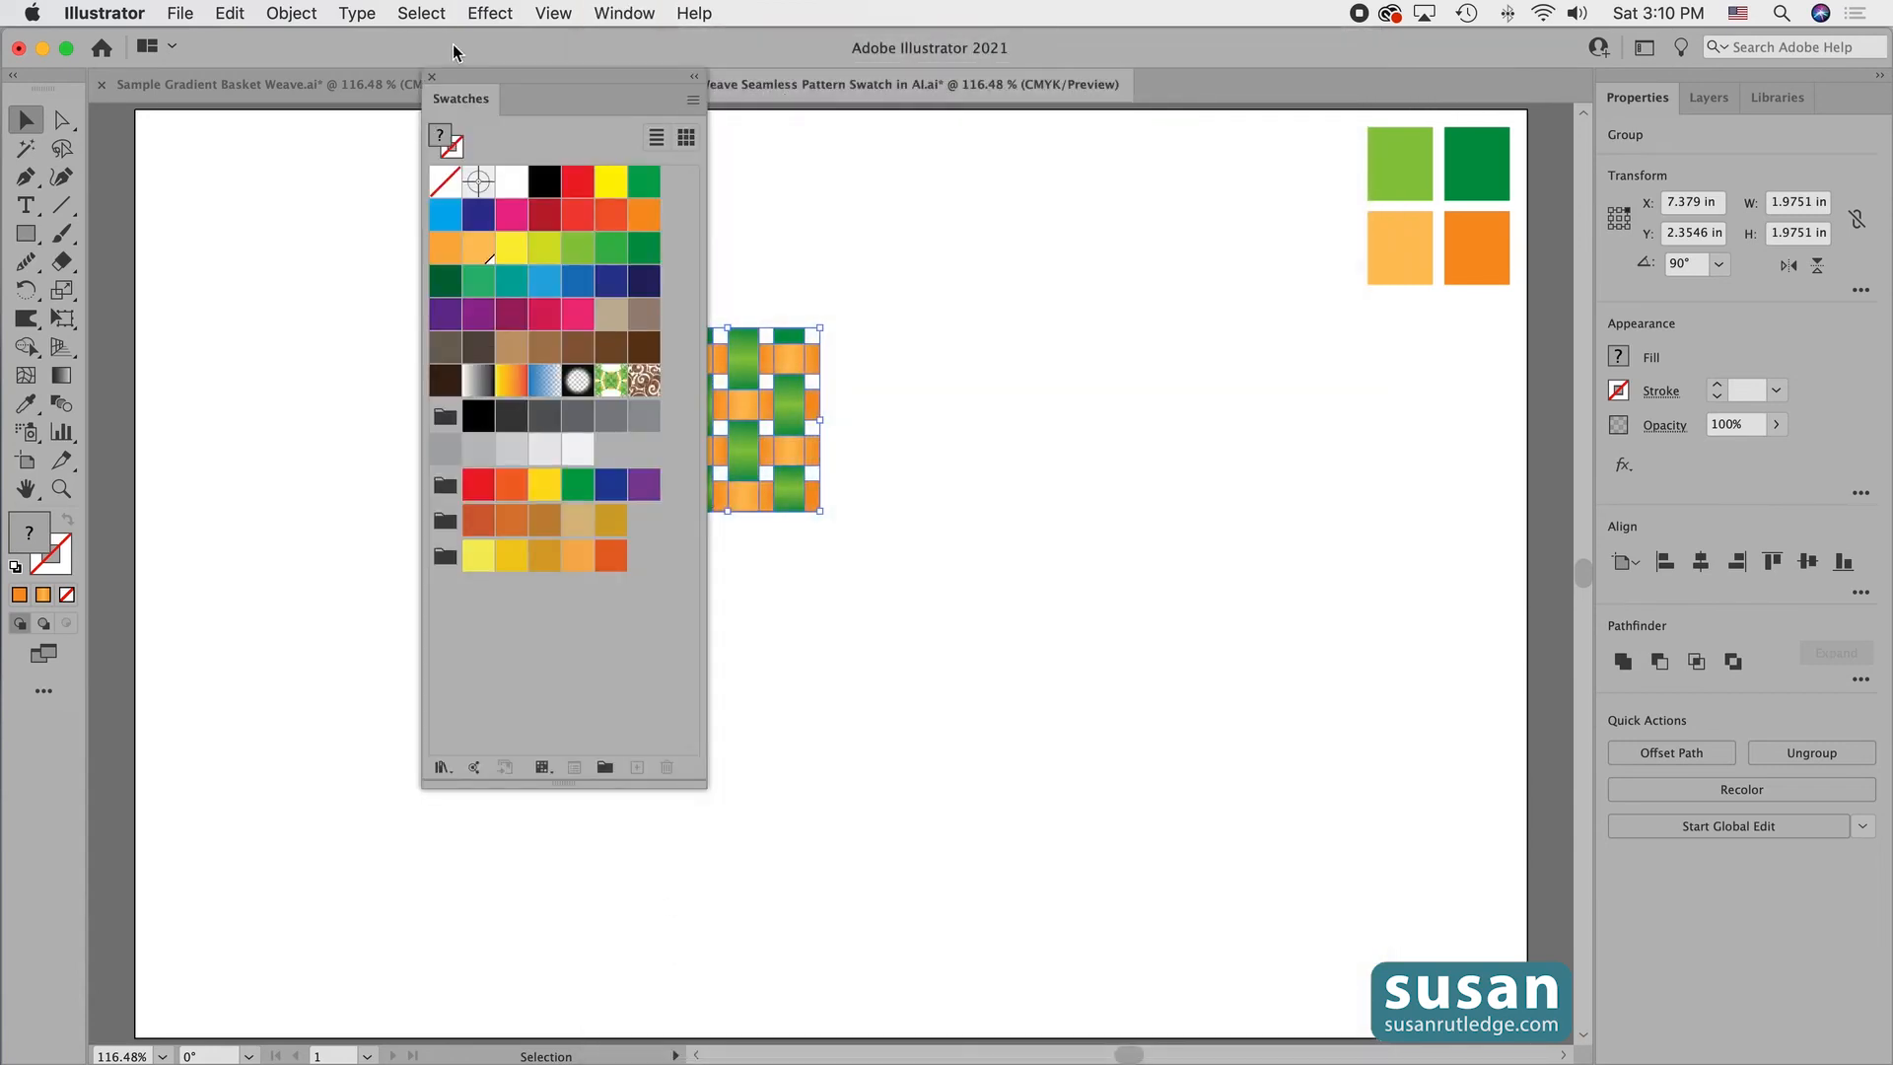
left_click_drag(456, 103, 1288, 197)
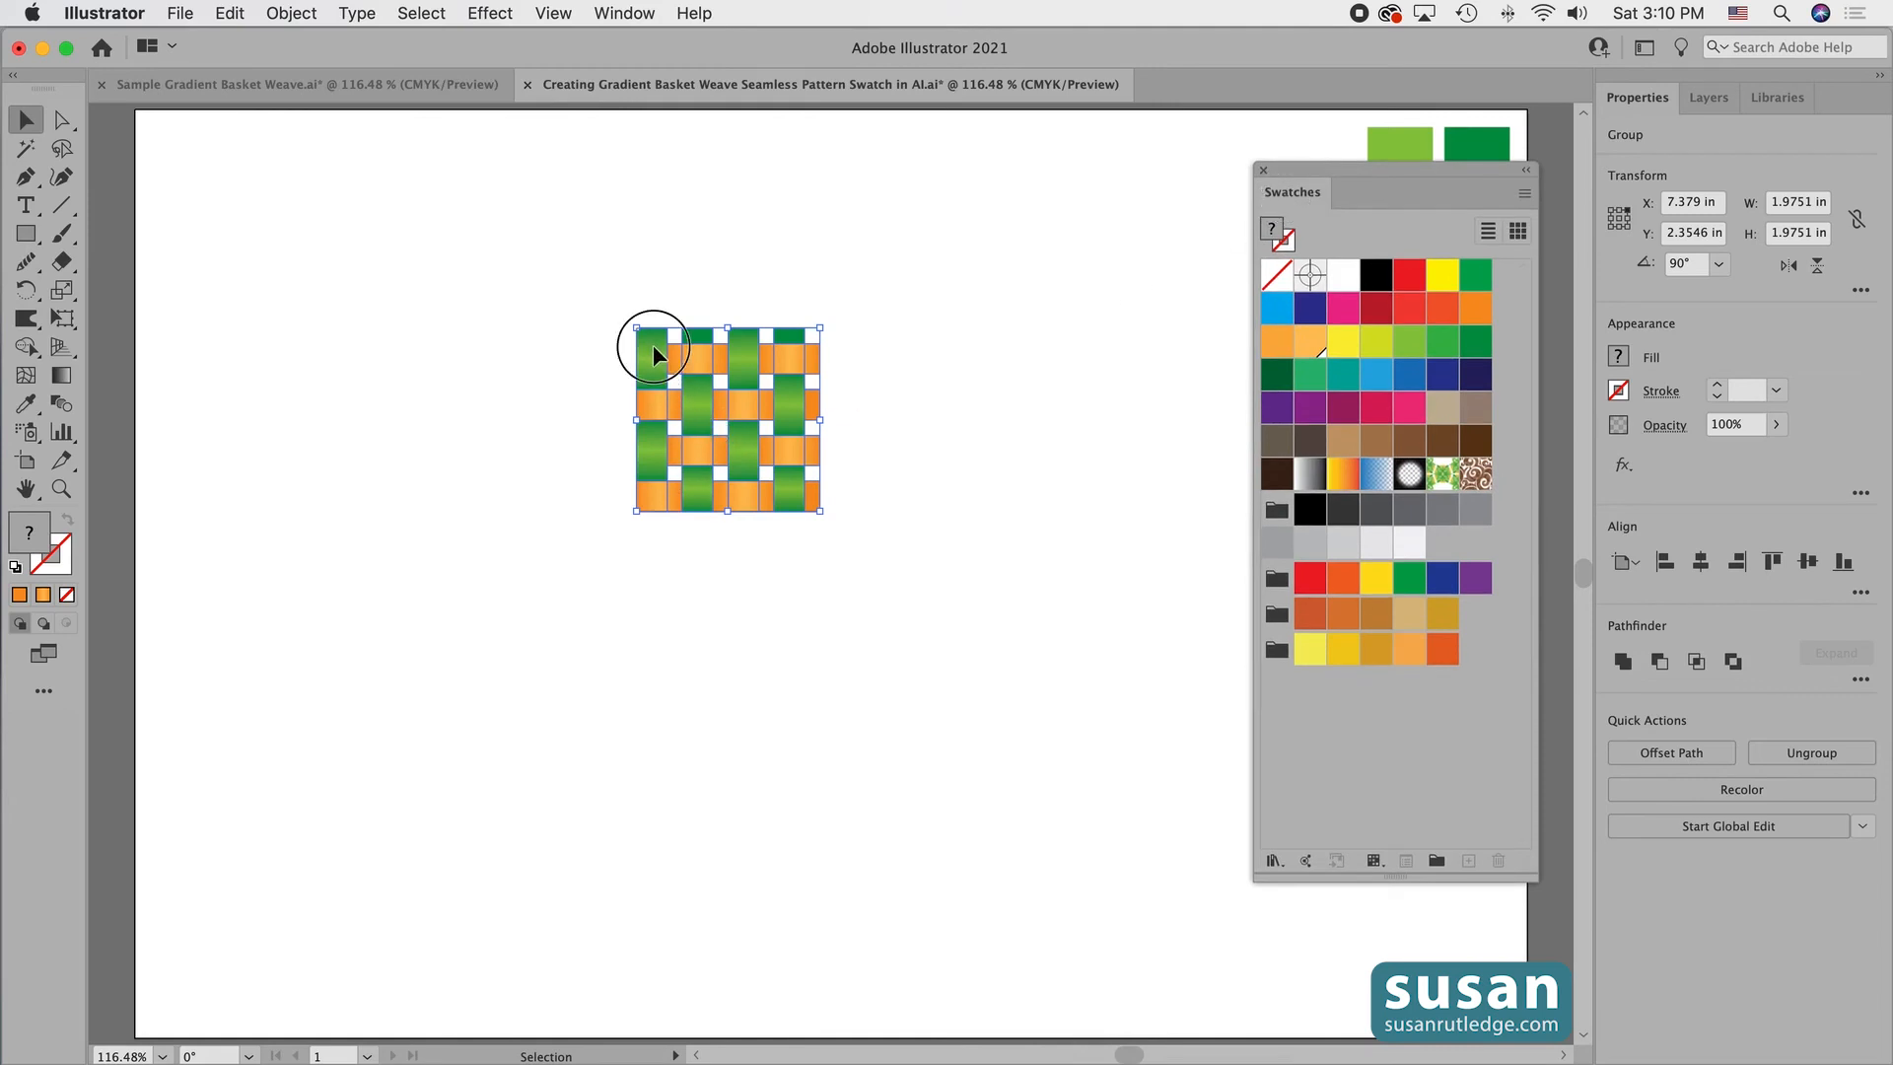
left_click_drag(653, 345, 1499, 465)
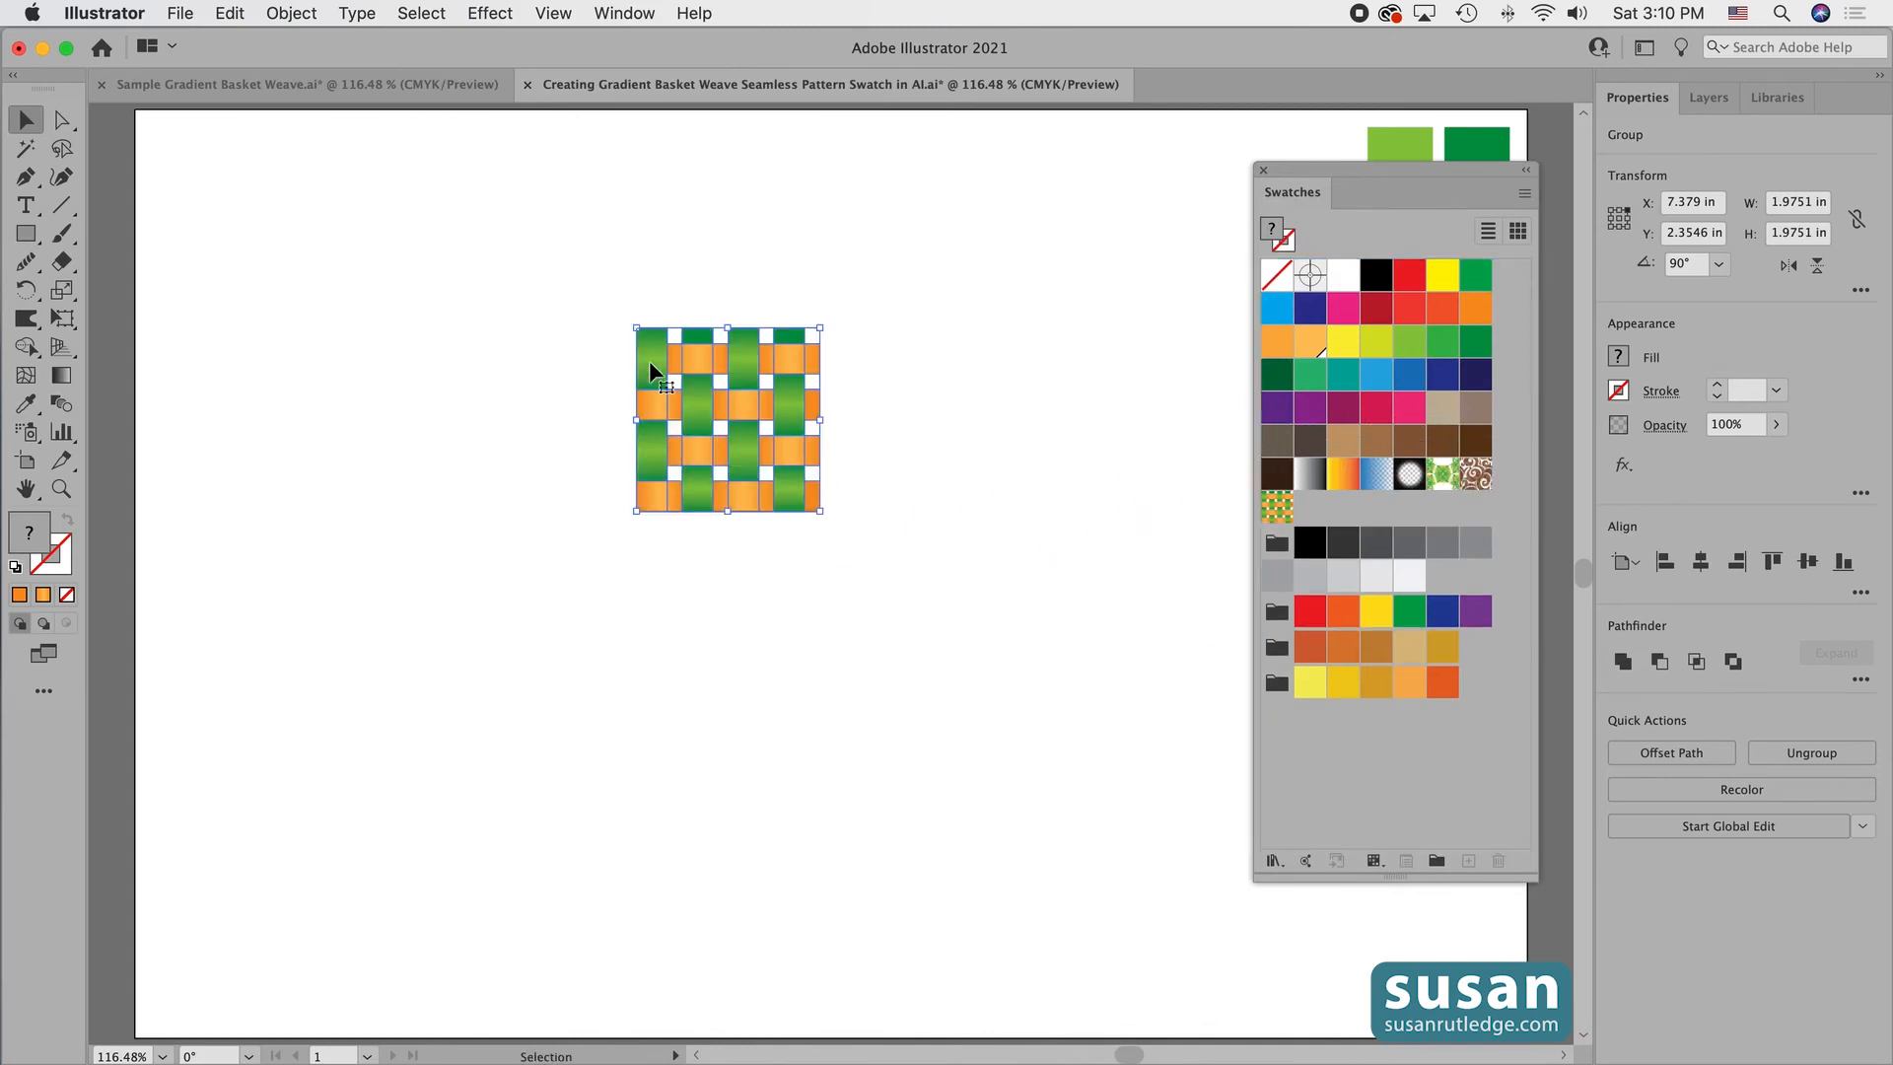
Move the weave artwork to the artboard's upper-left corner and dock the Swatches with the Properties.
left_click_drag(648, 345, 178, 140)
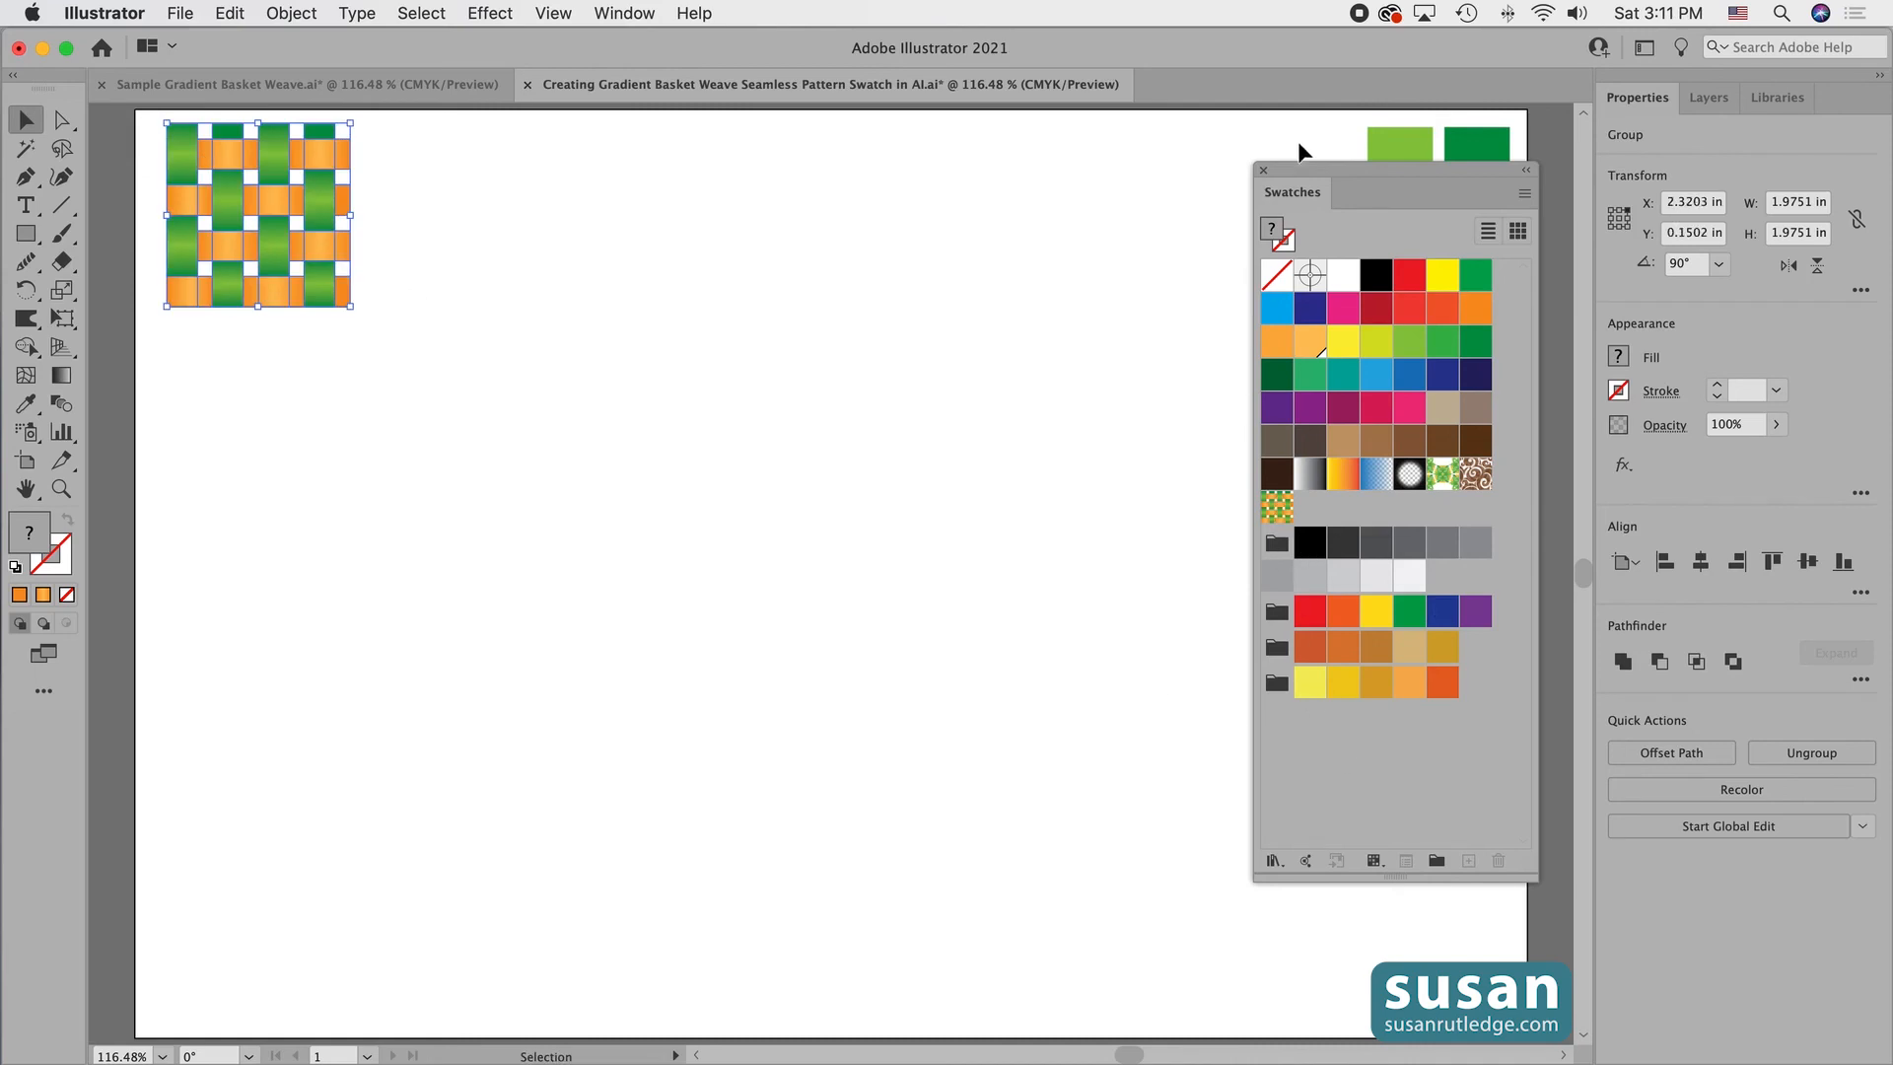
left_click_drag(1289, 194, 1712, 114)
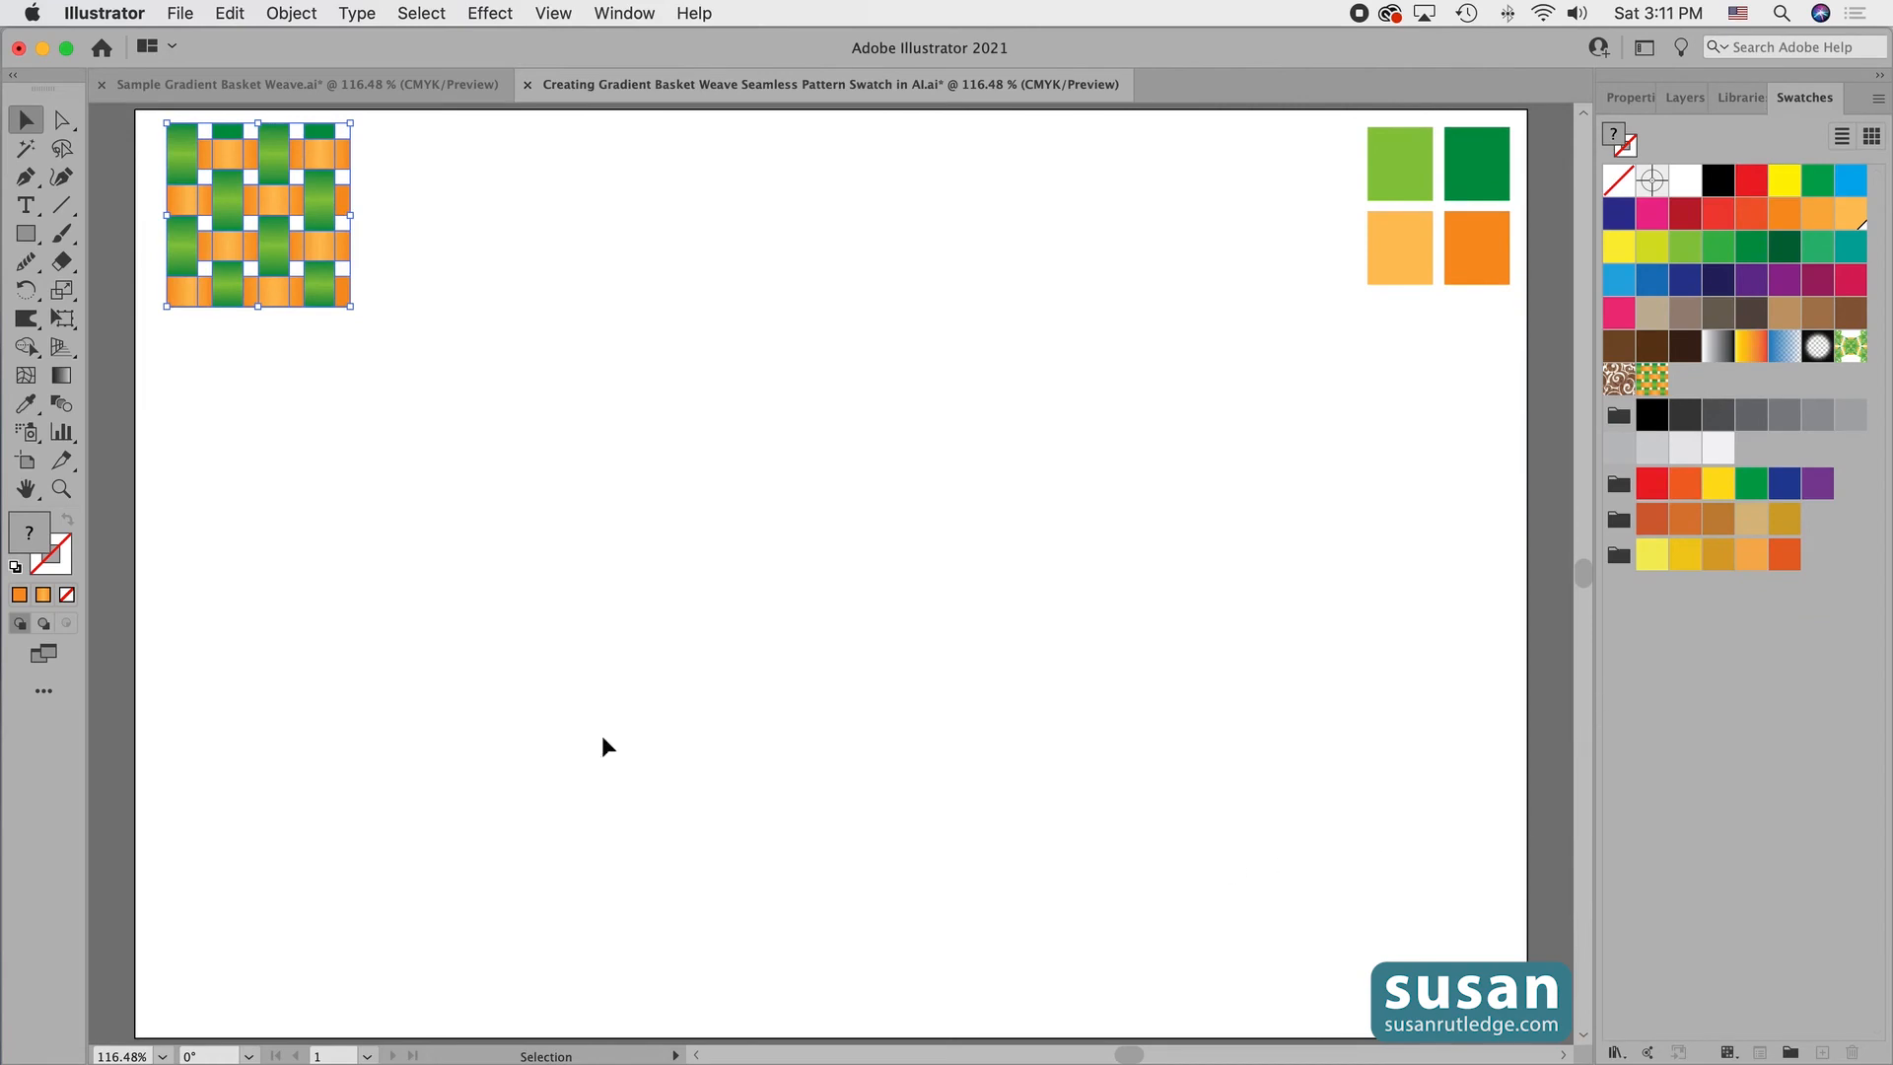
Draw a five-pointed star about 8.7 in wide in the middle of the artboard and fill it with the basket weave pattern swatch.
left_click(24, 235)
left_click_drag(24, 236, 168, 351)
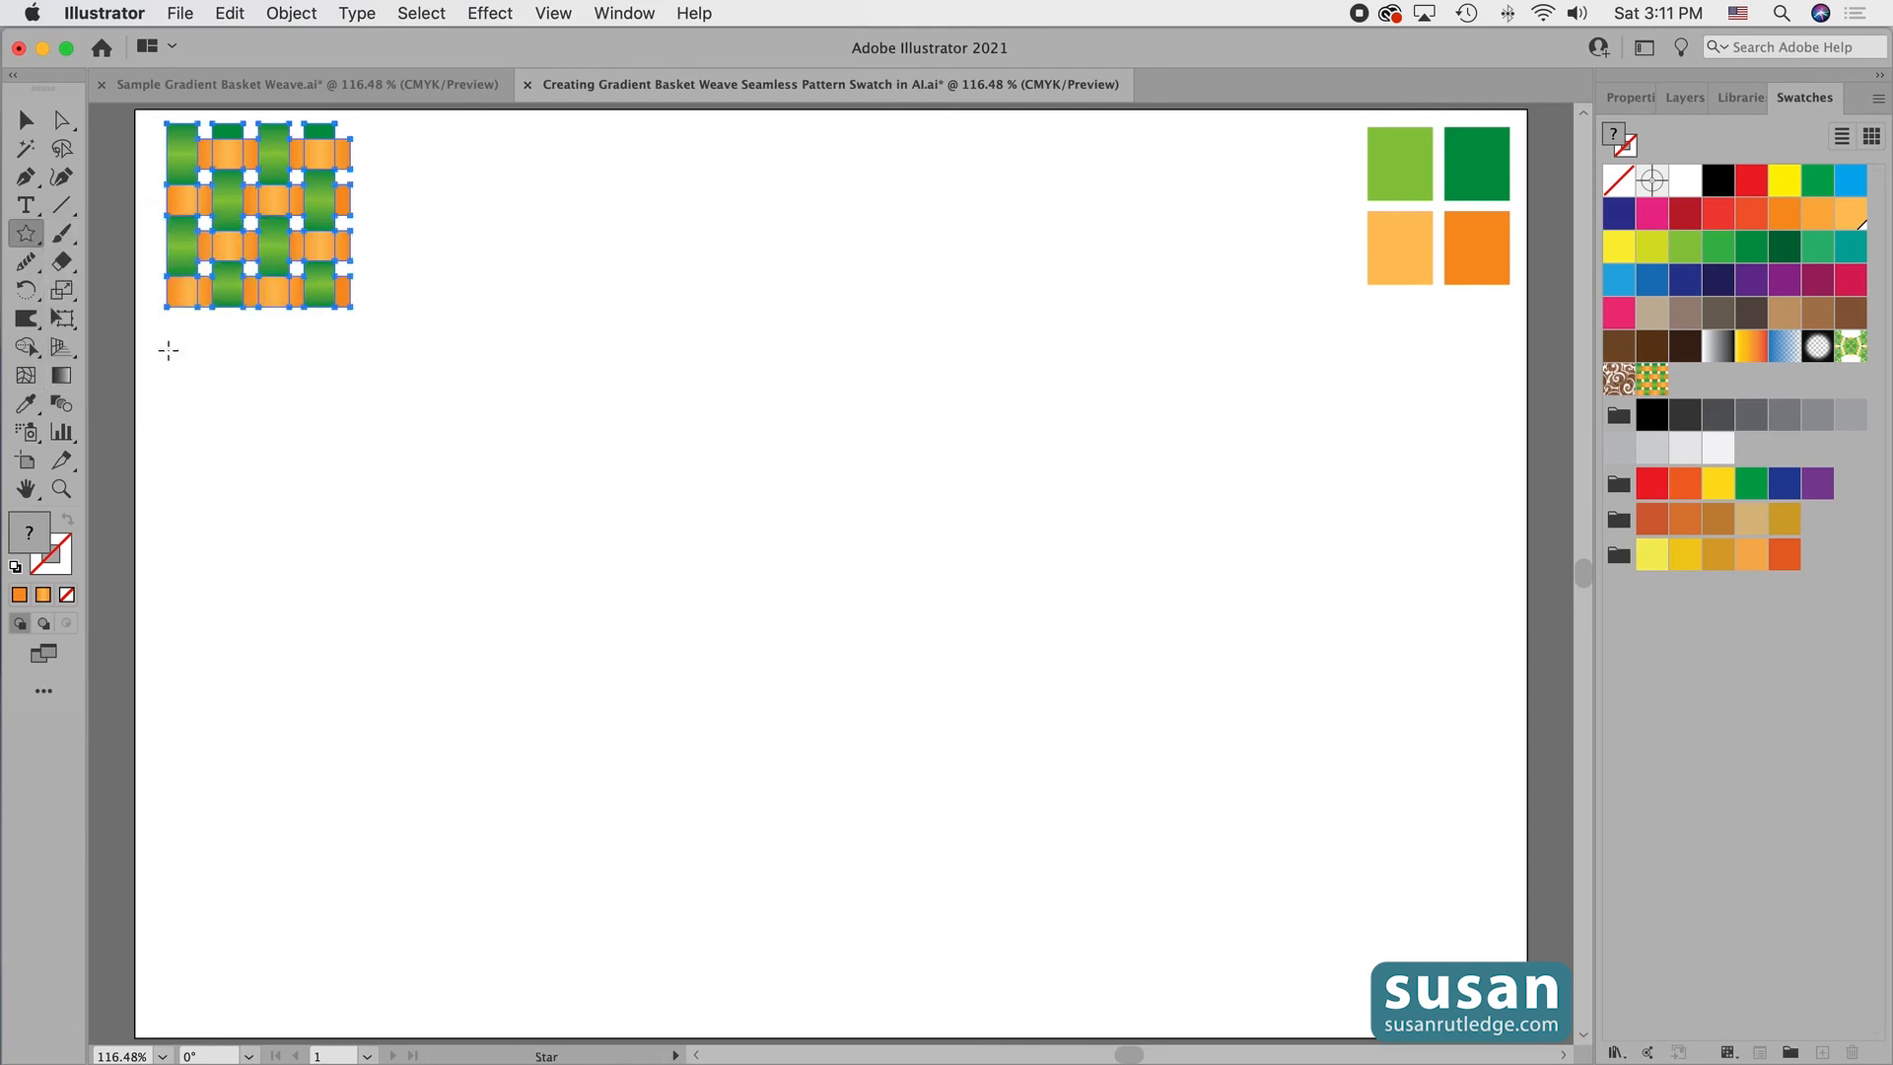
left_click_drag(563, 399, 868, 816)
key("v")
left_click_drag(650, 552, 896, 690)
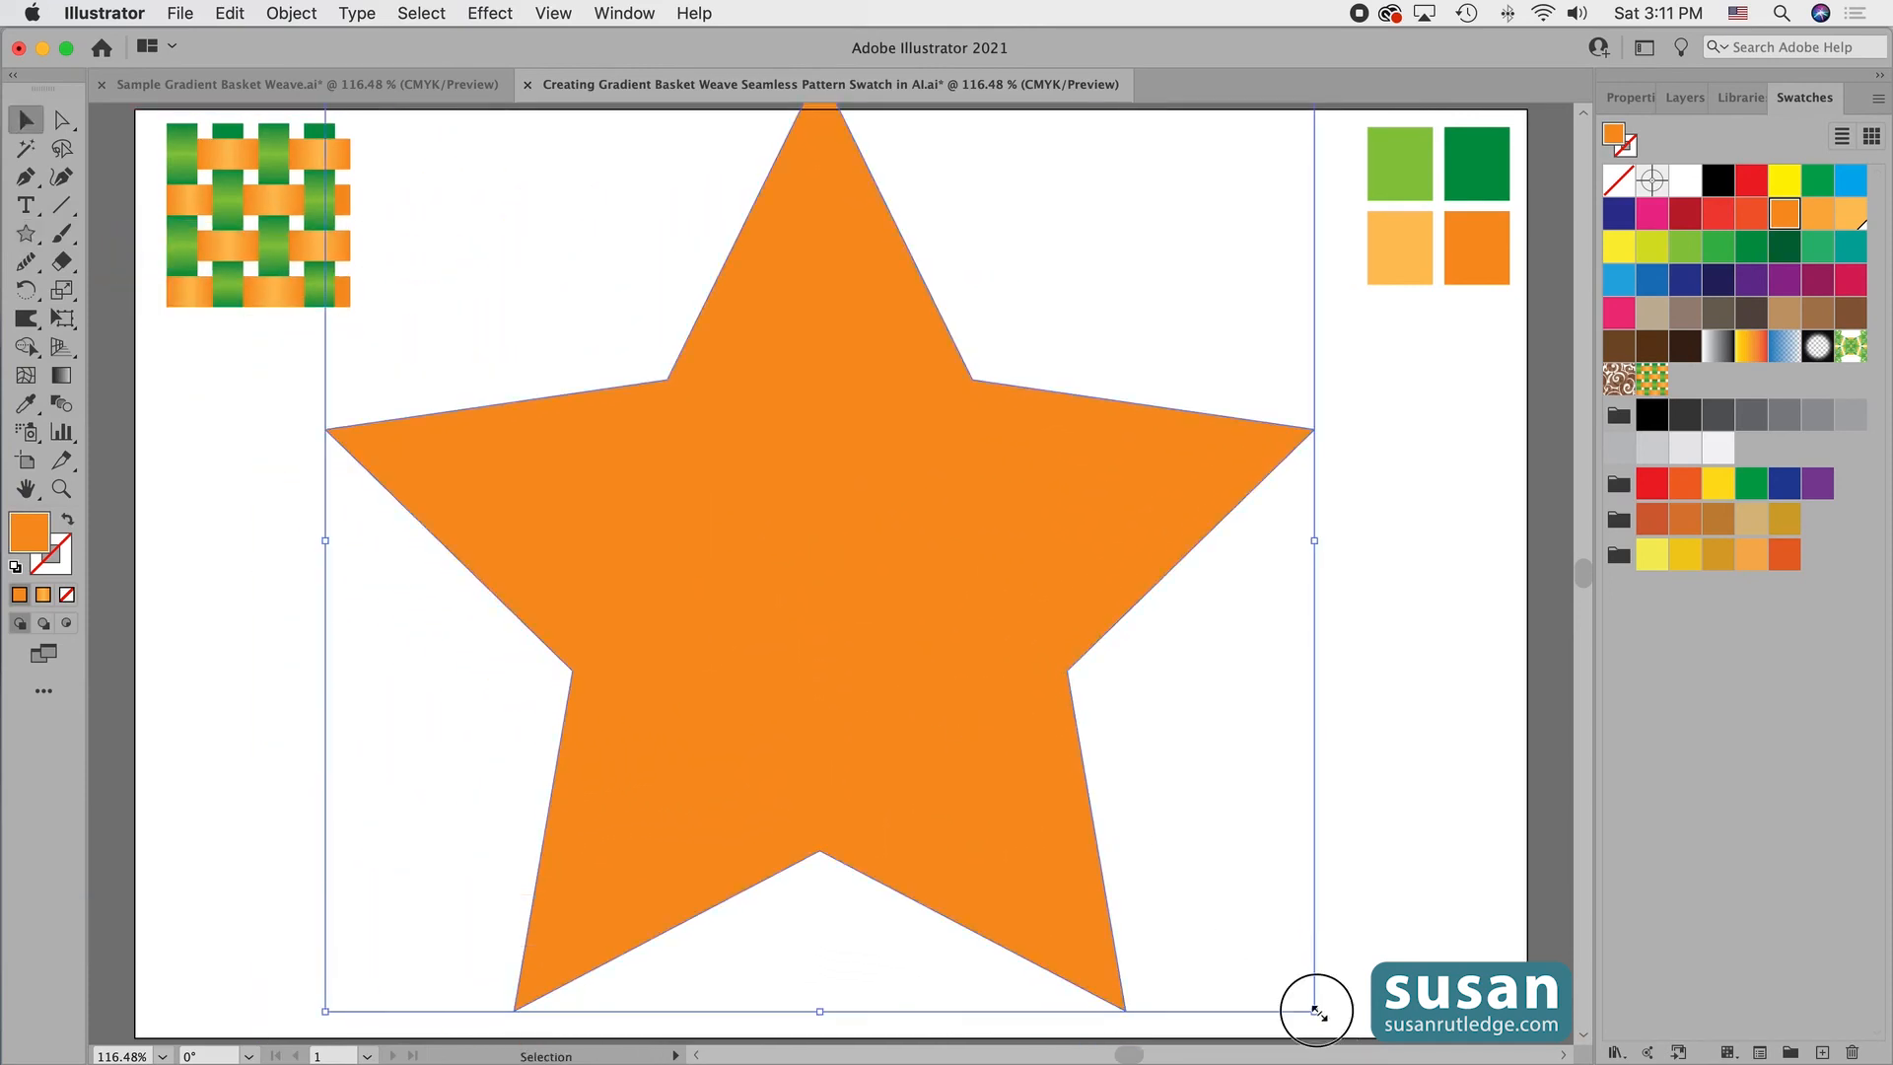
left_click_drag(1316, 1011, 1141, 878)
left_click_drag(815, 625, 923, 724)
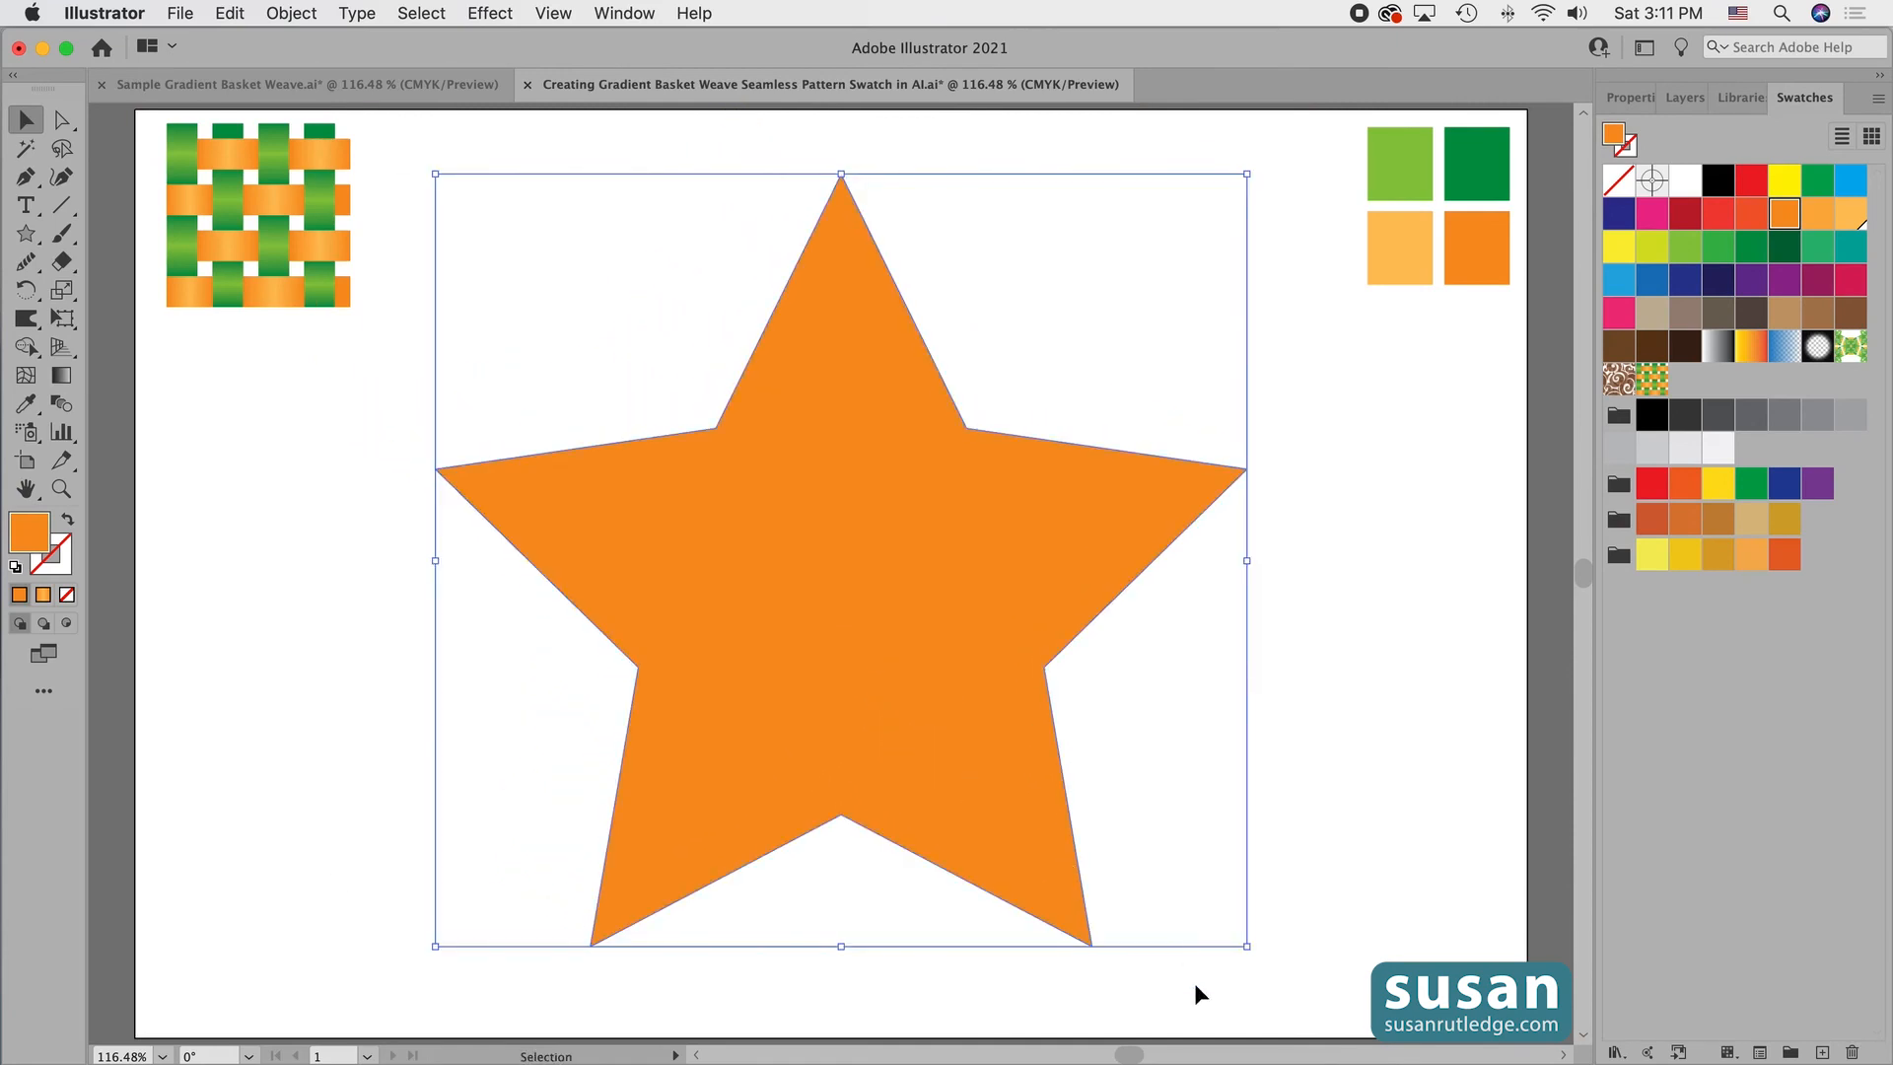
left_click(1652, 377)
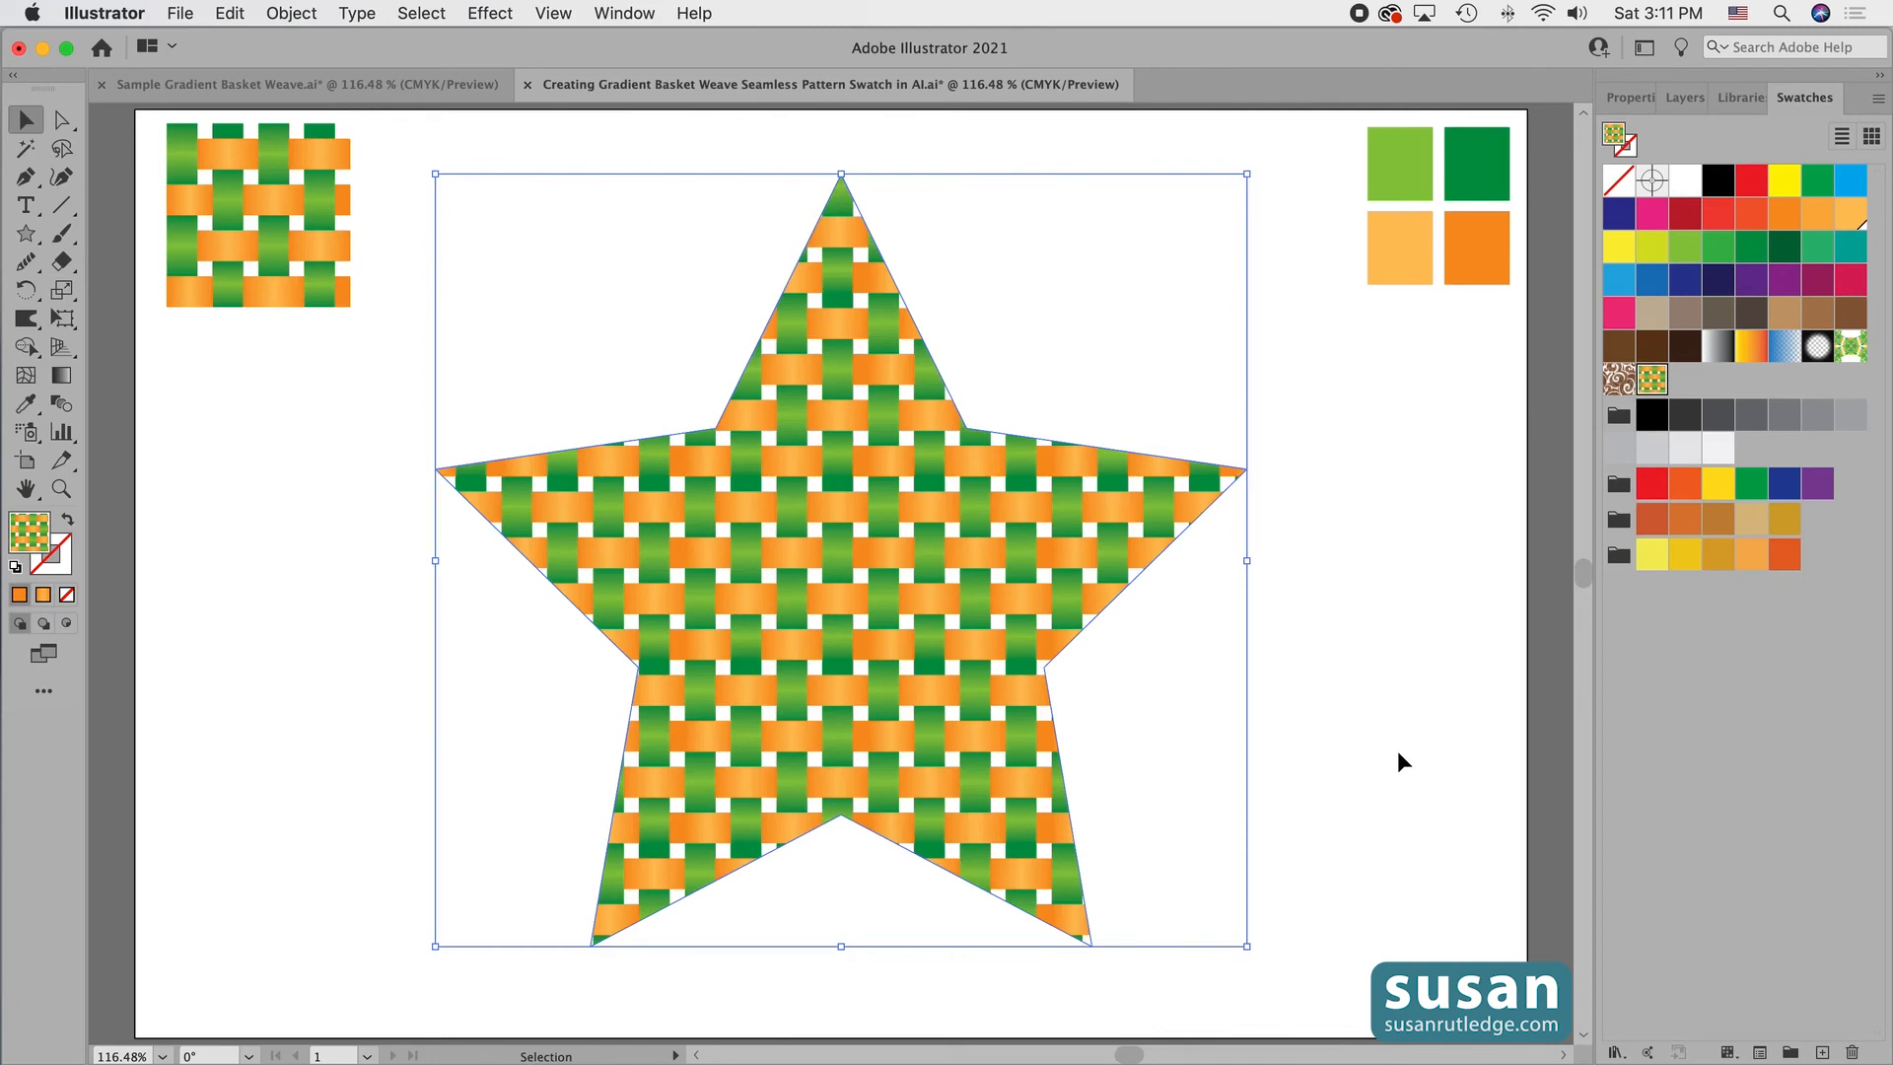
Give the star a 7 pt stroke in dark green and deselect it.
left_click(1644, 99)
left_click(1716, 386)
left_click(1717, 385)
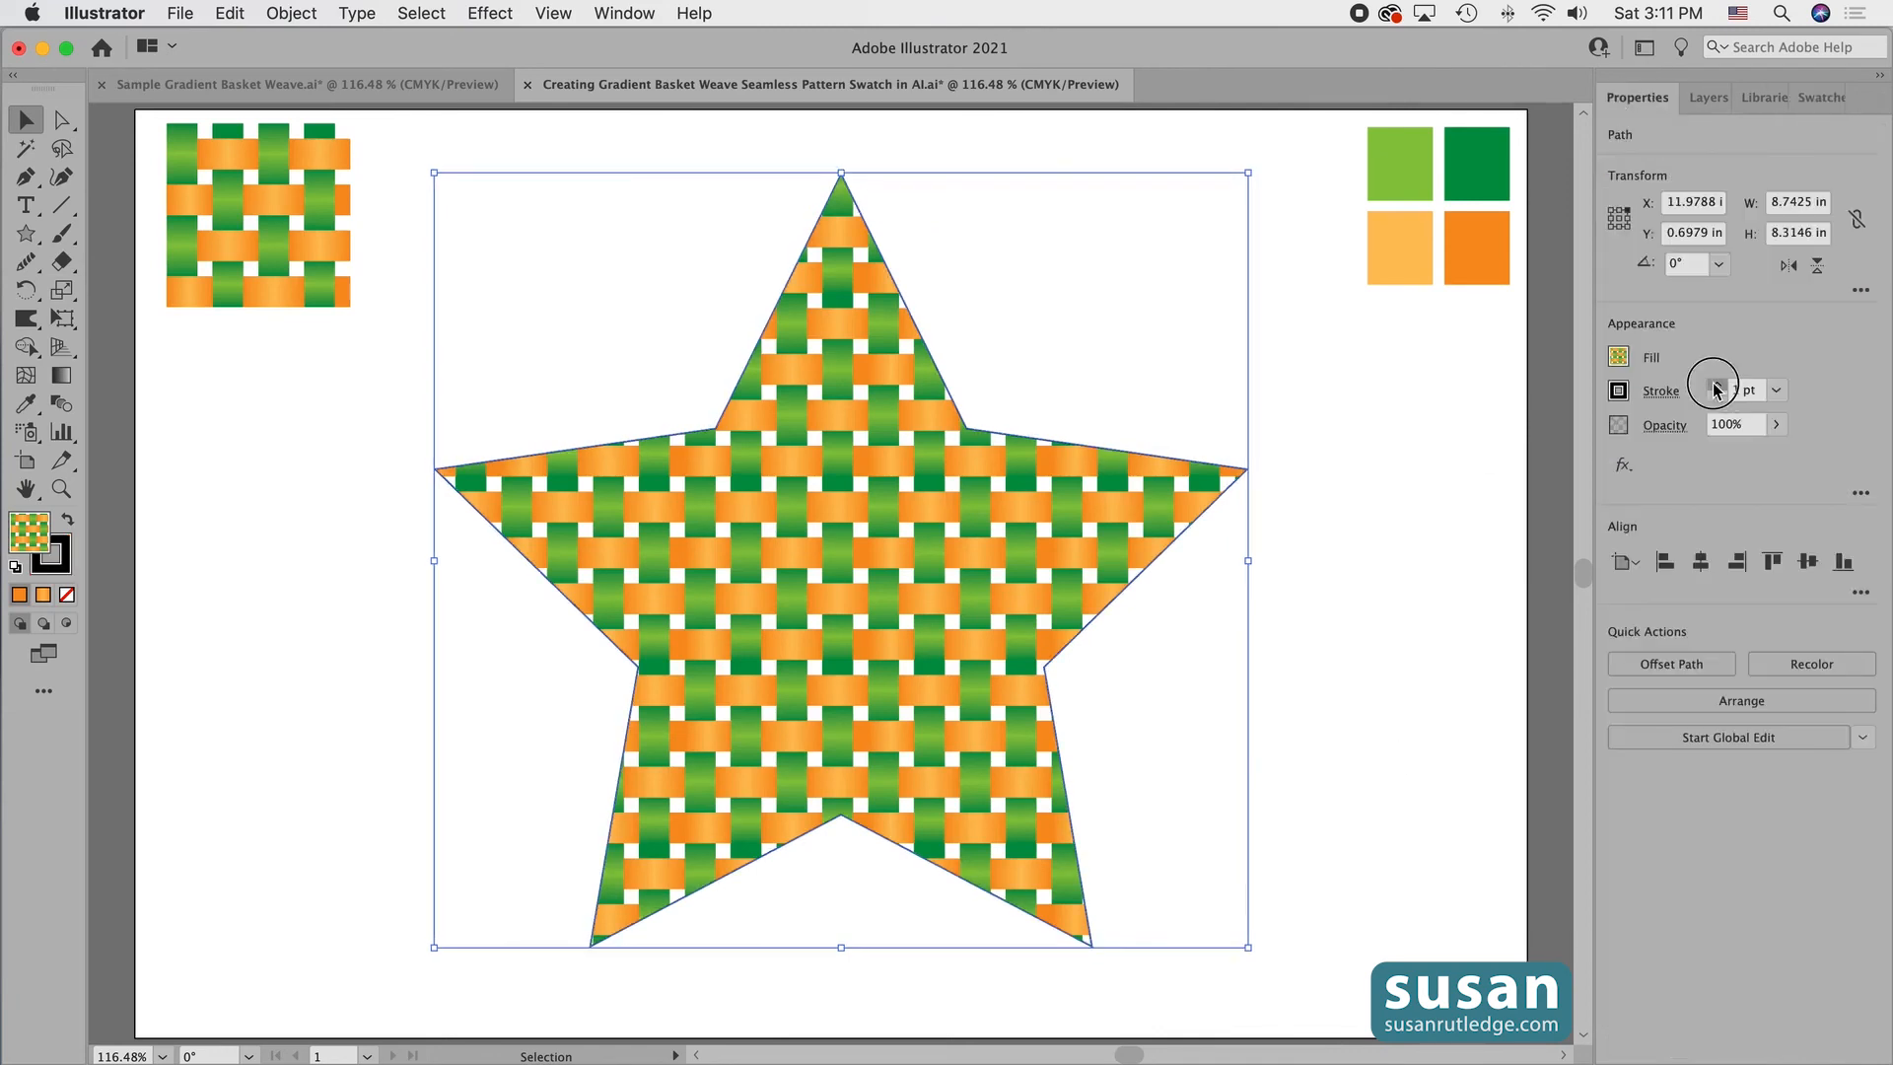
left_click(1717, 386)
left_click(1716, 386)
left_click(1716, 385)
left_click(1717, 386)
left_click(1717, 386)
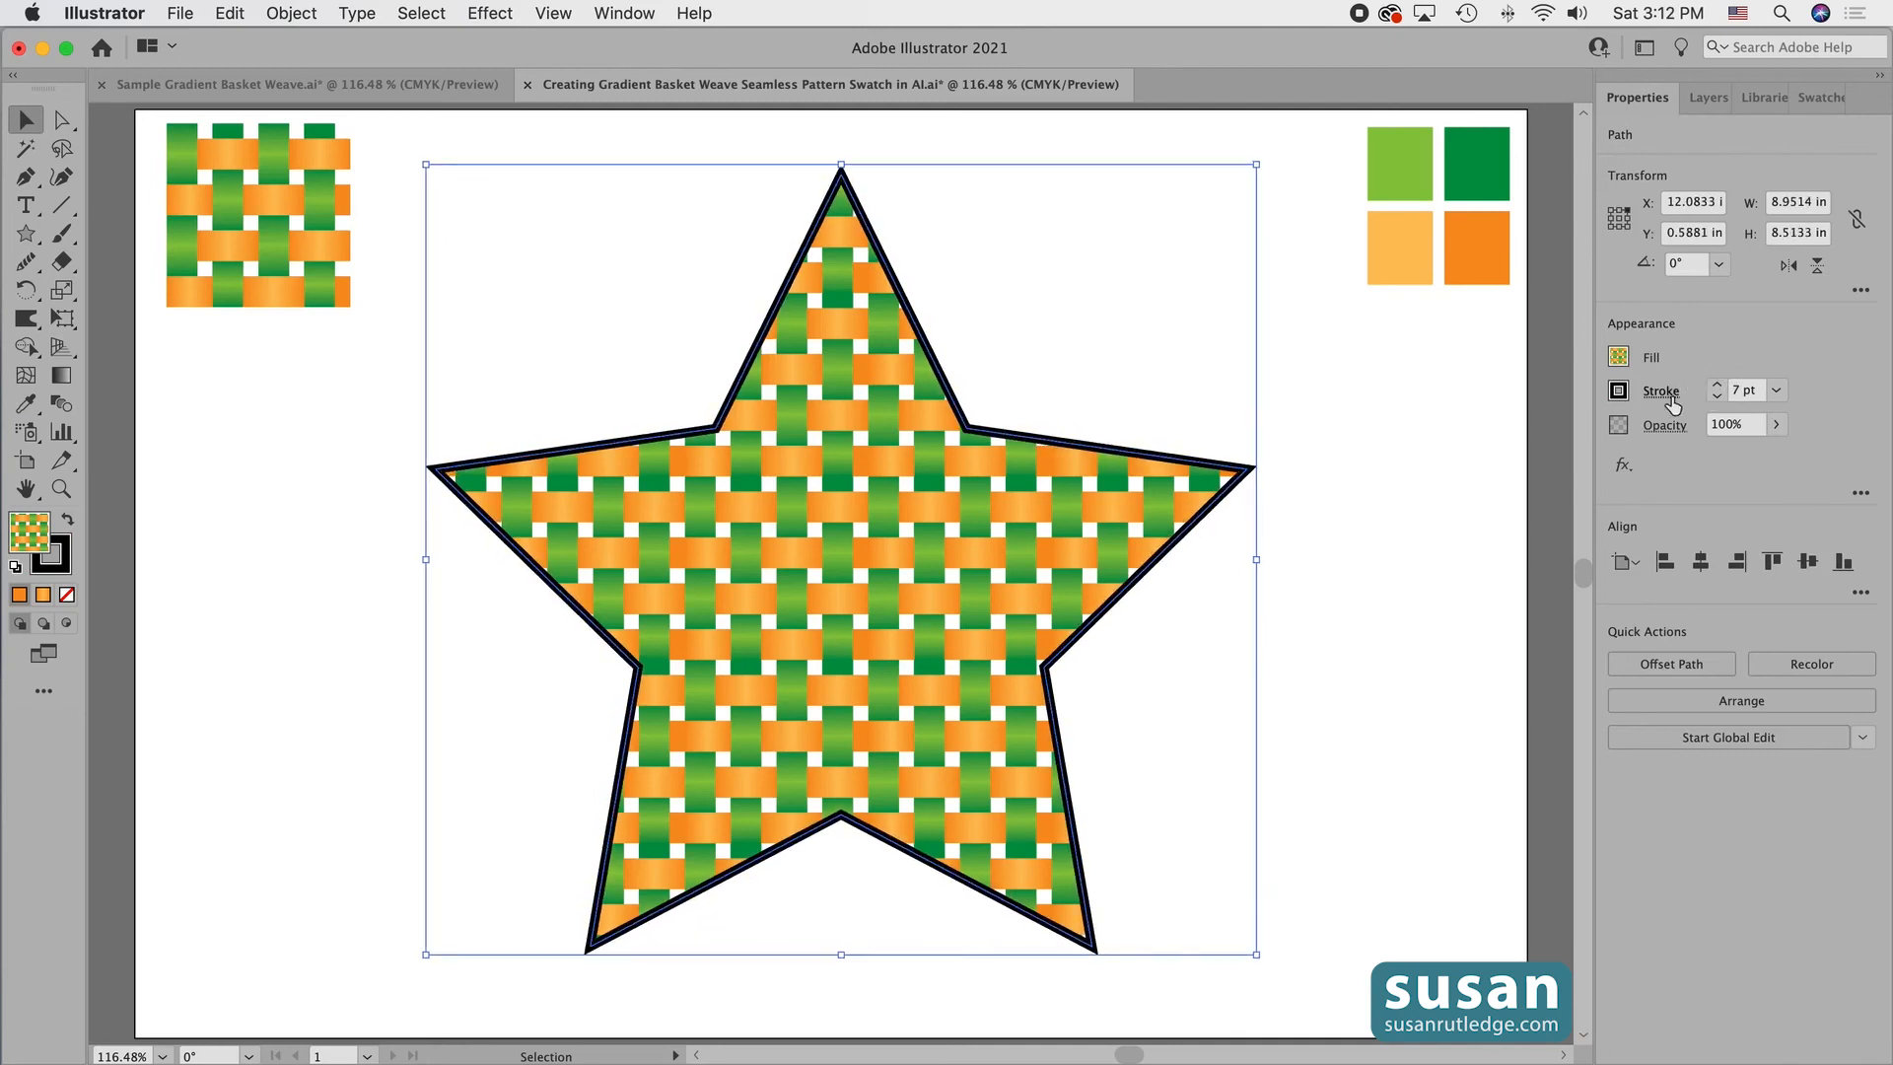
left_click(1619, 392)
left_click(1568, 549)
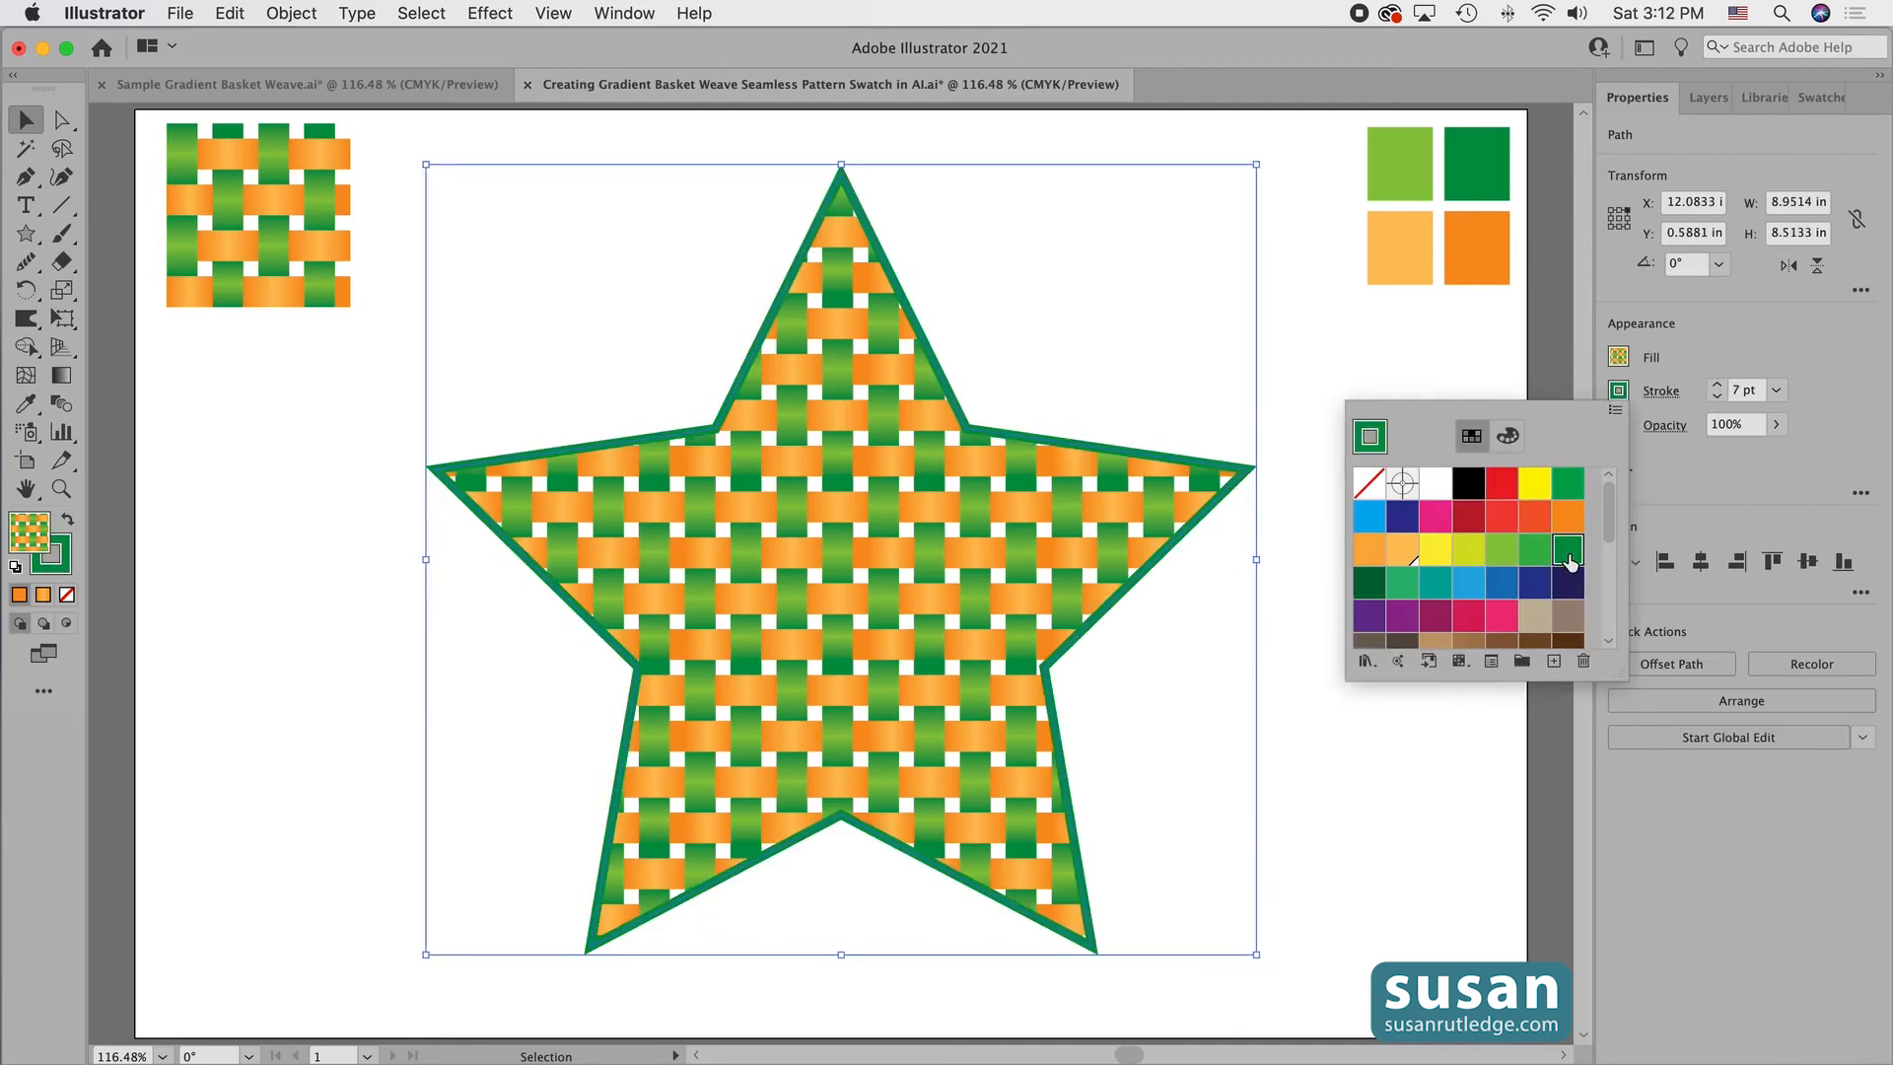
left_click(1359, 369)
left_click(1357, 361)
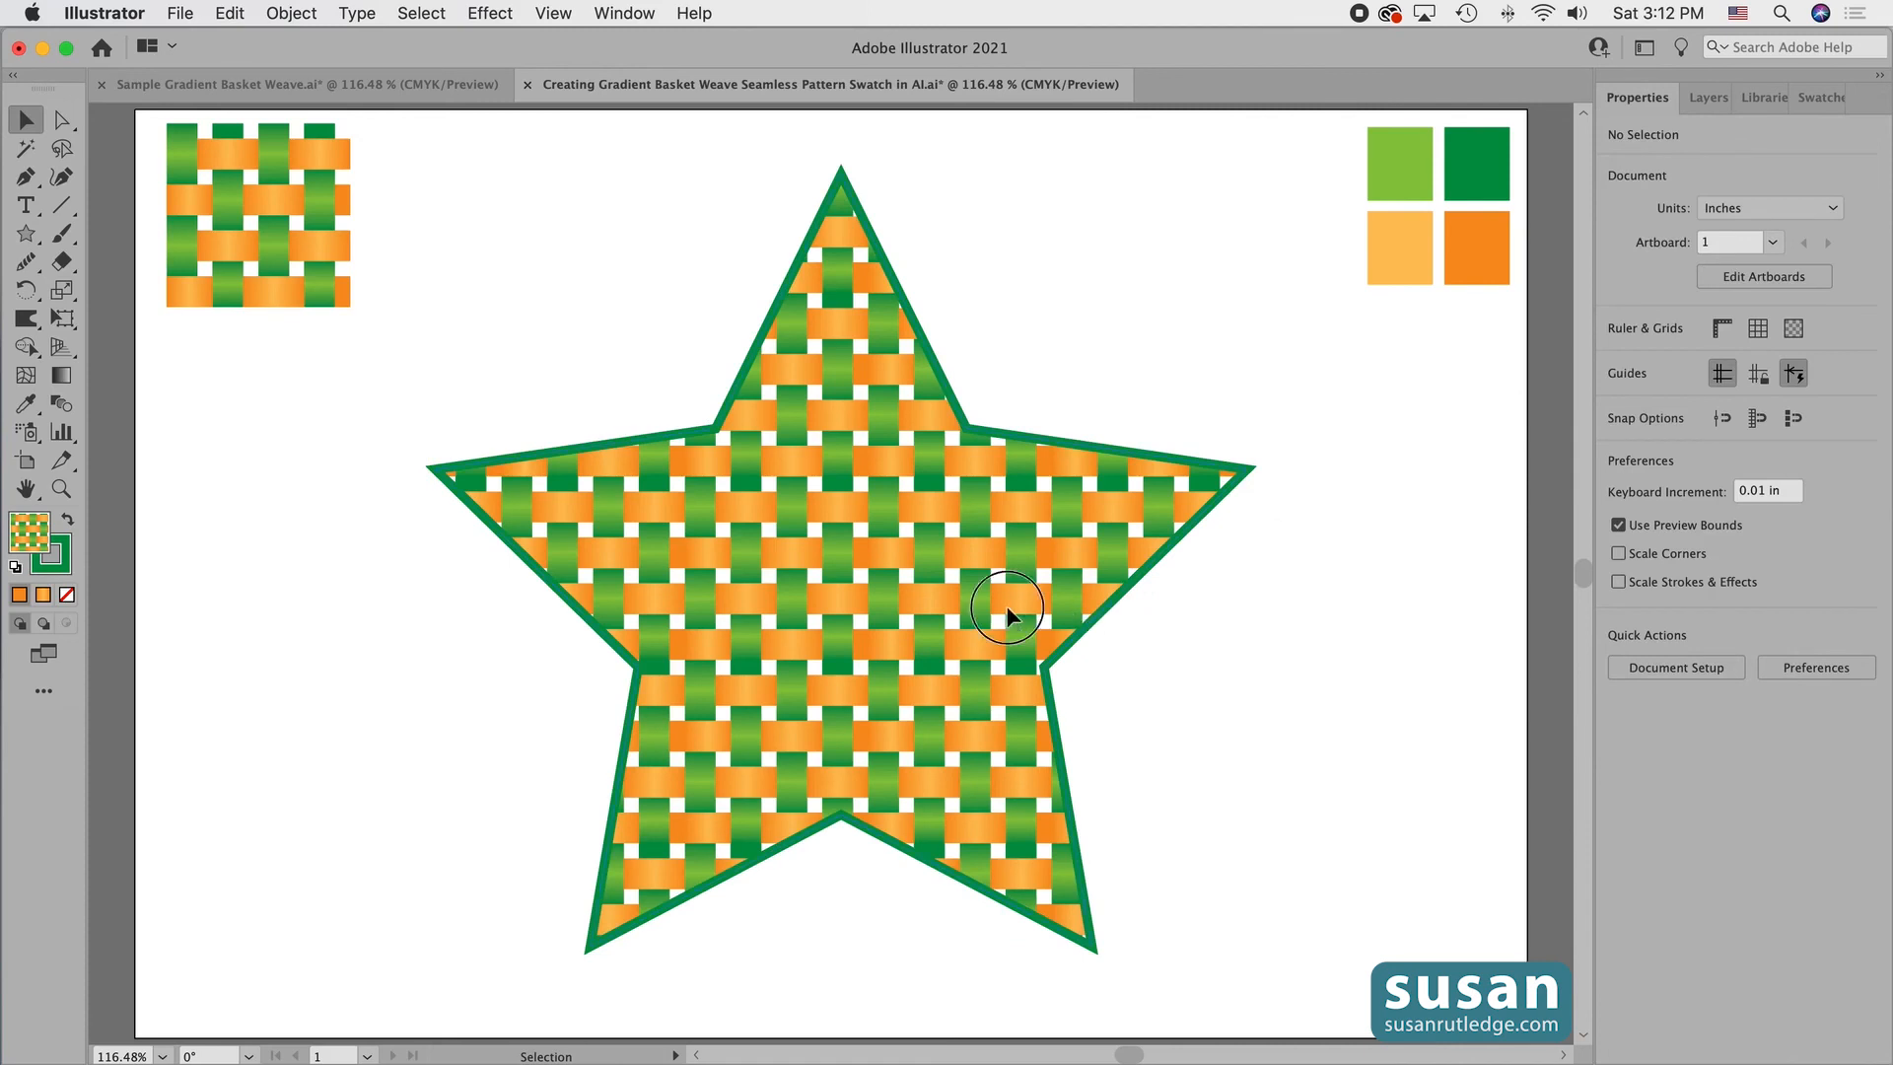
Move the star toward the artboard's left side and draw a pattern-filled rectangle about 3.3 by 7.2 in to its right.
left_click_drag(1010, 605, 897, 620)
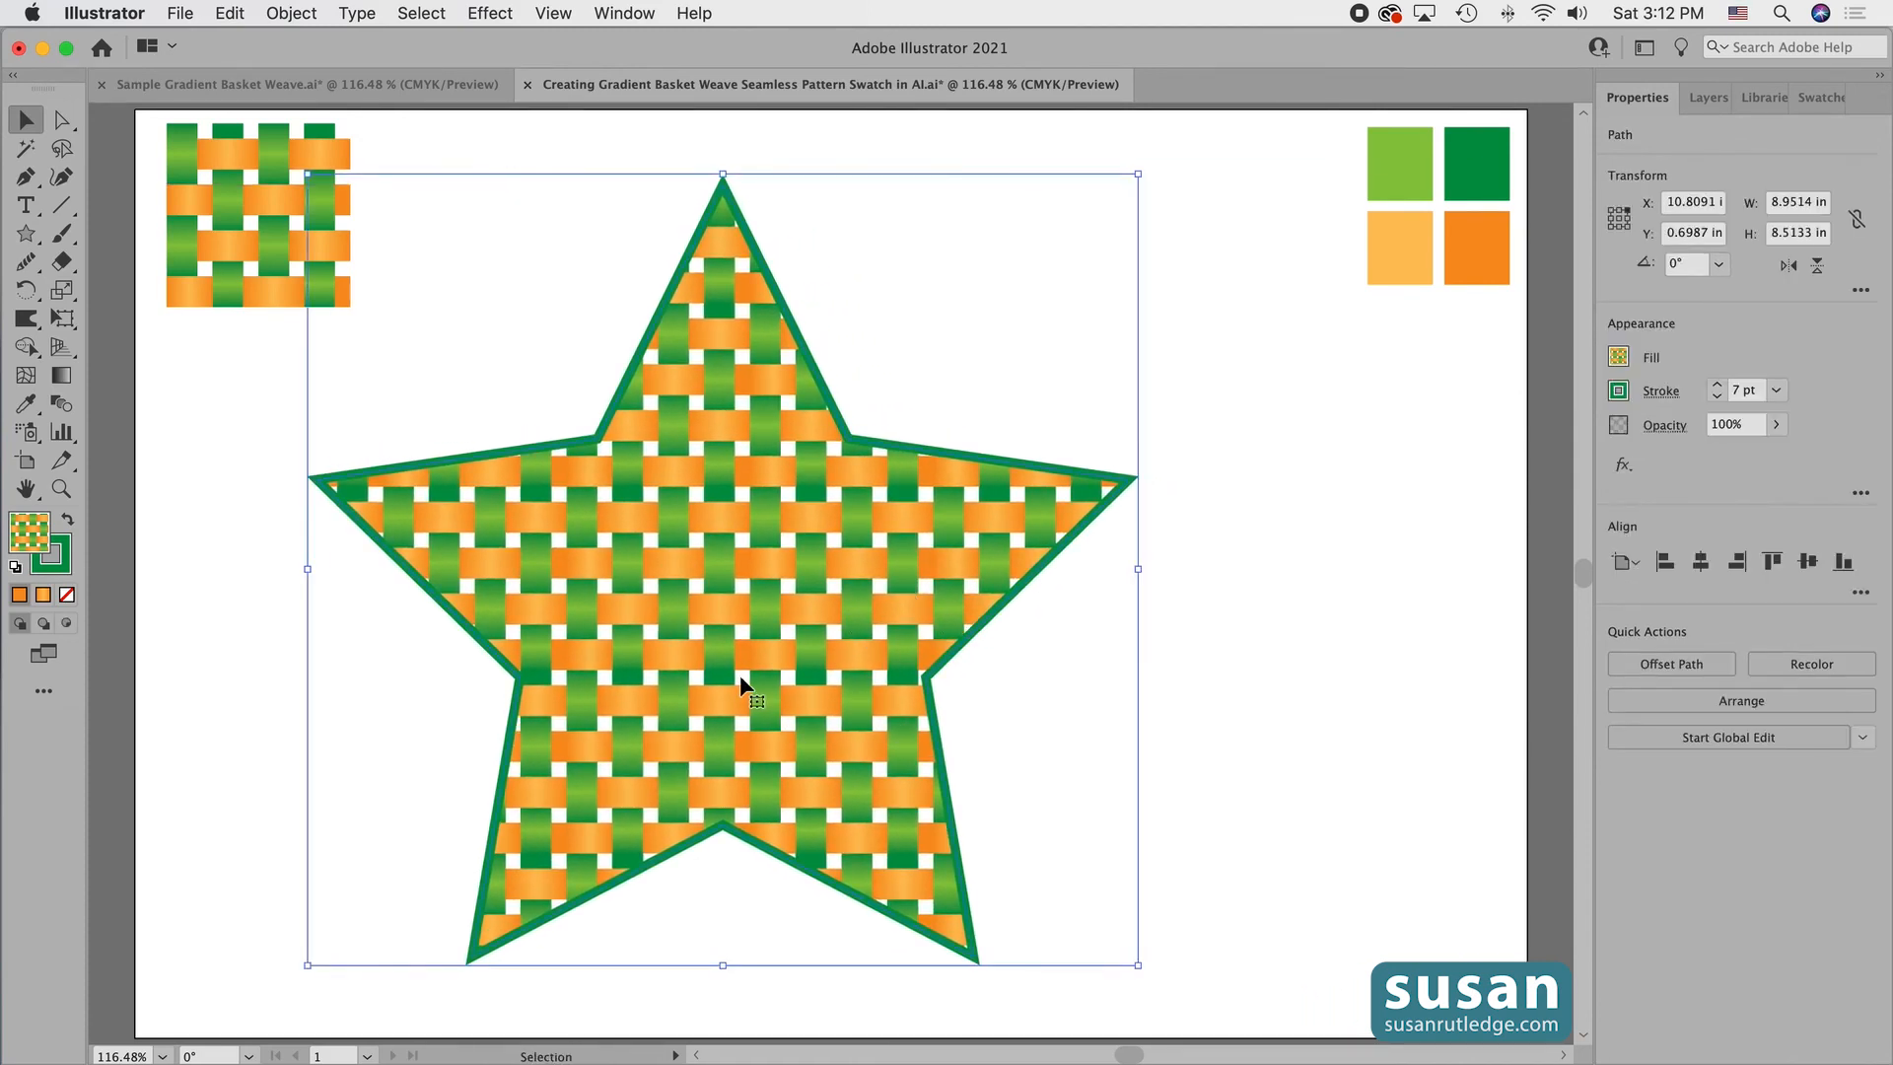
left_click_drag(747, 666, 661, 649)
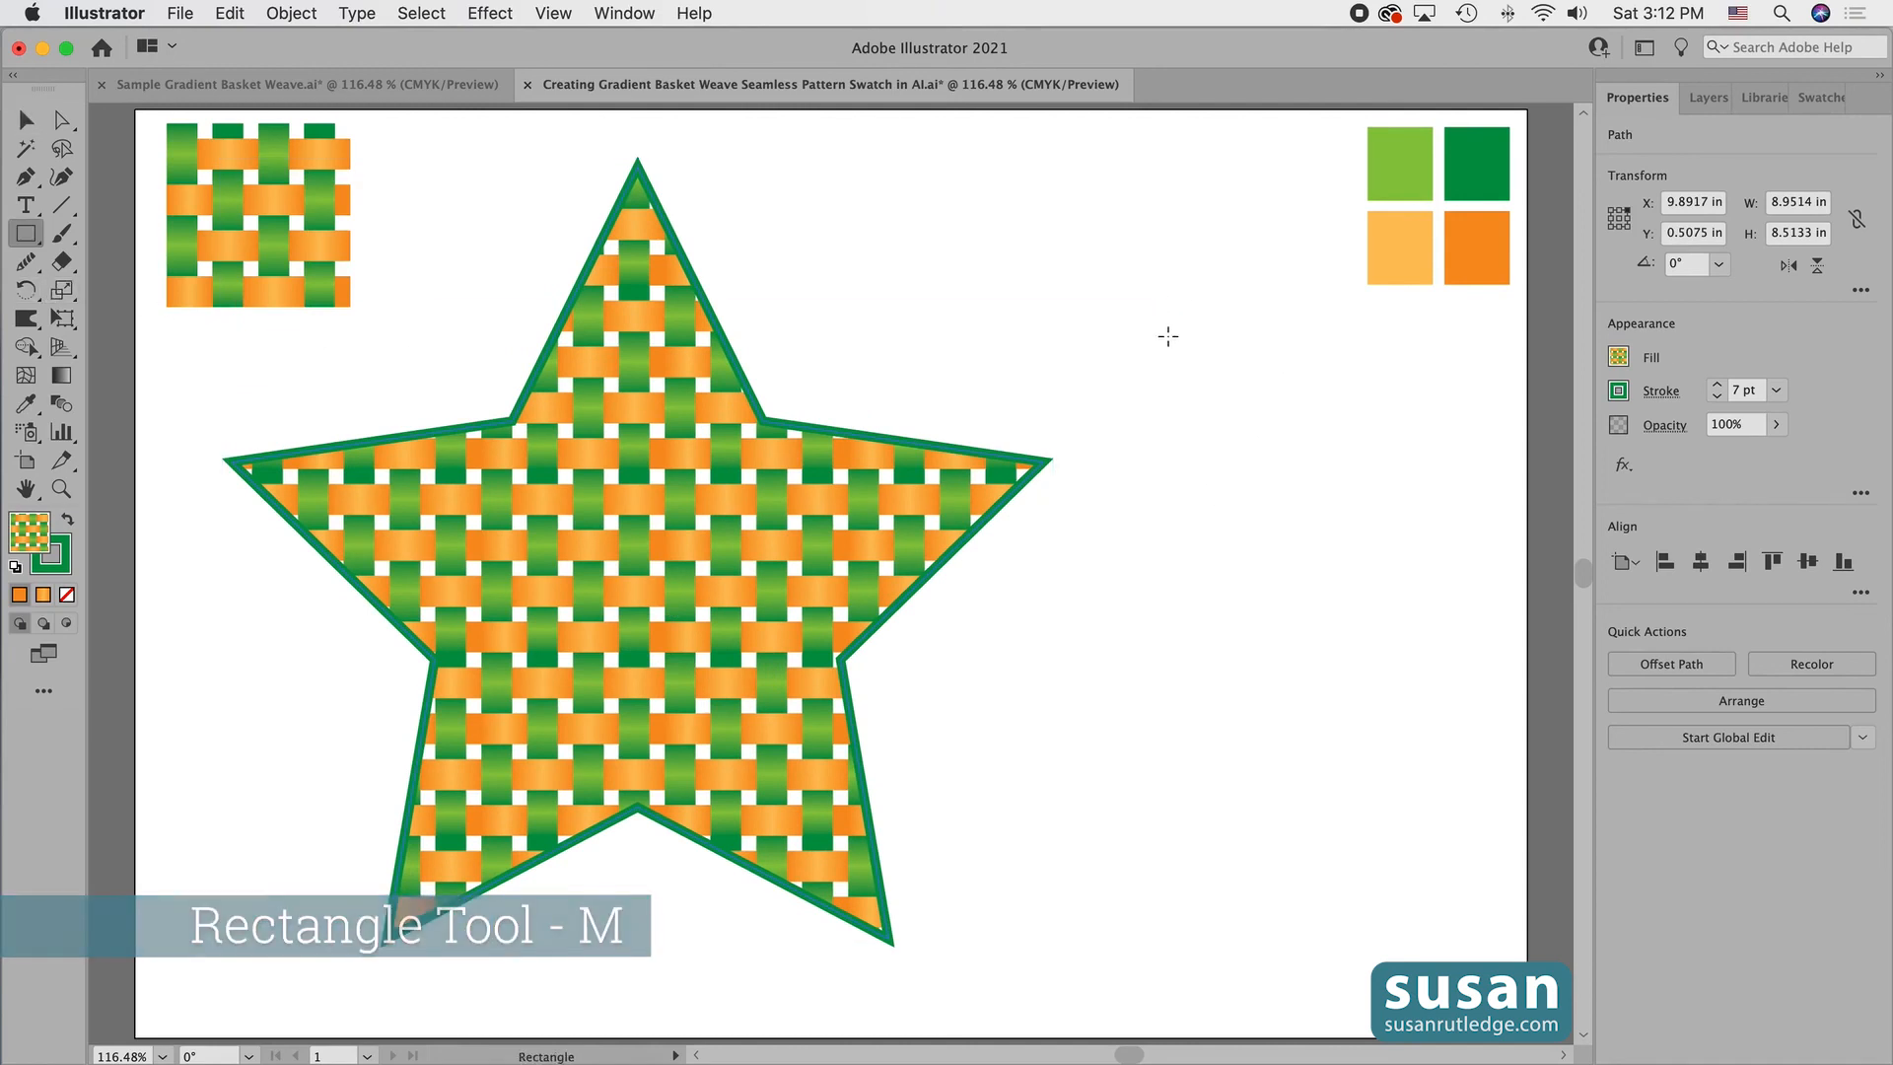
mouse_move(1165, 332)
left_mouse_down()
mouse_move(1364, 605)
mouse_move(1390, 848)
mouse_move(1471, 994)
left_mouse_up()
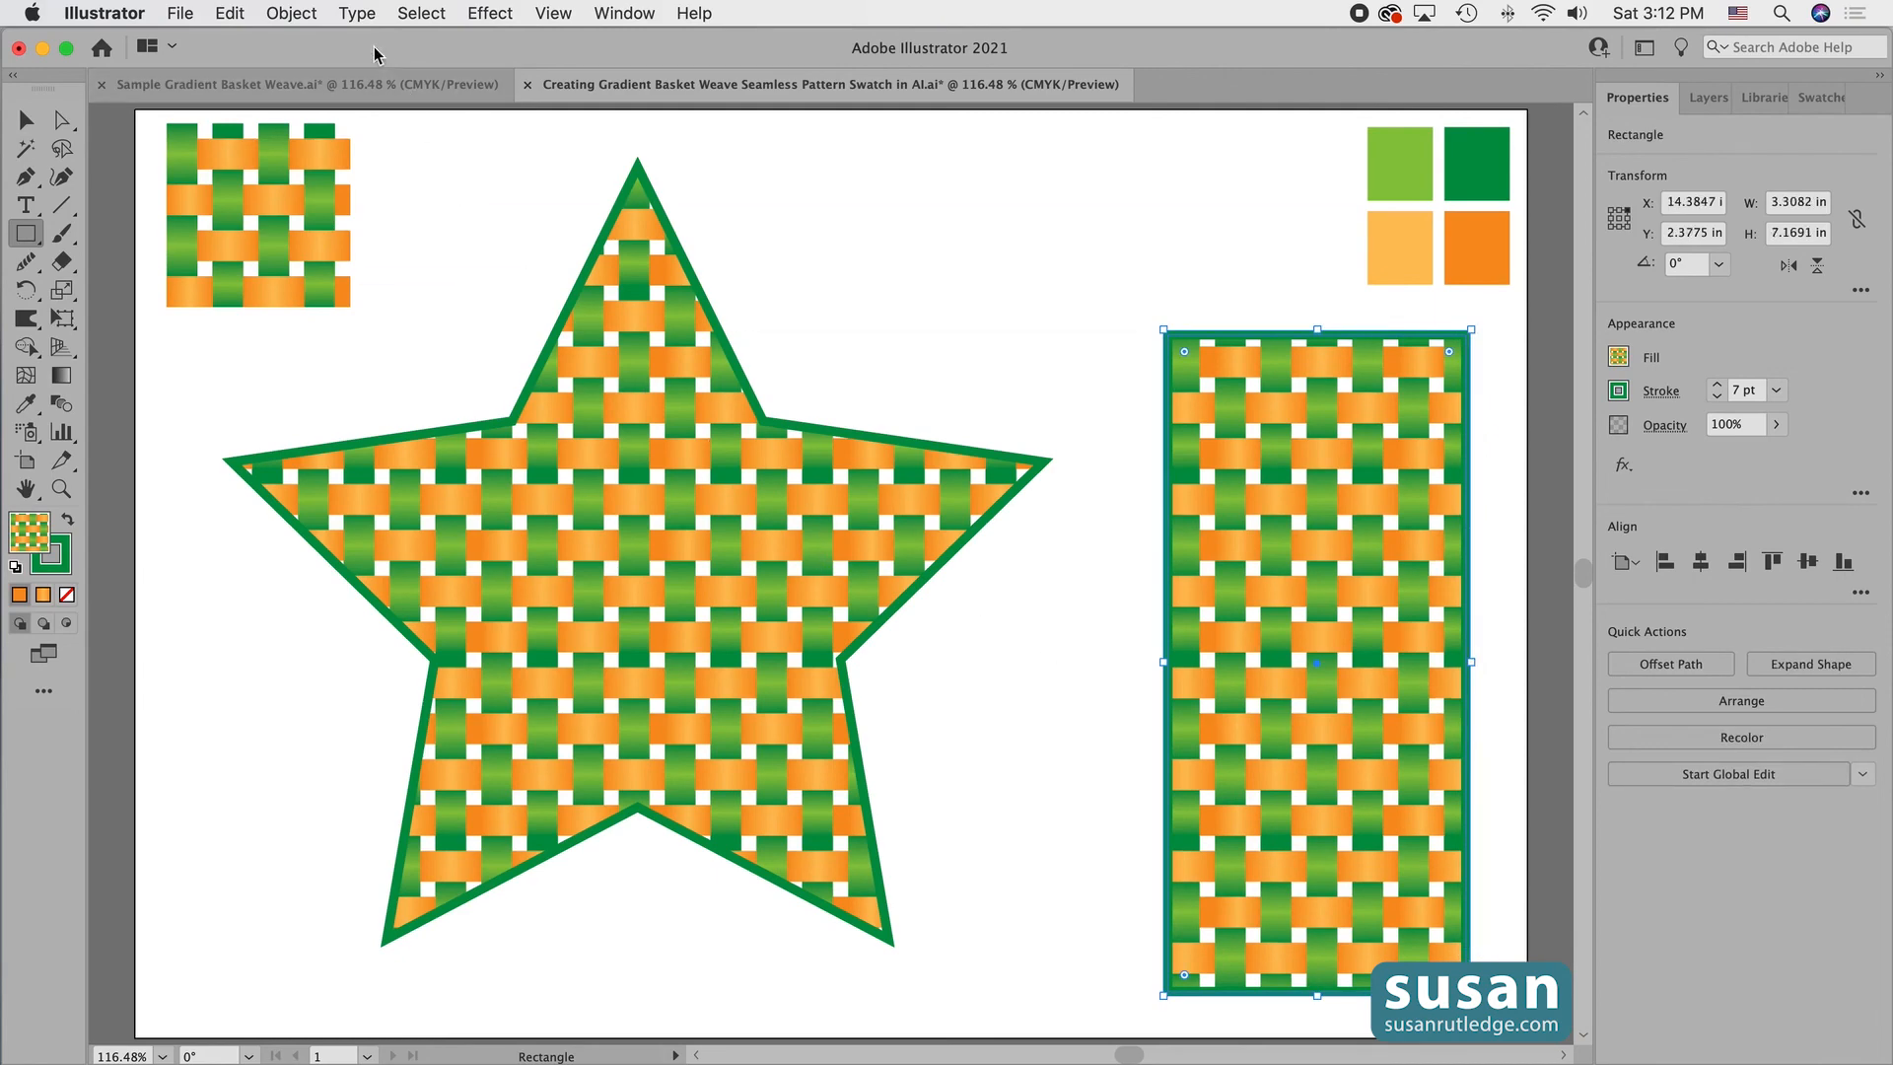
Scale only the rectangle's pattern uniformly to 50%, with object transformation turned off.
left_click(294, 14)
mouse_move(302, 41)
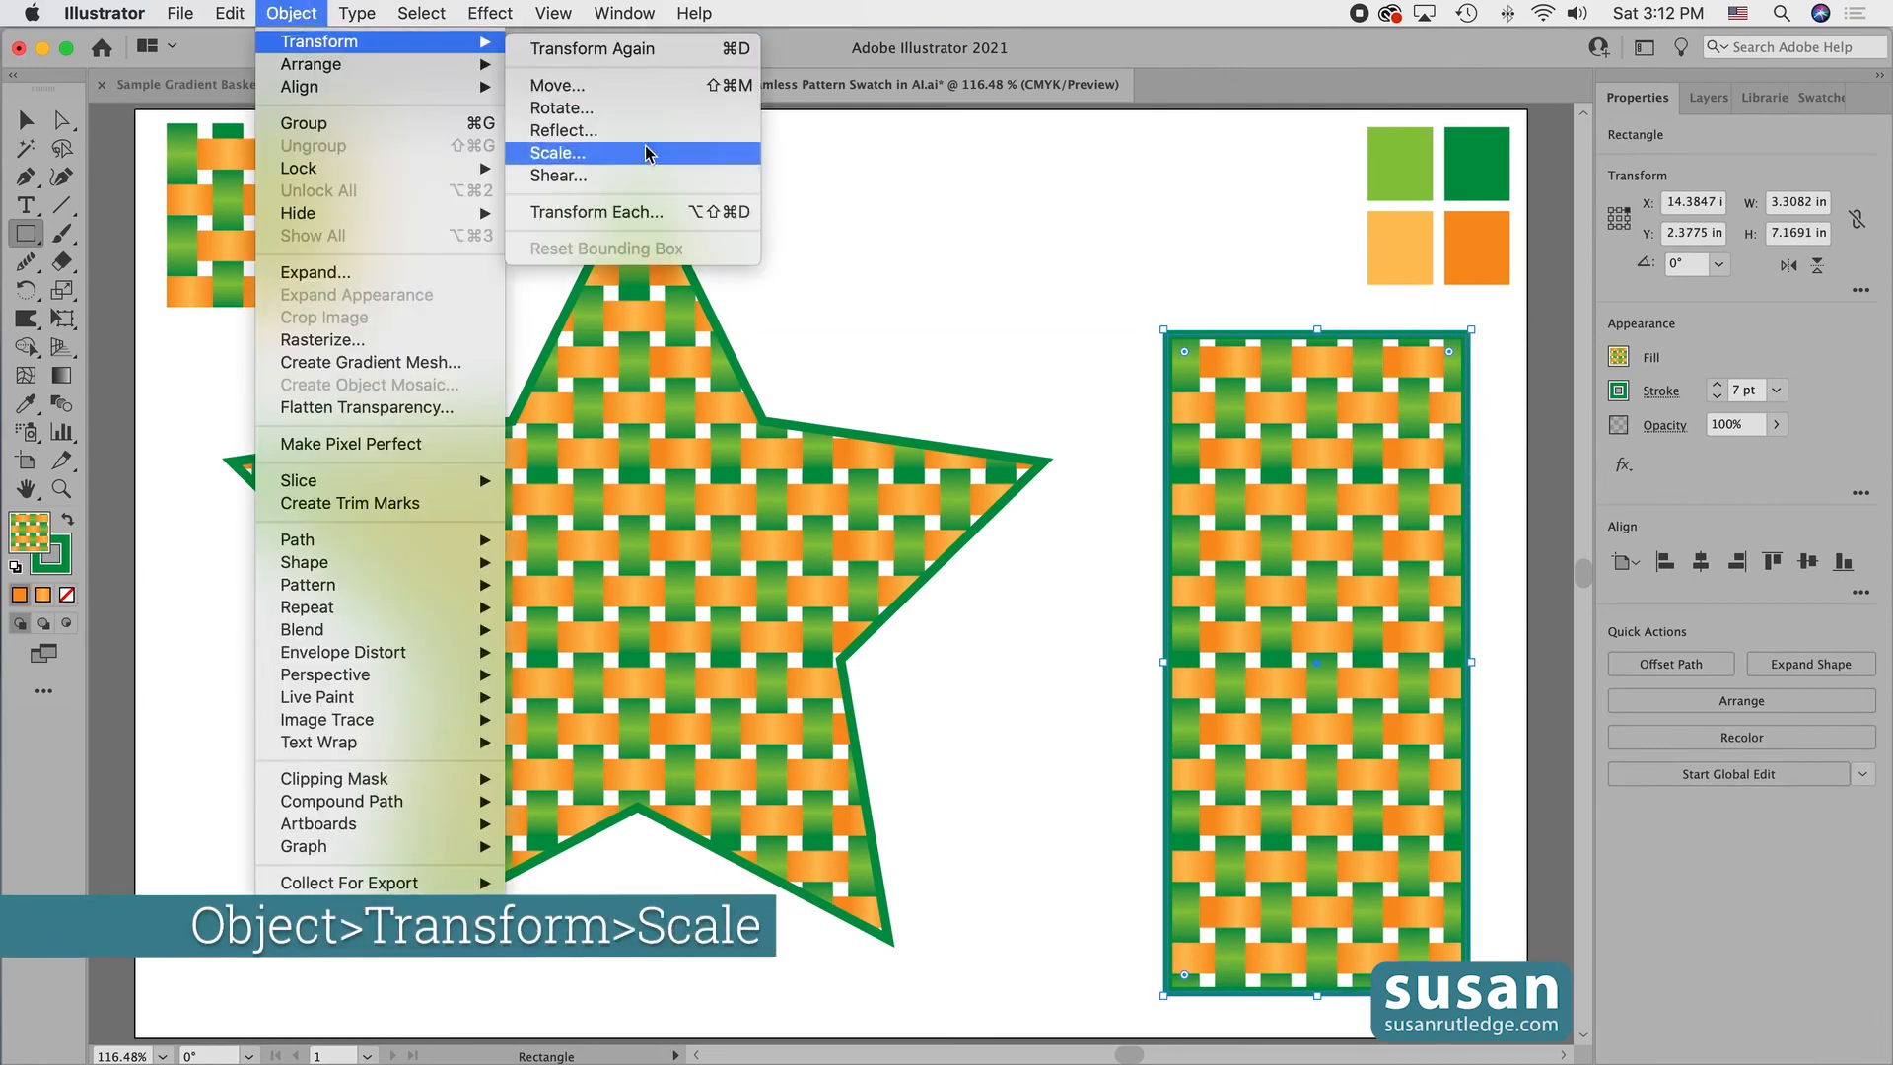
left_click(548, 155)
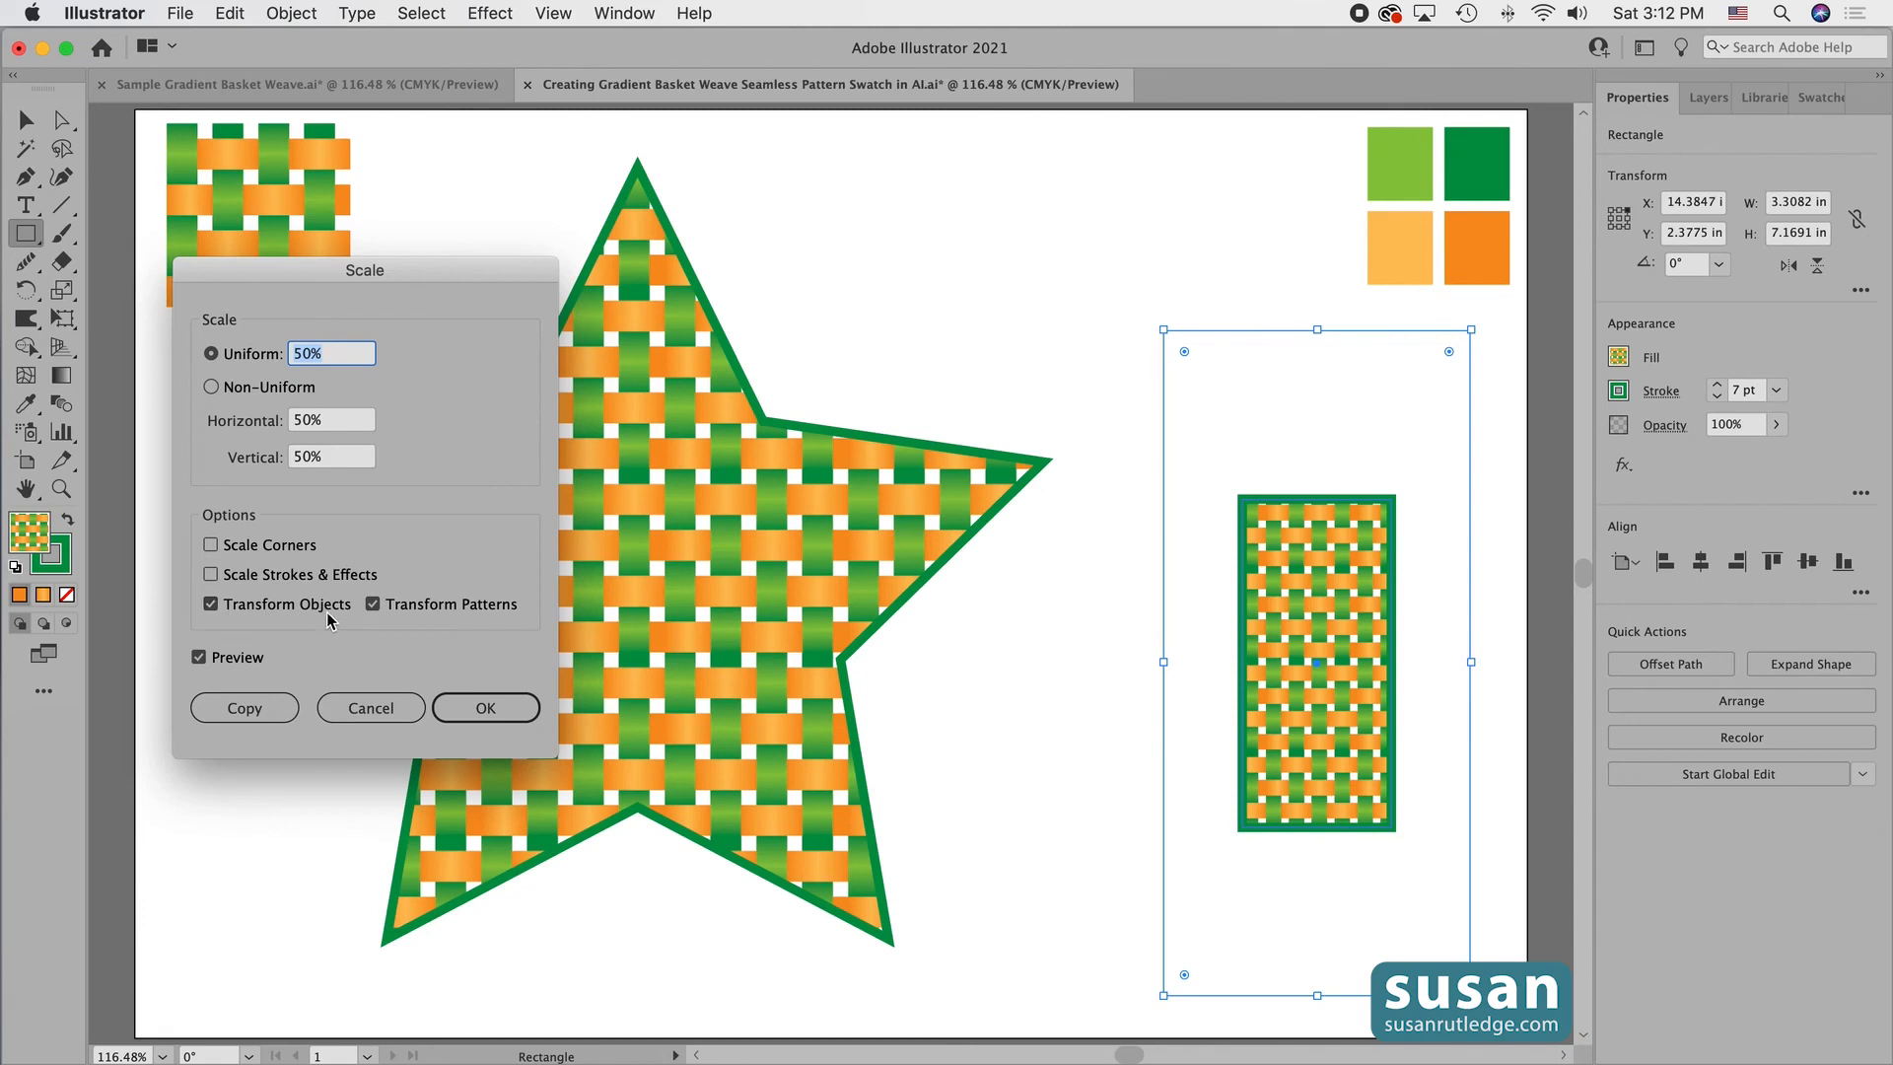
left_click(211, 604)
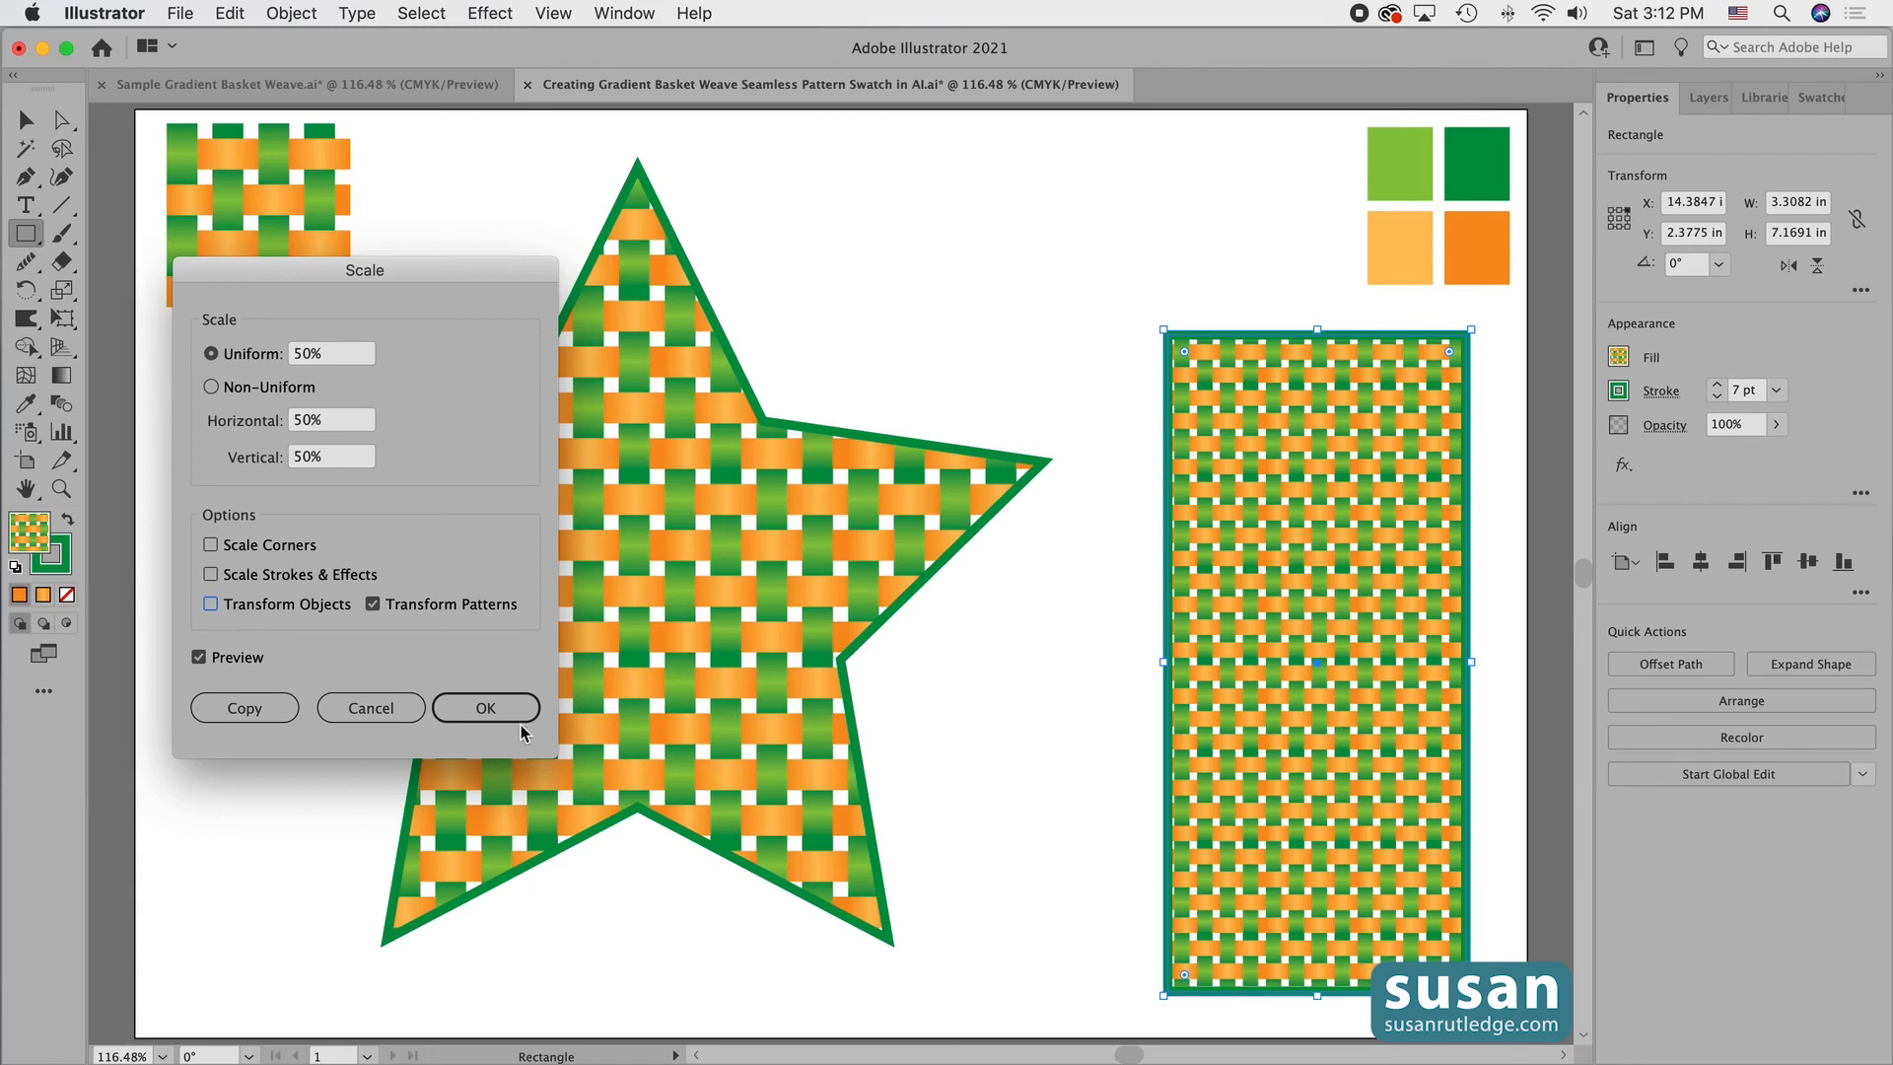
left_click(488, 709)
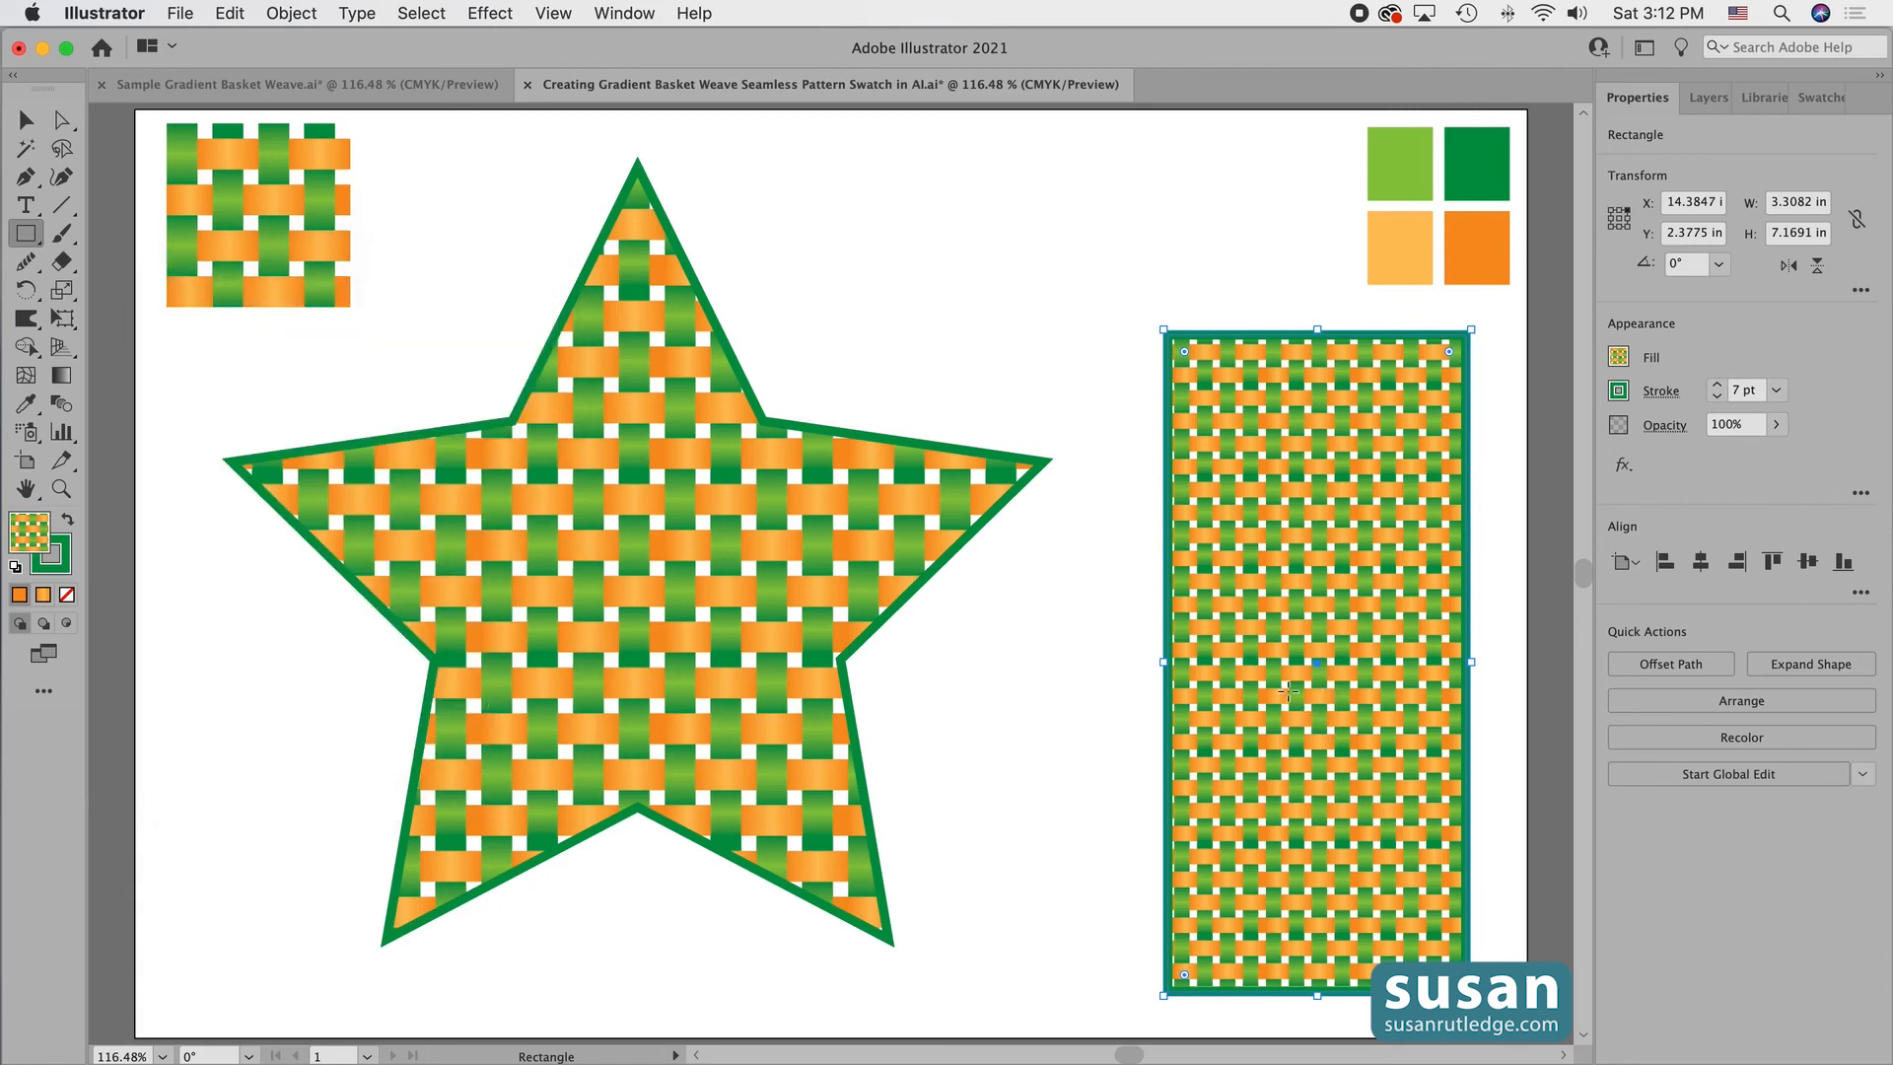